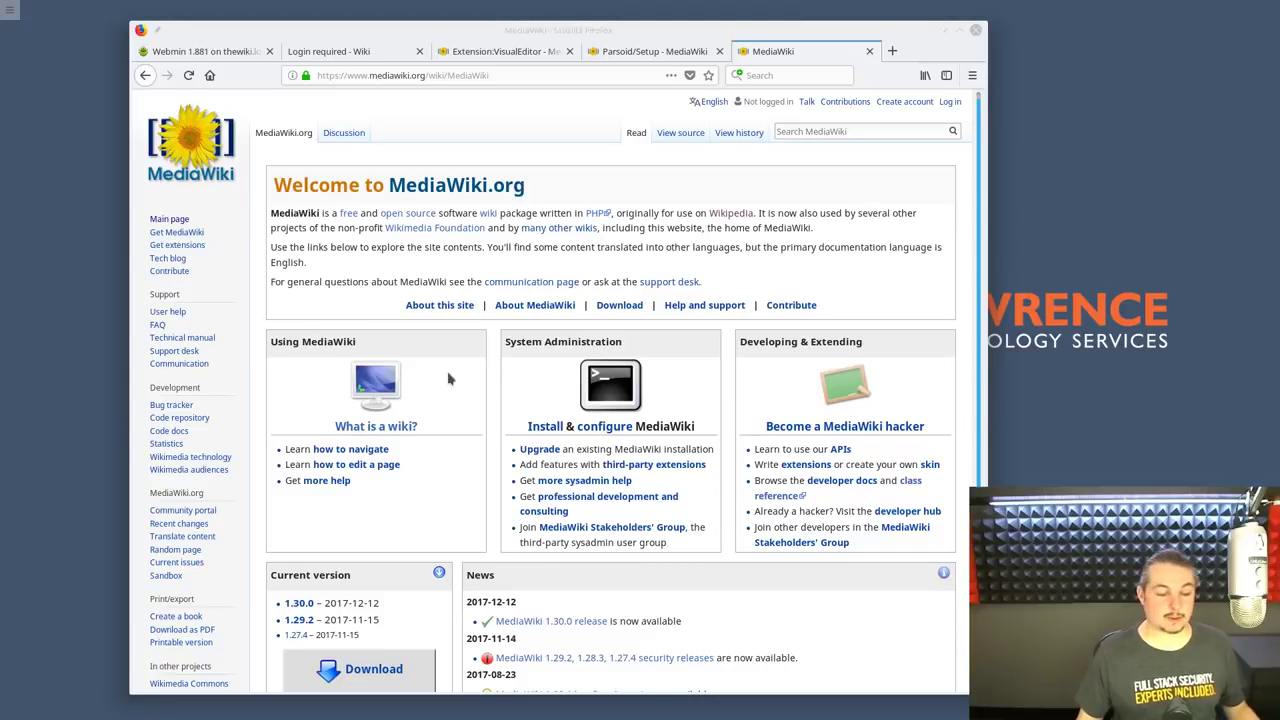
Bring up the Geany TheWiki notes, read the RAM, disk and login lines, and move the window right
scroll(375, 540, "down", 2)
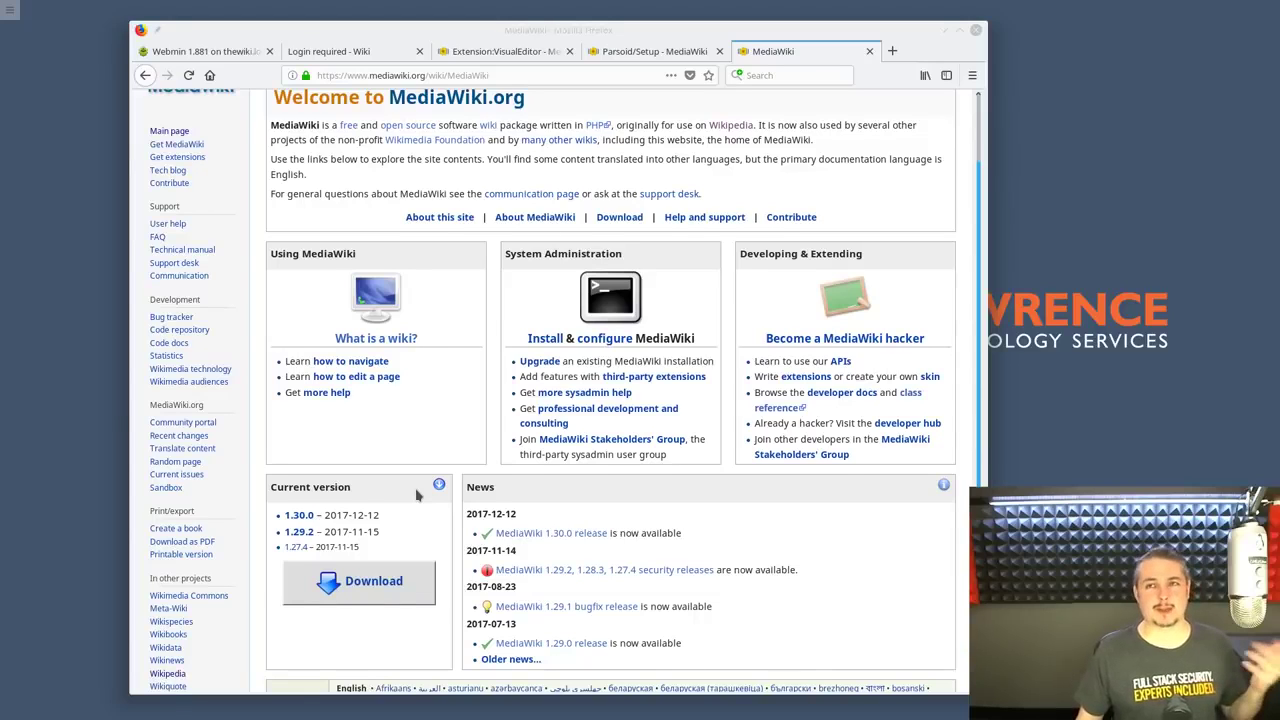
scroll(418, 494, "up", 2)
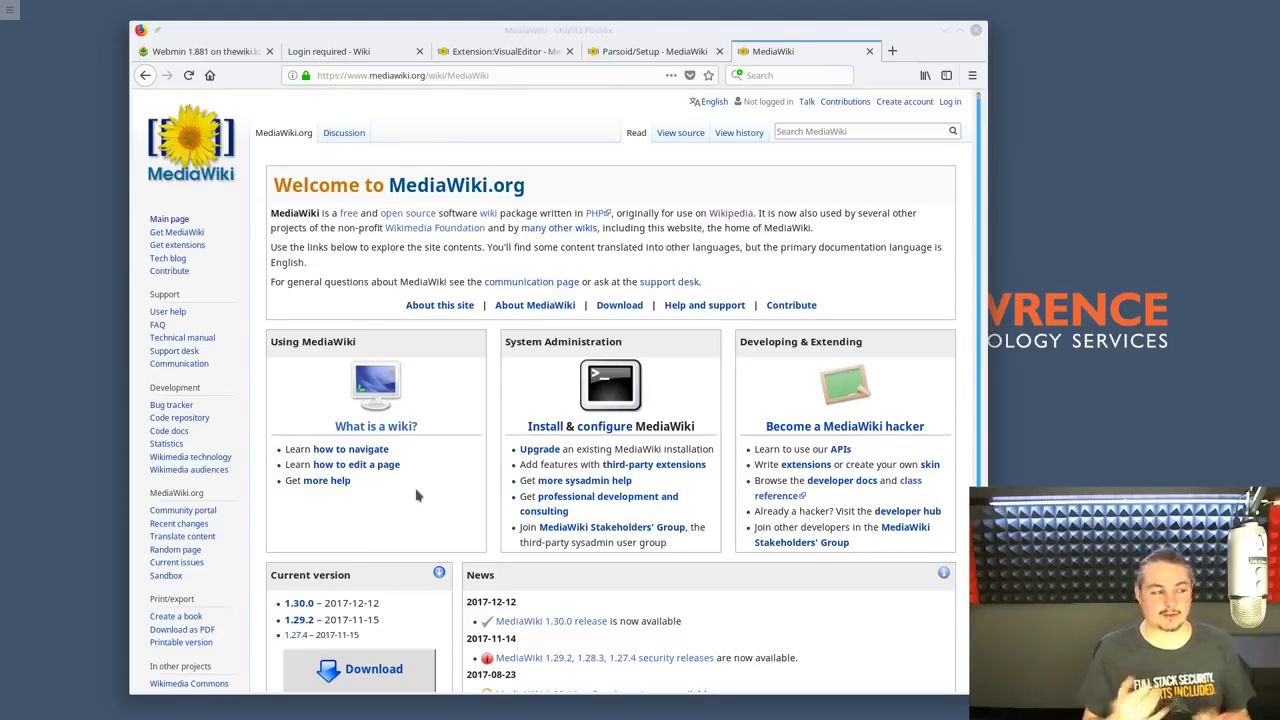
key("alt+Tab")
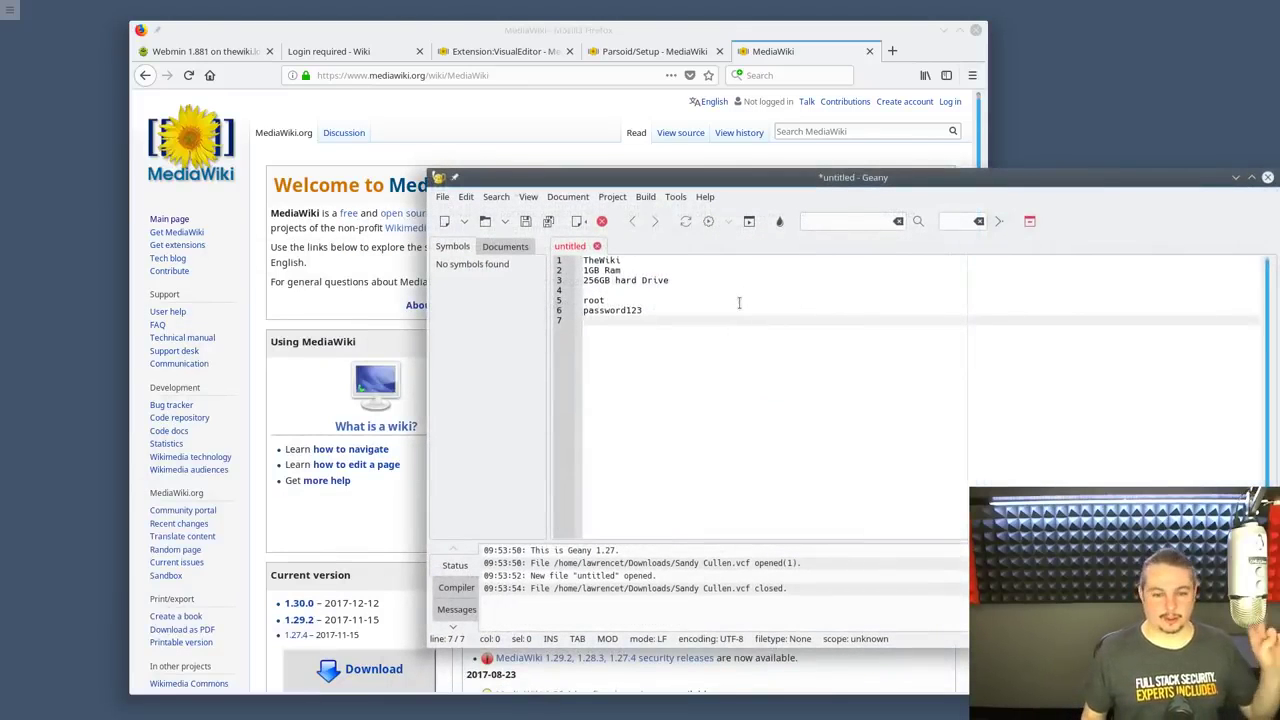
key("Up")
key("Up")
key("Up")
key("Up")
key("Up")
key("Up")
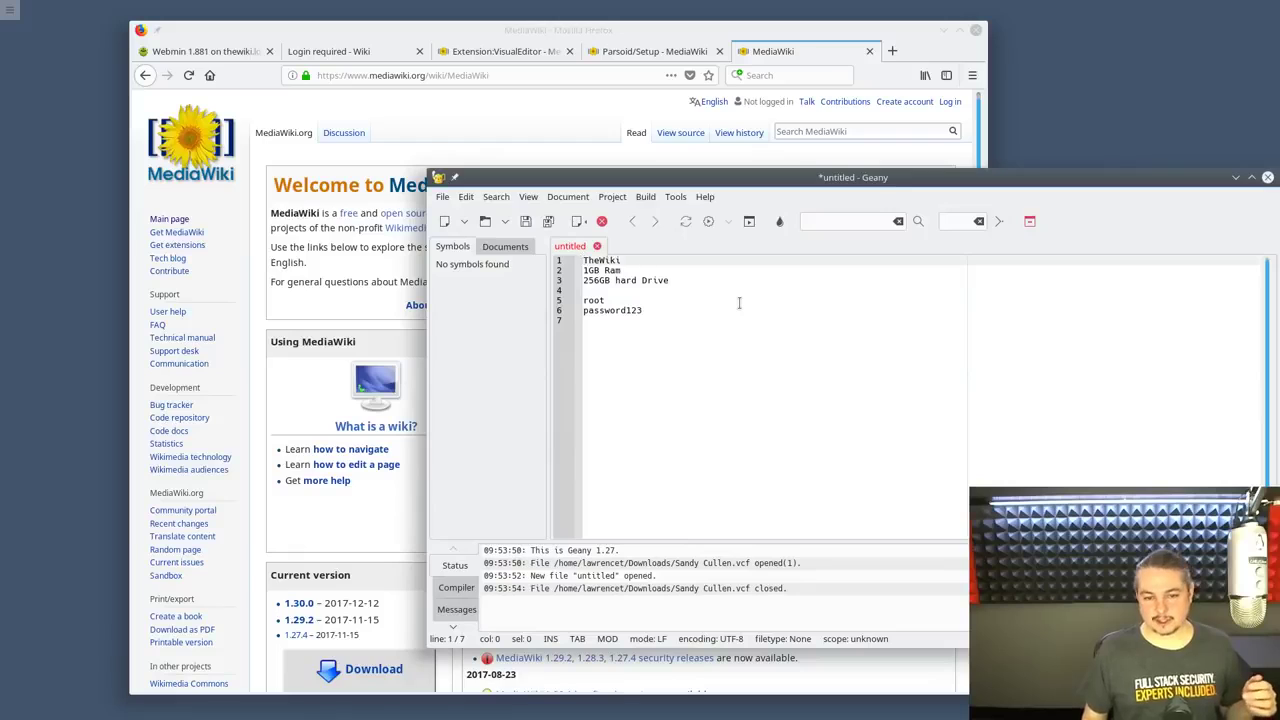
key("Down")
key("Down")
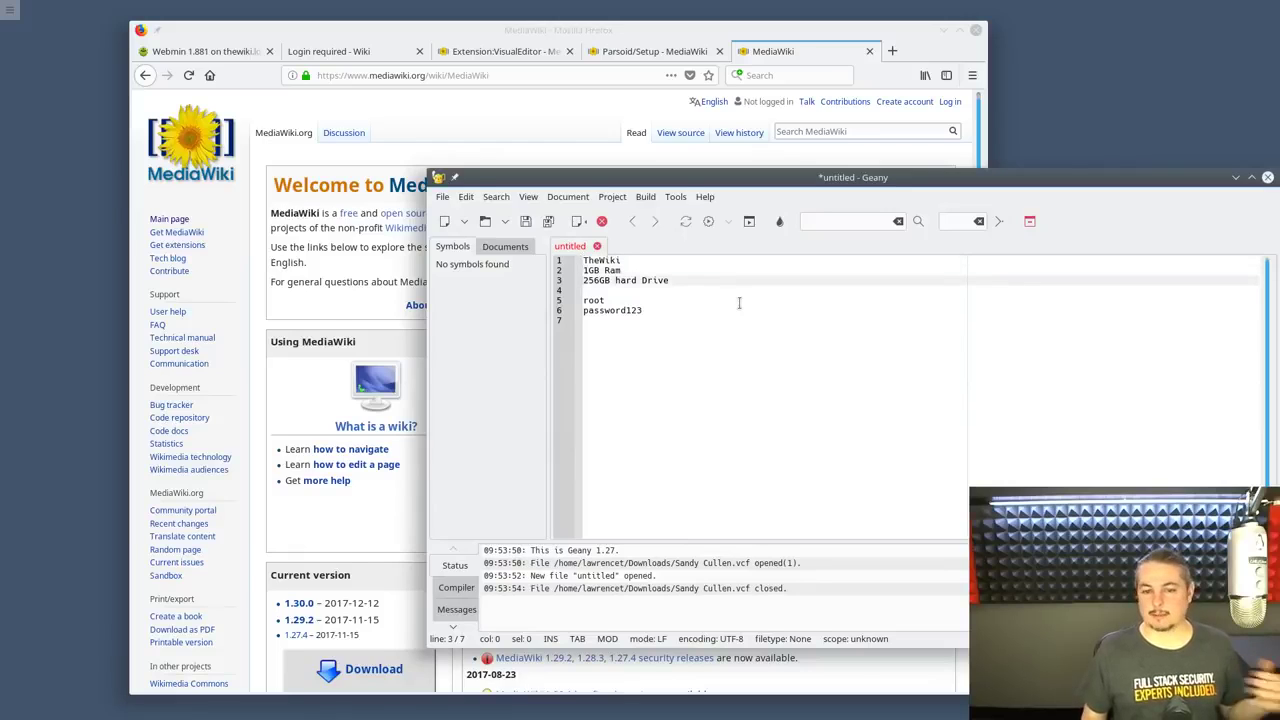
key("Down")
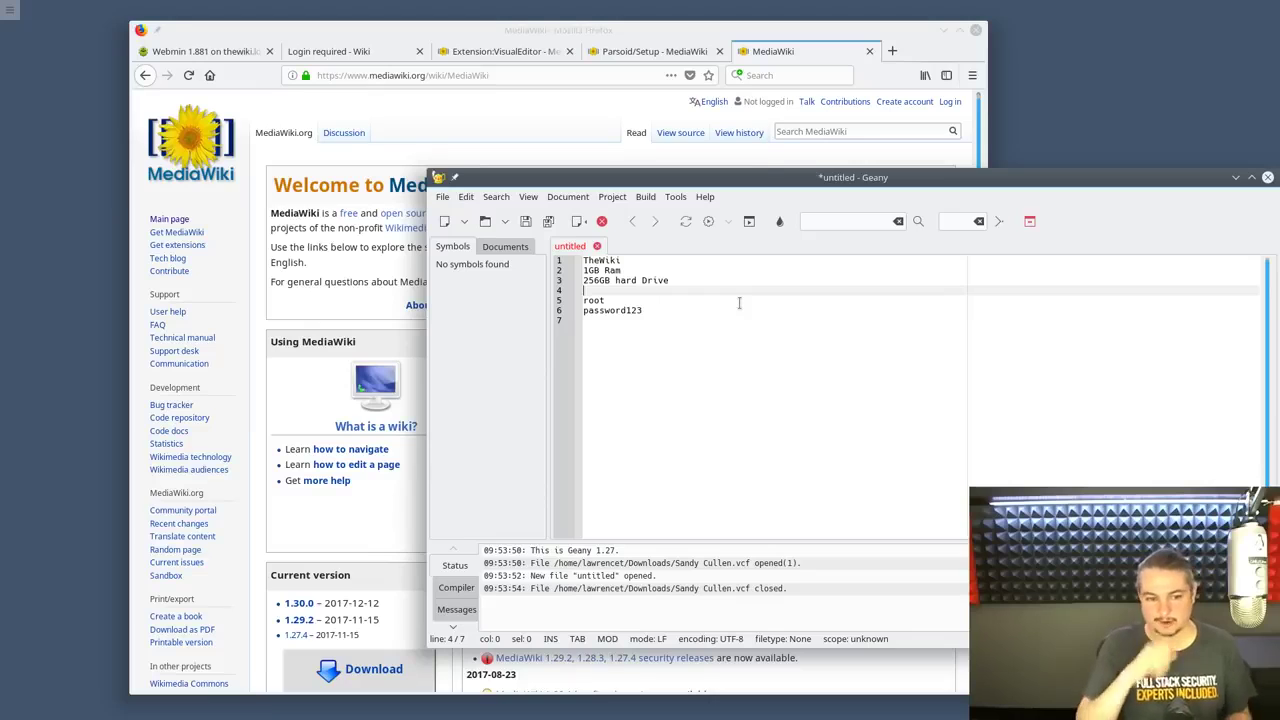
key("Down")
key("Down")
key("Down")
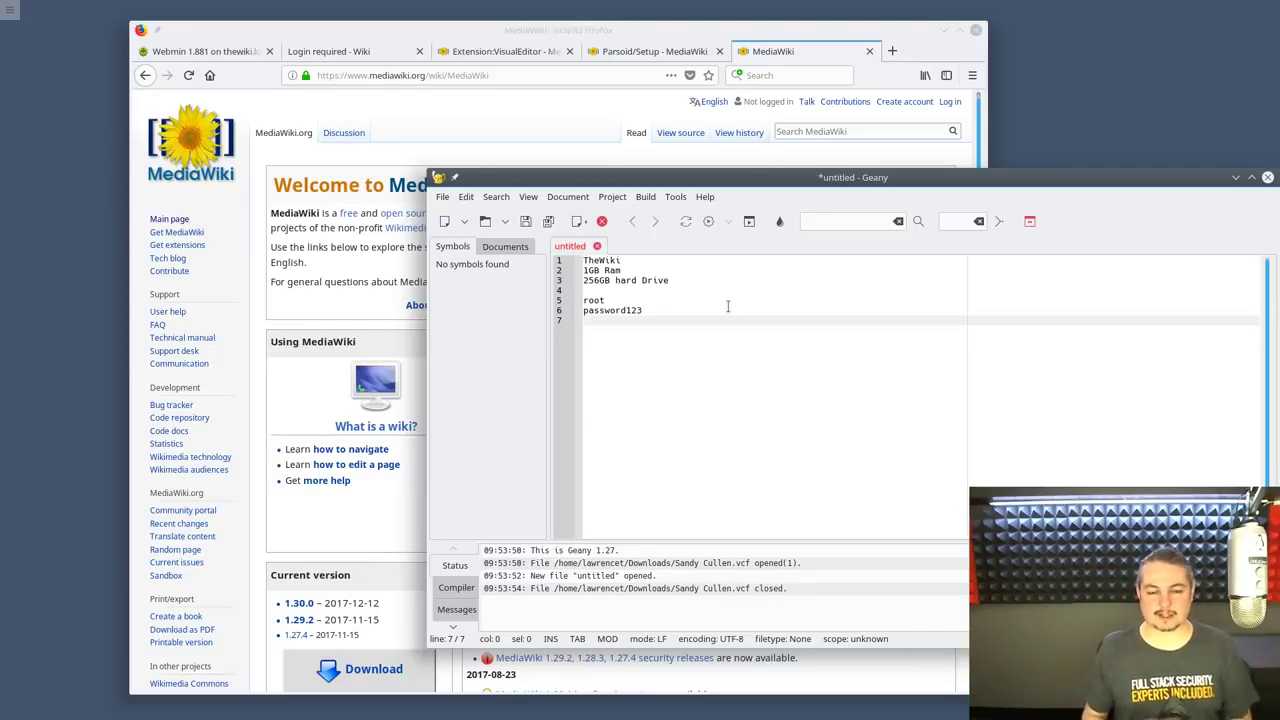
left_click_drag(788, 177, 1200, 128)
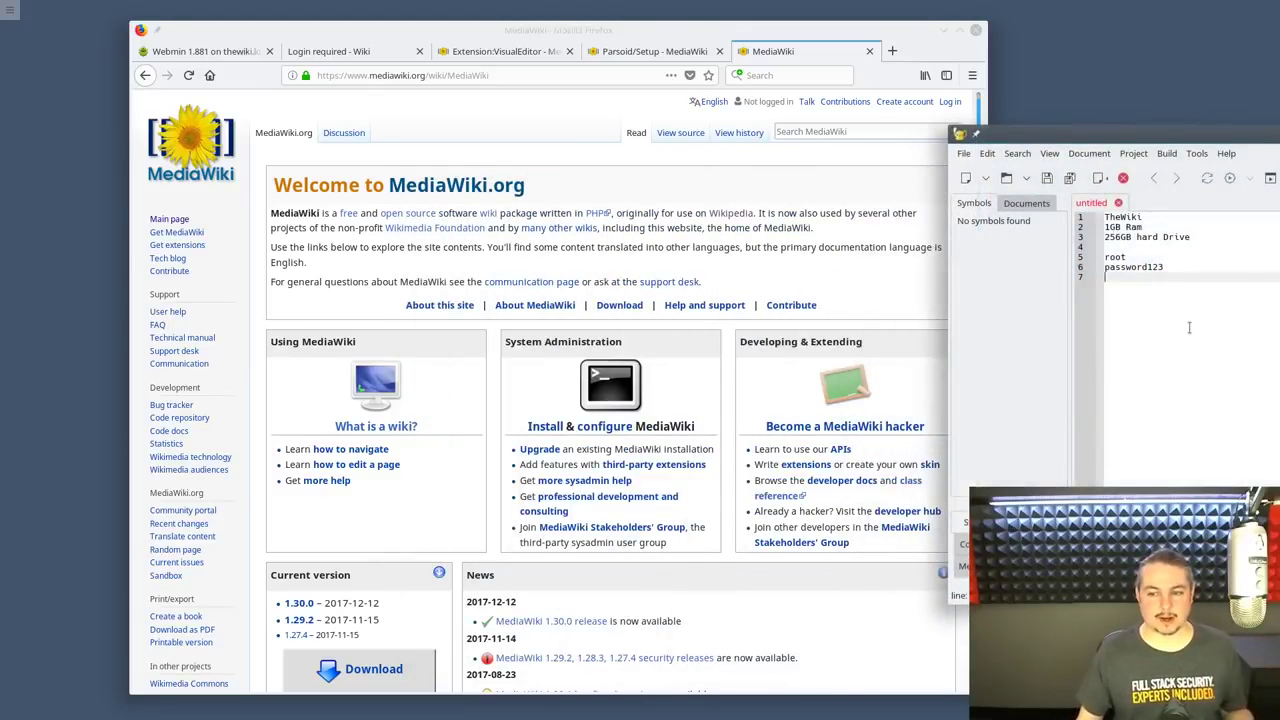
left_click(180, 55)
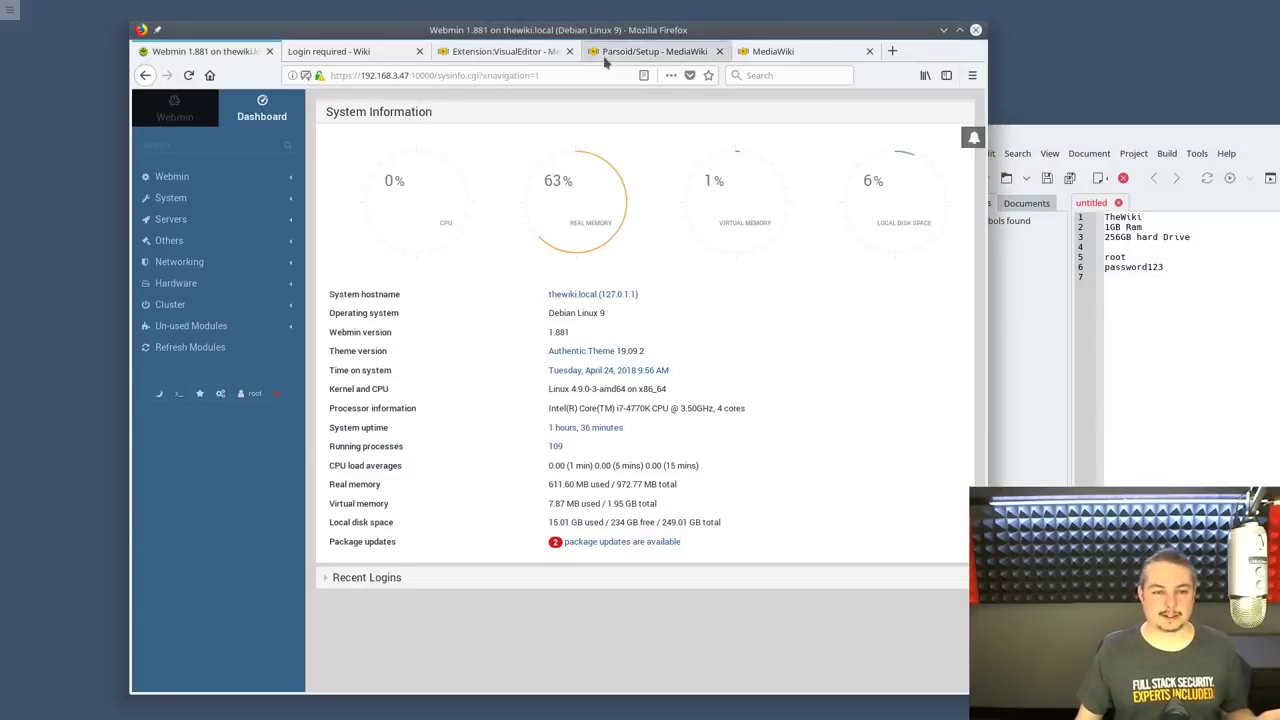
left_click(437, 75)
key("shift+Home")
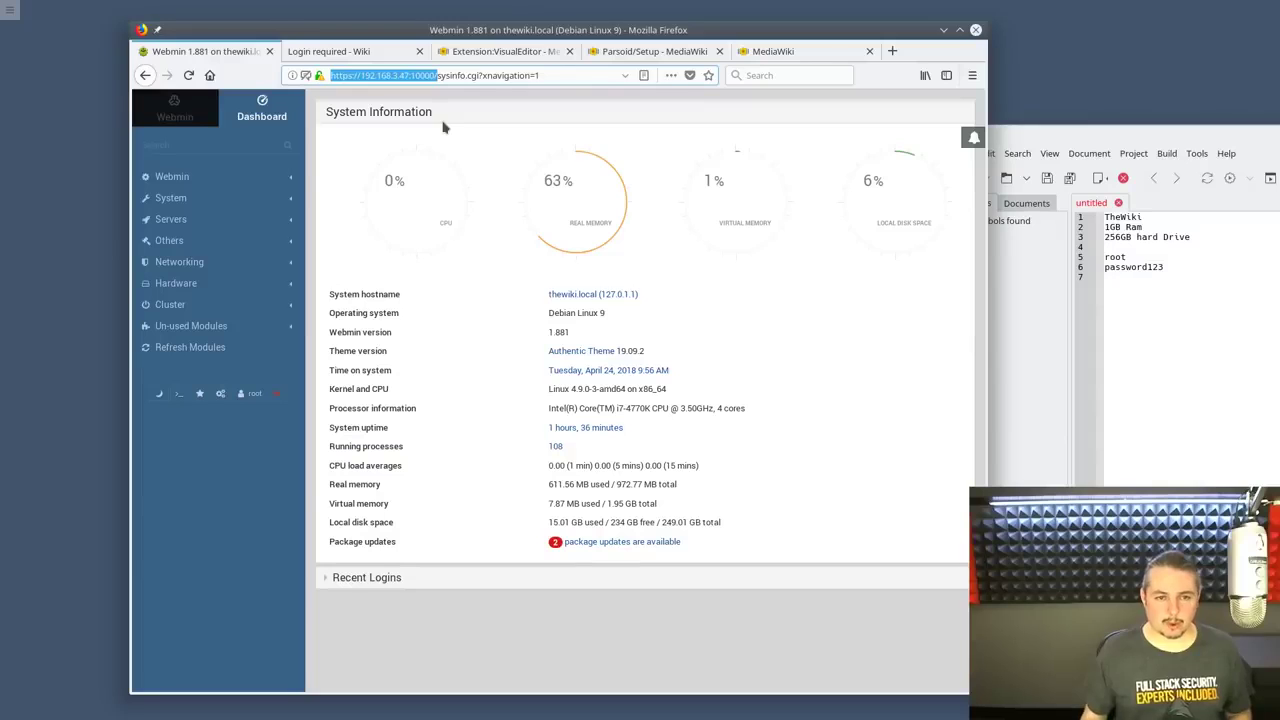
key("ctrl+c")
left_click(1258, 135)
key("ctrl+v")
left_click_drag(1256, 134, 812, 148)
Add an 'ip addr' note on its own line below the Webmin address
key("Left")
key("Left")
key("Left")
key("Left")
key("Left")
key("Left")
key("Left")
key("Left")
key("Left")
key("Left")
key("Left")
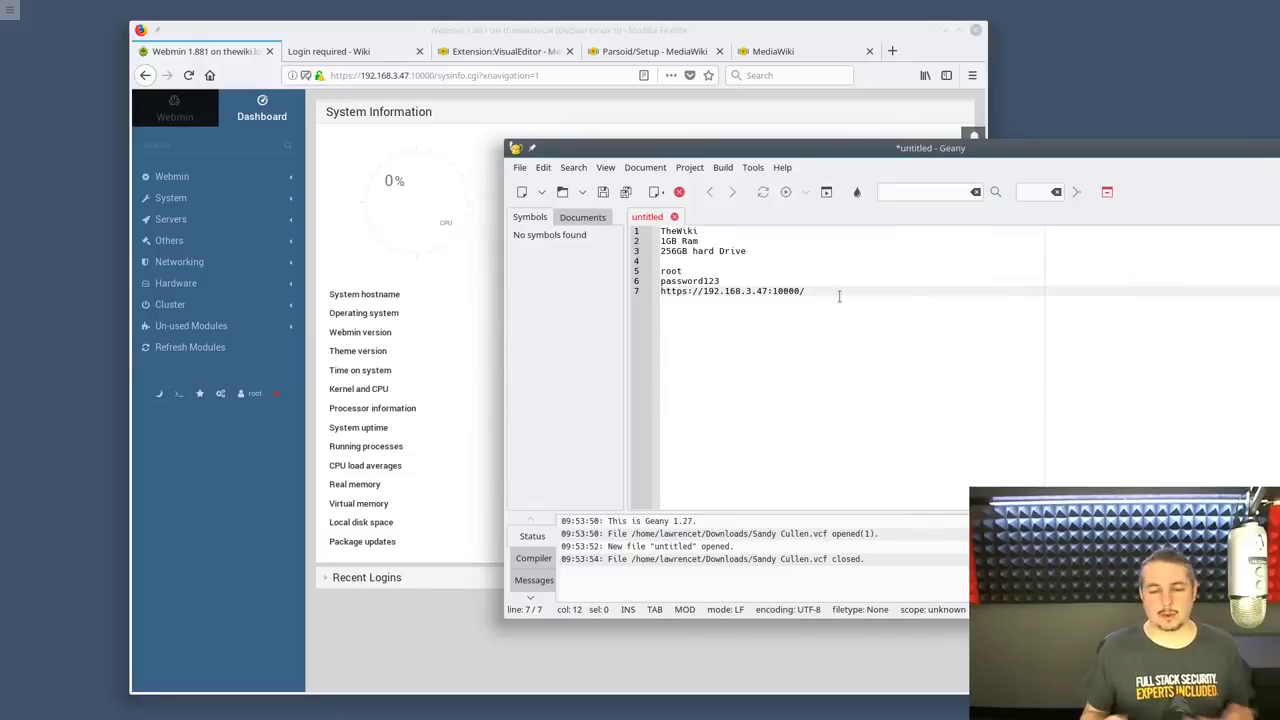
key("End")
key("Return")
key("Return")
type("ip addr")
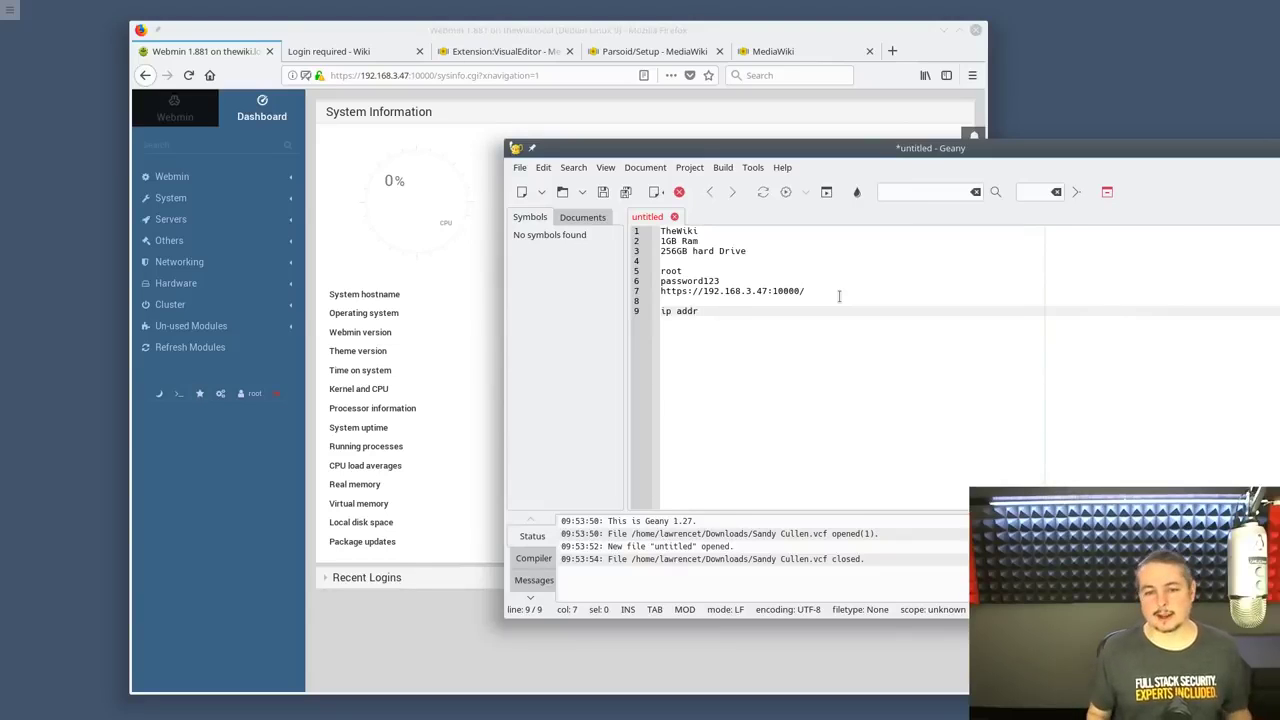
key("Up")
key("Up")
key("Left")
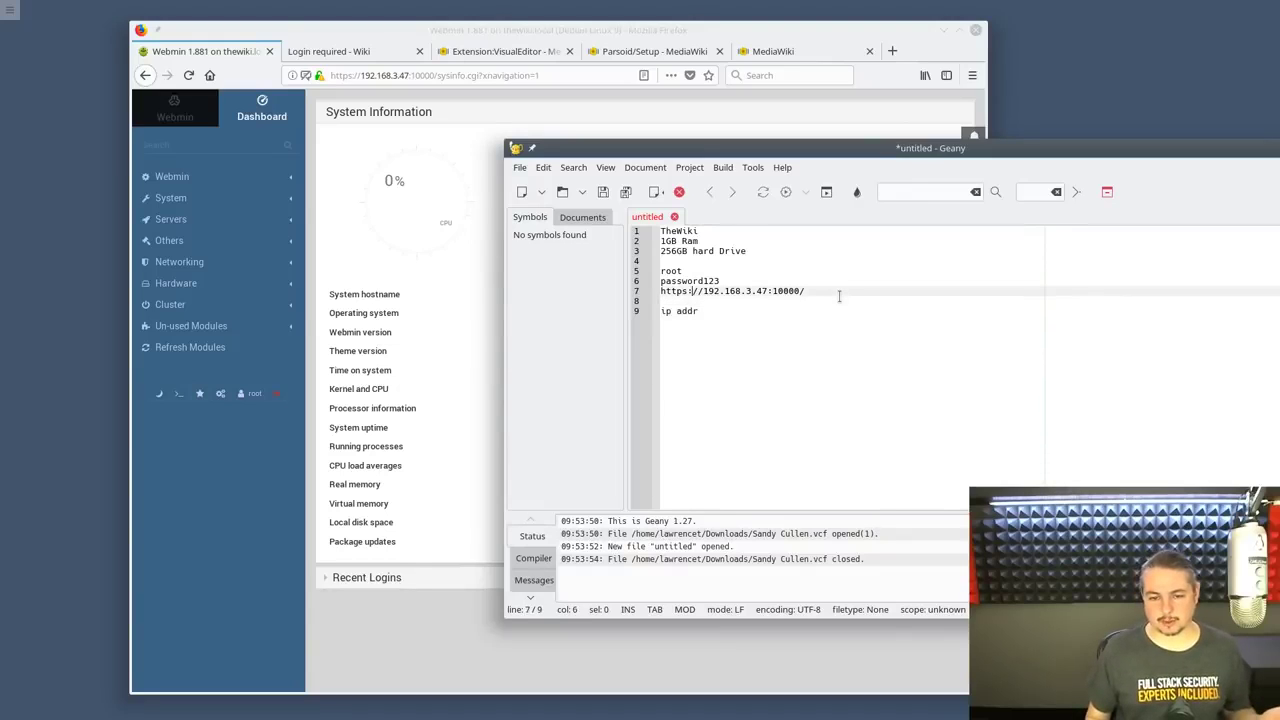
key("Down")
key("Down")
key("End")
key("Return")
key("Return")
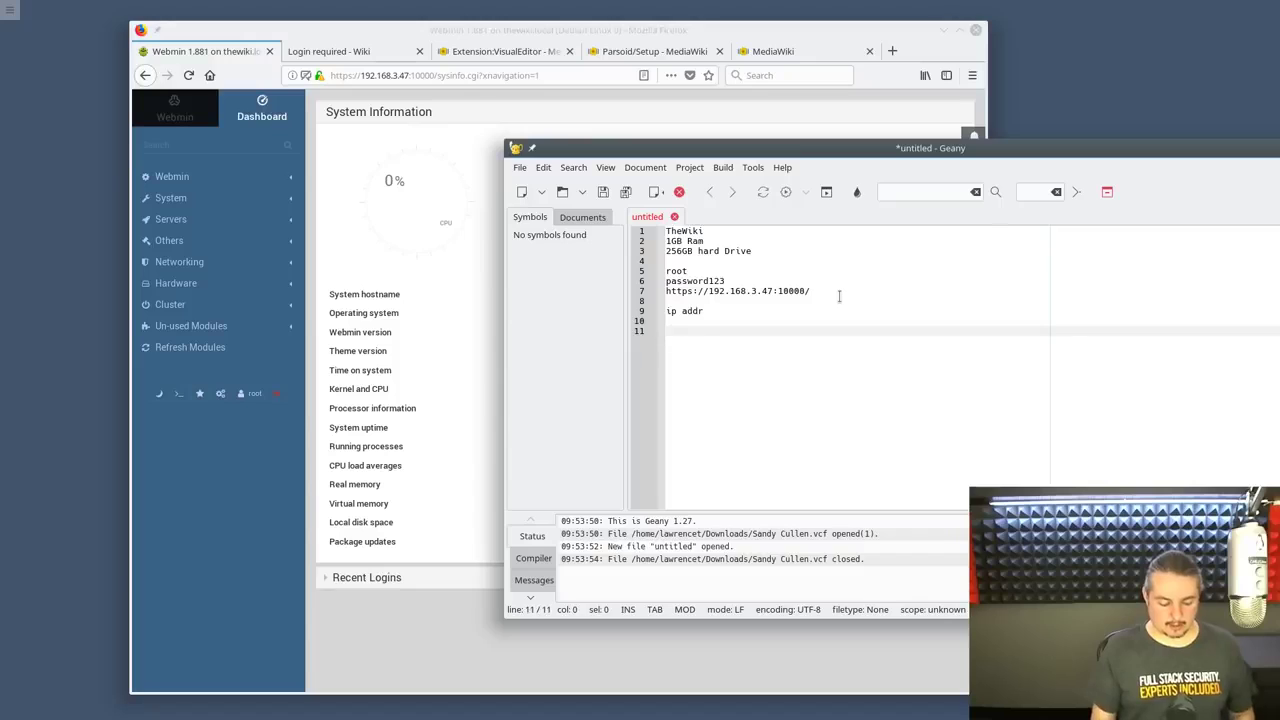
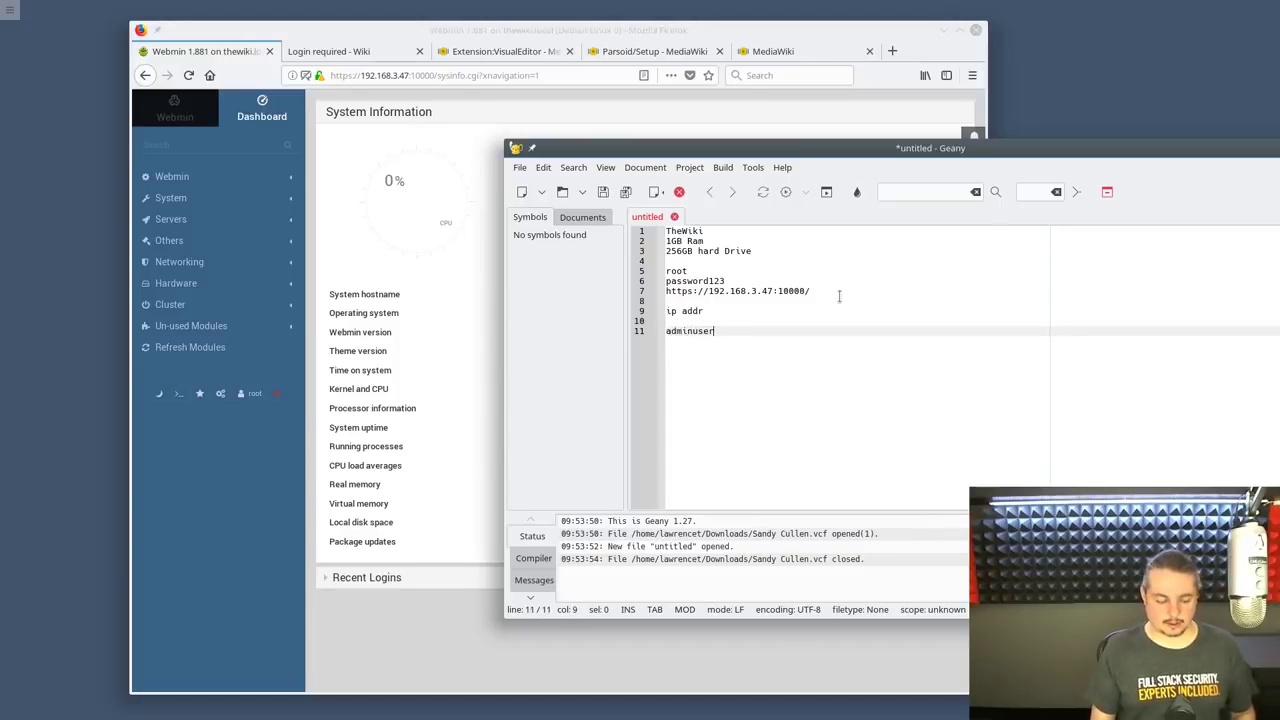
Add two more username/password login pairs to the notes and enlarge the text
key("Return")
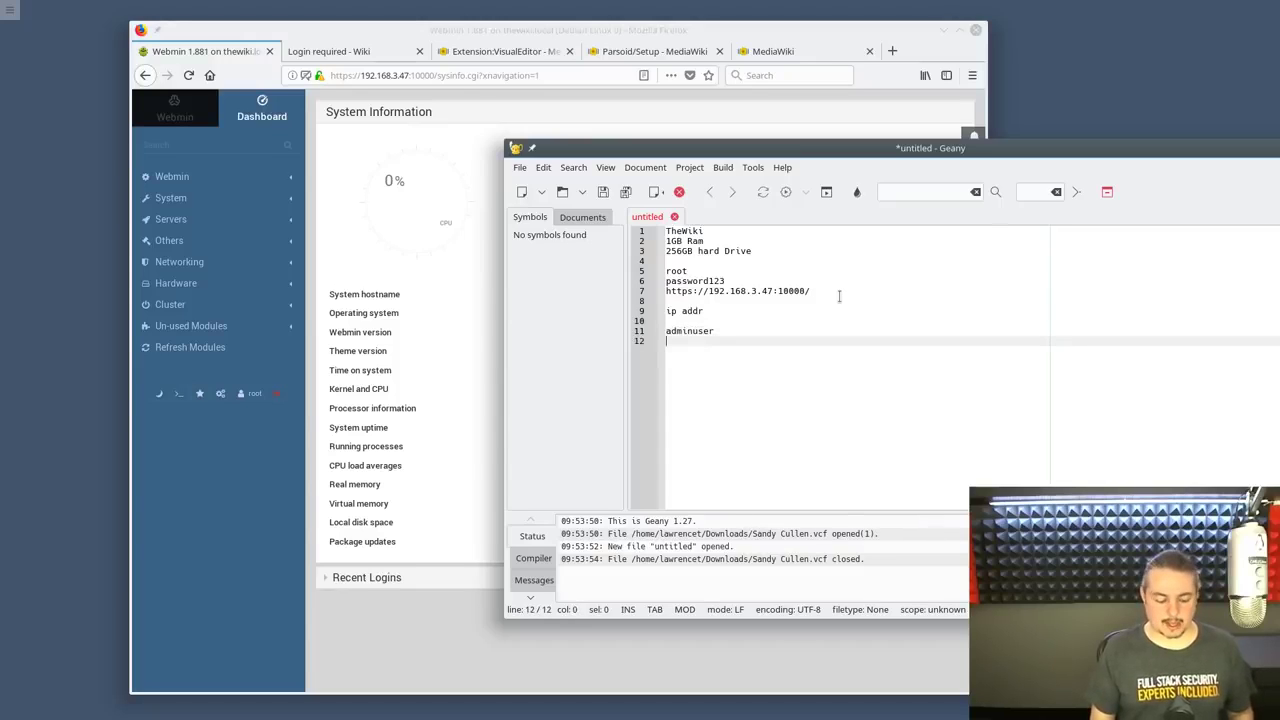
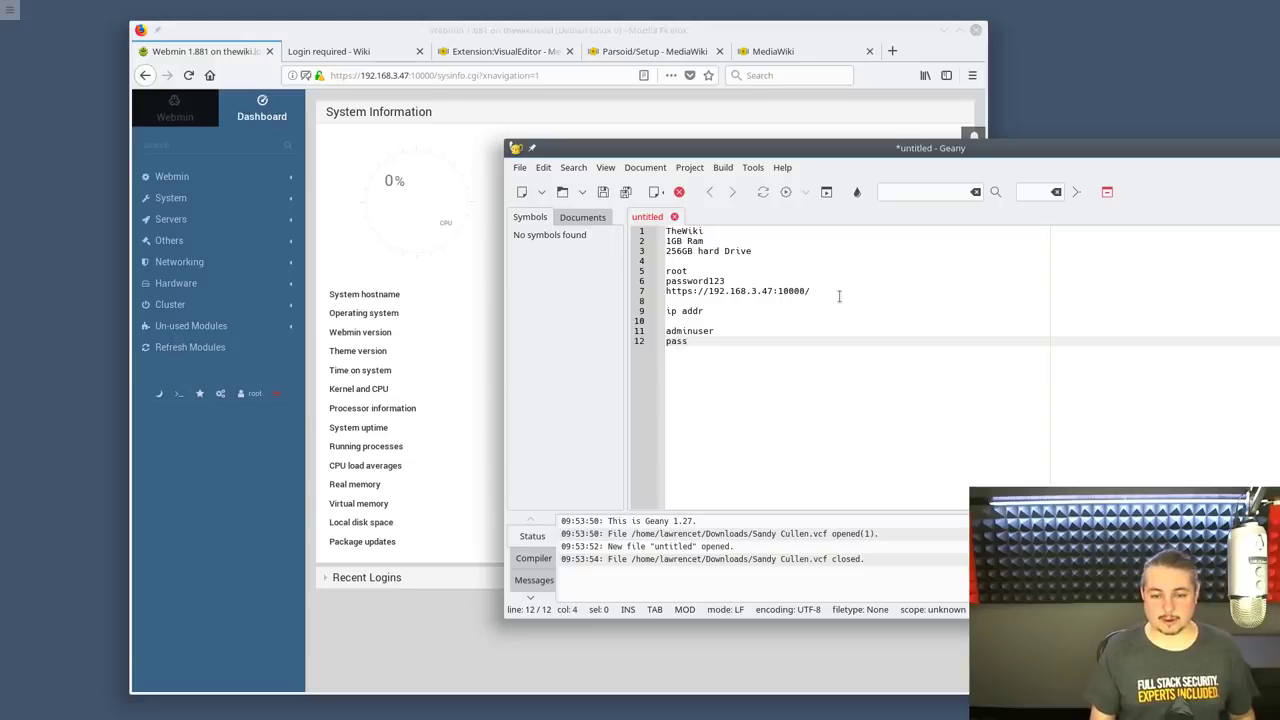
key("Return")
key("Return")
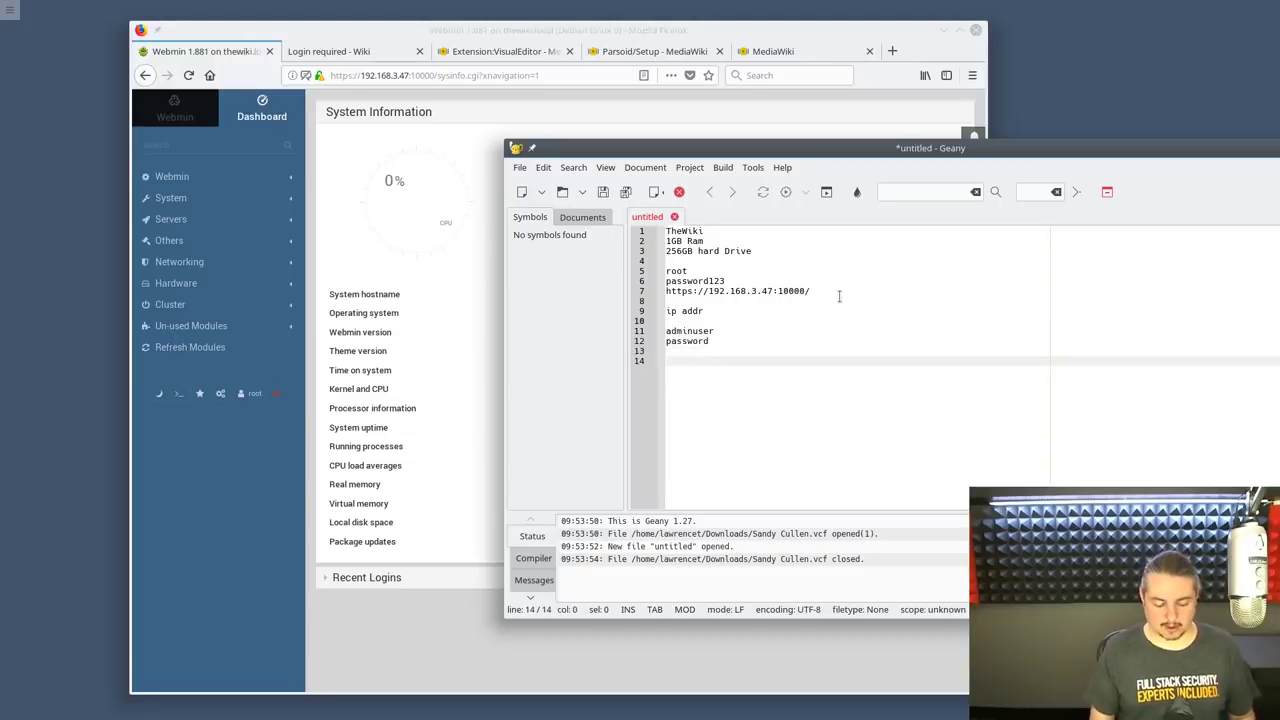
key("Return")
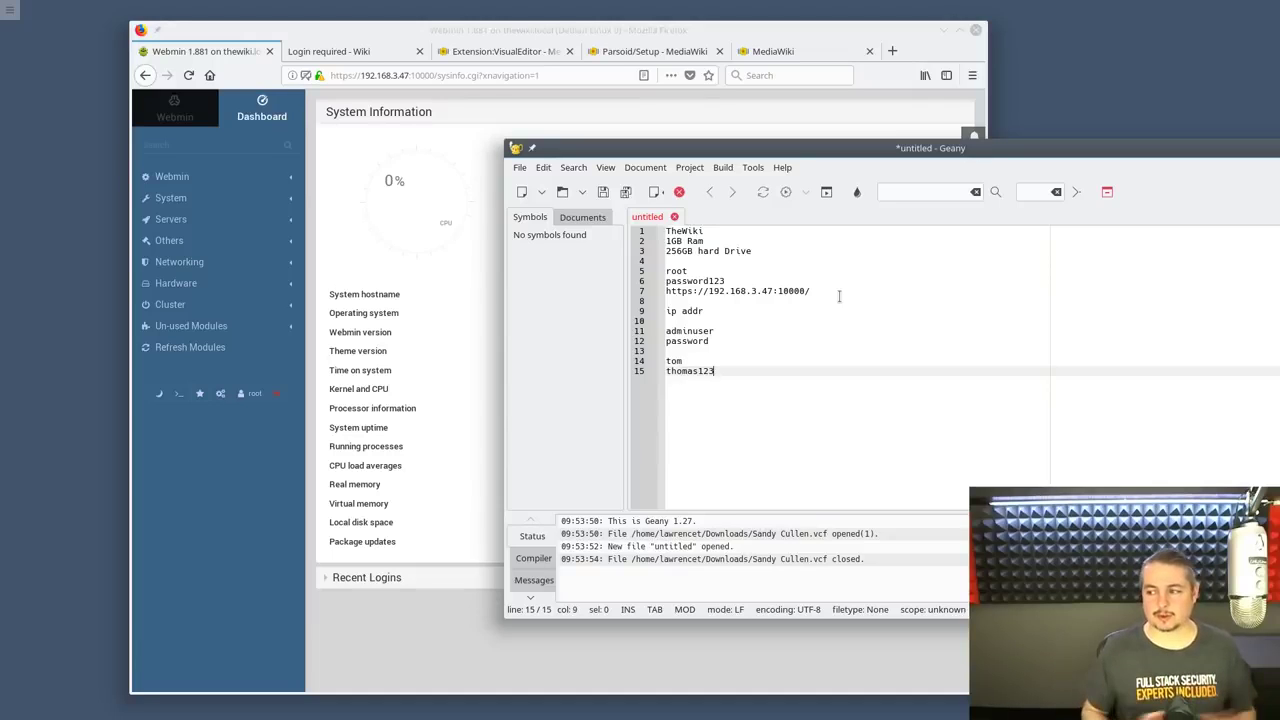
key("ctrl+plus")
key("ctrl+plus")
key("ctrl+plus")
key("ctrl+plus")
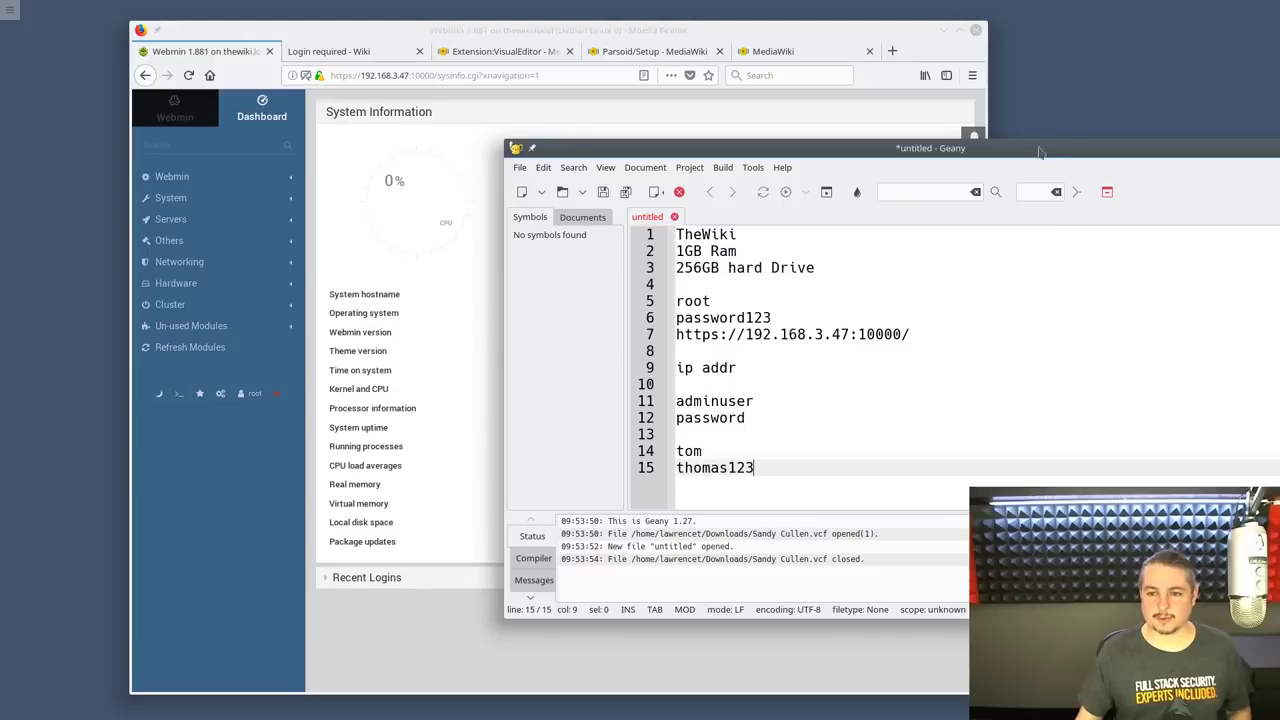
Drag the Geany notes window toward the lower right, out of the way of Firefox
left_click_drag(1025, 155, 948, 93)
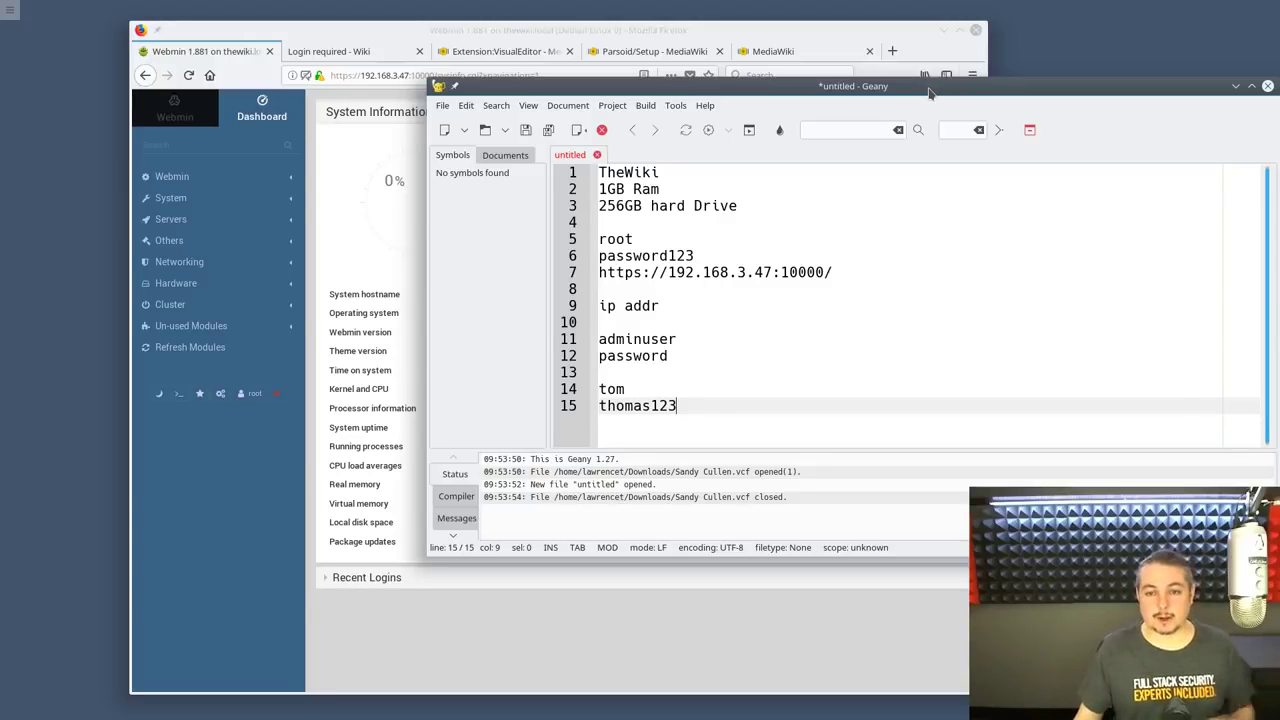
left_click_drag(930, 92, 1234, 222)
Raise the Webmin dashboard and expand Servers to show Apache, MySQL, Read User Mail and SSH Server
left_click(178, 50)
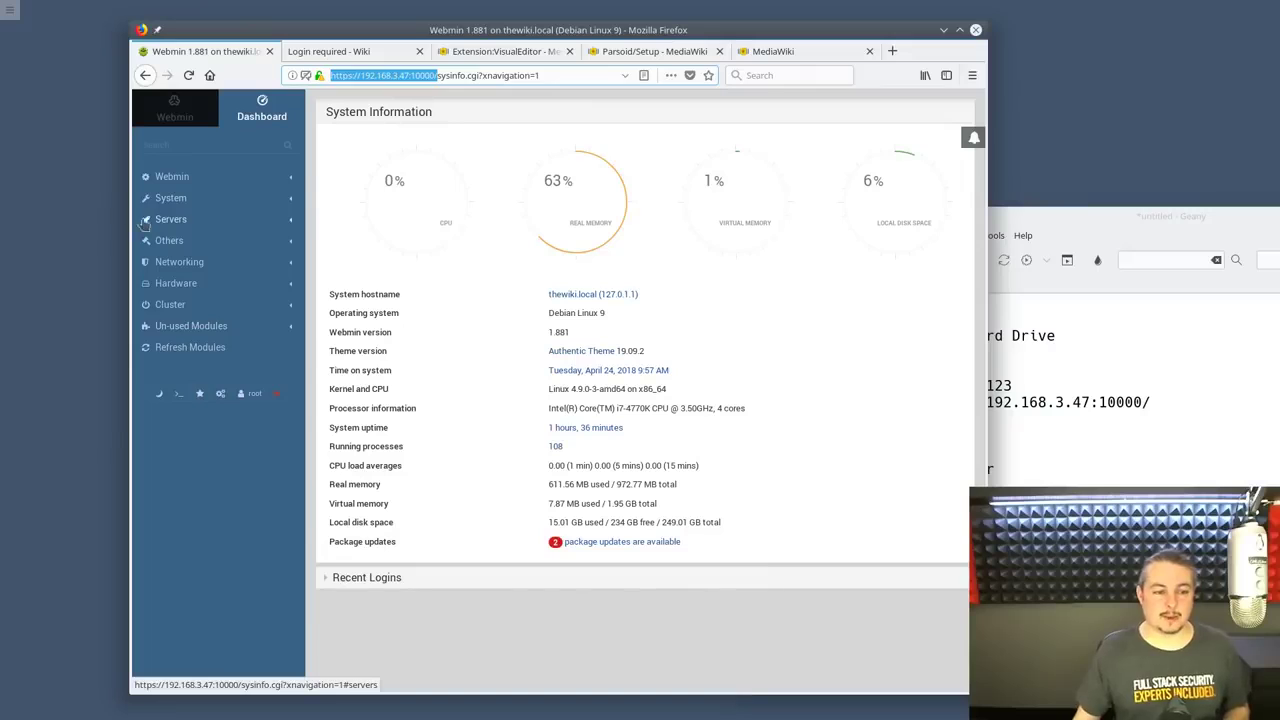
left_click(182, 220)
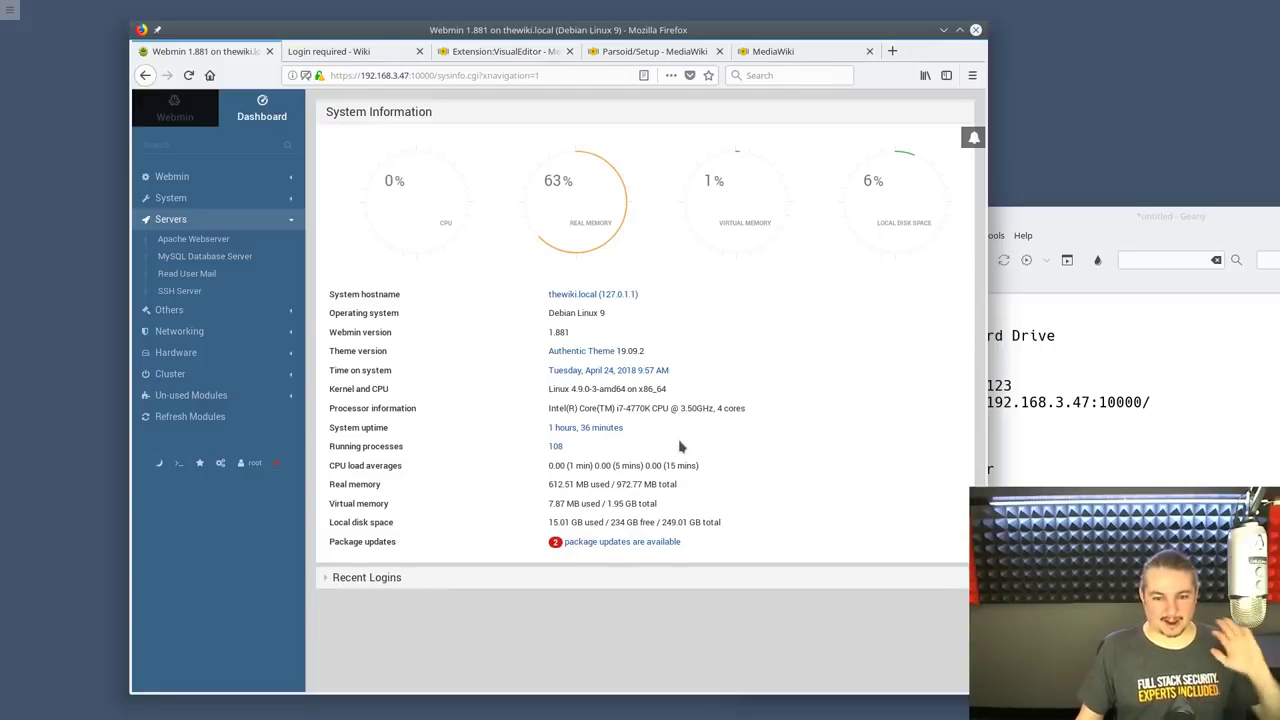
Browse the Extension:VisualEditor and Parsoid/Setup pages, ending back on Extension:VisualEditor
left_click(488, 56)
scroll(572, 279, "down", 2)
scroll(572, 279, "down", 3)
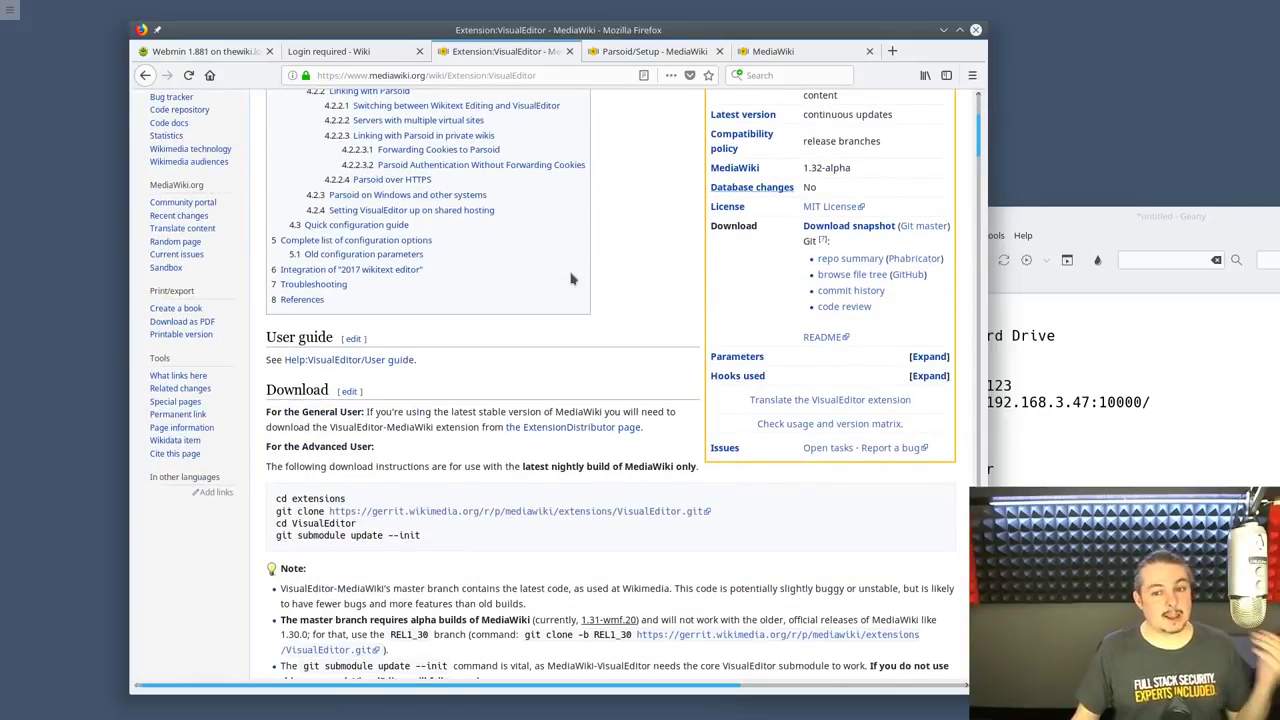
scroll(572, 279, "up", 5)
left_click(655, 51)
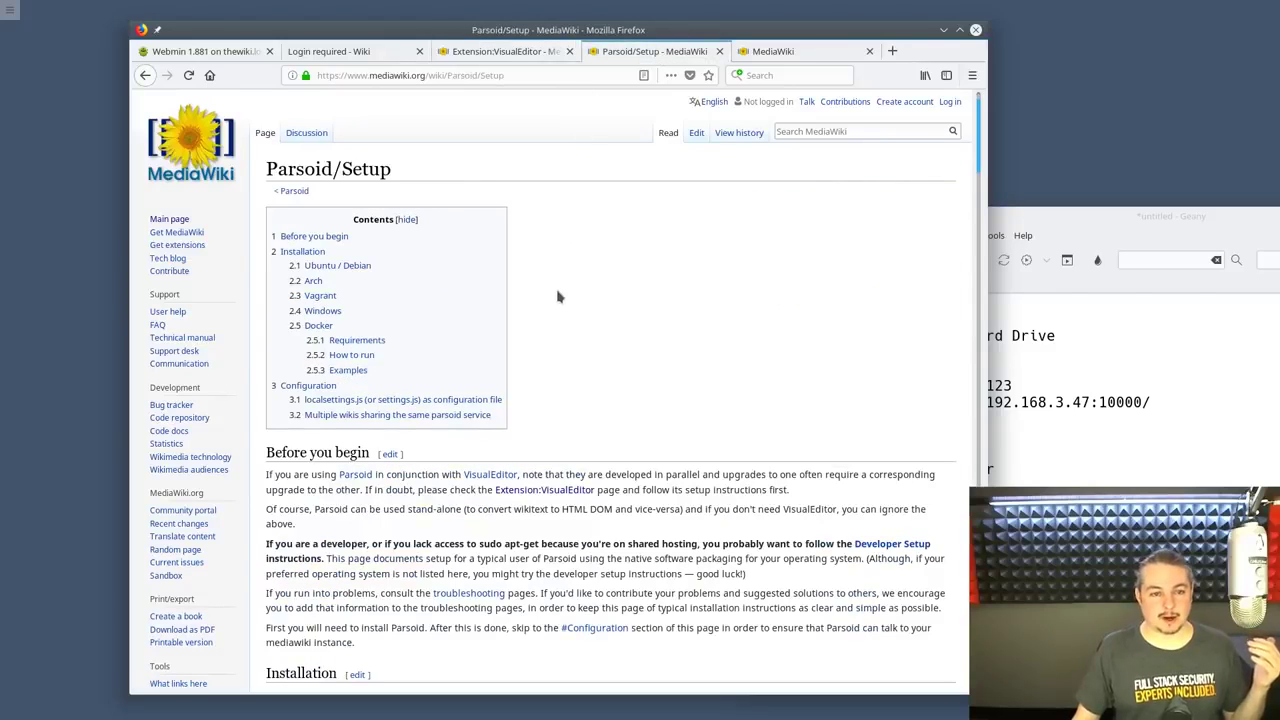
scroll(560, 296, "down", 10)
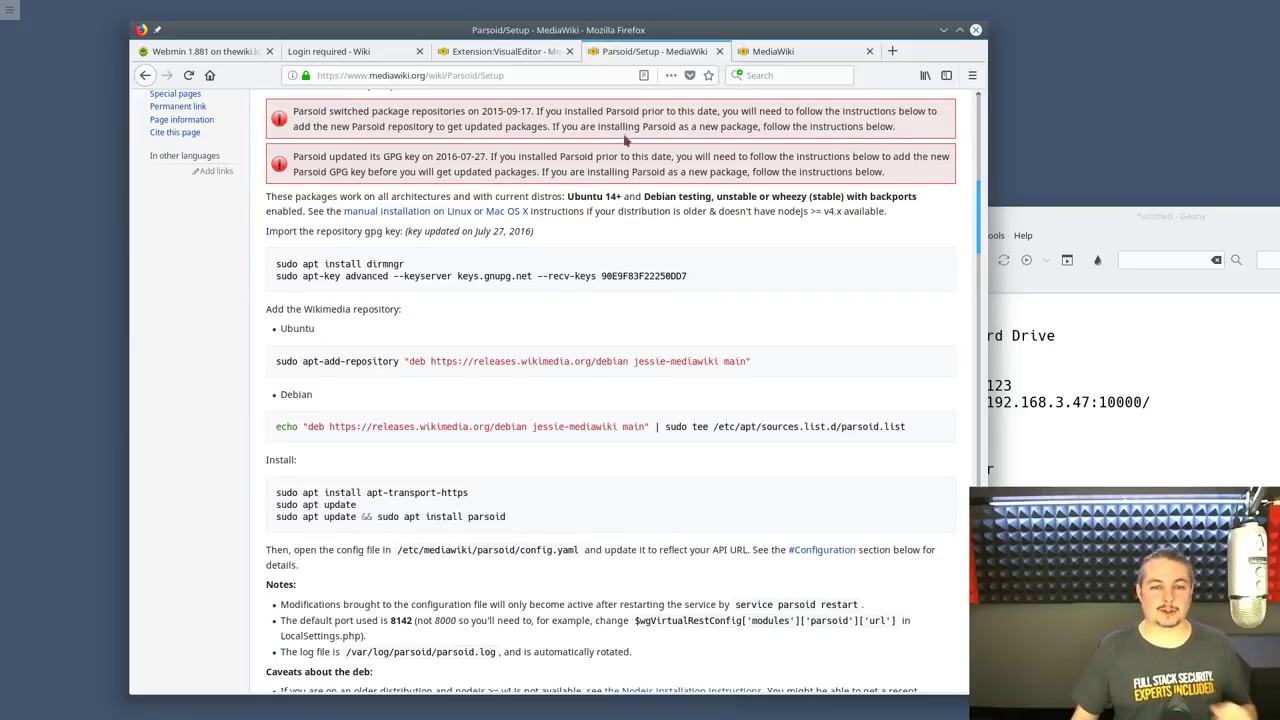
left_click(485, 51)
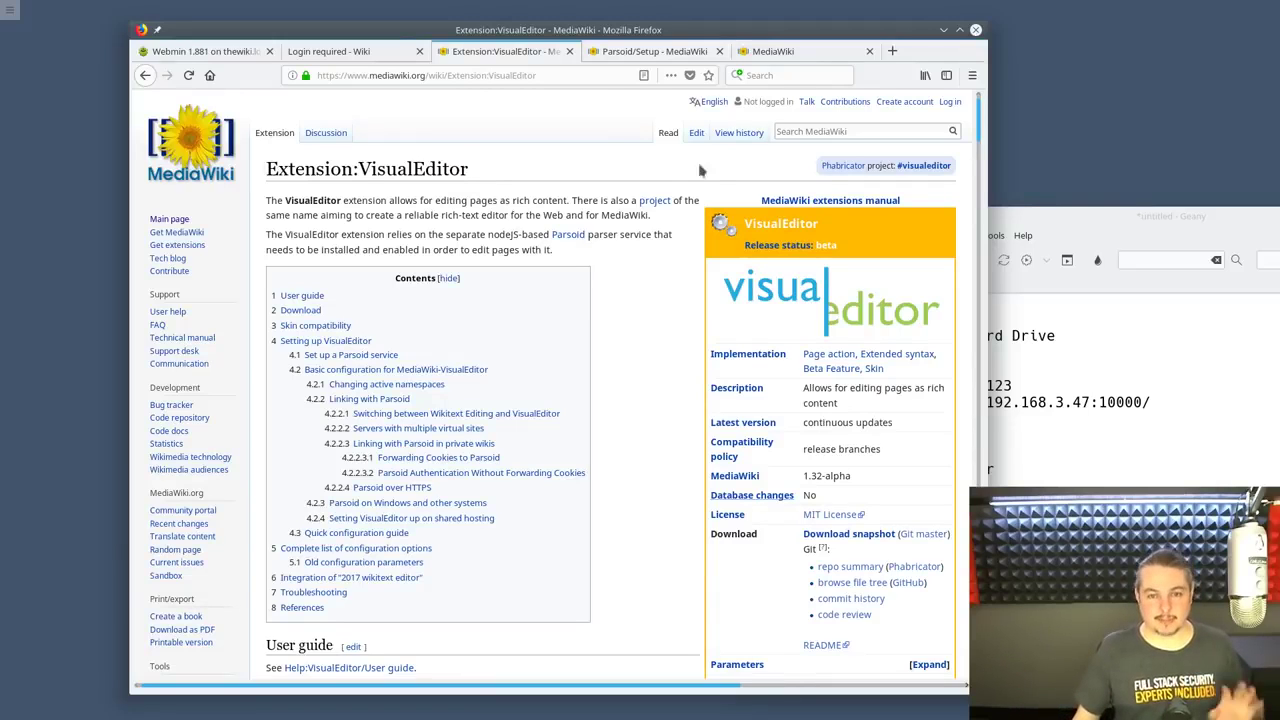
Scroll through the Parsoid/Setup install sections, then return to the MediaWiki.org main page
left_click(605, 60)
scroll(654, 370, "down", 3)
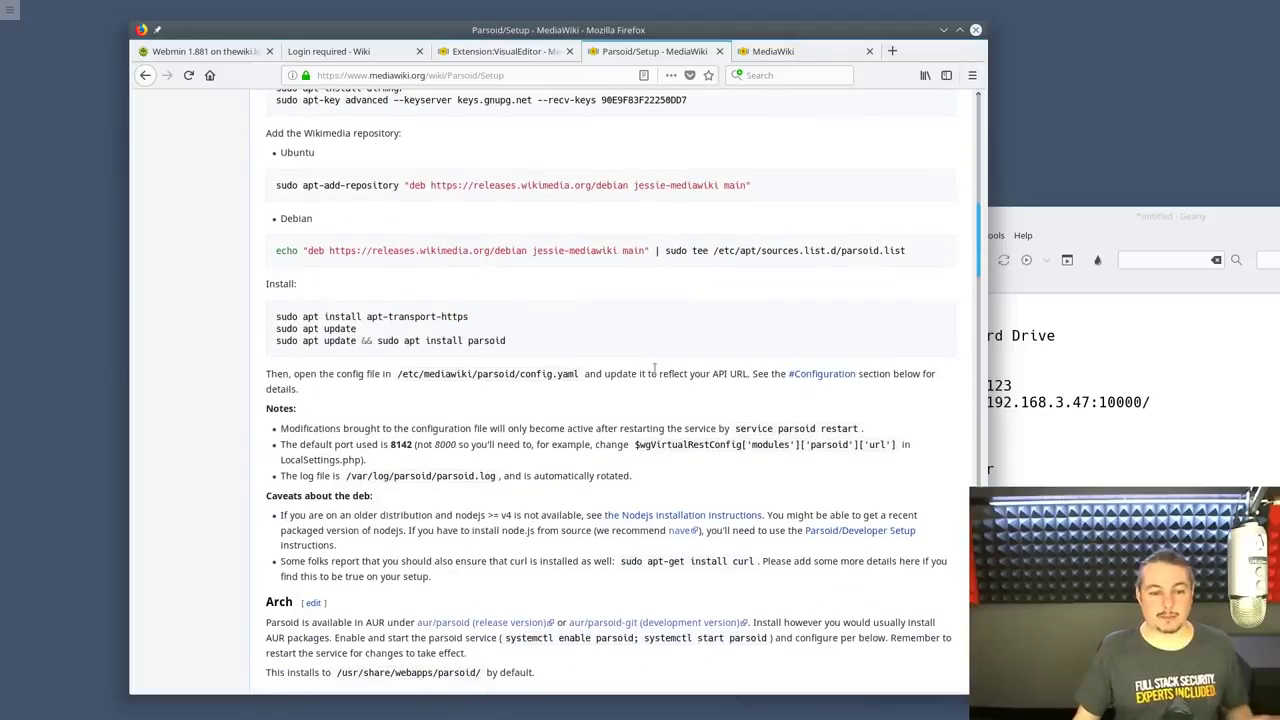
scroll(654, 370, "down", 5)
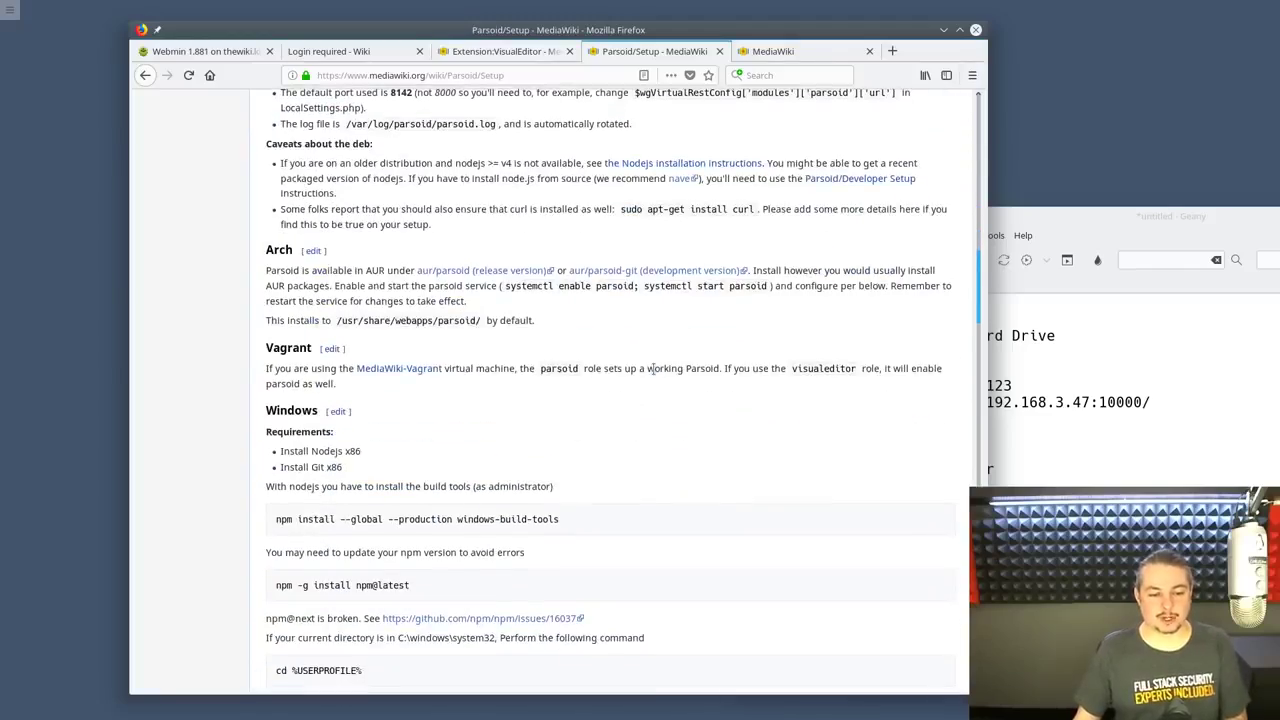
scroll(653, 369, "up", 5)
scroll(653, 369, "up", 10)
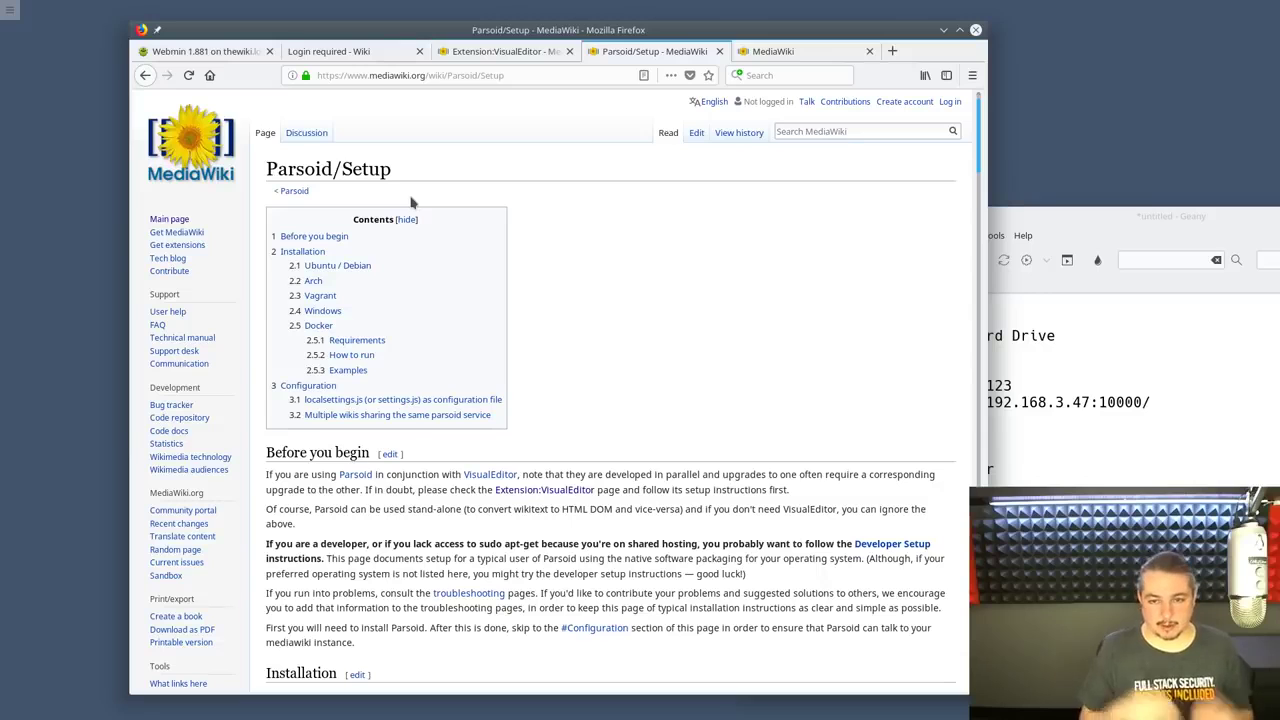
left_click_drag(512, 32, 497, 22)
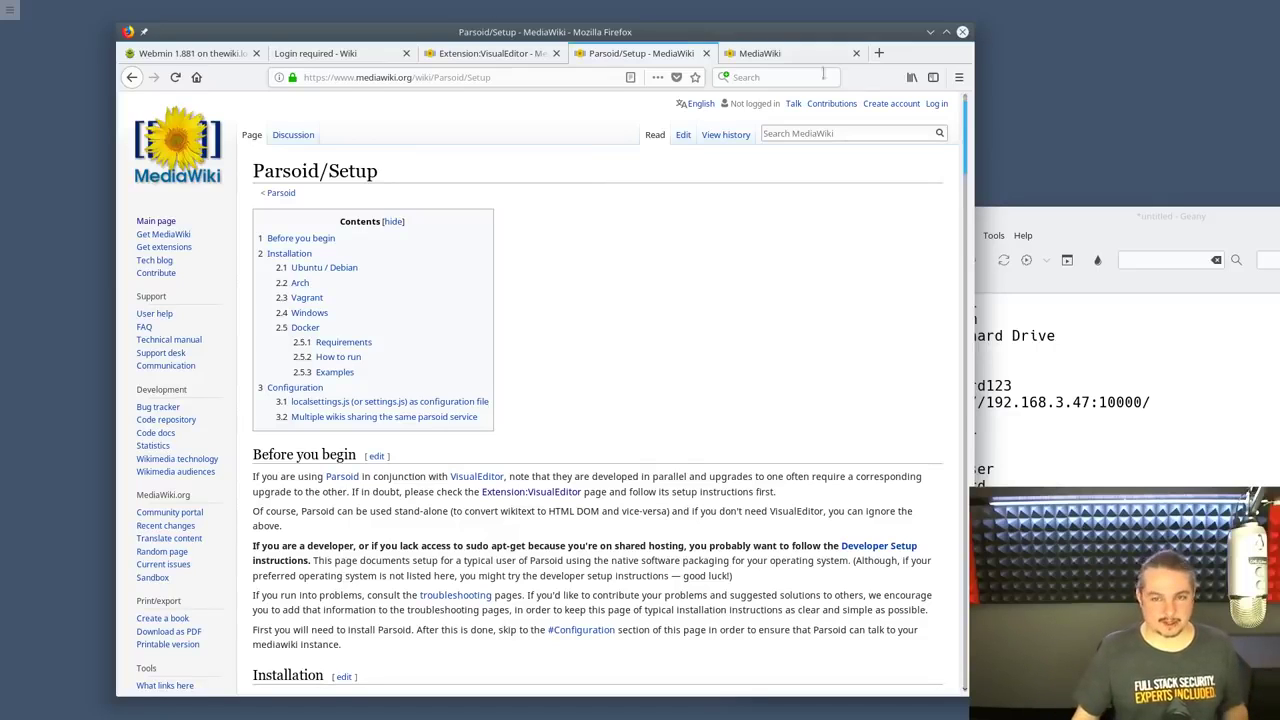
left_click(798, 54)
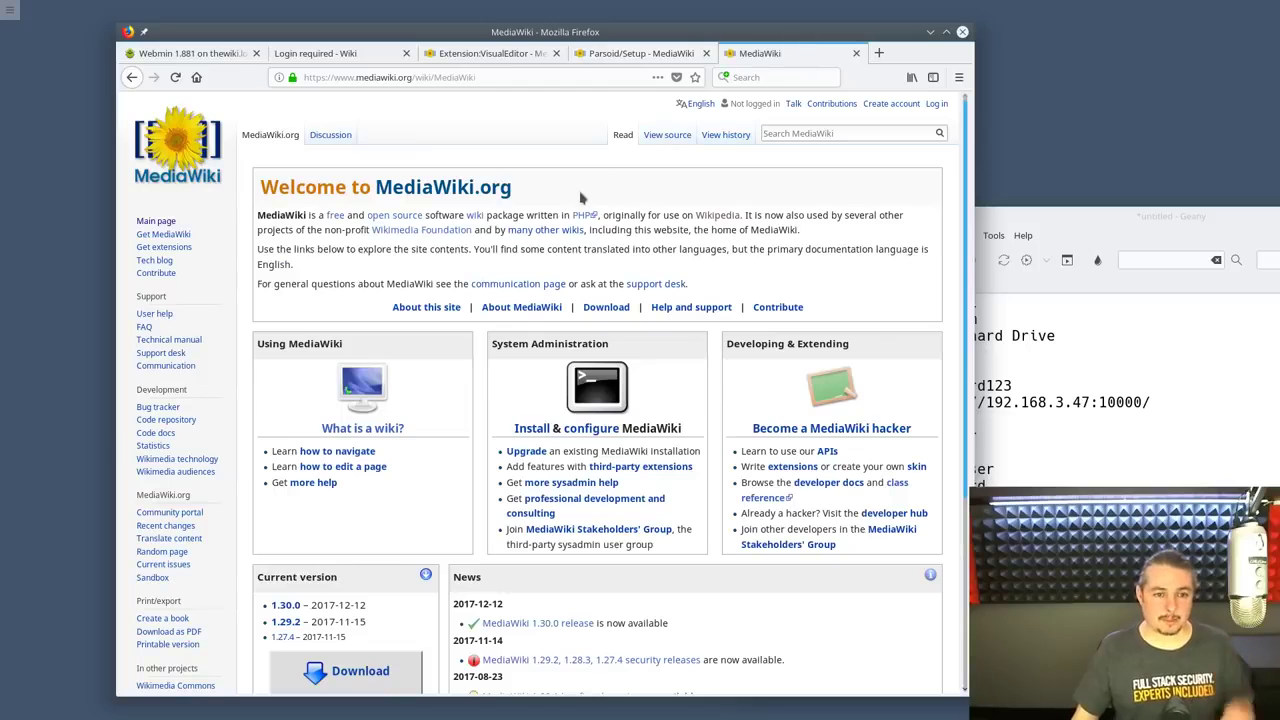
Glance over the Parsoid/Setup and Extension:VisualEditor pages once more
left_click(612, 54)
left_click(440, 53)
scroll(547, 421, "down", 5)
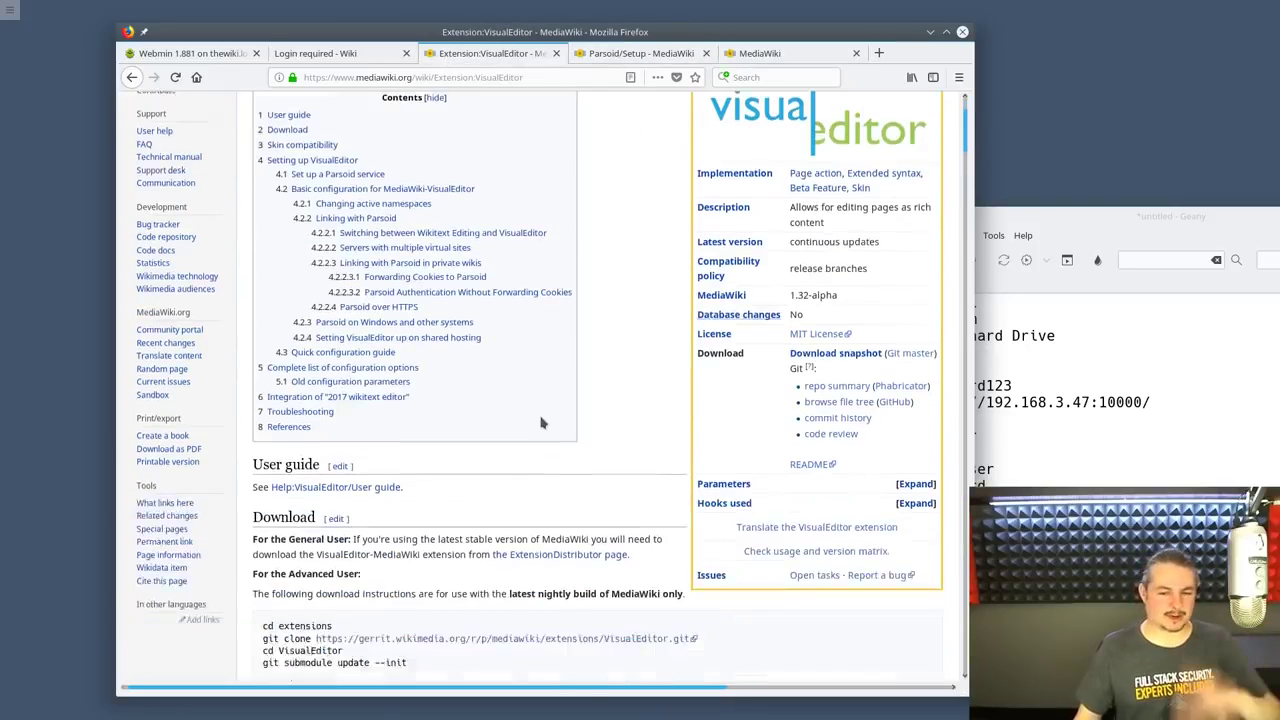
scroll(547, 421, "down", 3)
scroll(533, 380, "up", 6)
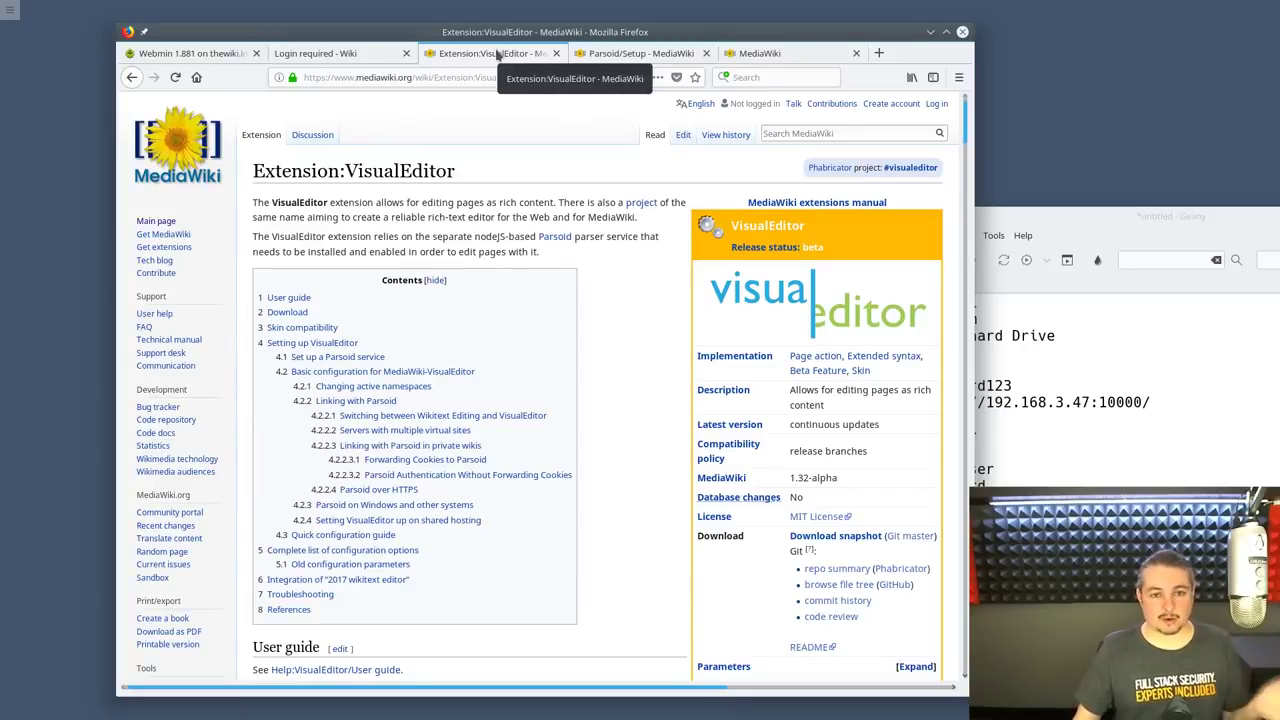
Close the Extension:VisualEditor, Parsoid/Setup and MediaWiki.org tabs, leaving Login required - Wiki
middle_click(497, 55)
middle_click(497, 55)
middle_click(497, 55)
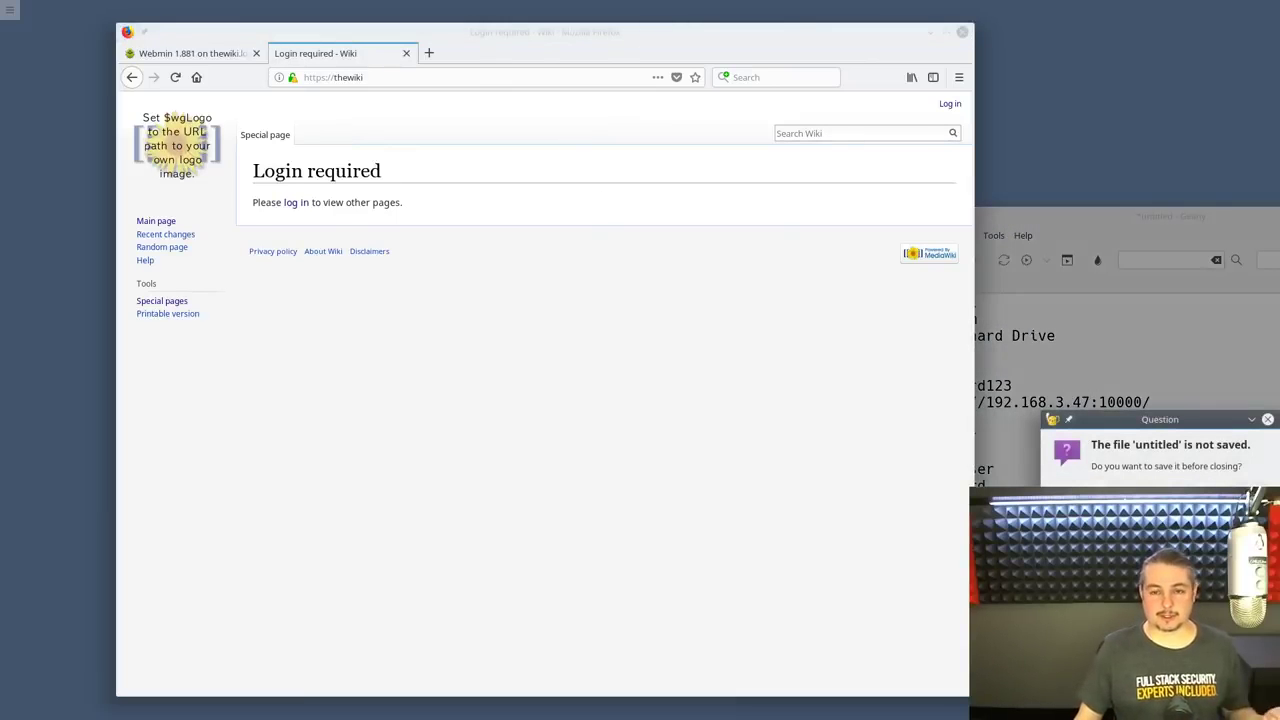
Close the untitled Geany notes without saving them
key("alt+d")
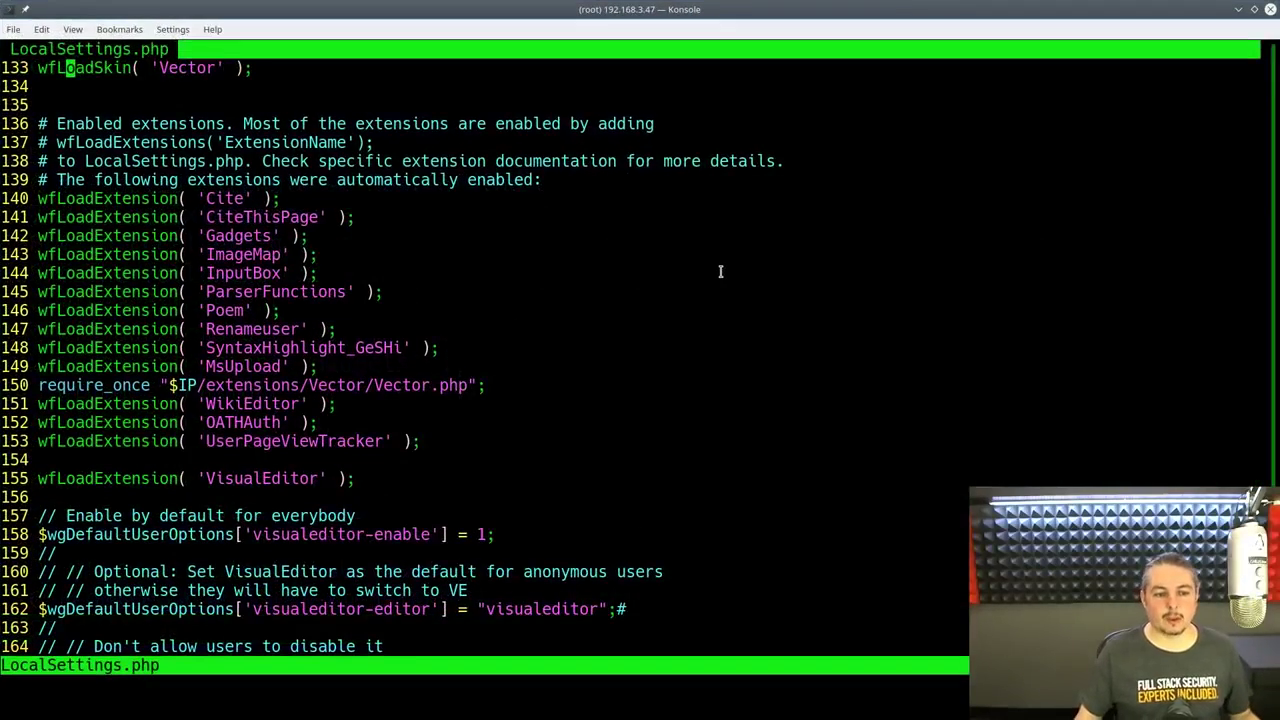
Review LocalSettings.php's Vector, OATHAuth and VisualEditor lines and upload settings, then minimise Konsole
key("j")
key("j")
key("j")
key("j")
key("j")
key("j")
key("j")
key("j")
key("j")
key("j")
key("j")
key("j")
key("j")
key("j")
key("j")
key("j")
key("j")
key("j")
key("j")
key("j")
key("j")
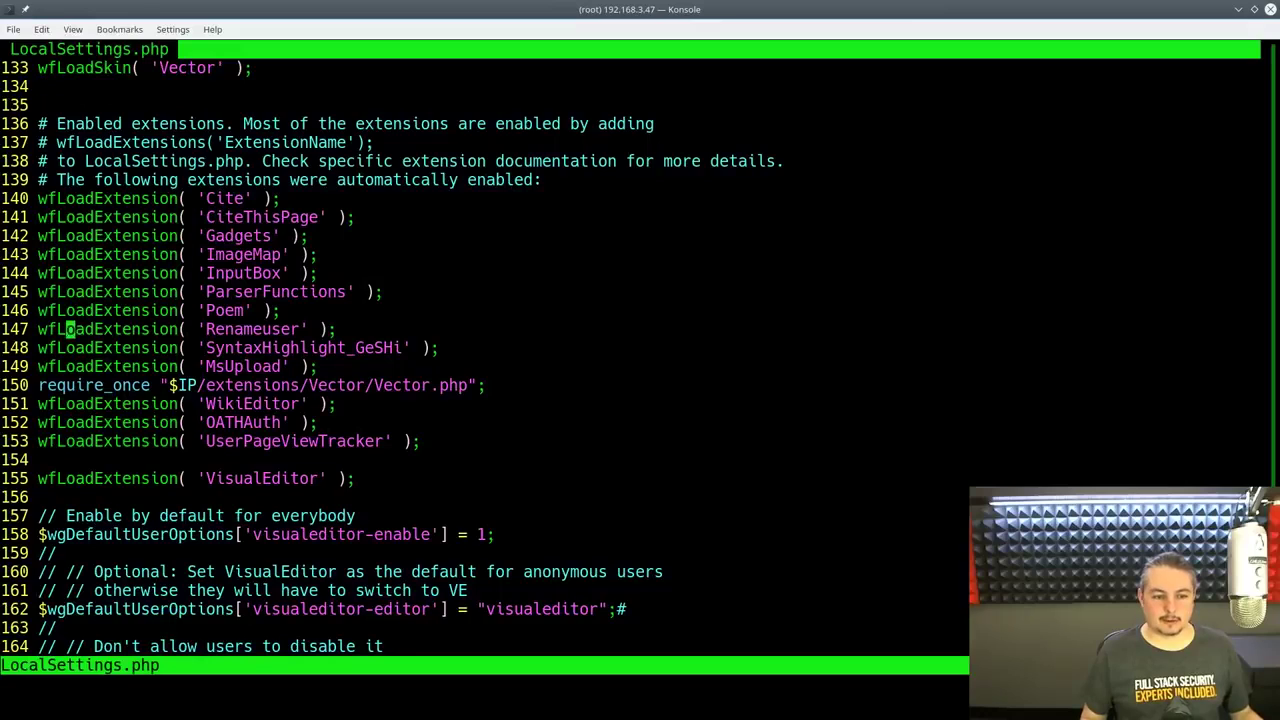
key("k")
key("k")
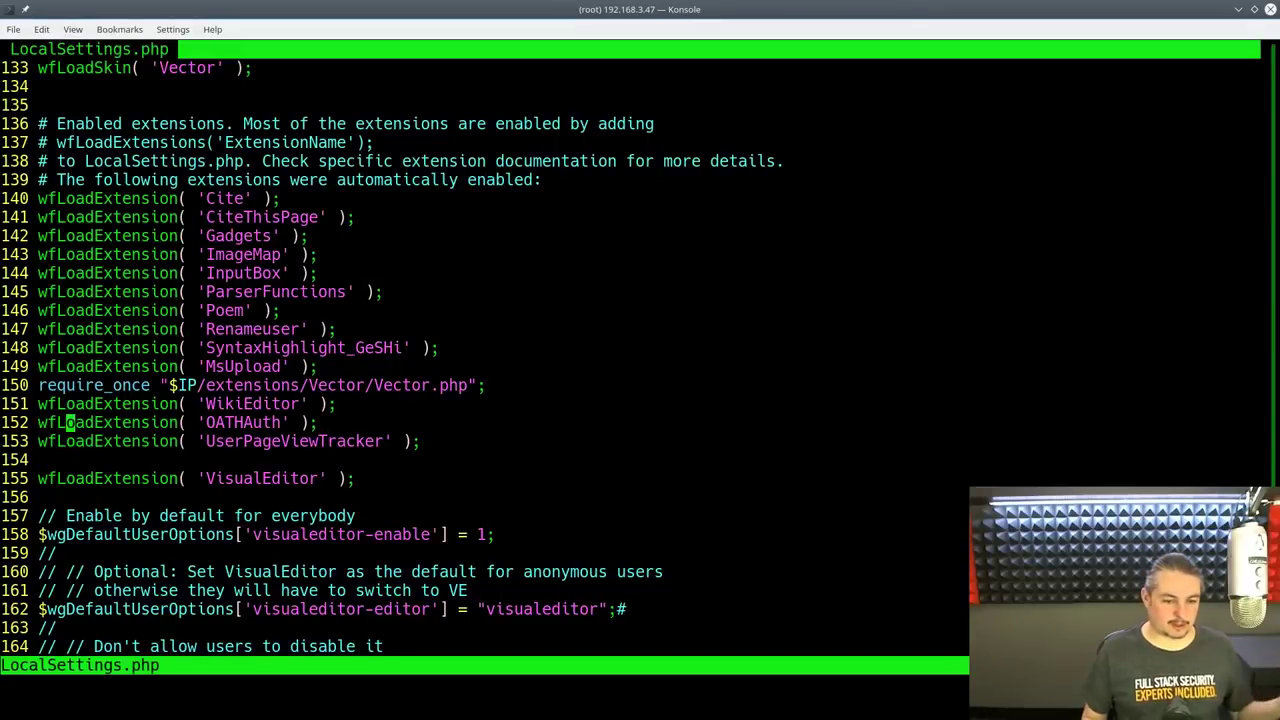
key("j")
key("j")
key("j")
key("j")
key("j")
key("j")
key("j")
key("j")
key("j")
key("j")
key("j")
key("j")
key("j")
key("j")
key("j")
key("j")
key("j")
key("j")
key("j")
key("j")
key("j")
key("j")
key("j")
key("j")
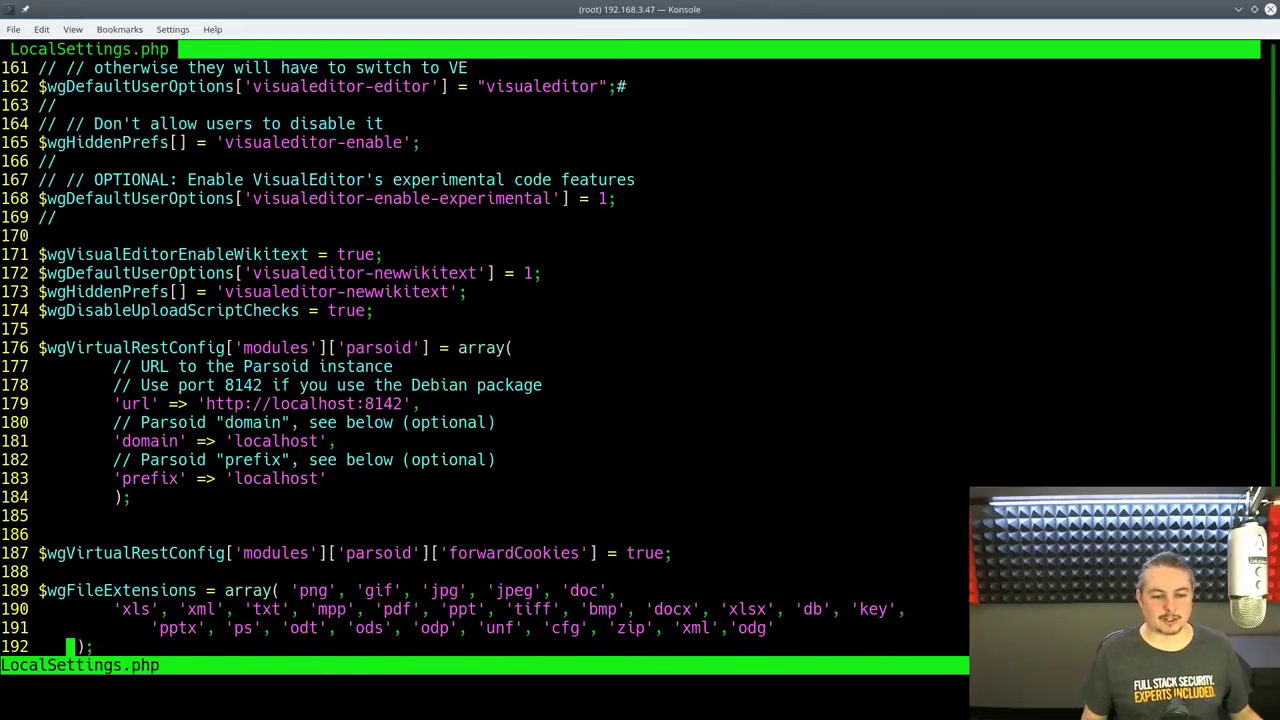
key("j")
key("j")
key("j")
key("j")
key("j")
key("j")
key("j")
key("j")
key("j")
key("k")
key("k")
key("k")
key("k")
key("k")
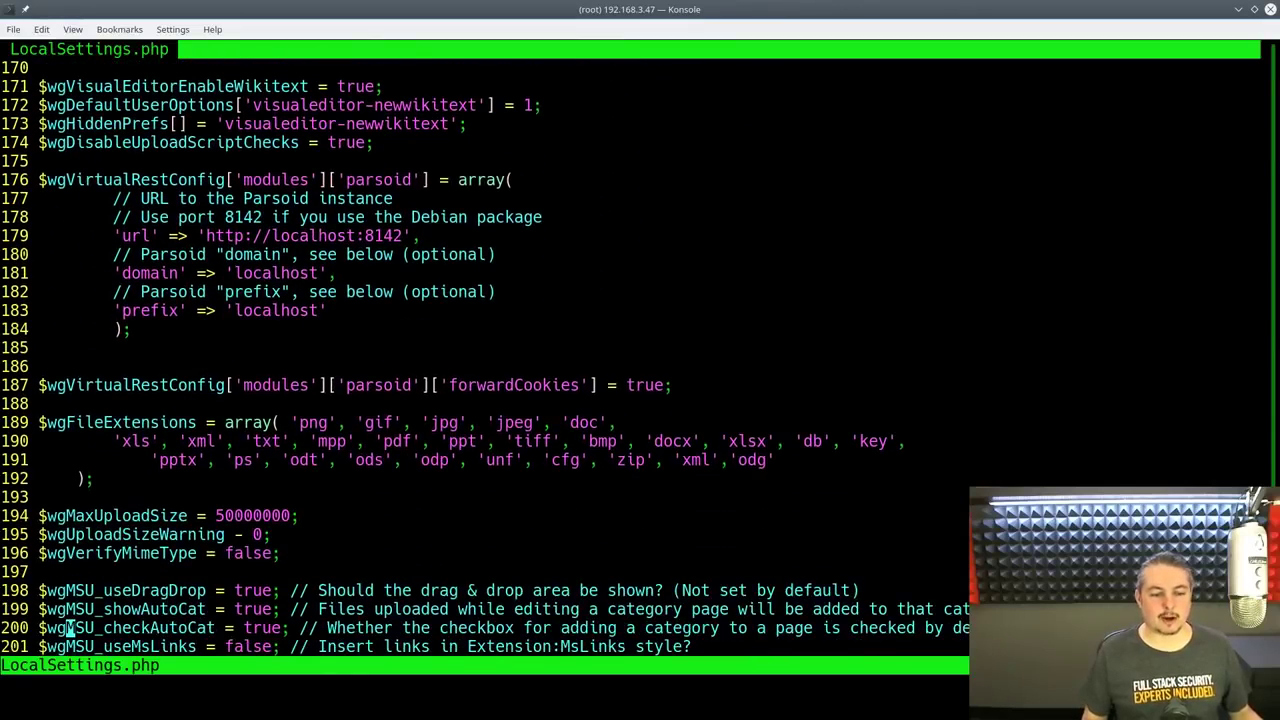
key("k")
key("k")
key("k")
key("k")
key("k")
key("k")
key("k")
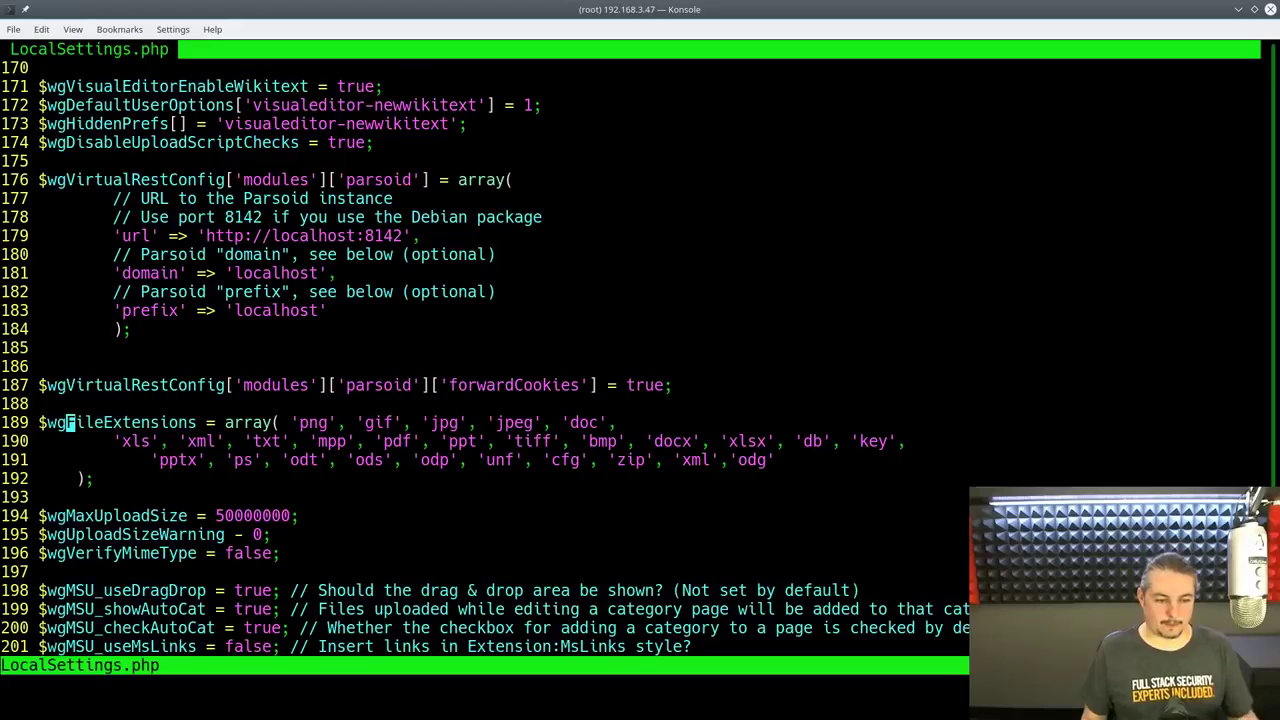
key("j")
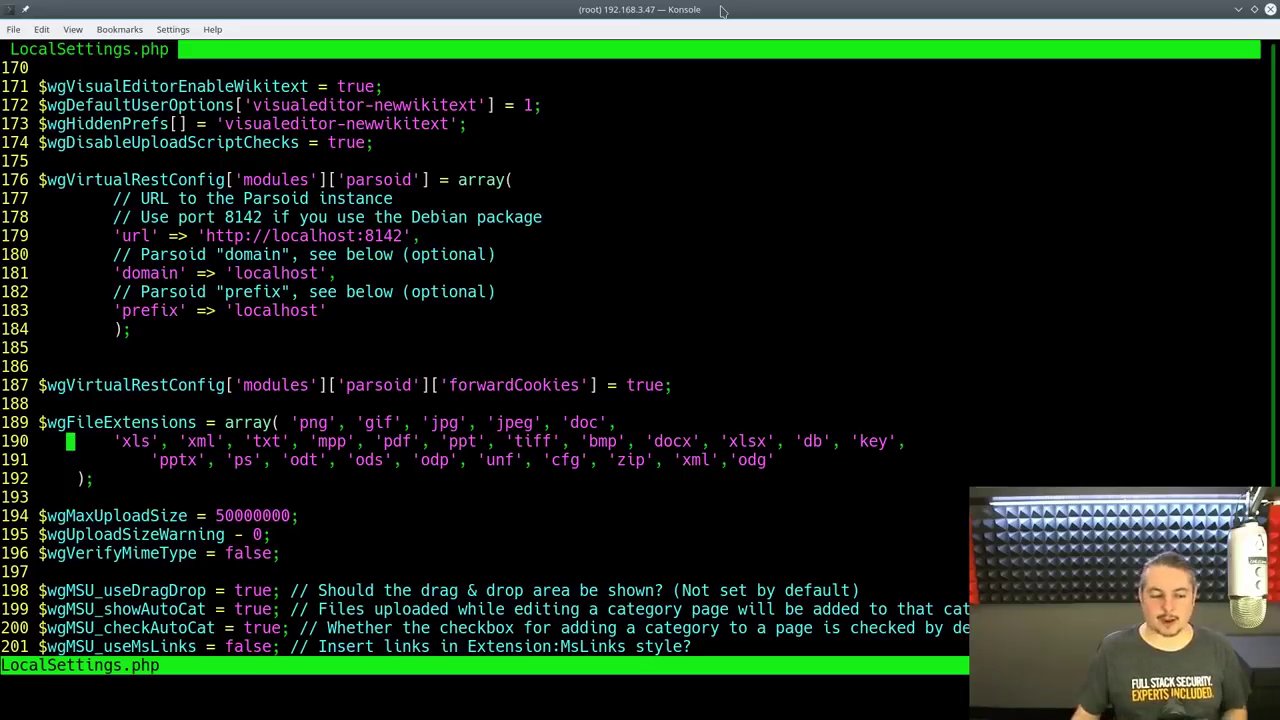
double_click(613, 9)
left_click(1203, 86)
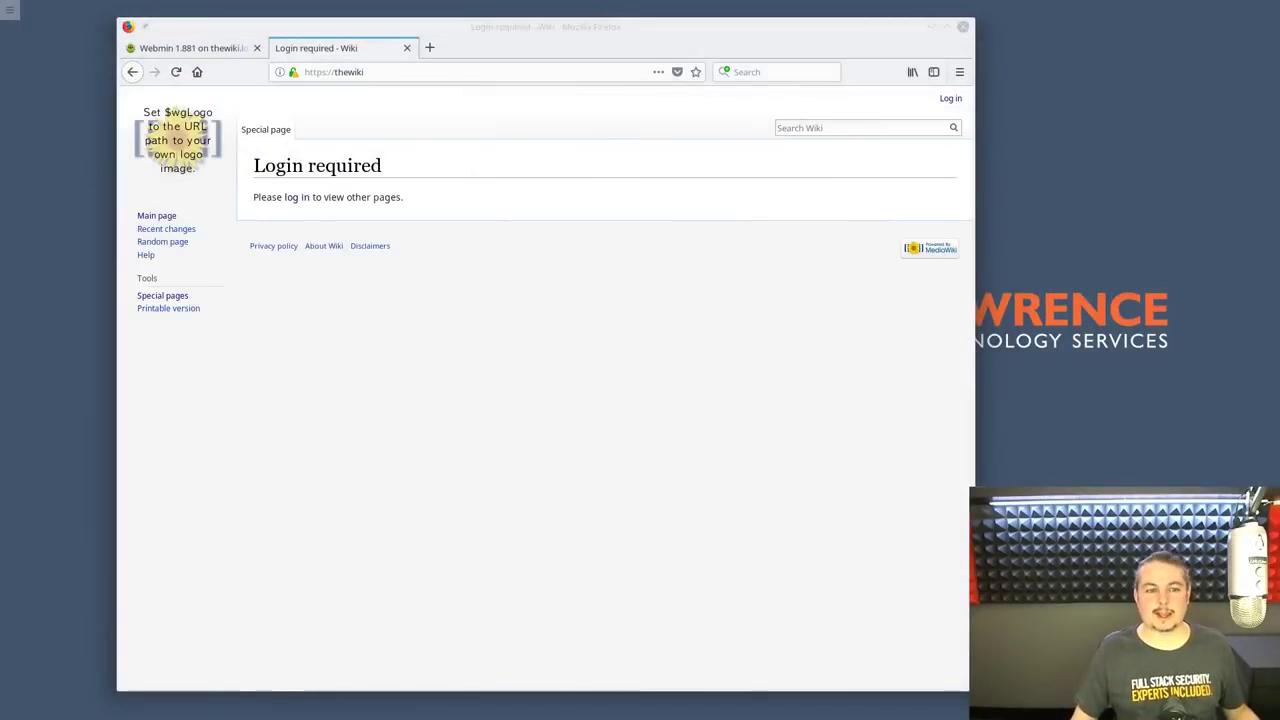
Log in to TheWiki with the account password, then open Recent changes
left_click(304, 204)
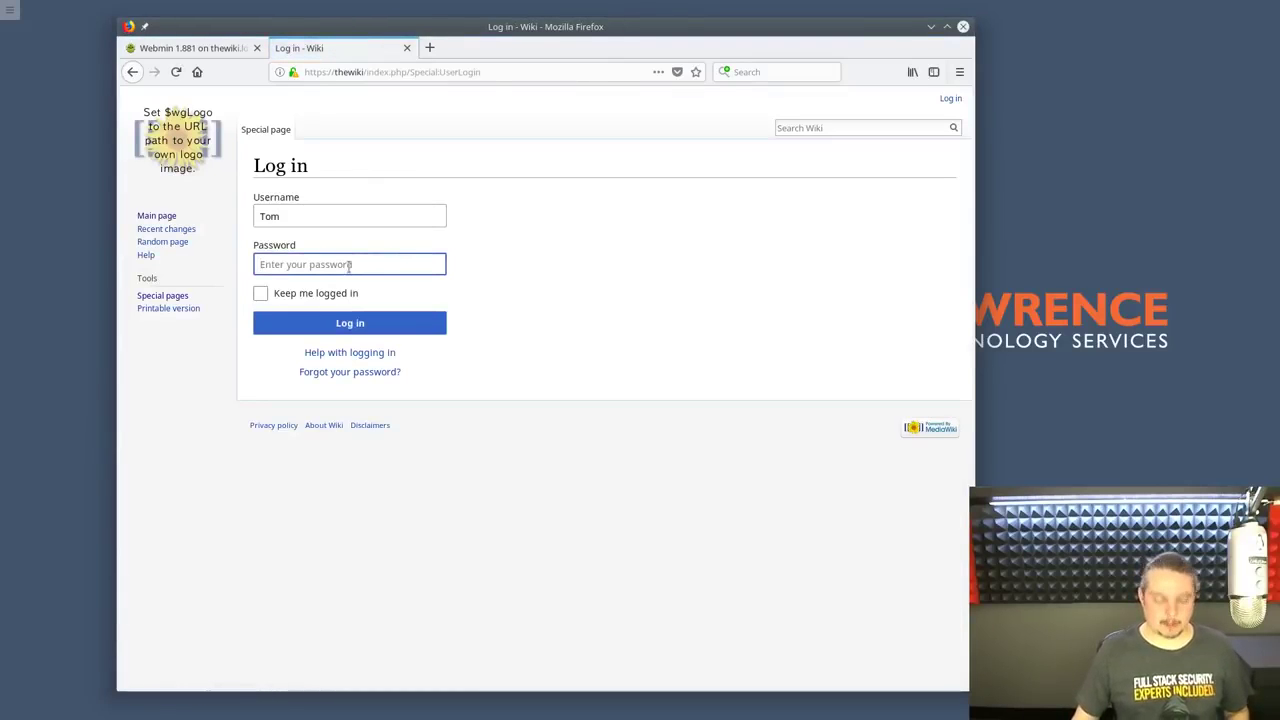
type("••••••••••")
key("Return")
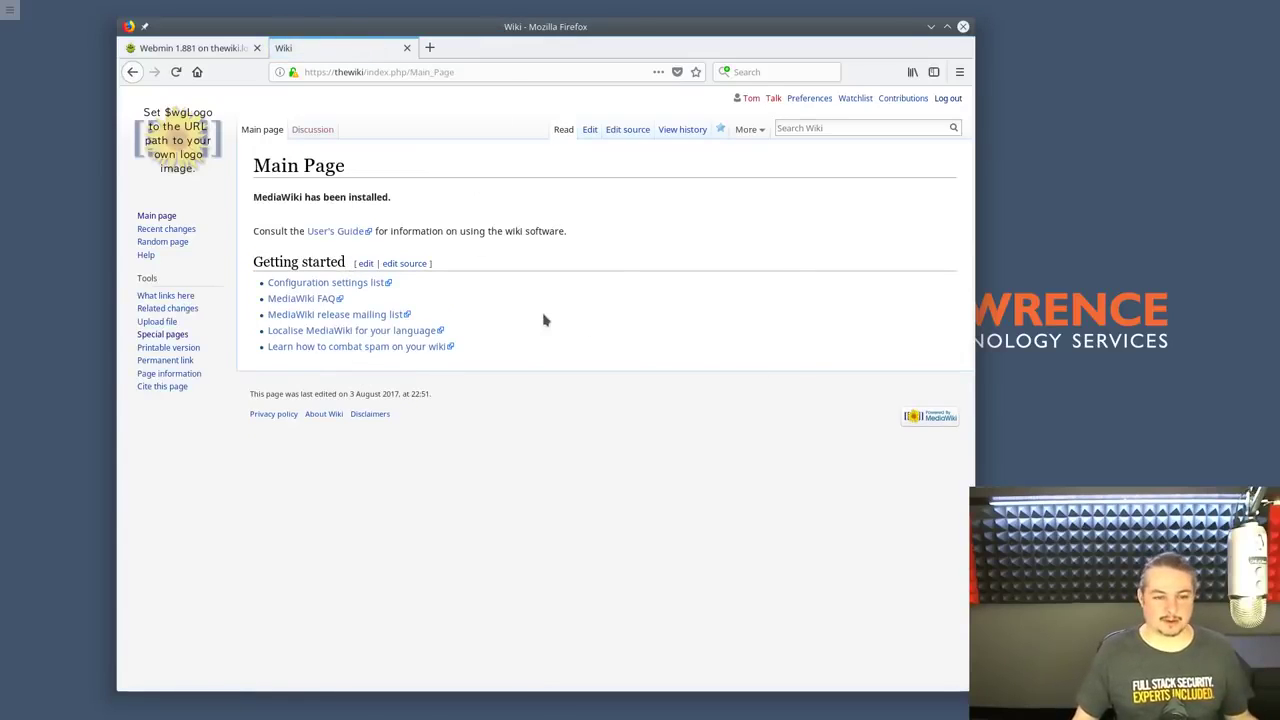
left_click(160, 230)
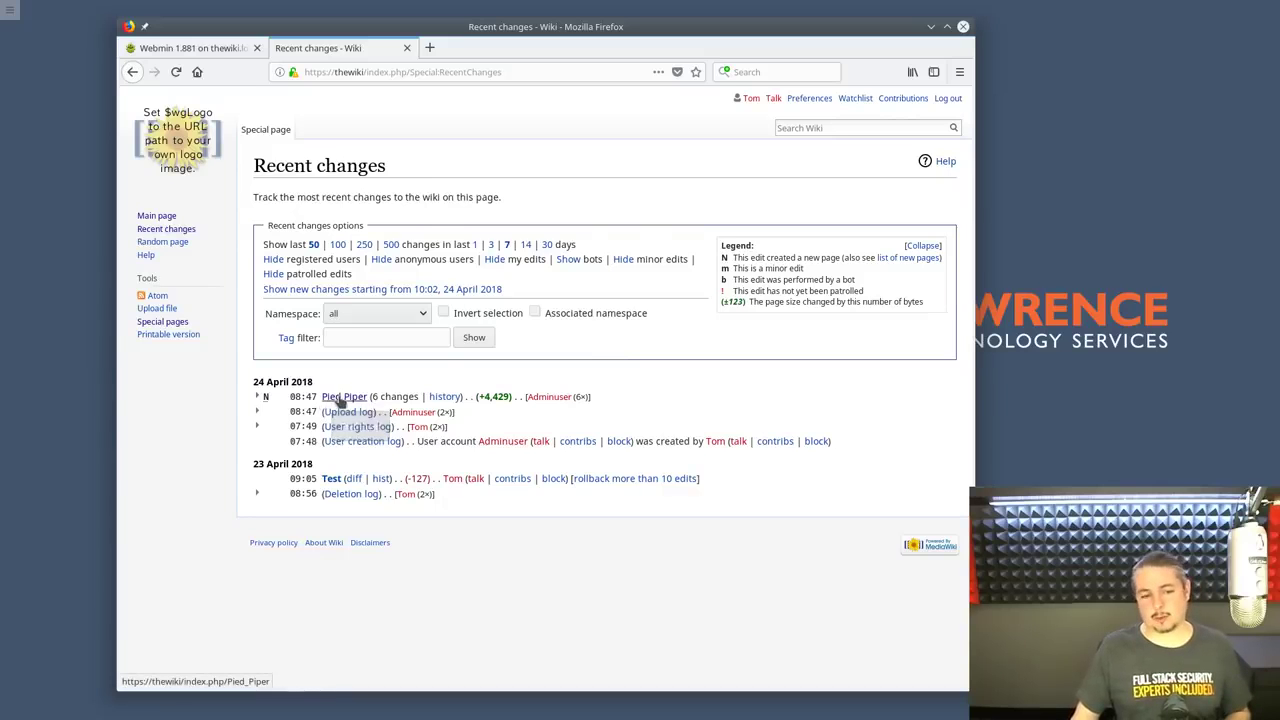
Open the Pied Piper page from Recent changes and maximize the Firefox window
left_click(331, 399)
double_click(801, 37)
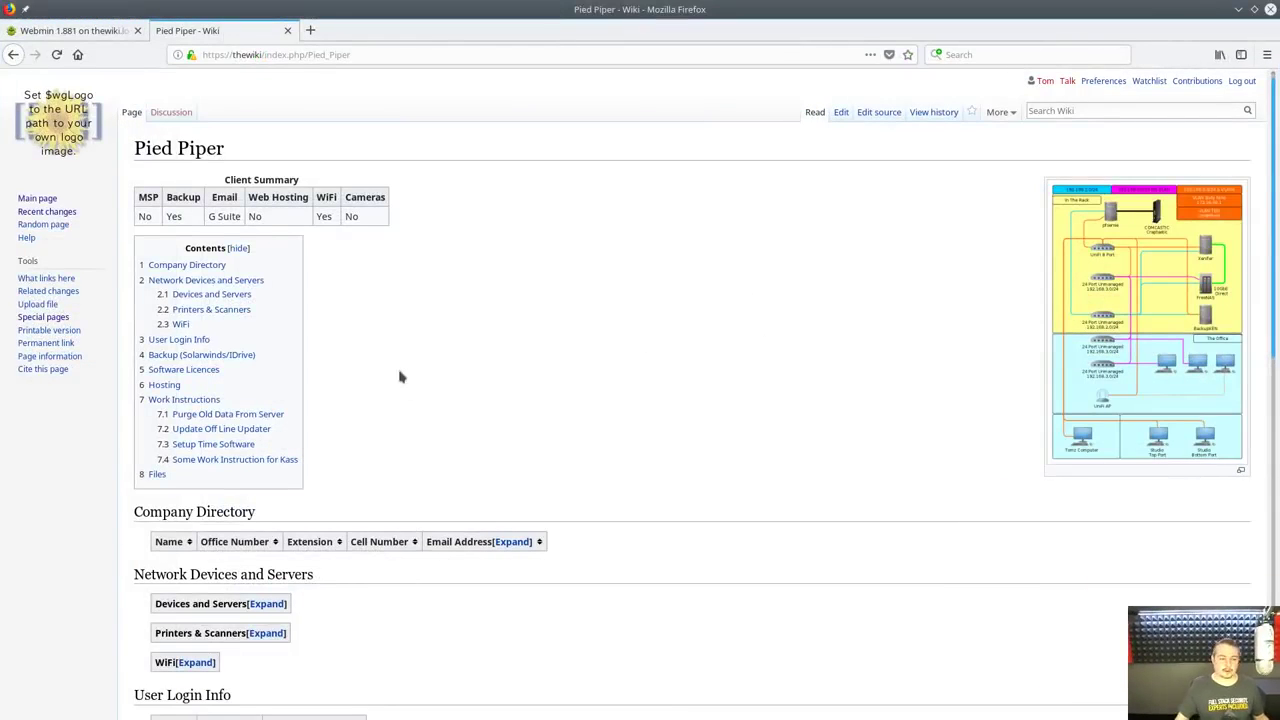
scroll(528, 317, "down", 3)
scroll(526, 314, "up", 3)
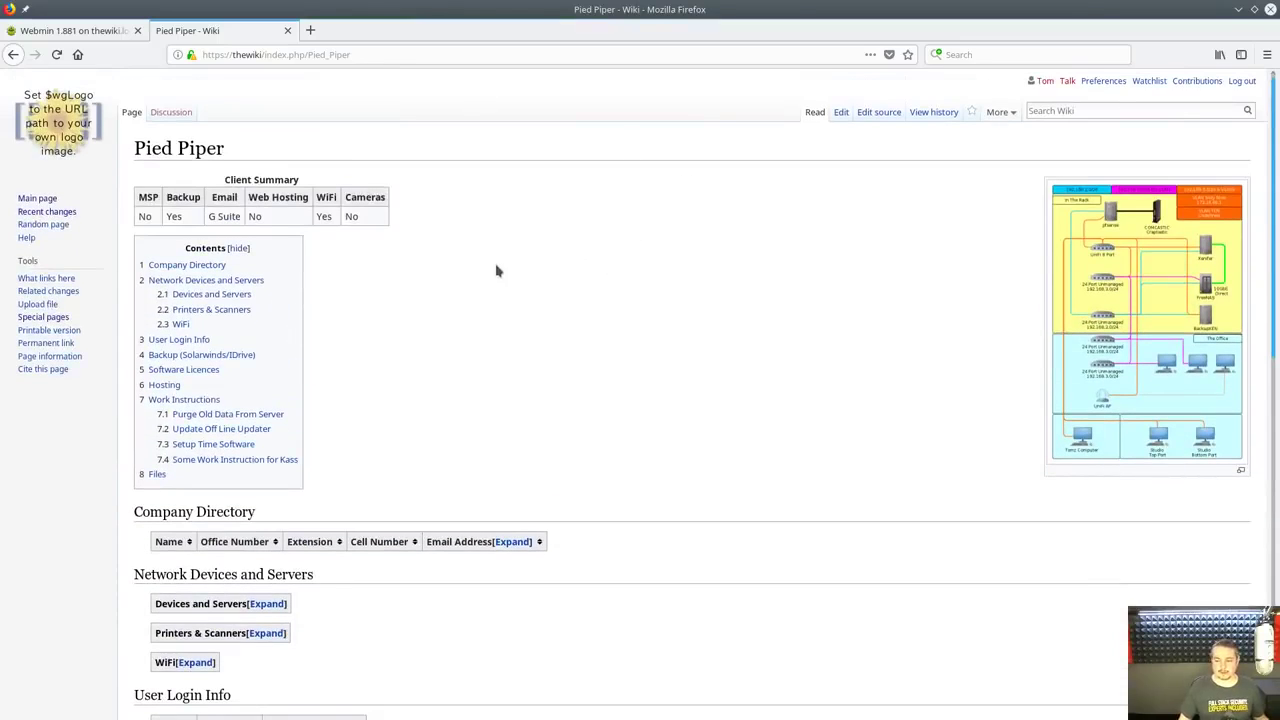
scroll(495, 268, "down", 4)
scroll(495, 268, "up", 3)
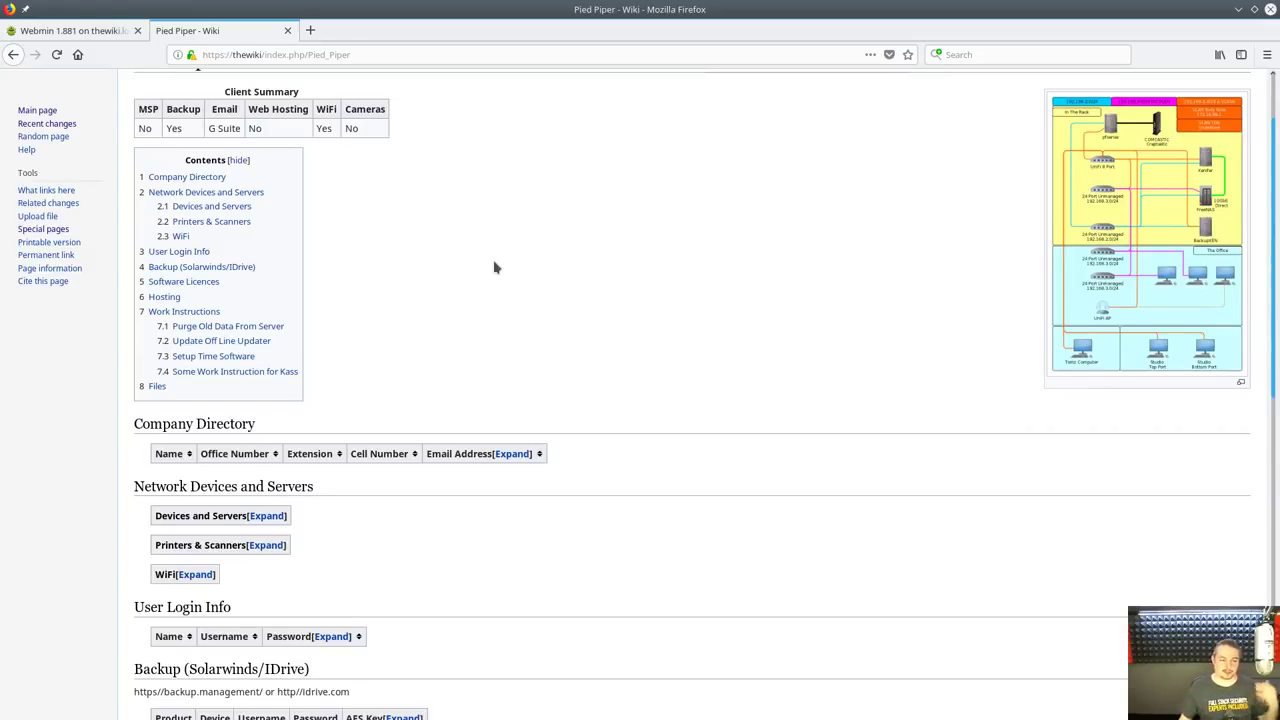
Scroll up and down through the Pied Piper page to review its sections
scroll(494, 267, "up", 2)
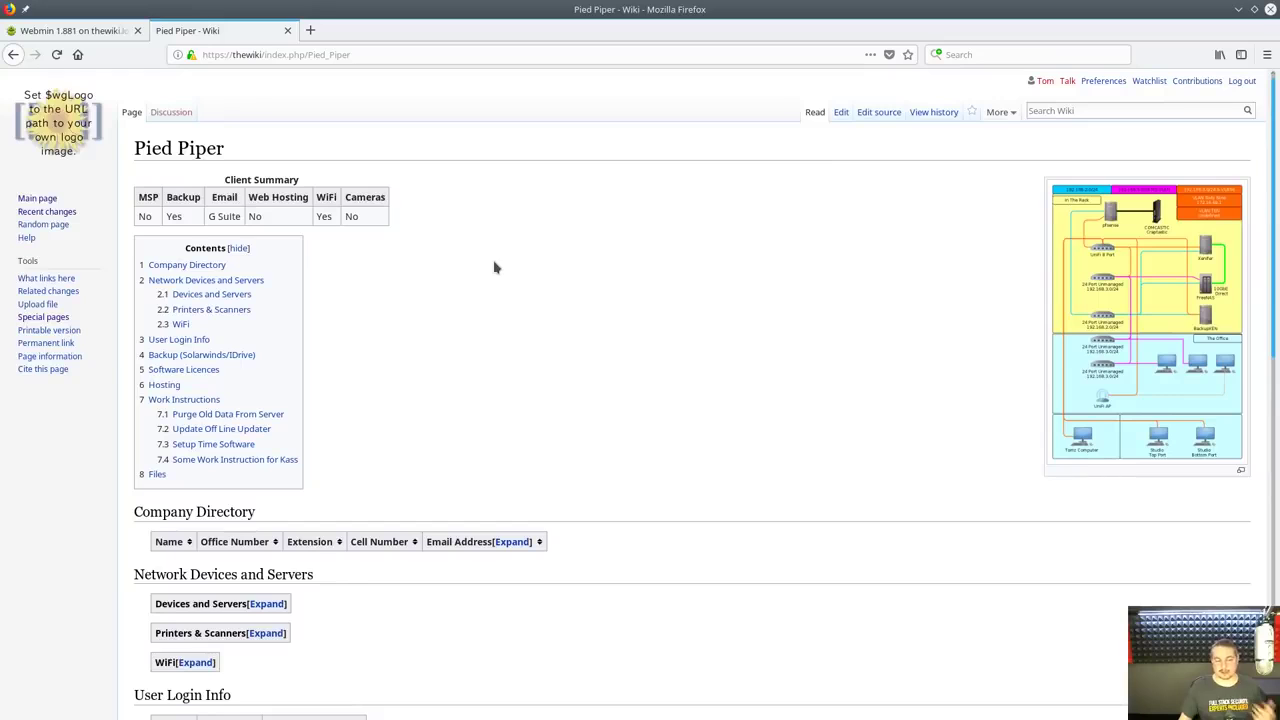
scroll(504, 357, "down", 2)
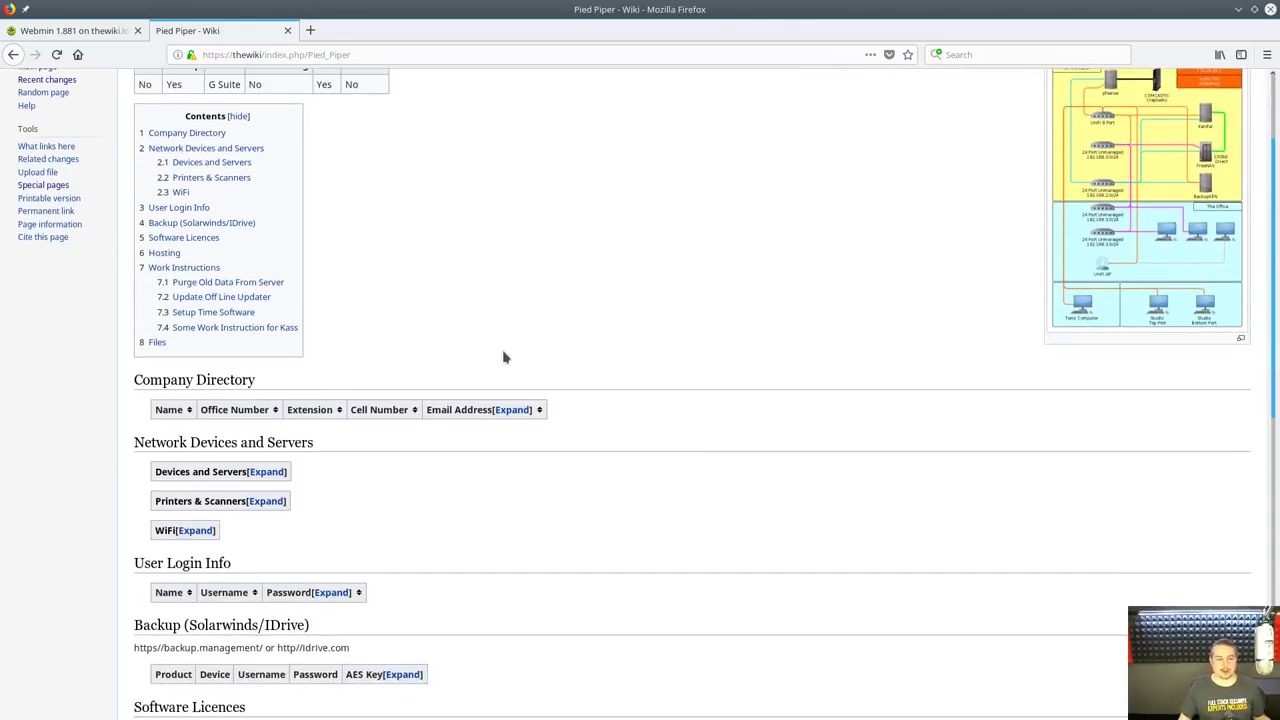
scroll(504, 357, "down", 2)
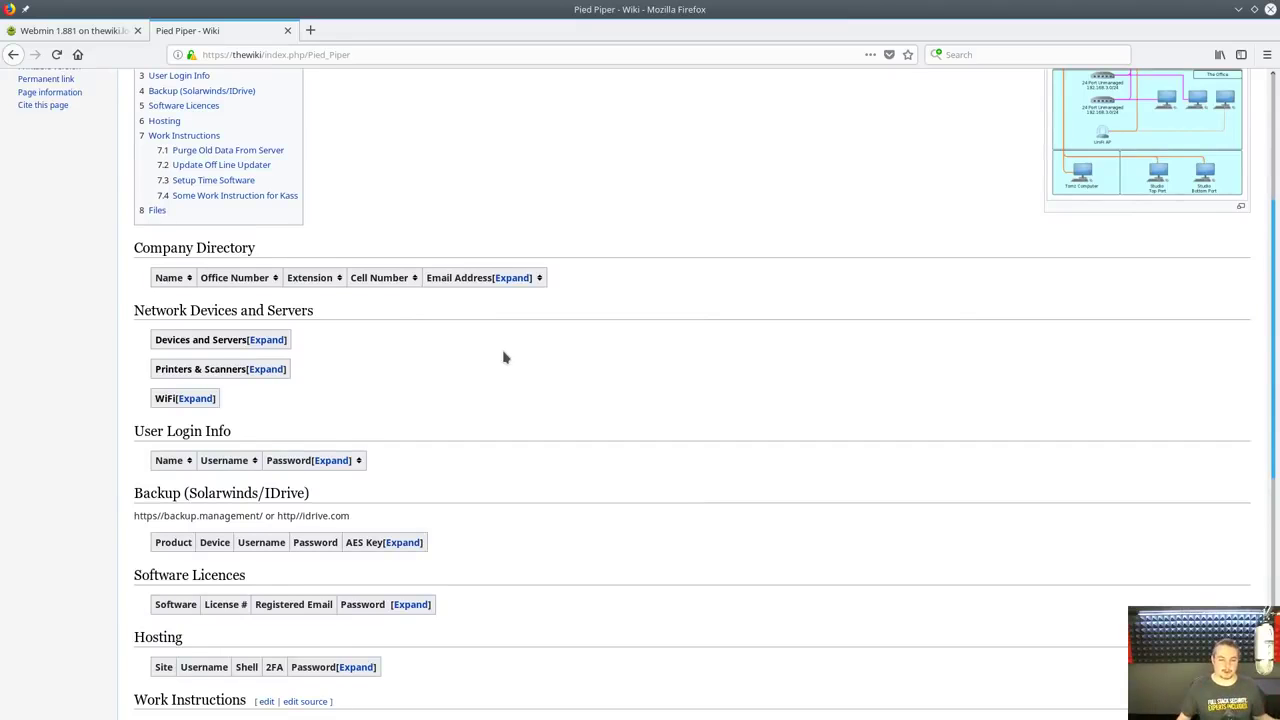
scroll(504, 357, "up", 4)
scroll(633, 252, "down", 2)
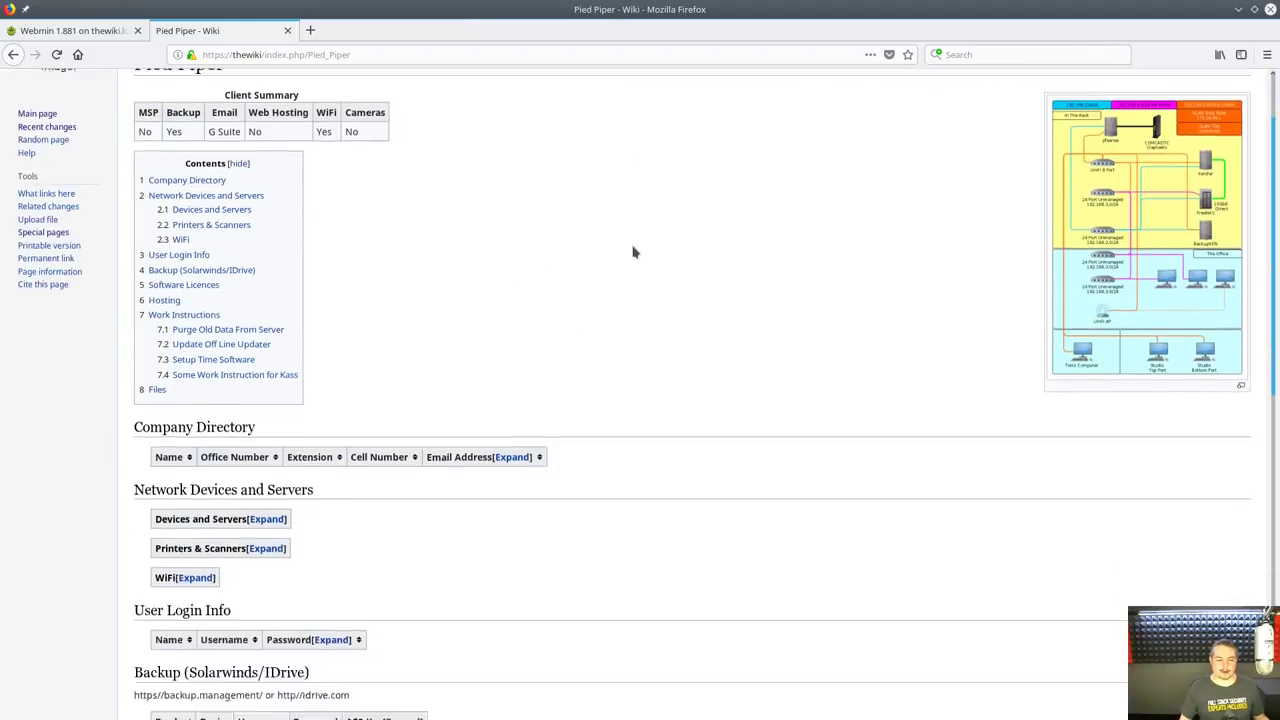
scroll(632, 260, "down", 6)
scroll(631, 271, "up", 6)
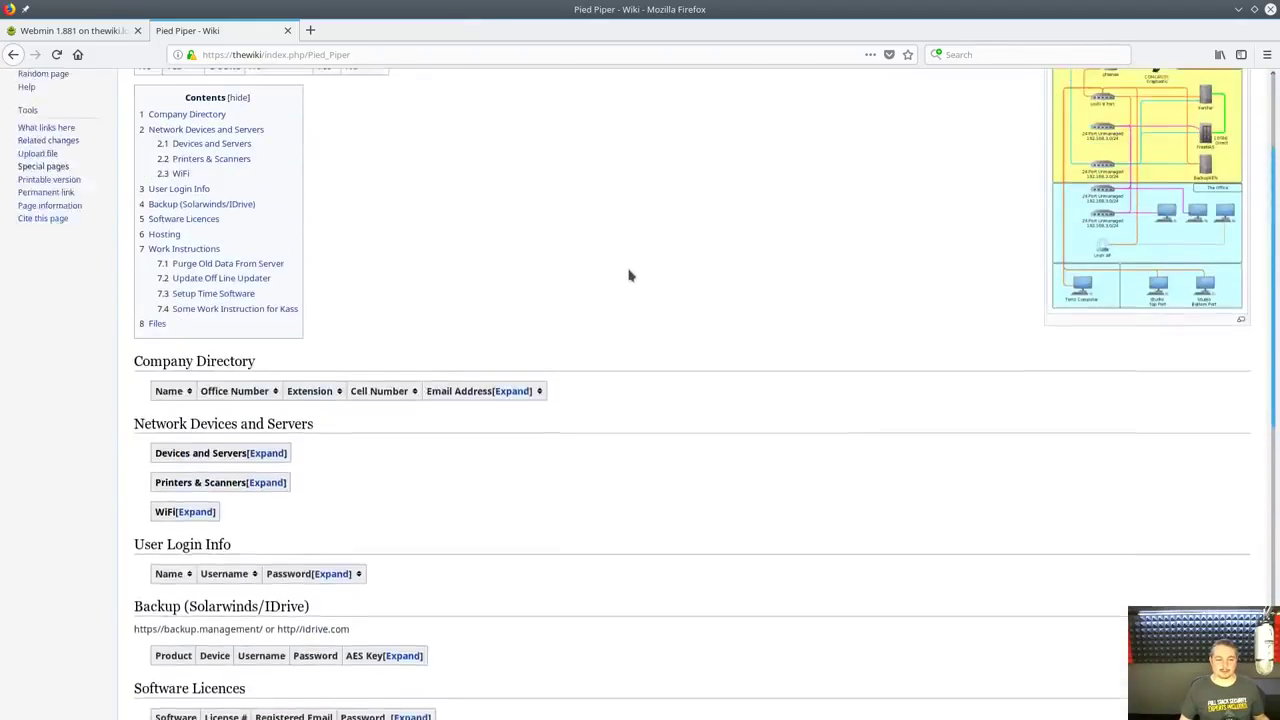
scroll(620, 274, "up", 3)
scroll(614, 274, "down", 4)
Expand the Company Directory, Devices and Servers, and Printers & Scanners tables
left_click(512, 410)
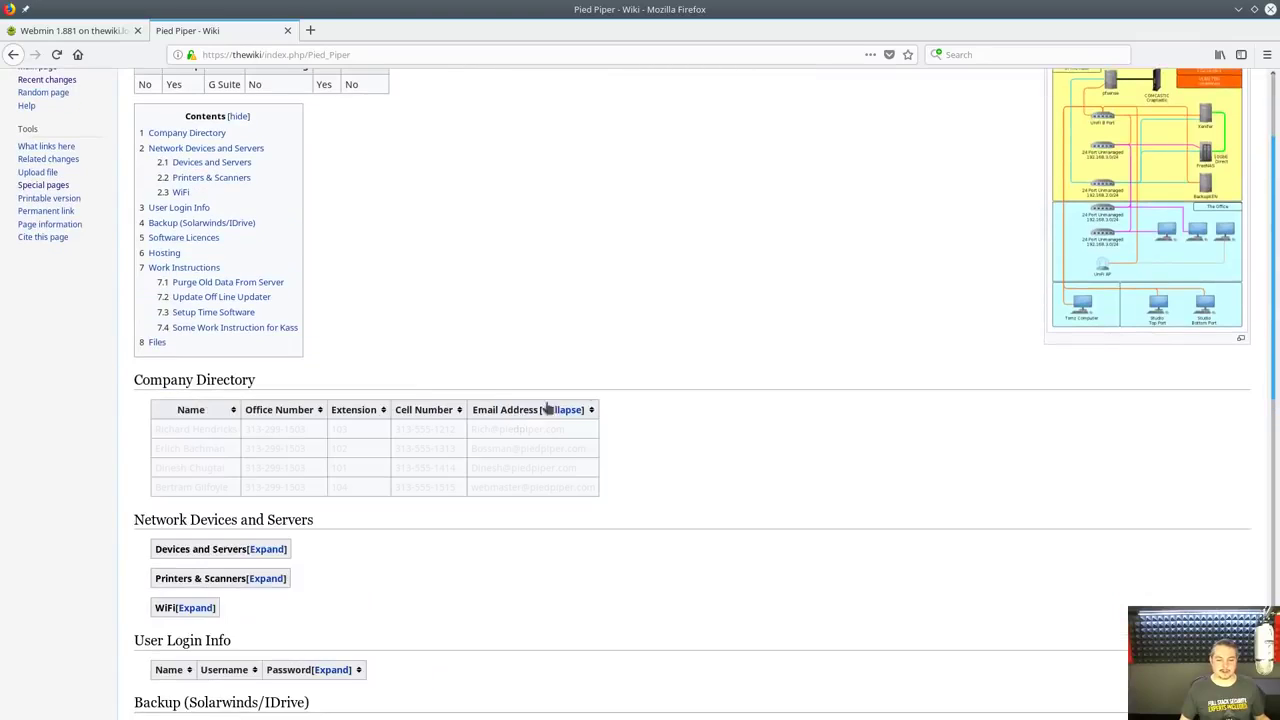
scroll(500, 396, "down", 2)
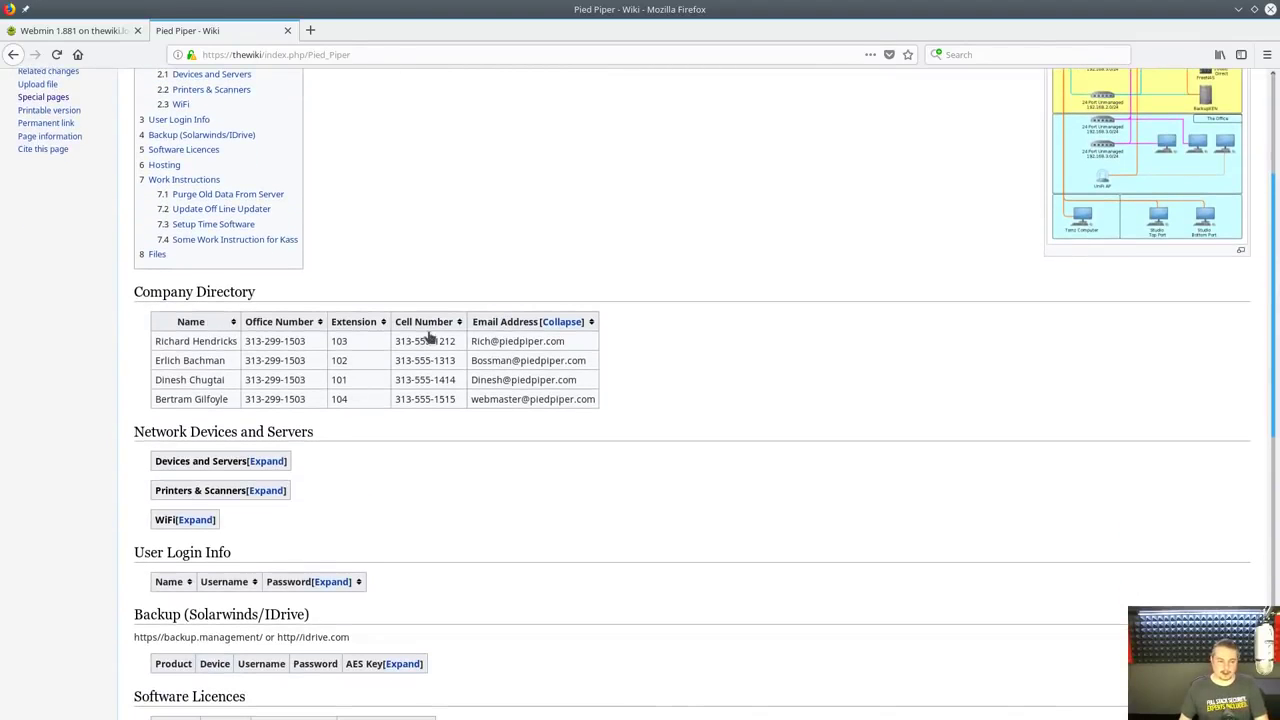
scroll(403, 420, "down", 3)
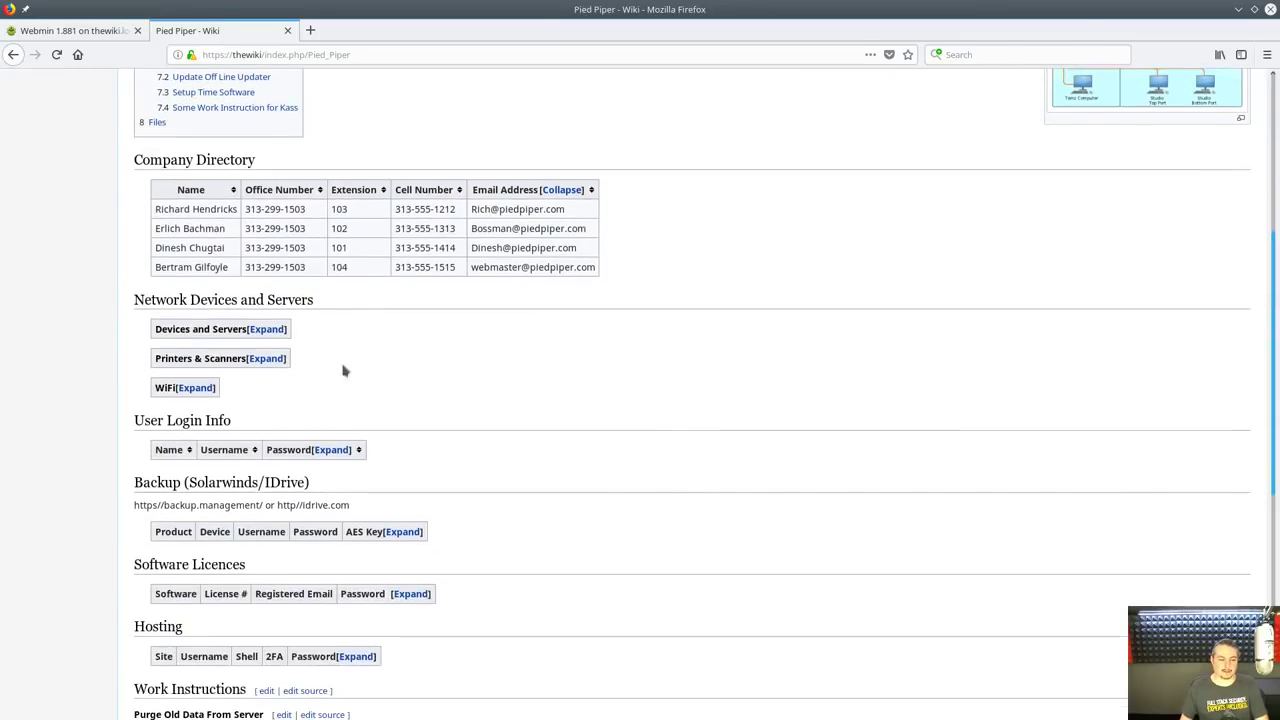
left_click(268, 330)
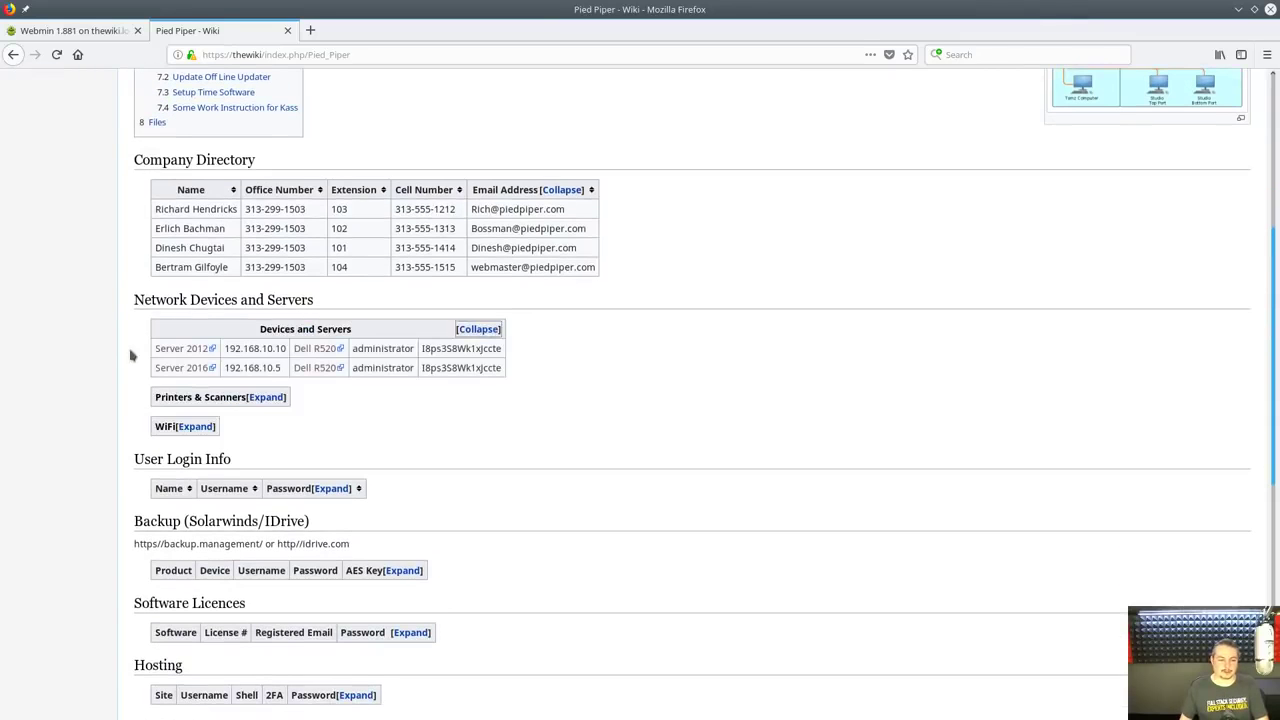
left_click(268, 397)
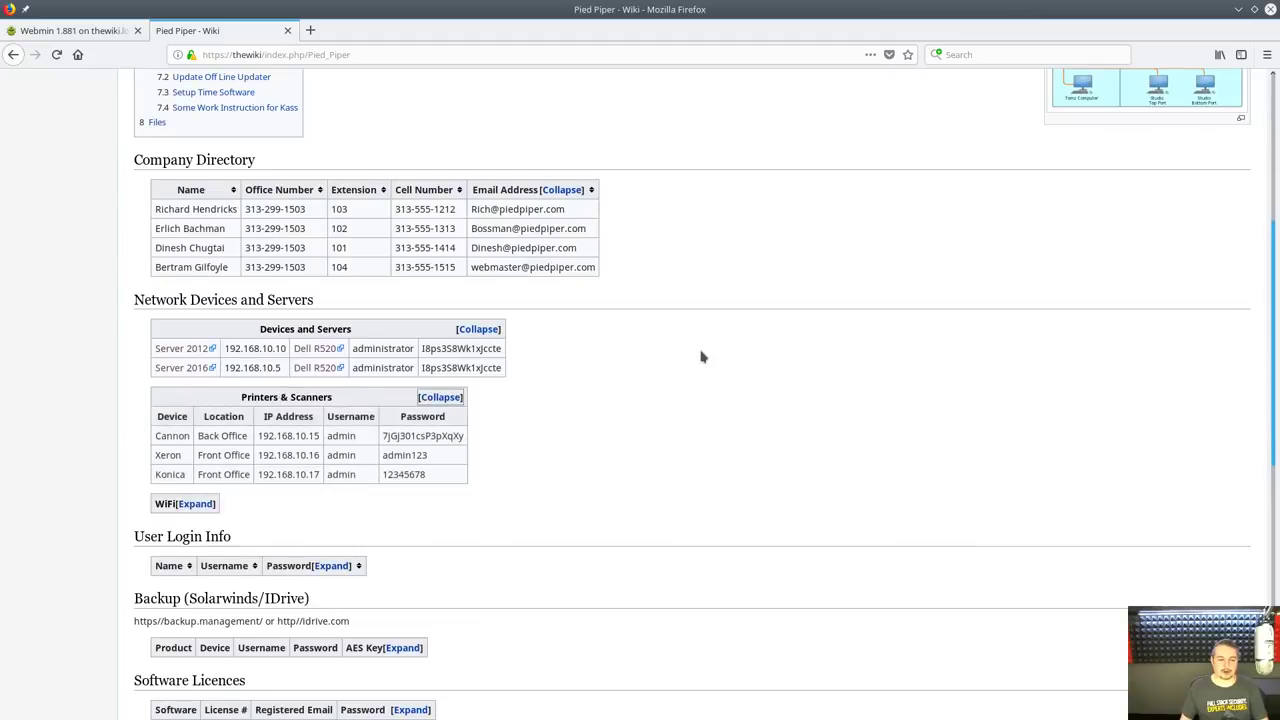
Expand the WiFi table to list its two wireless networks, then scroll back up
scroll(700, 354, "down", 2)
left_click(192, 416)
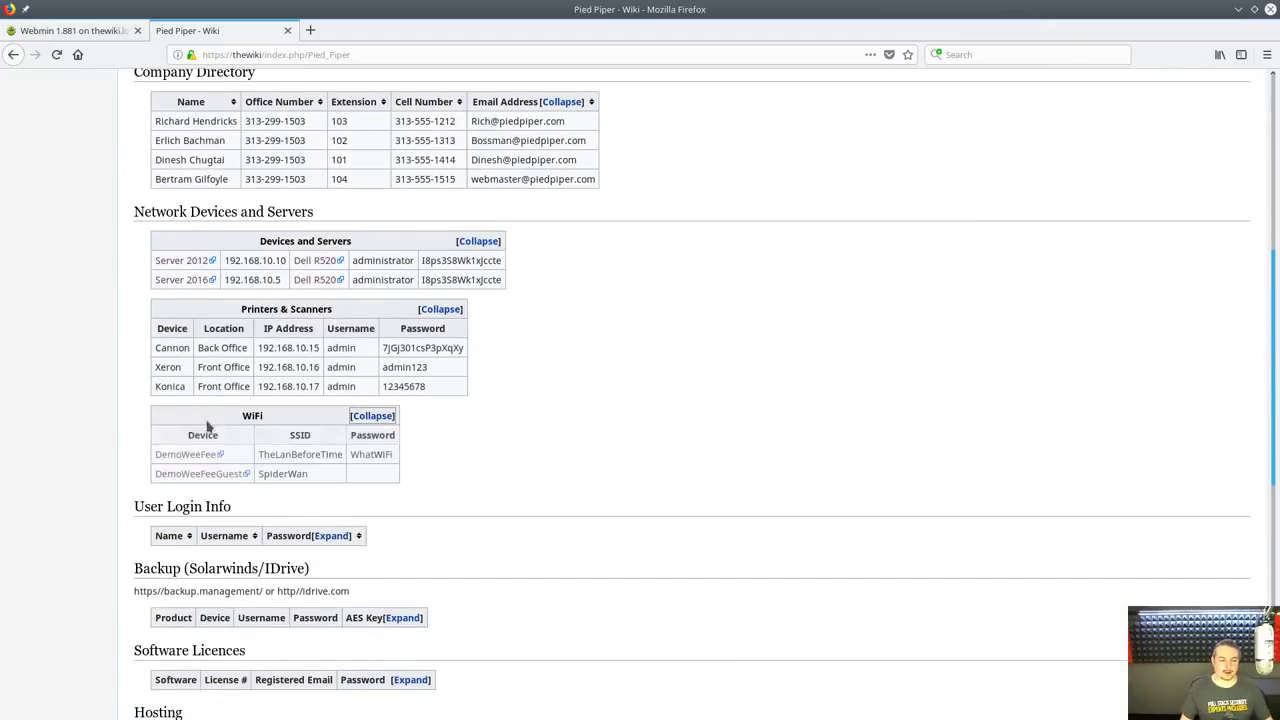
scroll(628, 404, "down", 6)
scroll(628, 404, "up", 3)
scroll(628, 404, "up", 1)
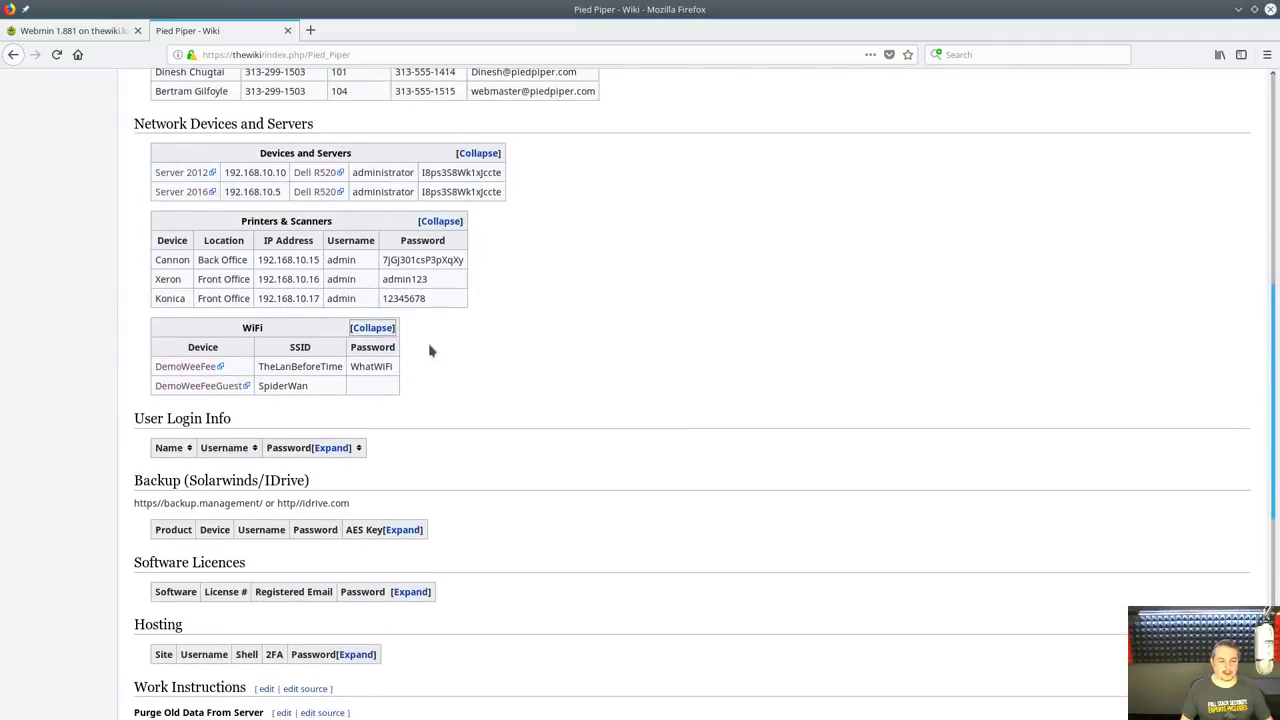
scroll(590, 353, "up", 3)
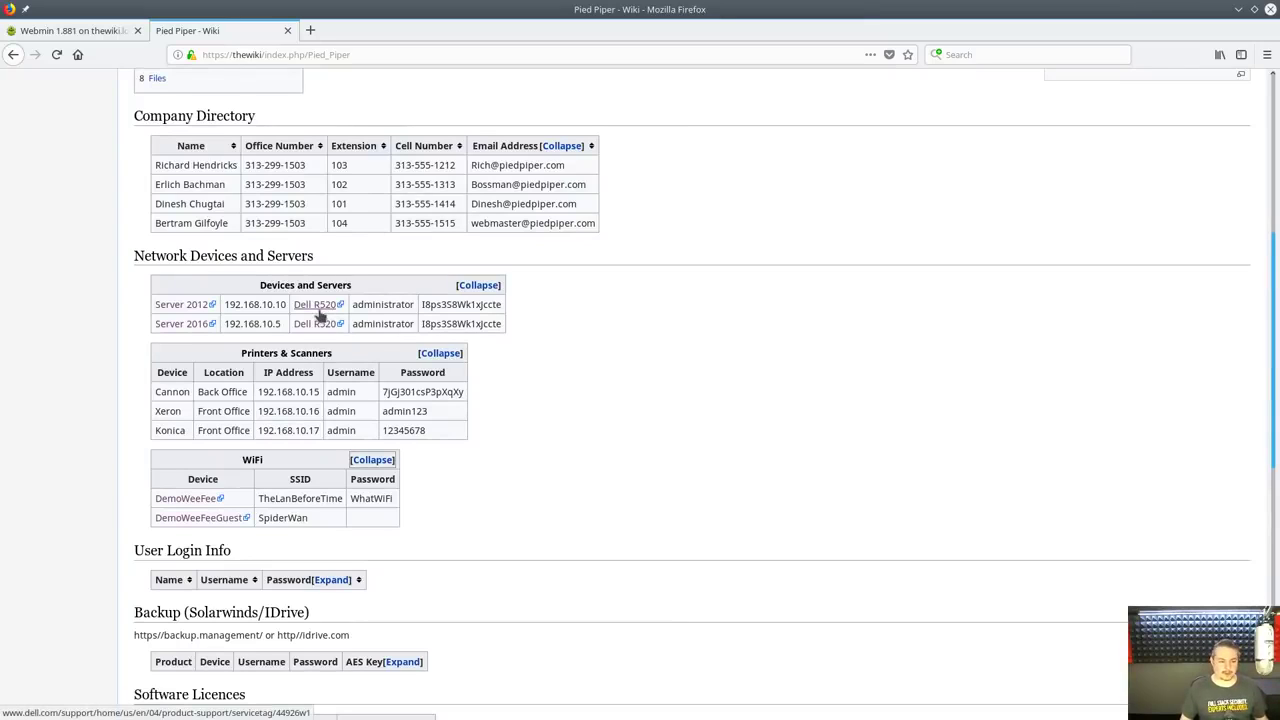
middle_click(320, 305)
left_click(367, 31)
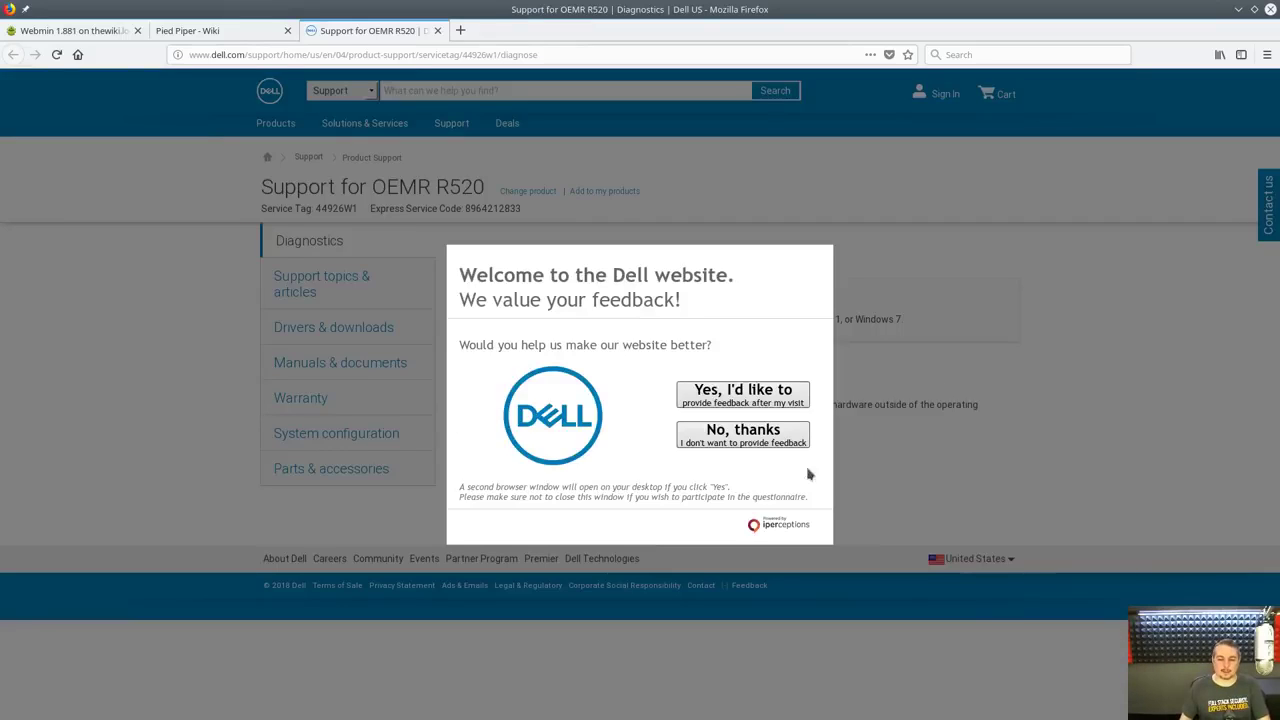
left_click(736, 440)
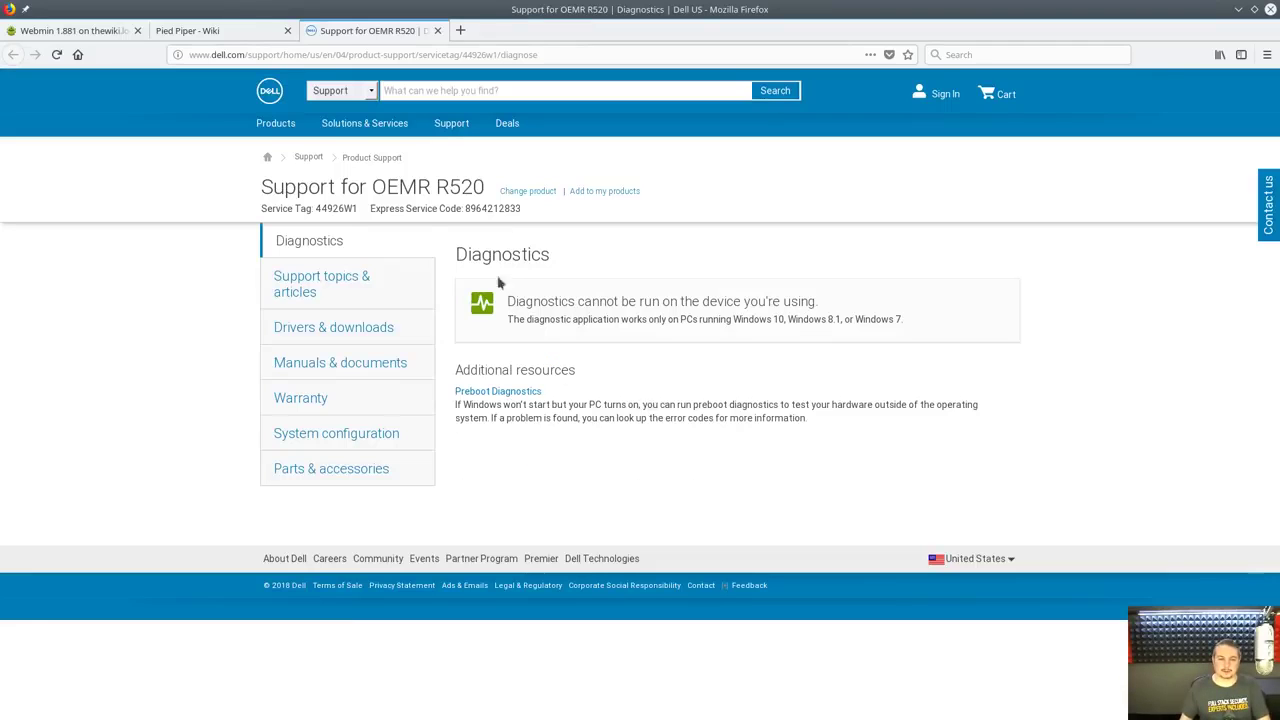
left_click(437, 30)
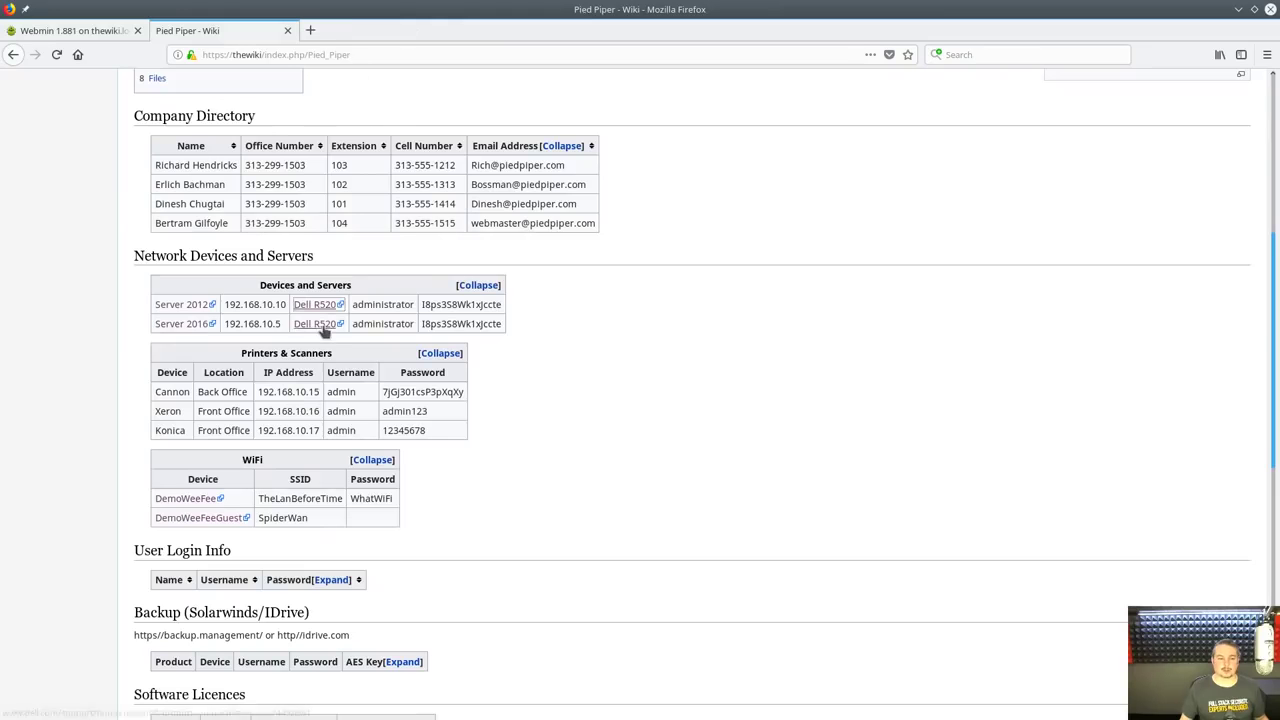
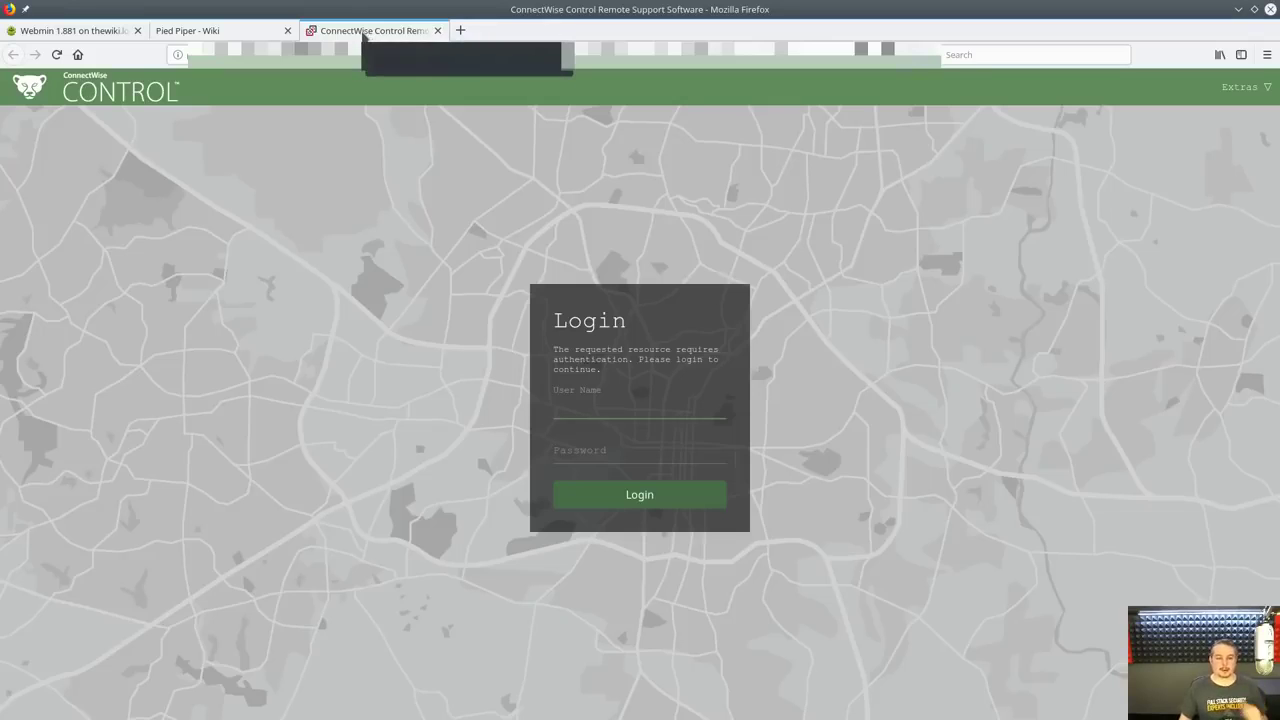
Close the ConnectWise remote-support login tab and scroll through the Pied Piper page
middle_click(364, 33)
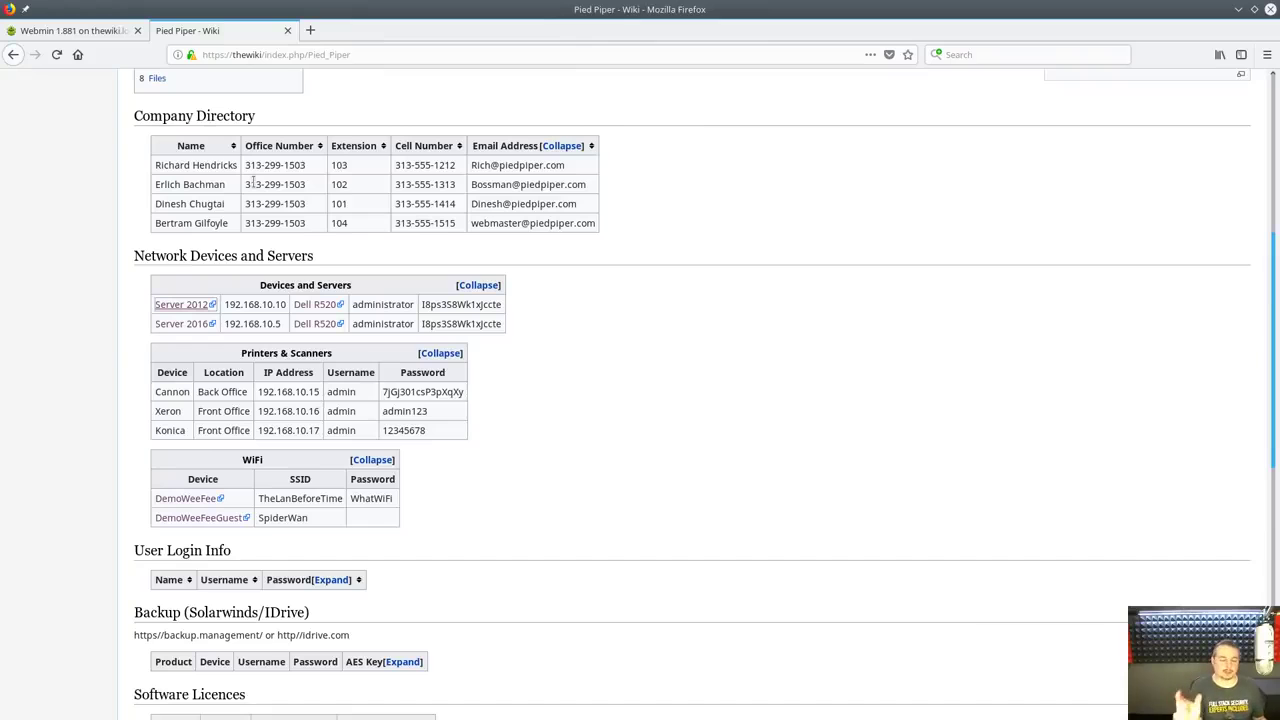
scroll(612, 306, "up", 3)
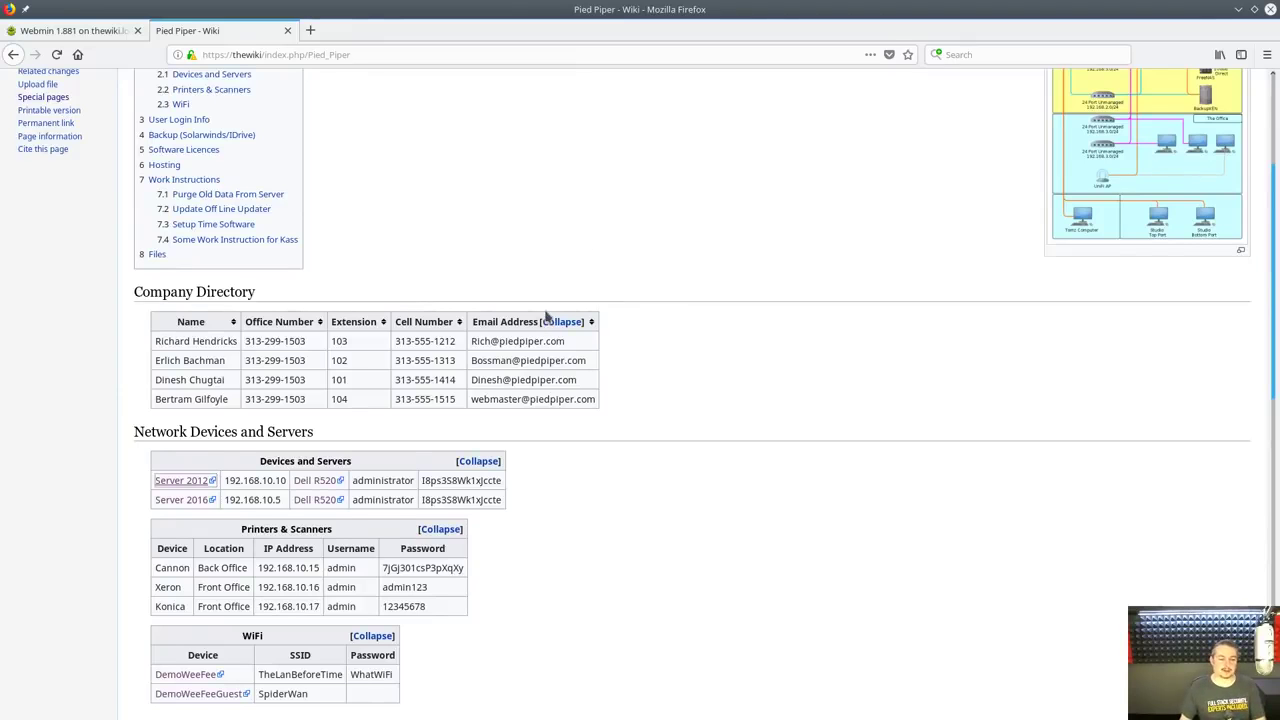
scroll(383, 385, "down", 1)
scroll(736, 377, "down", 2)
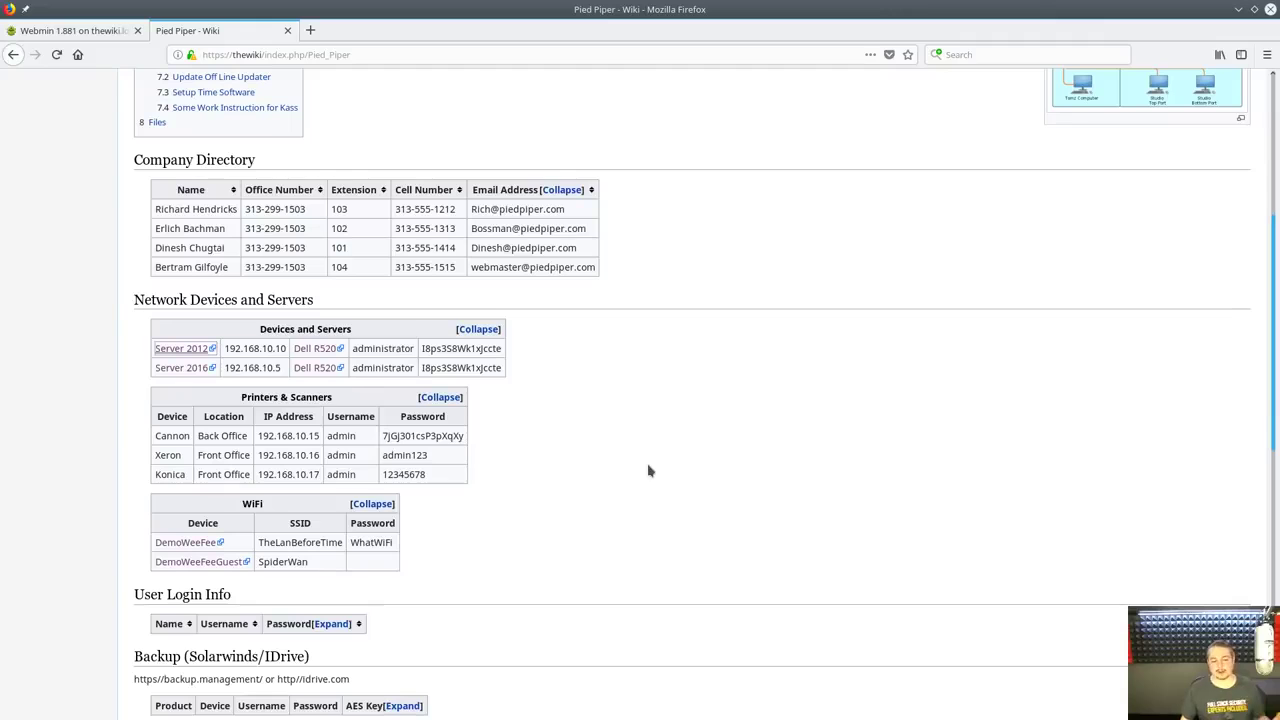
scroll(648, 471, "down", 4)
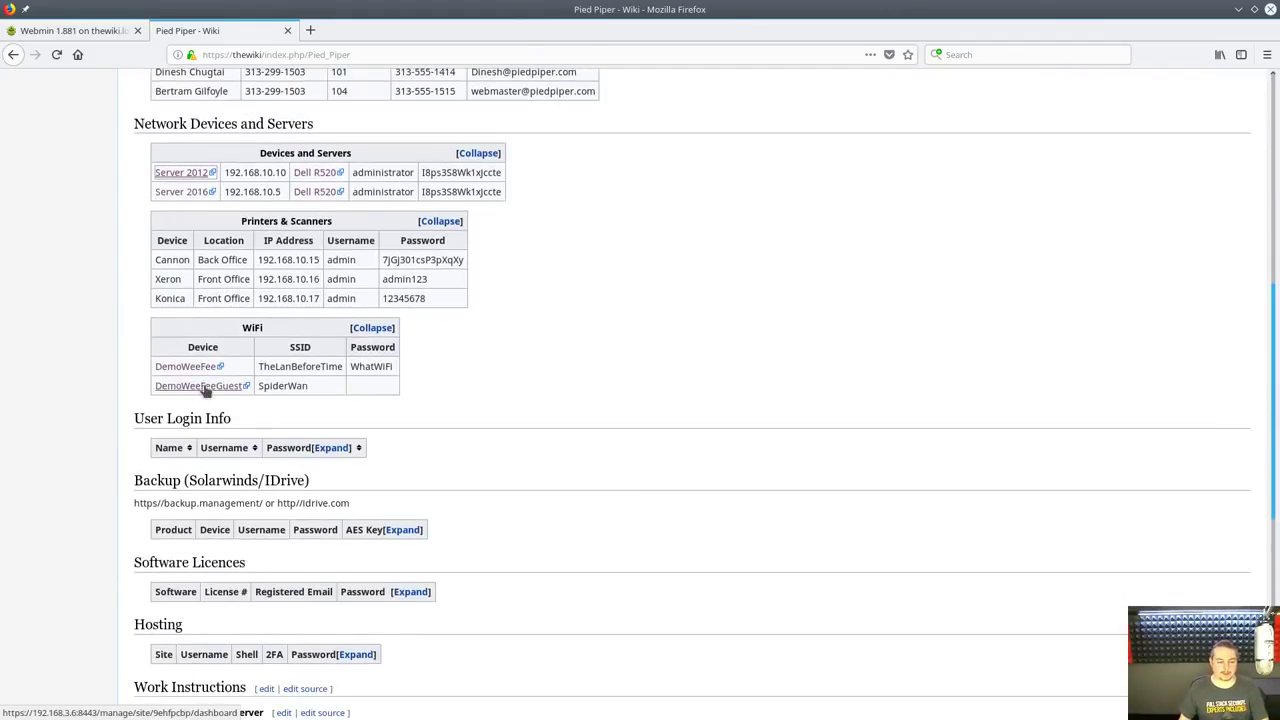
Open the guest WiFi UniFi link in a new tab, then close it again
middle_click(203, 388)
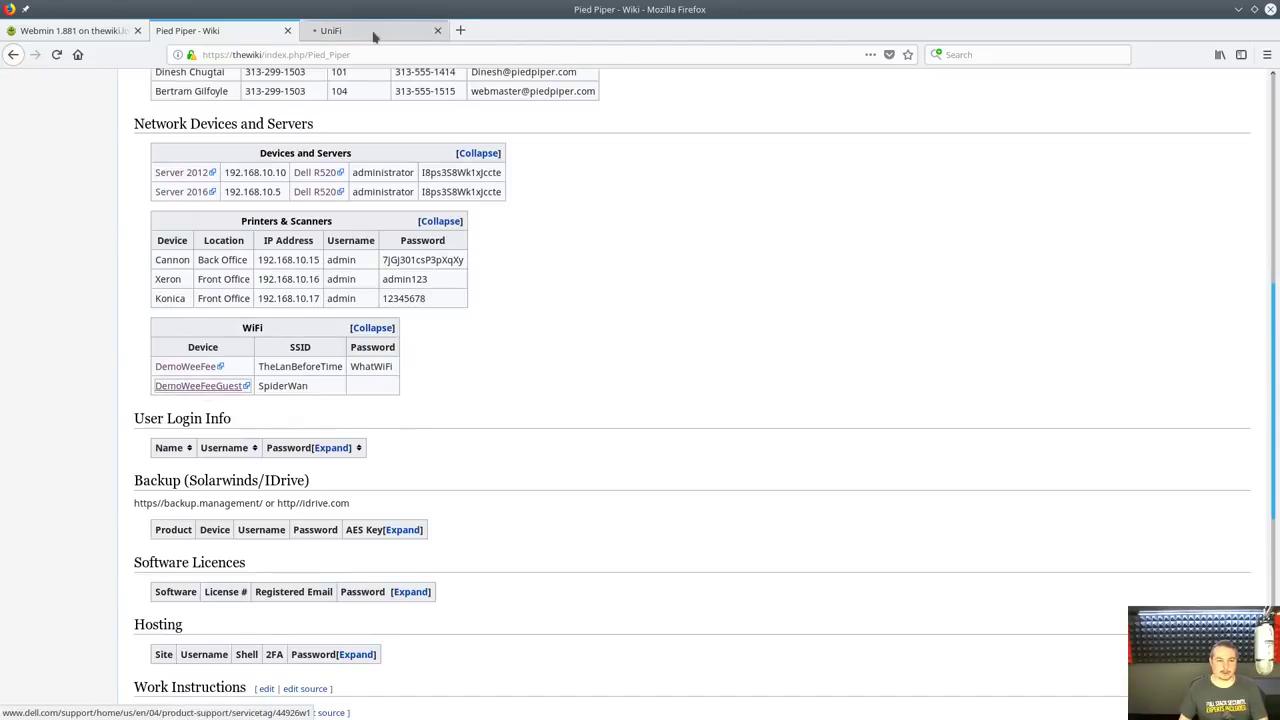
left_click(371, 34)
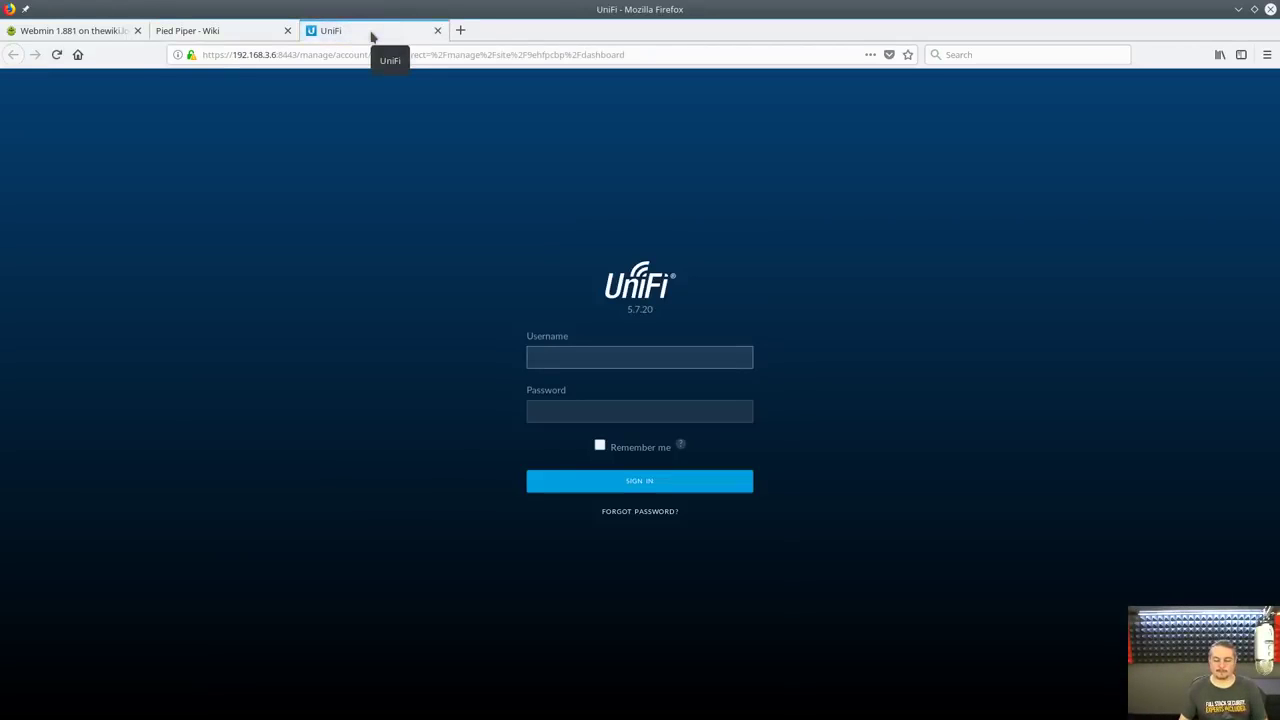
middle_click(371, 34)
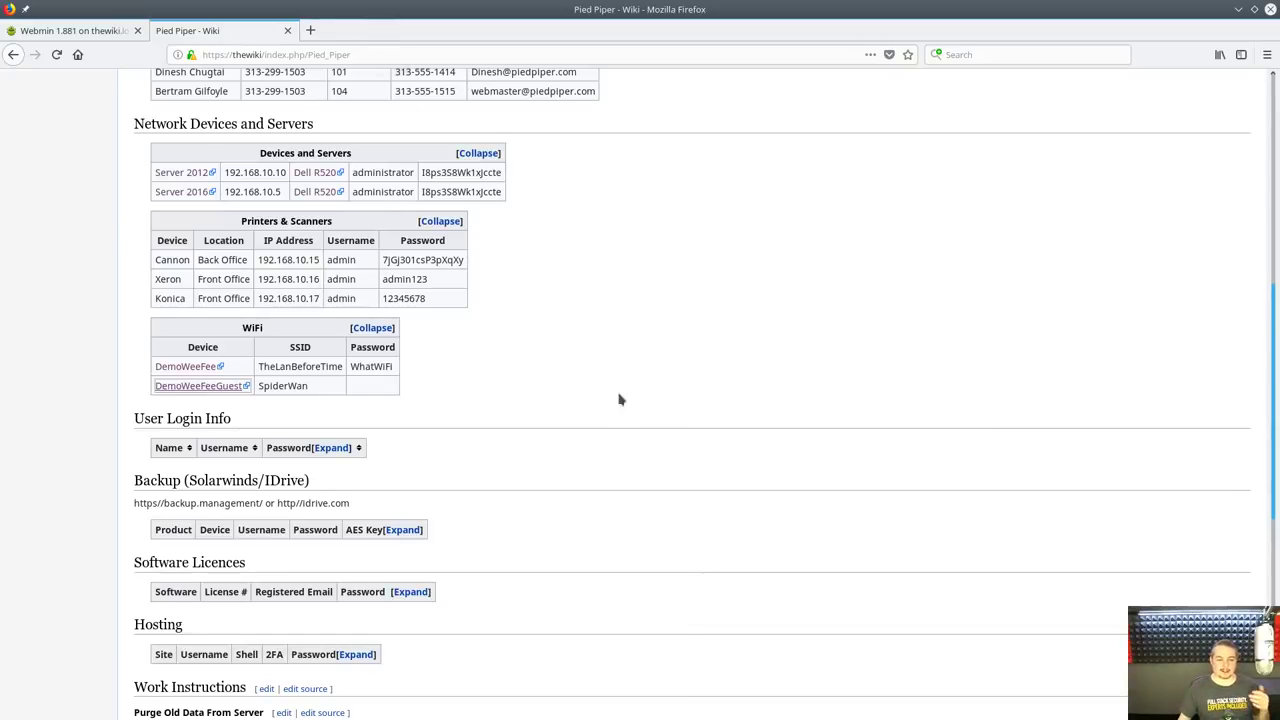
scroll(535, 358, "up", 5)
scroll(535, 358, "up", 3)
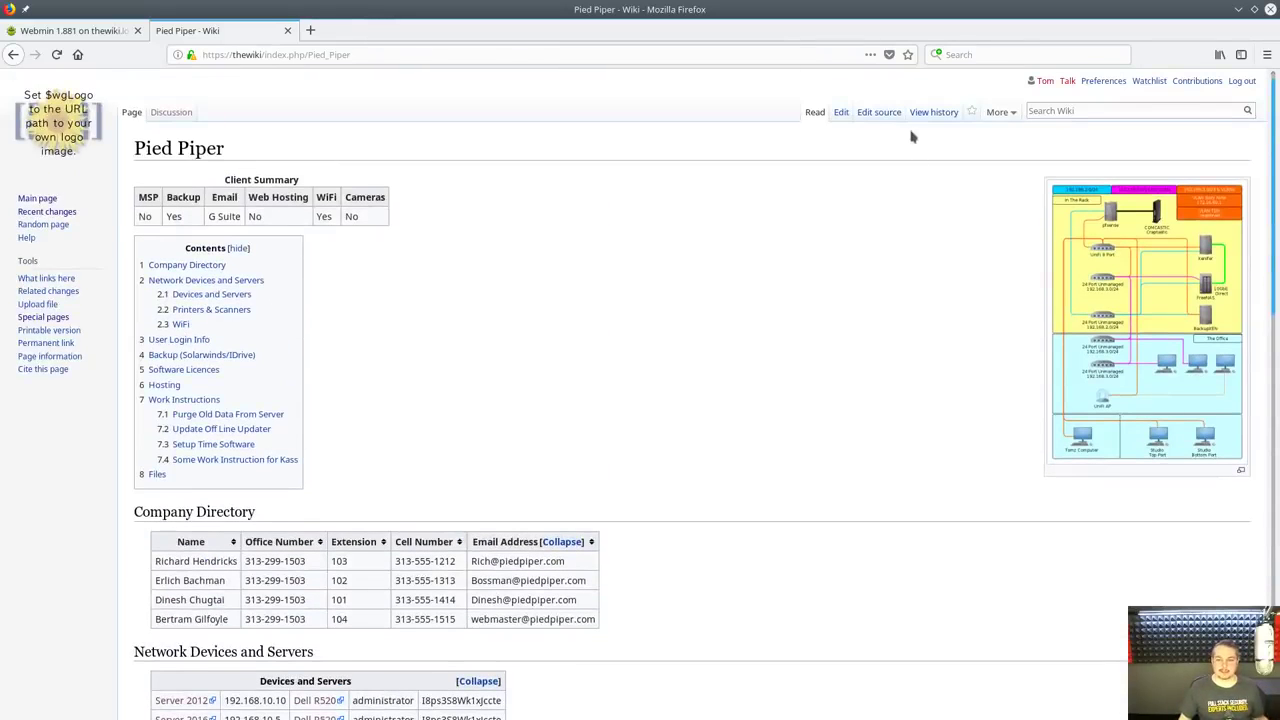
left_click(841, 112)
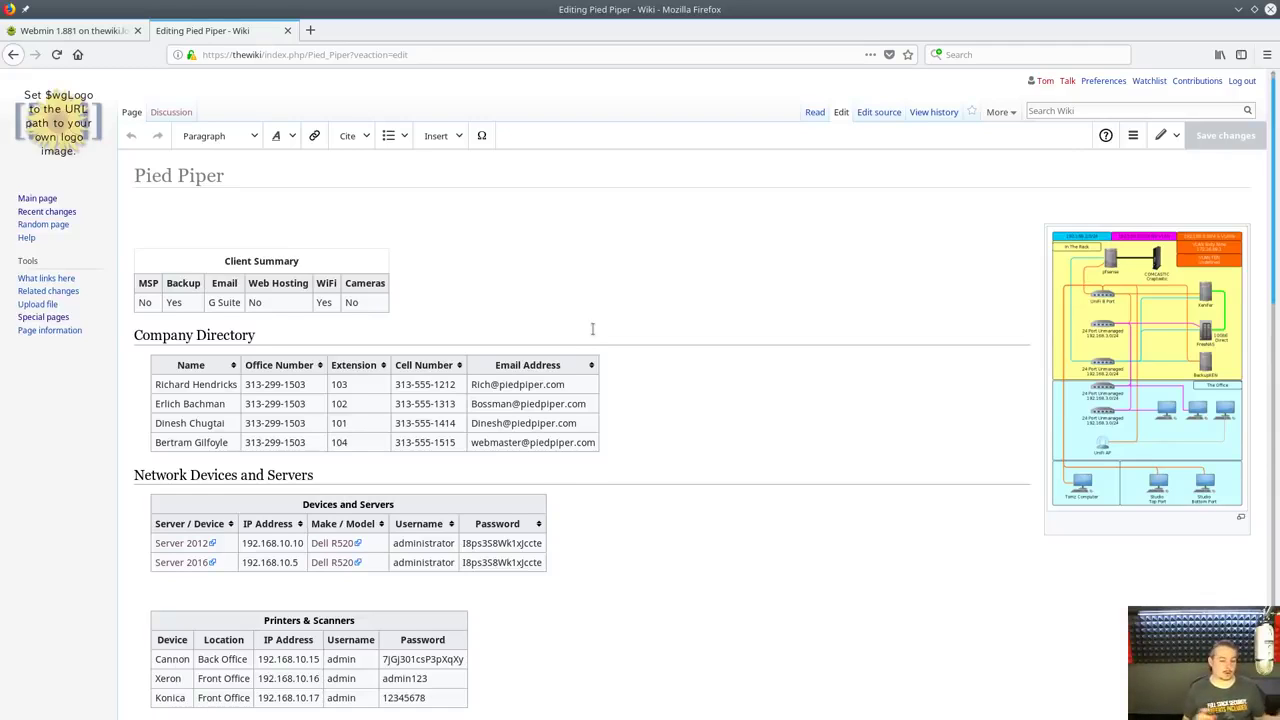
left_click(368, 308)
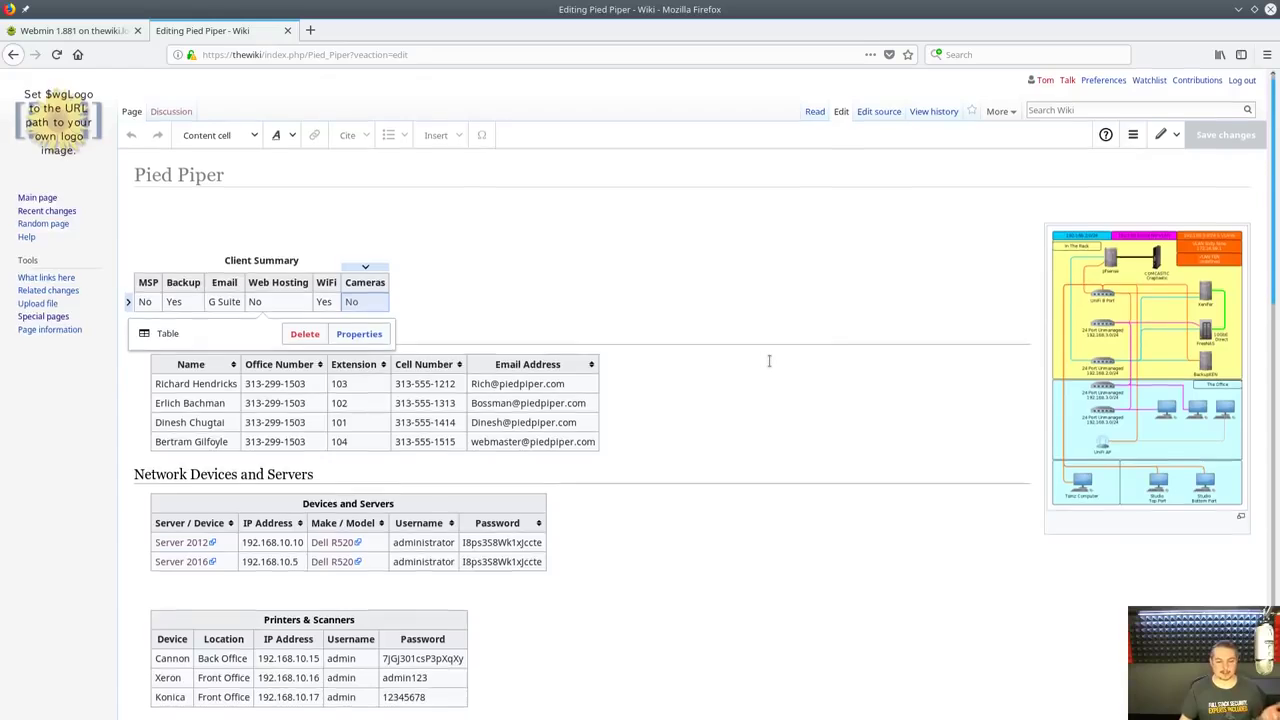
scroll(763, 362, "down", 5)
scroll(736, 325, "down", 14)
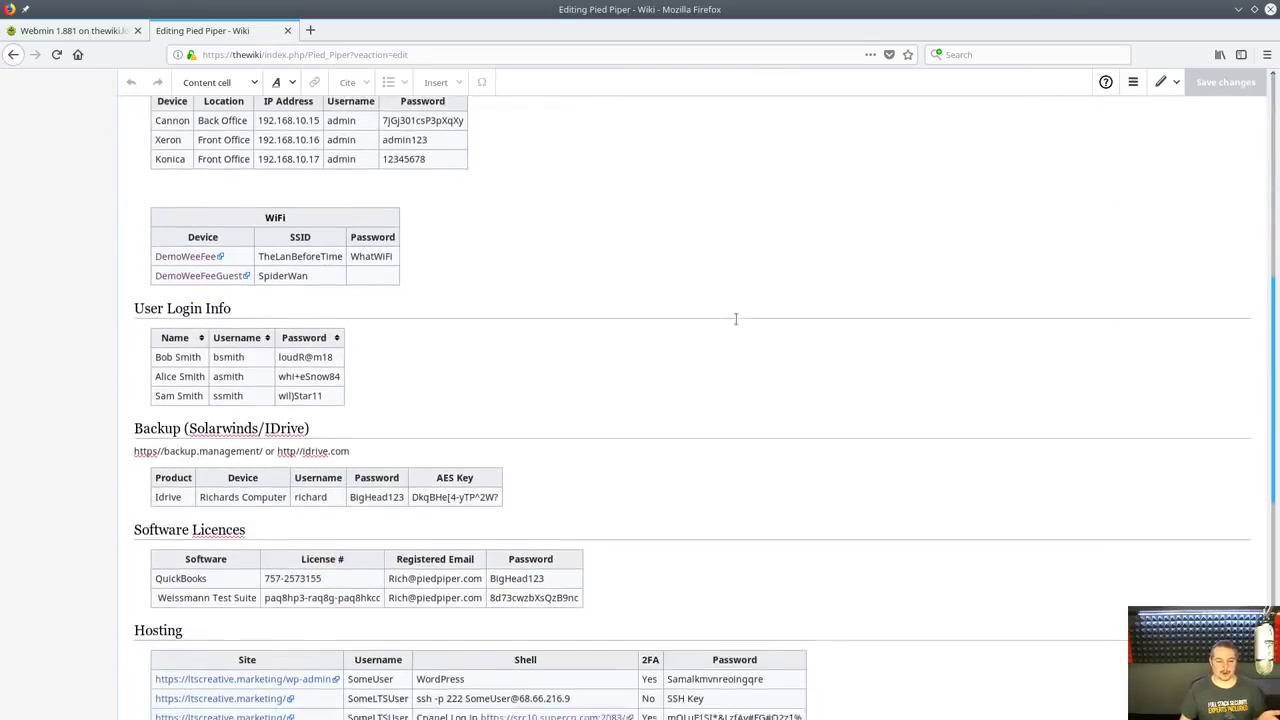
left_click(392, 298)
scroll(630, 294, "up", 3)
scroll(630, 294, "up", 16)
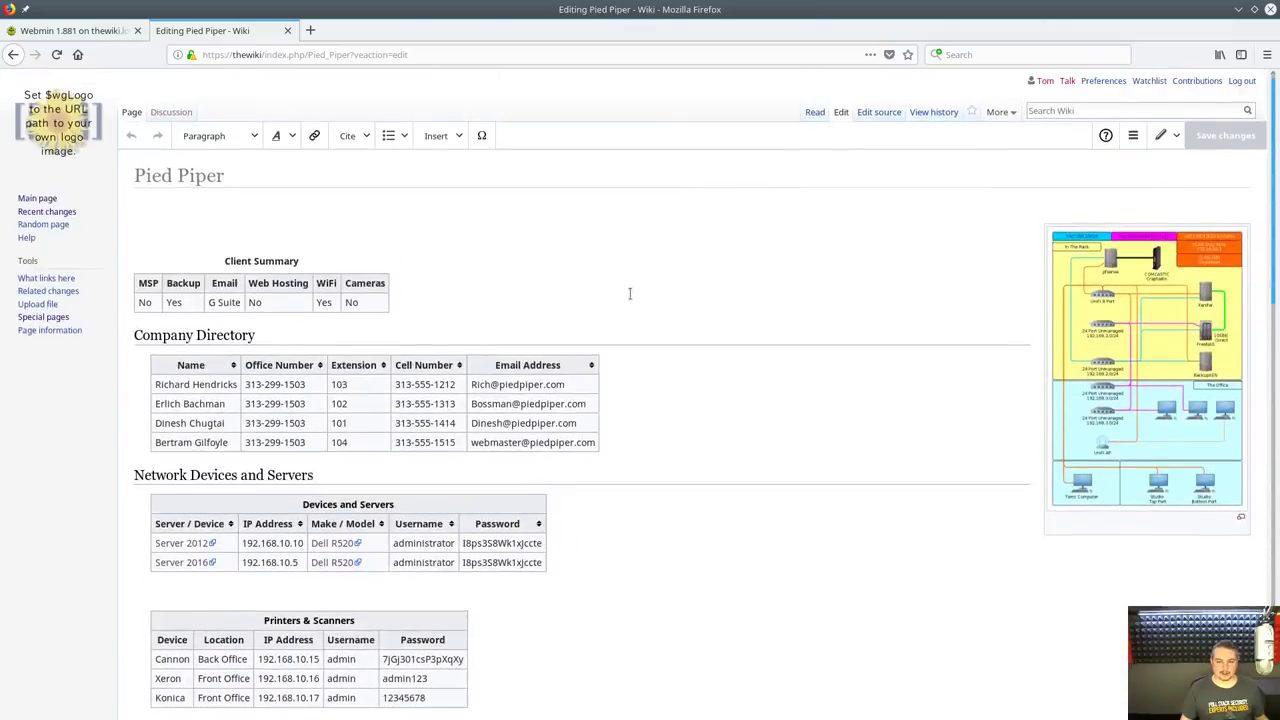
left_click(893, 116)
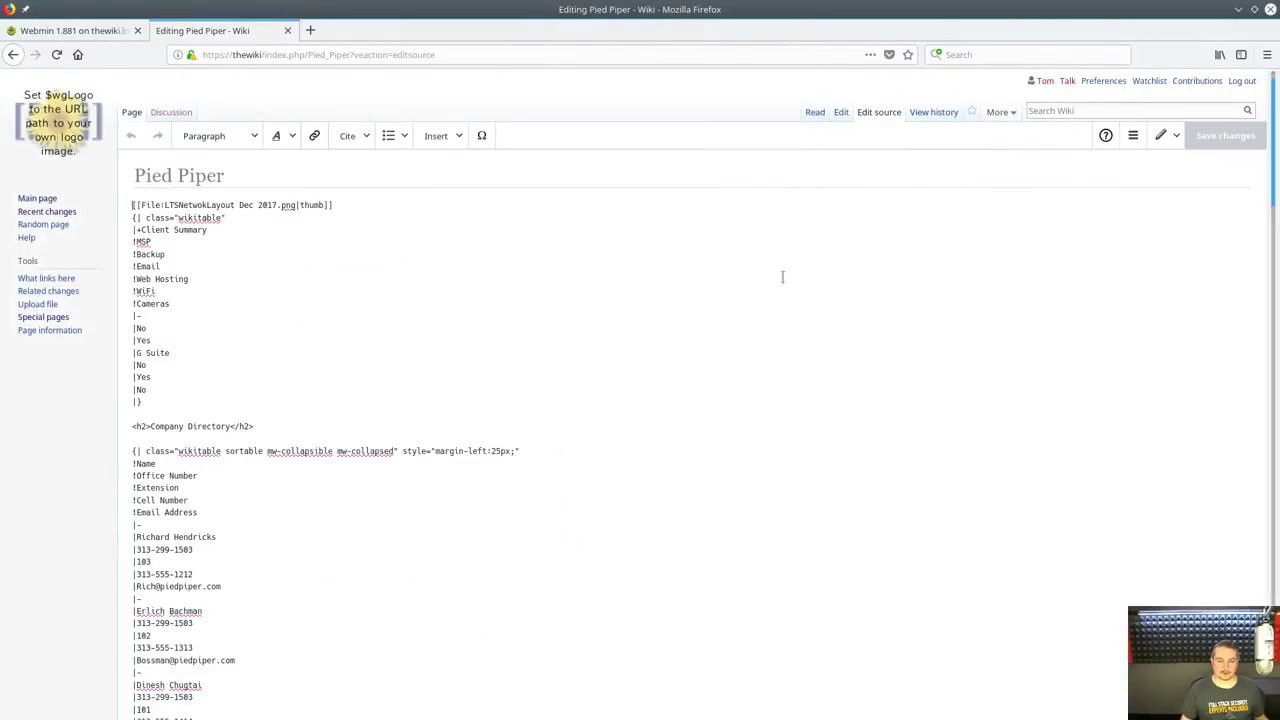
scroll(629, 357, "down", 5)
scroll(631, 358, "down", 3)
scroll(631, 358, "up", 10)
scroll(632, 358, "up", 2)
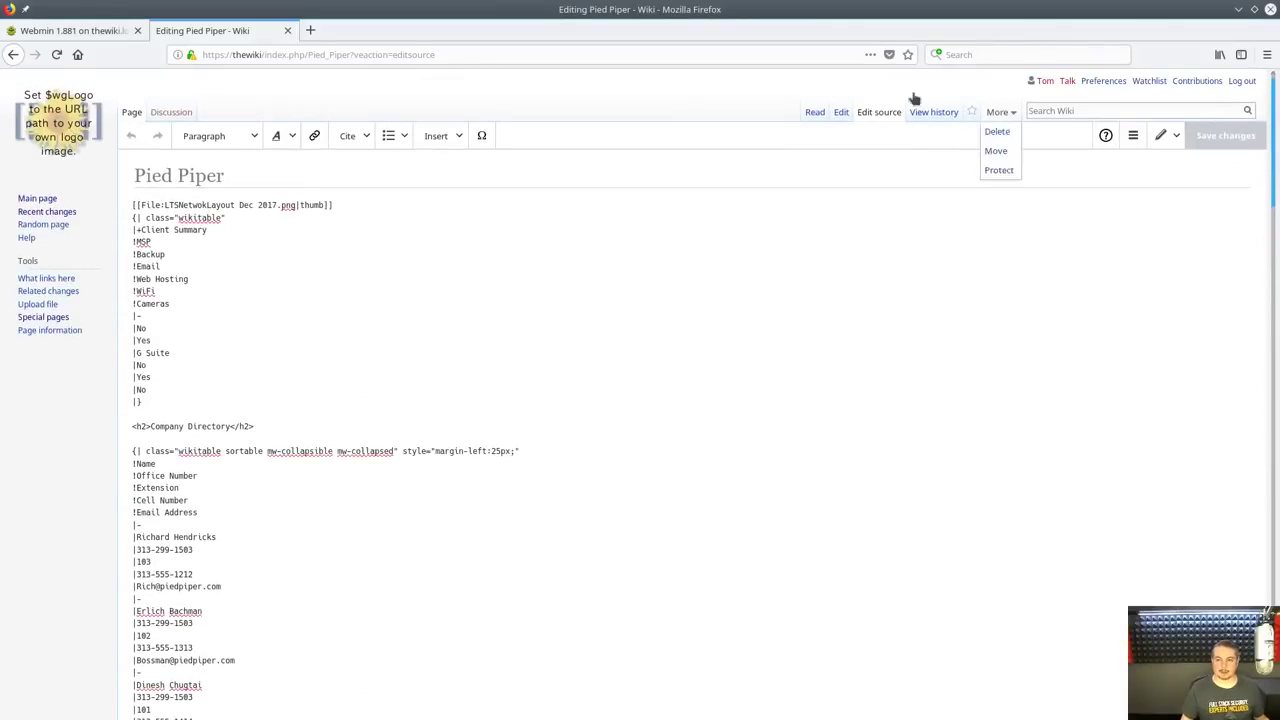
left_click(852, 114)
left_click(651, 446)
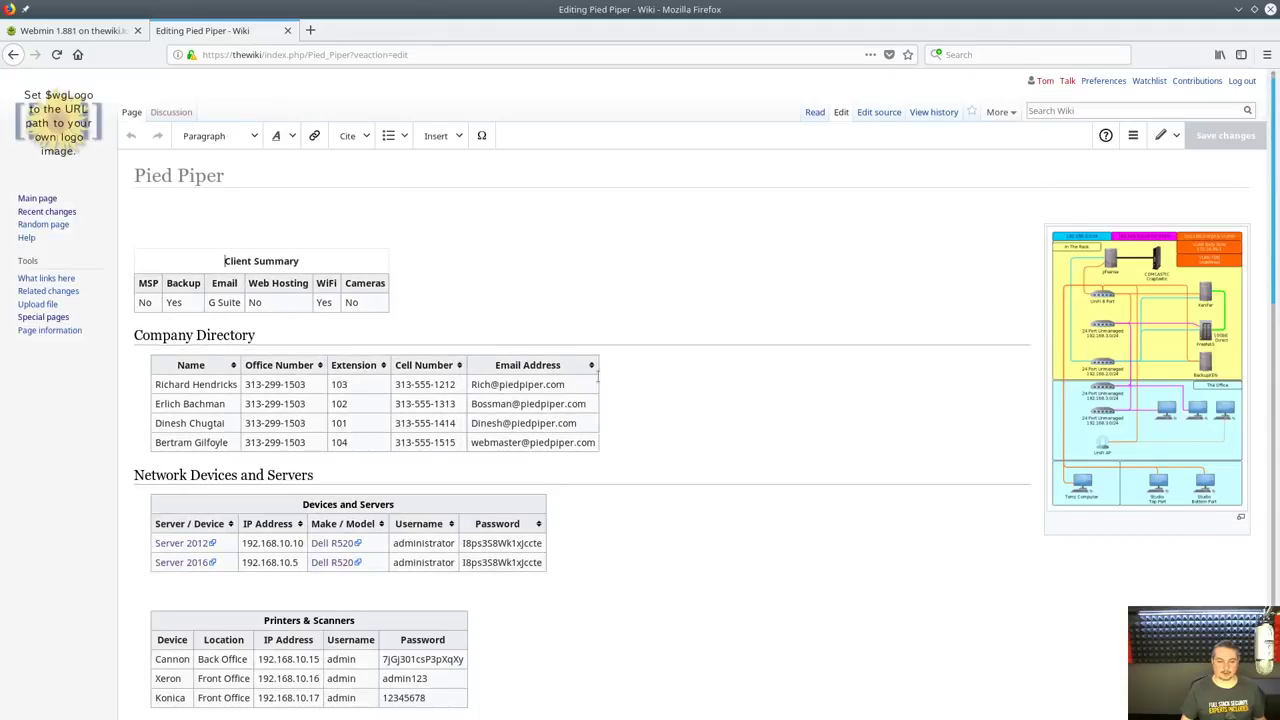
Insert a Company Directory row below the first person with the person's name and office number
left_click(175, 385)
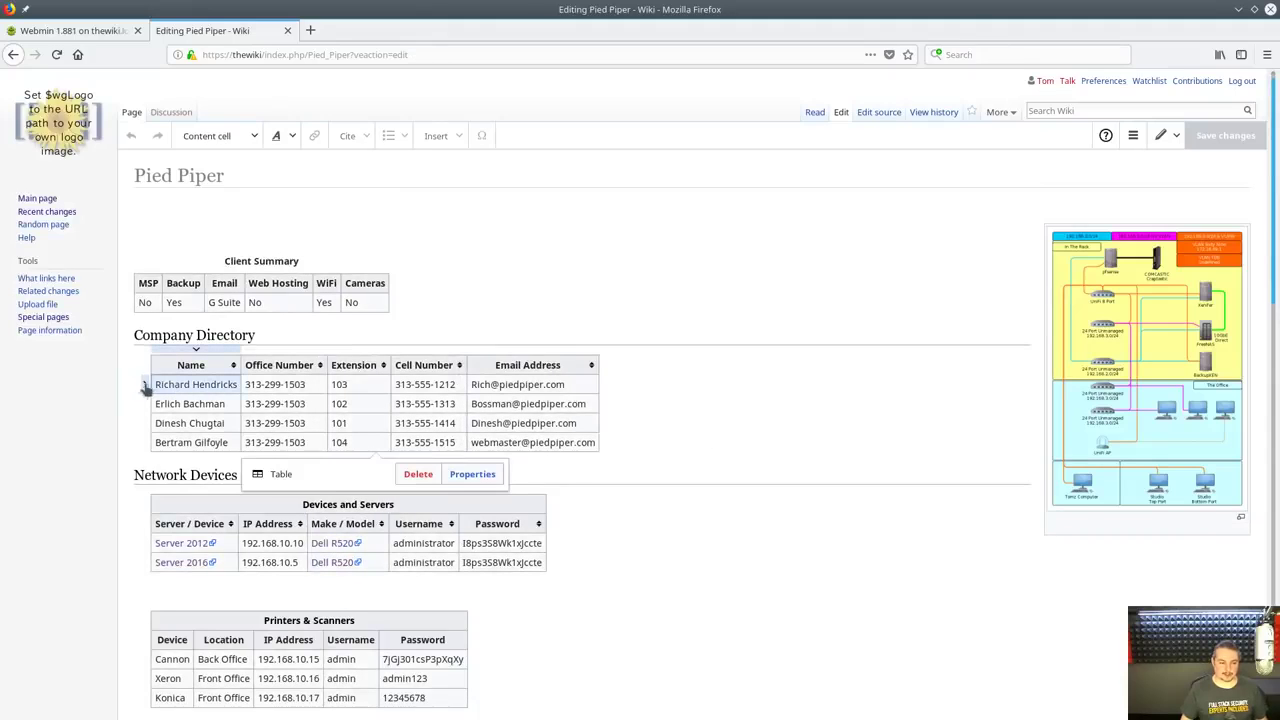
left_click(145, 385)
left_click(205, 358)
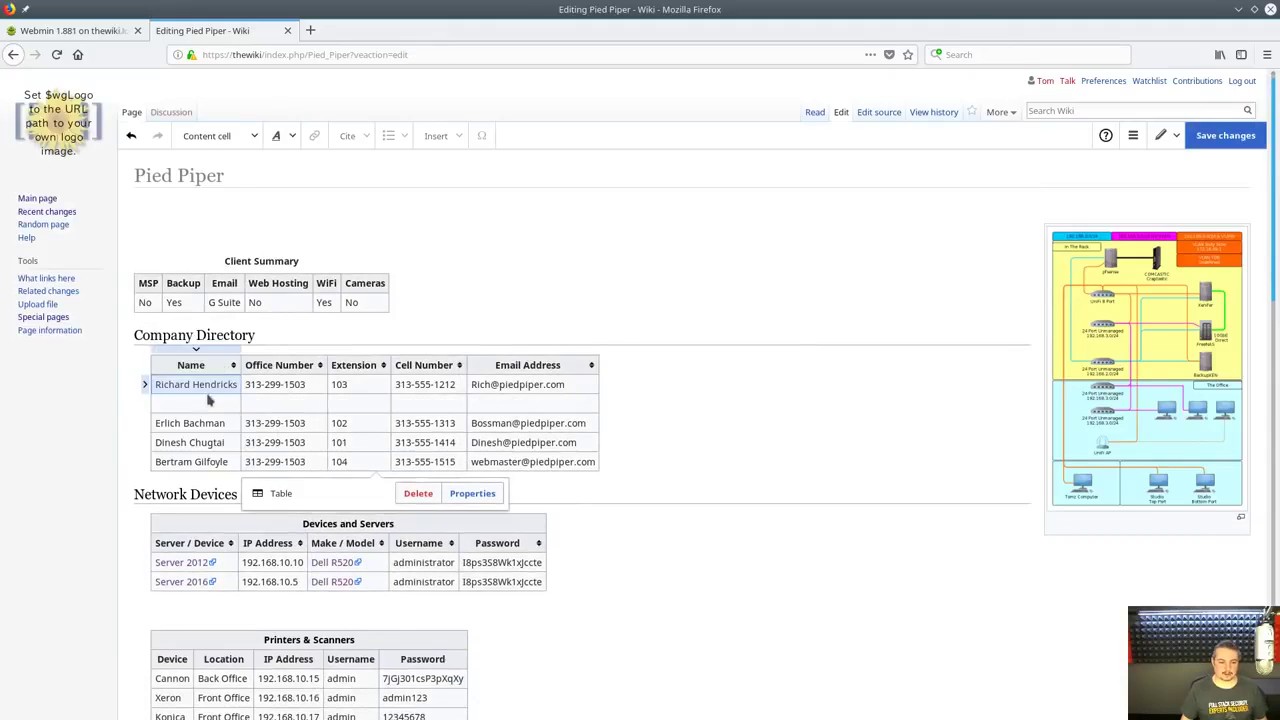
double_click(200, 403)
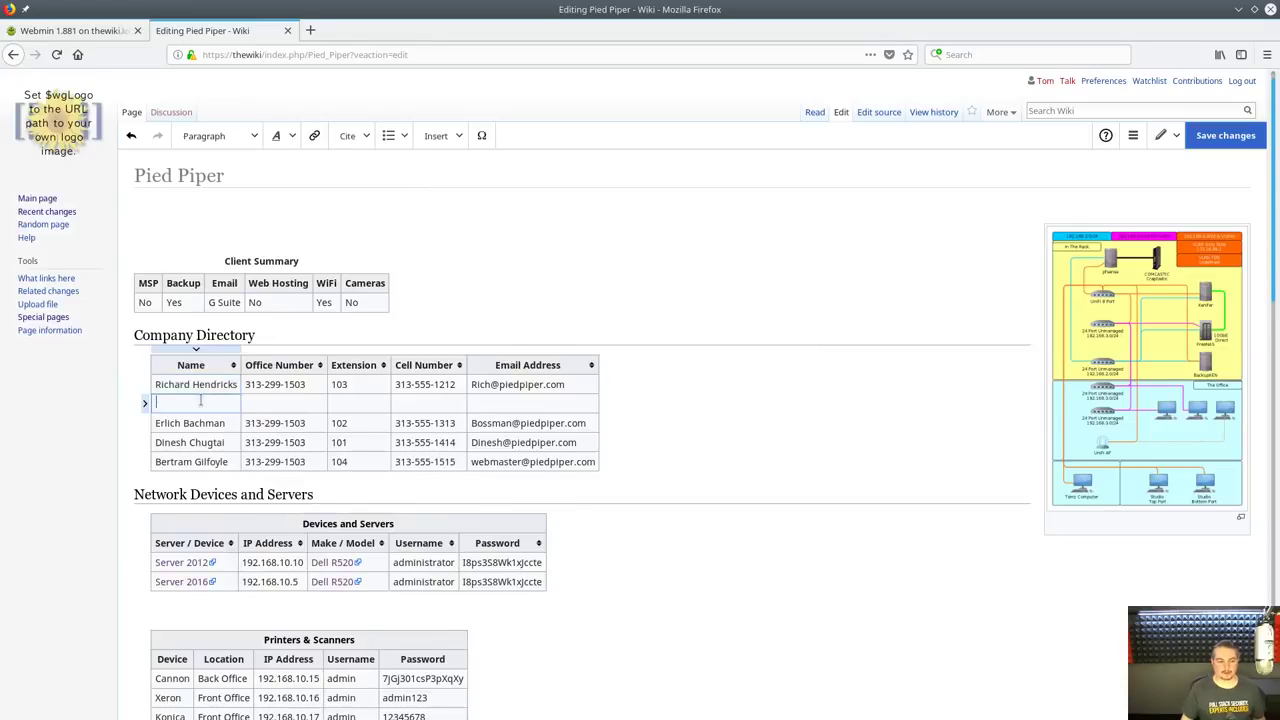
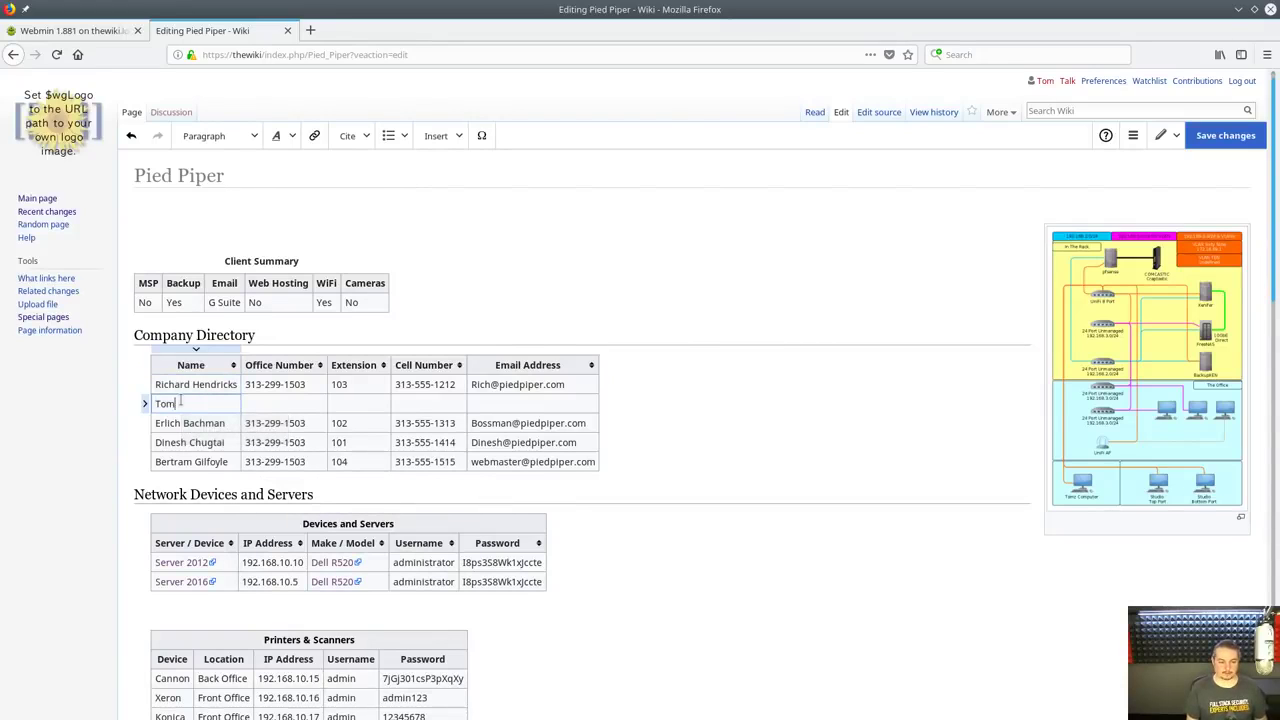
double_click(180, 403)
type("Lawnrece")
key("Tab")
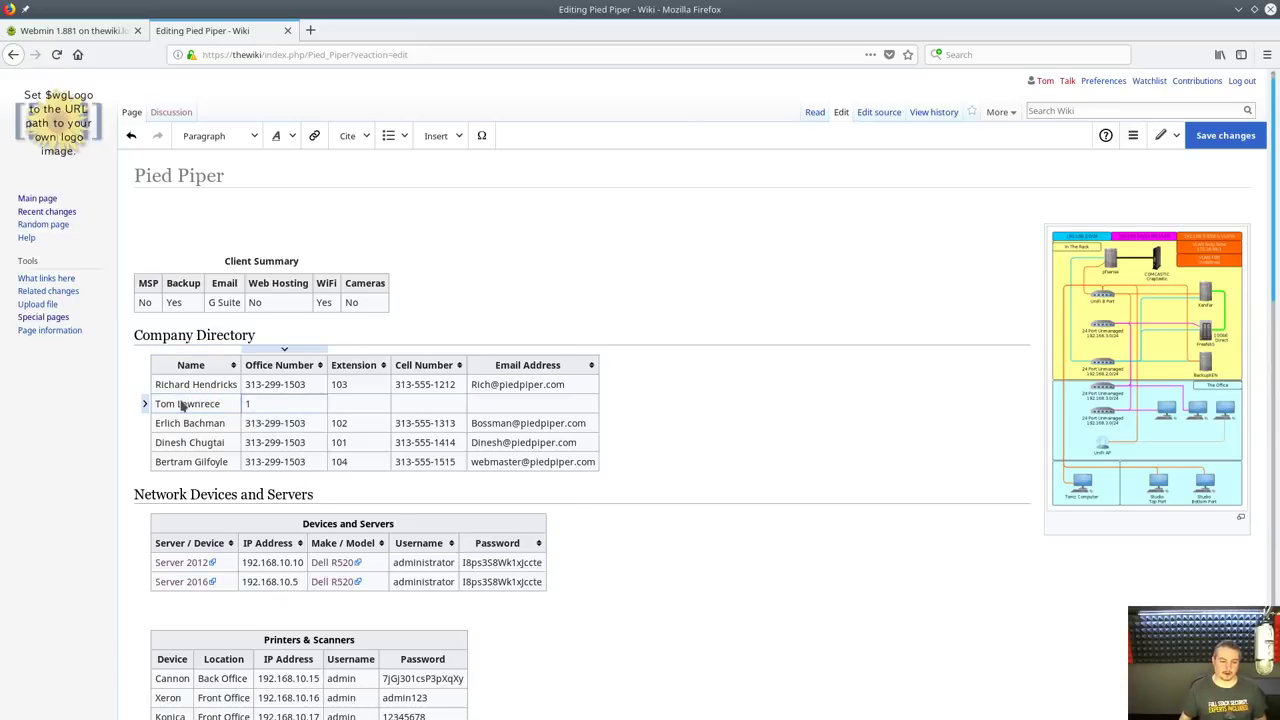
key("Left")
key("Left")
key("Left")
key("Left")
Fill in extension 111 and the e-mail address, then save the Pied Piper page
left_click(350, 408)
type("111")
left_click(436, 411)
left_click(436, 411)
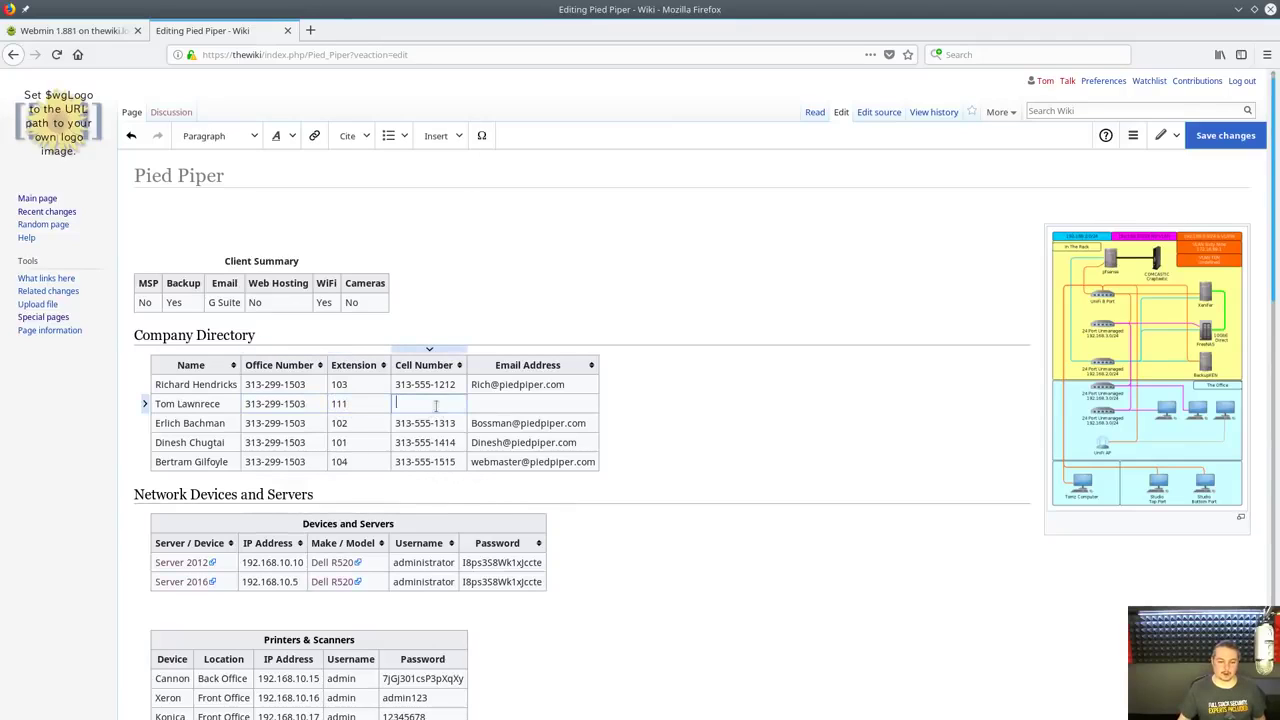
left_click(452, 388)
left_click(450, 390)
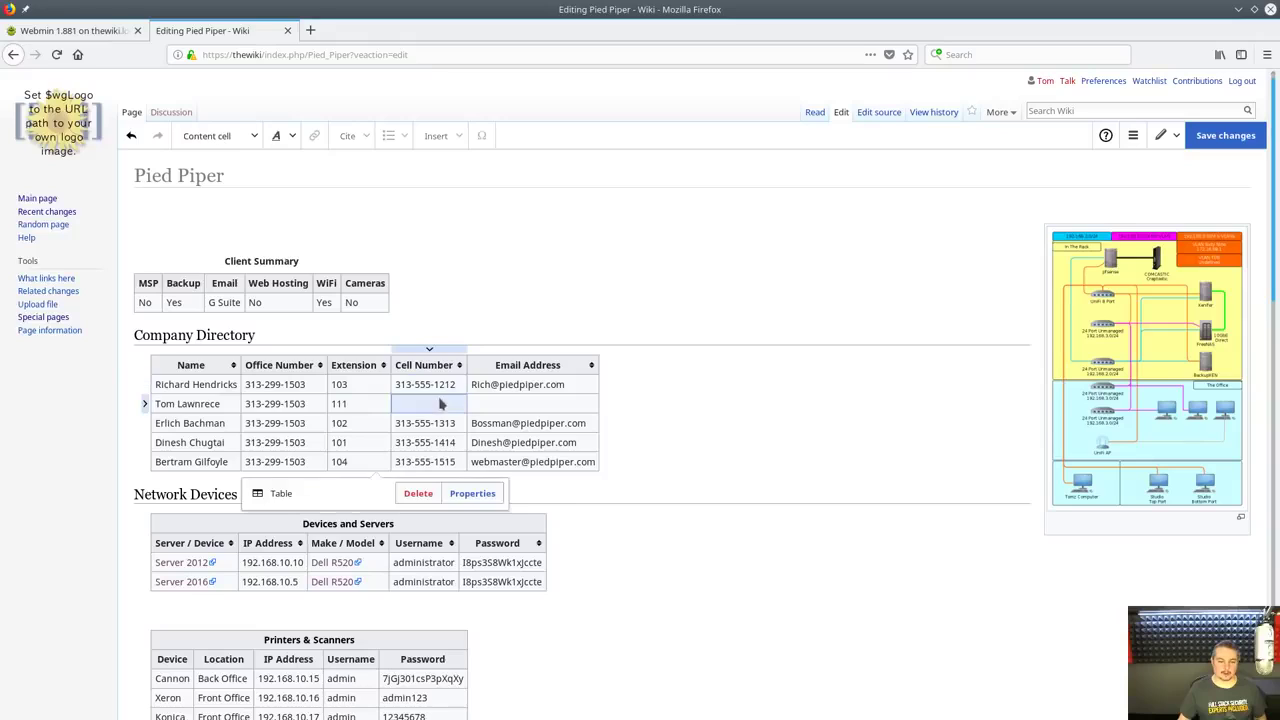
left_click(498, 406)
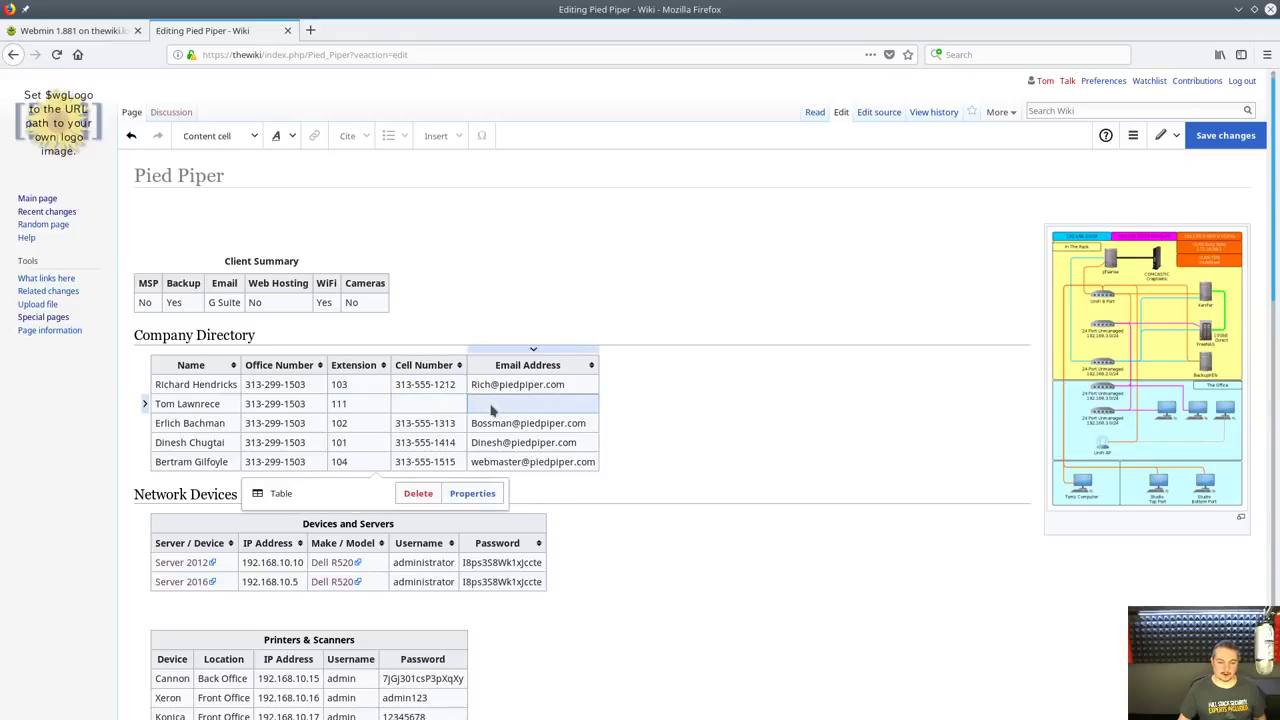
left_click(489, 402)
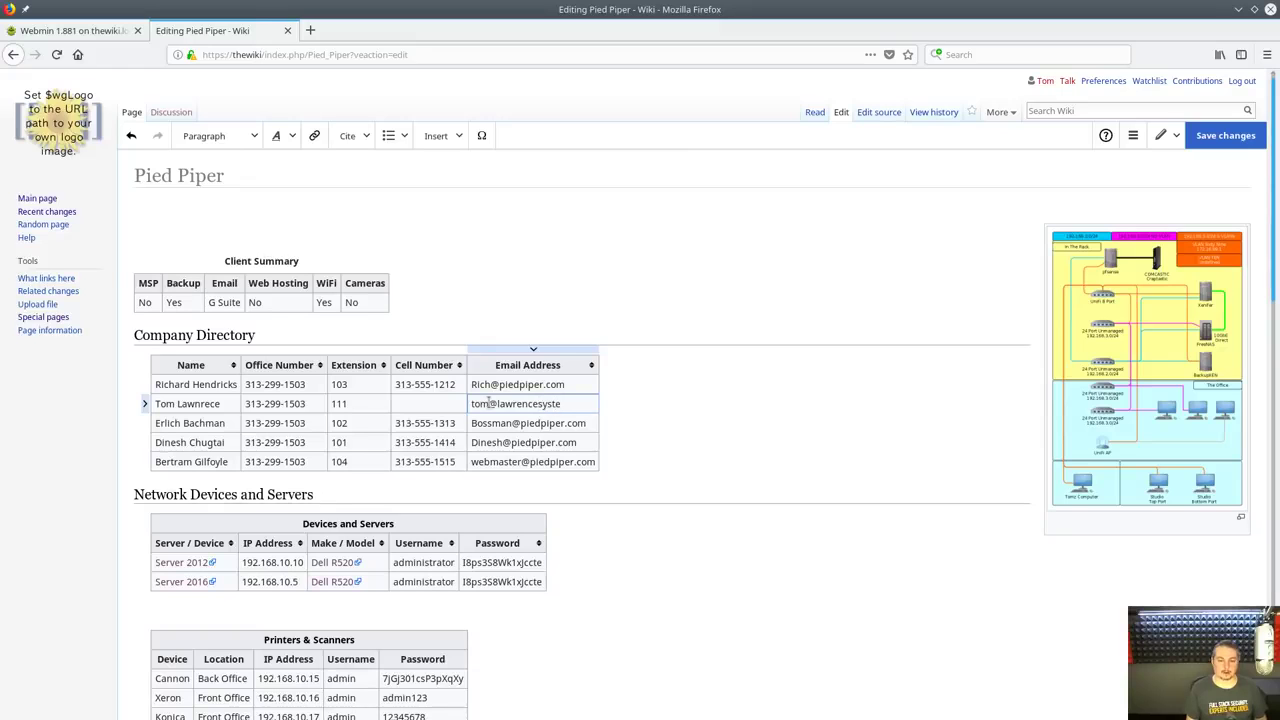
type("com")
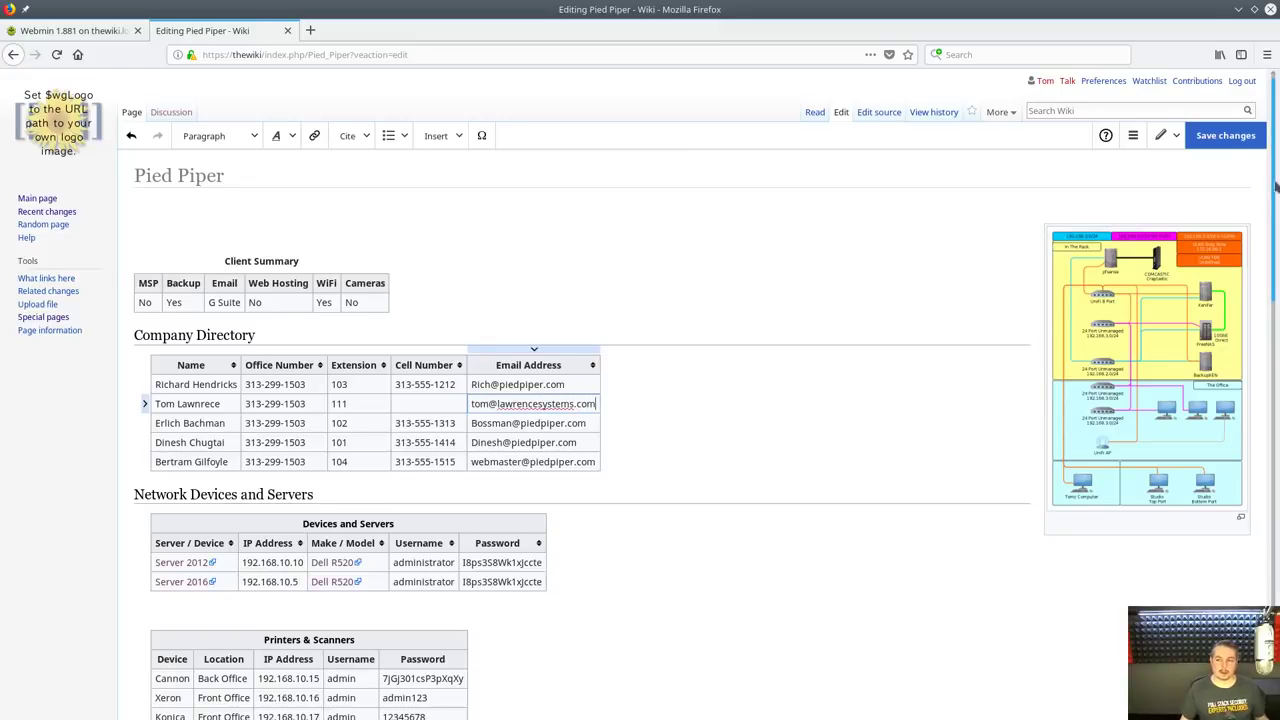
left_click(1225, 135)
left_click(748, 311)
Expand the Software Licences and Backup tables on the Pied Piper page
scroll(456, 464, "down", 3)
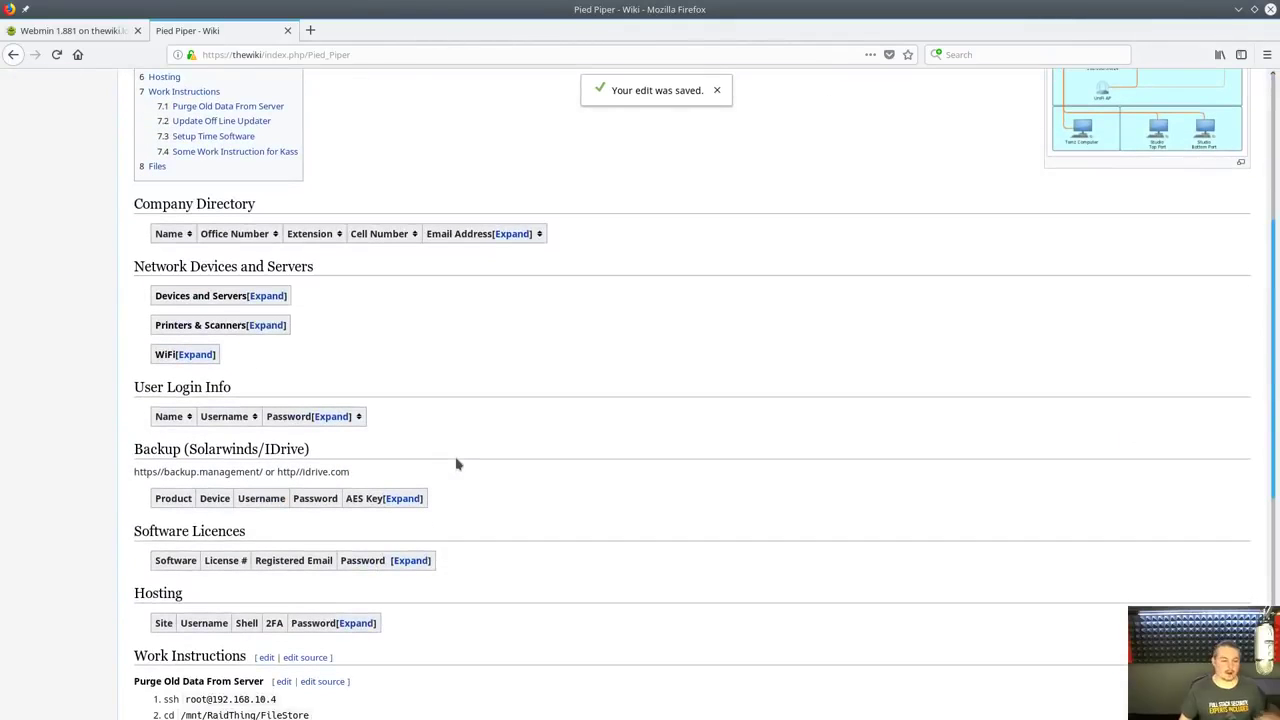
scroll(456, 464, "up", 5)
scroll(456, 464, "down", 4)
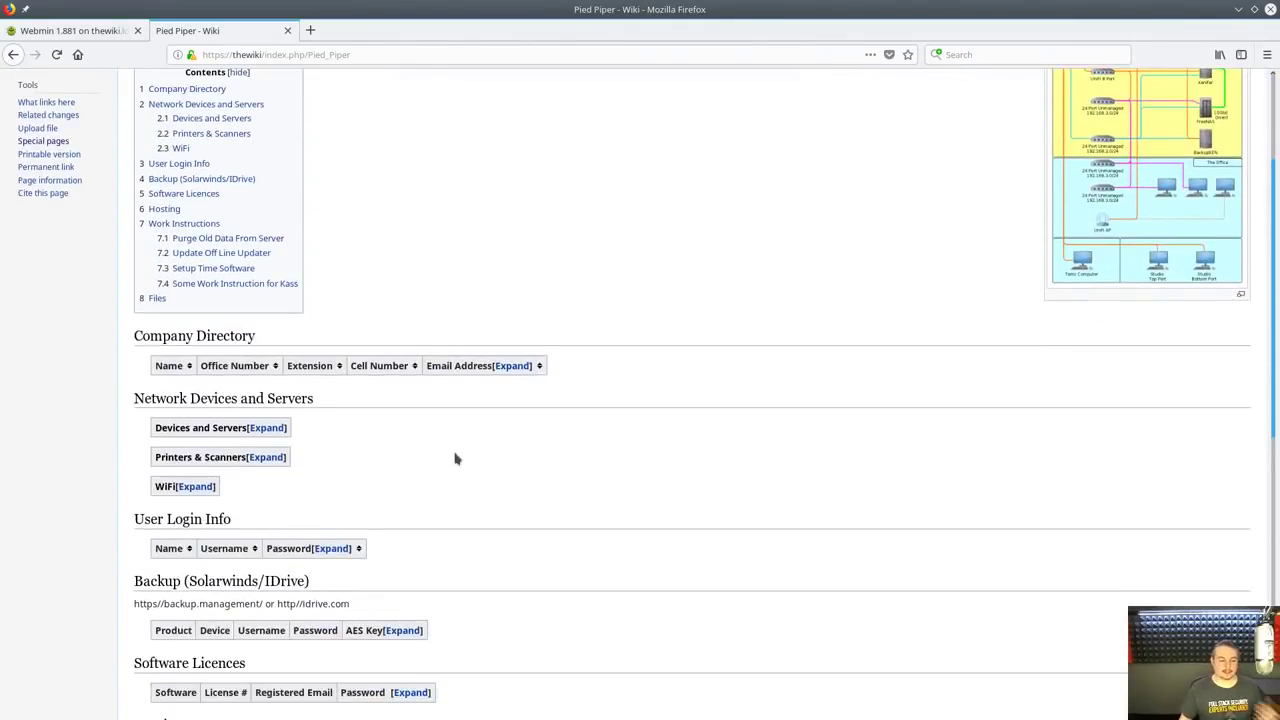
left_click(410, 472)
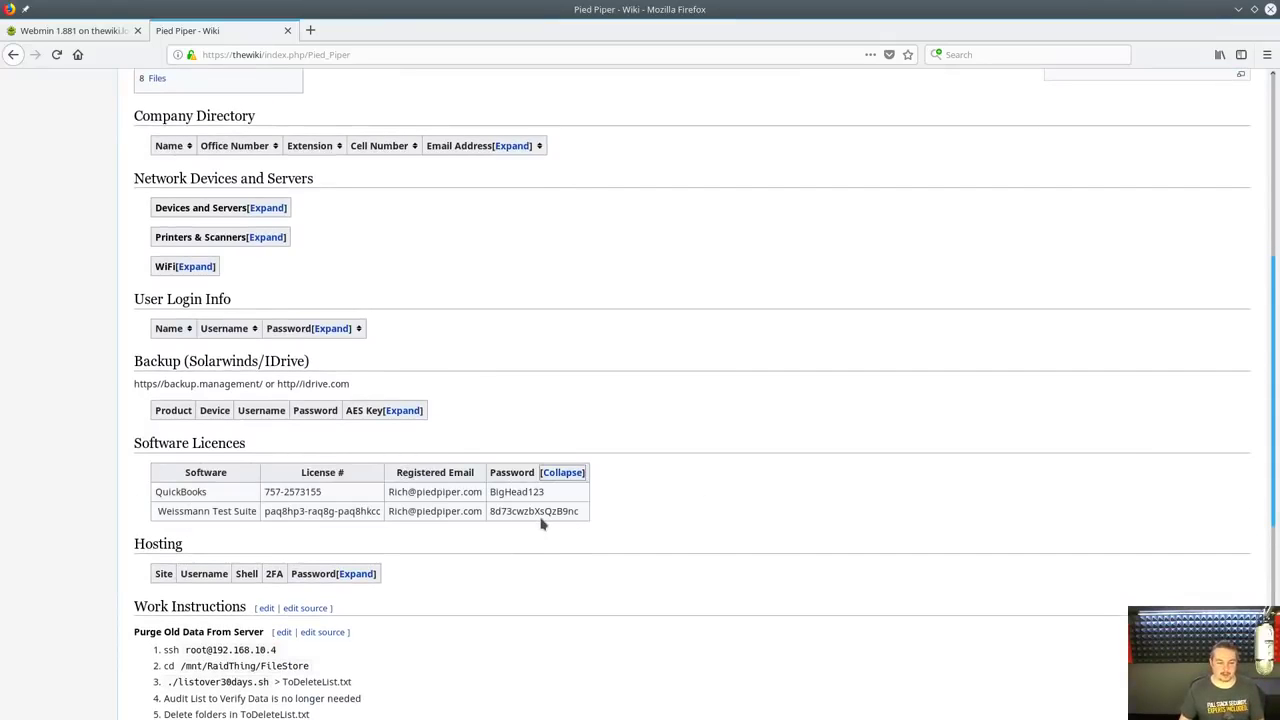
left_click(404, 410)
scroll(497, 371, "up", 4)
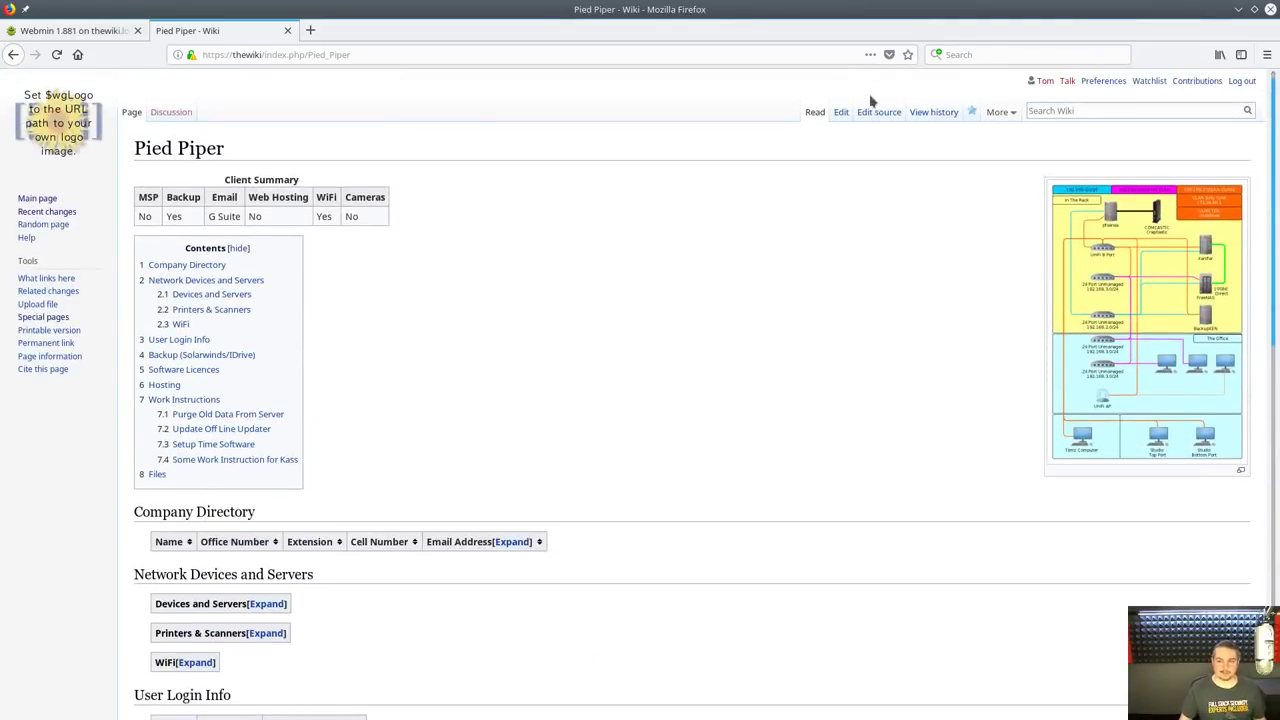
Glance at the revision history, then expand the Hosting table and return to the top
left_click(930, 112)
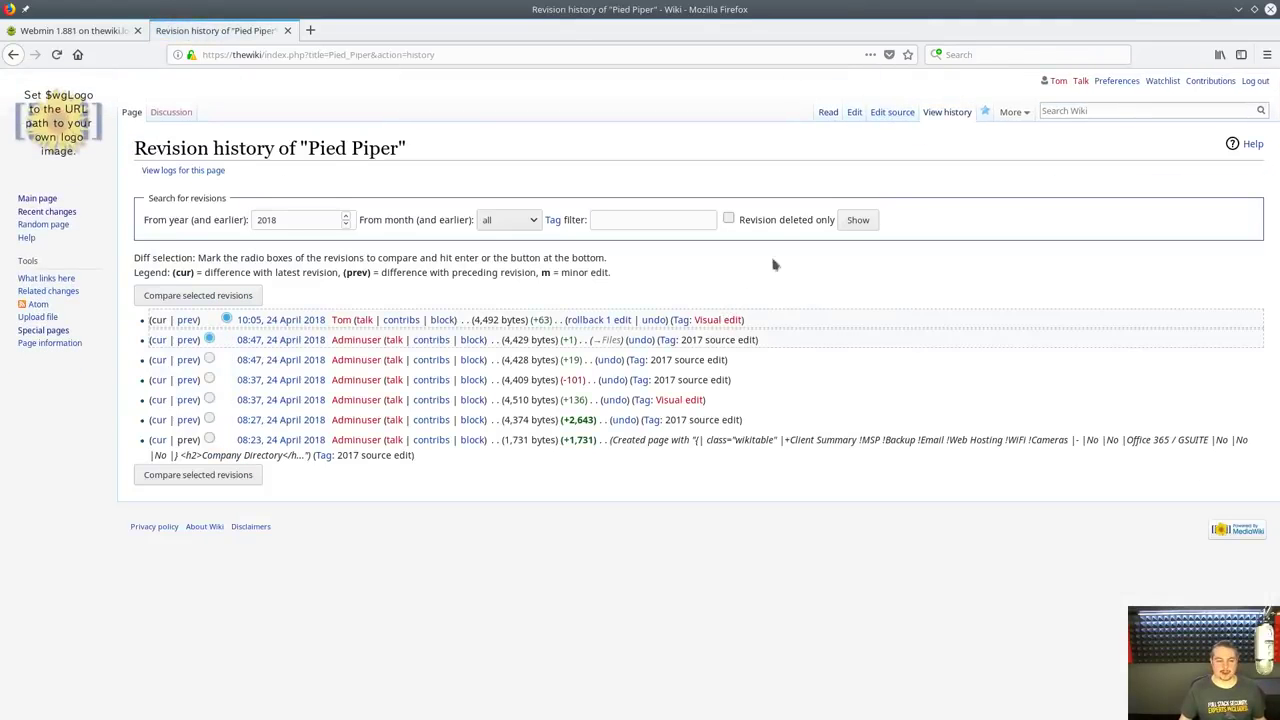
left_click(826, 111)
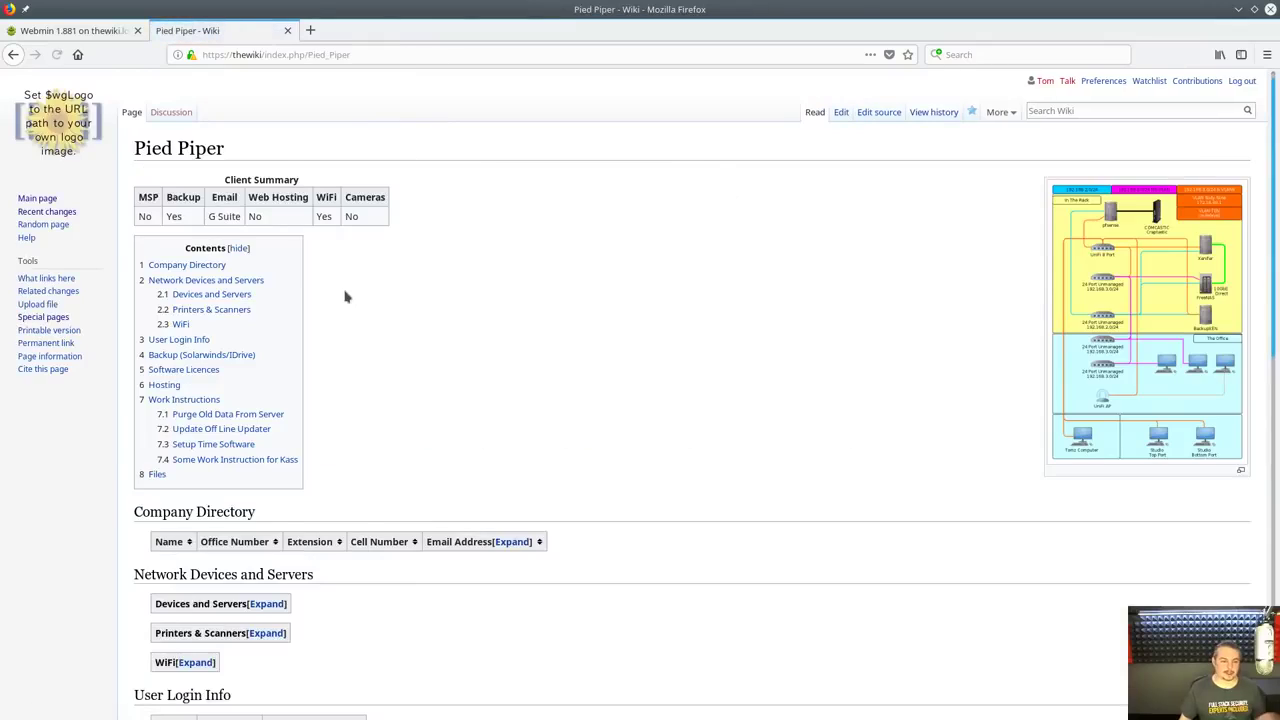
scroll(349, 298, "down", 5)
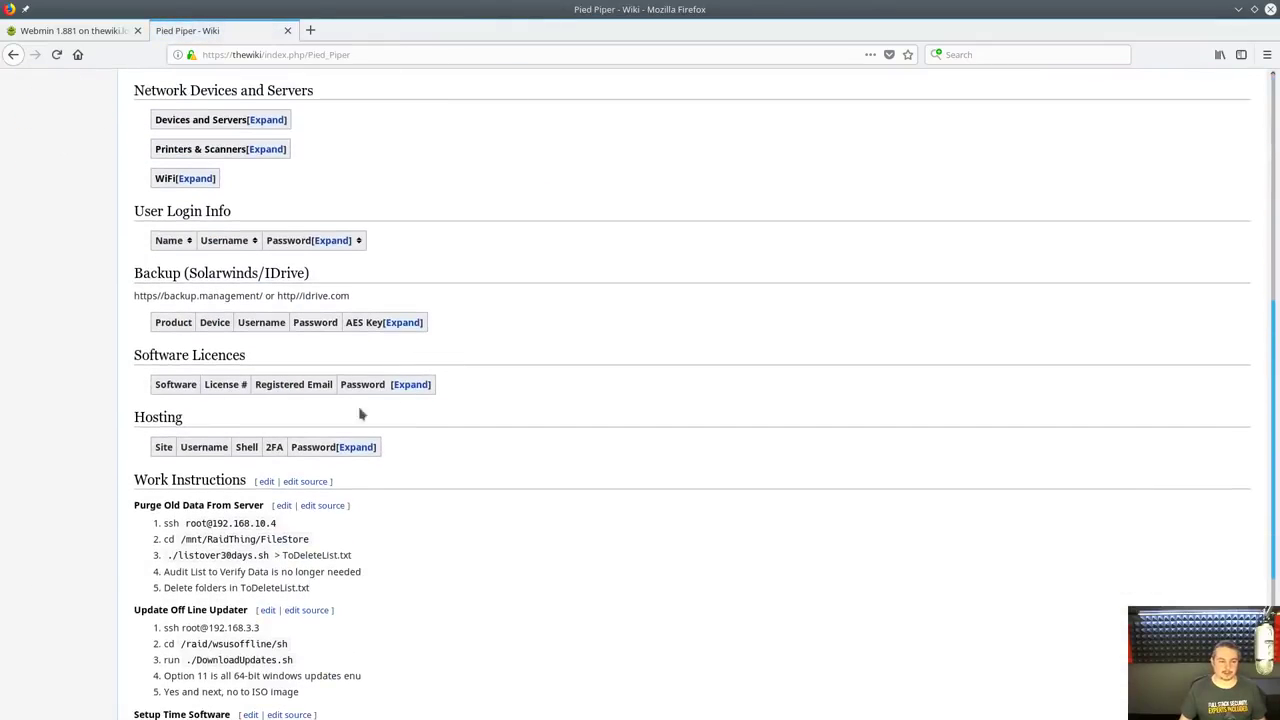
left_click(358, 446)
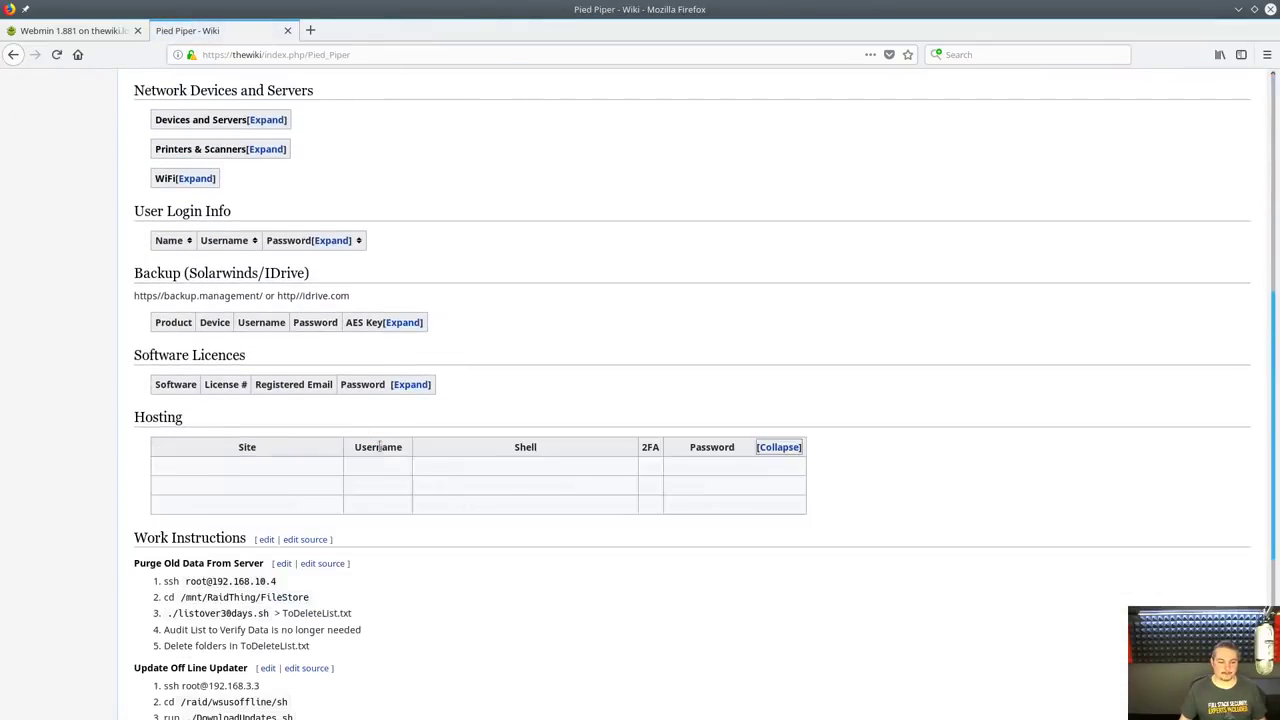
scroll(805, 316, "up", 2)
scroll(805, 316, "up", 4)
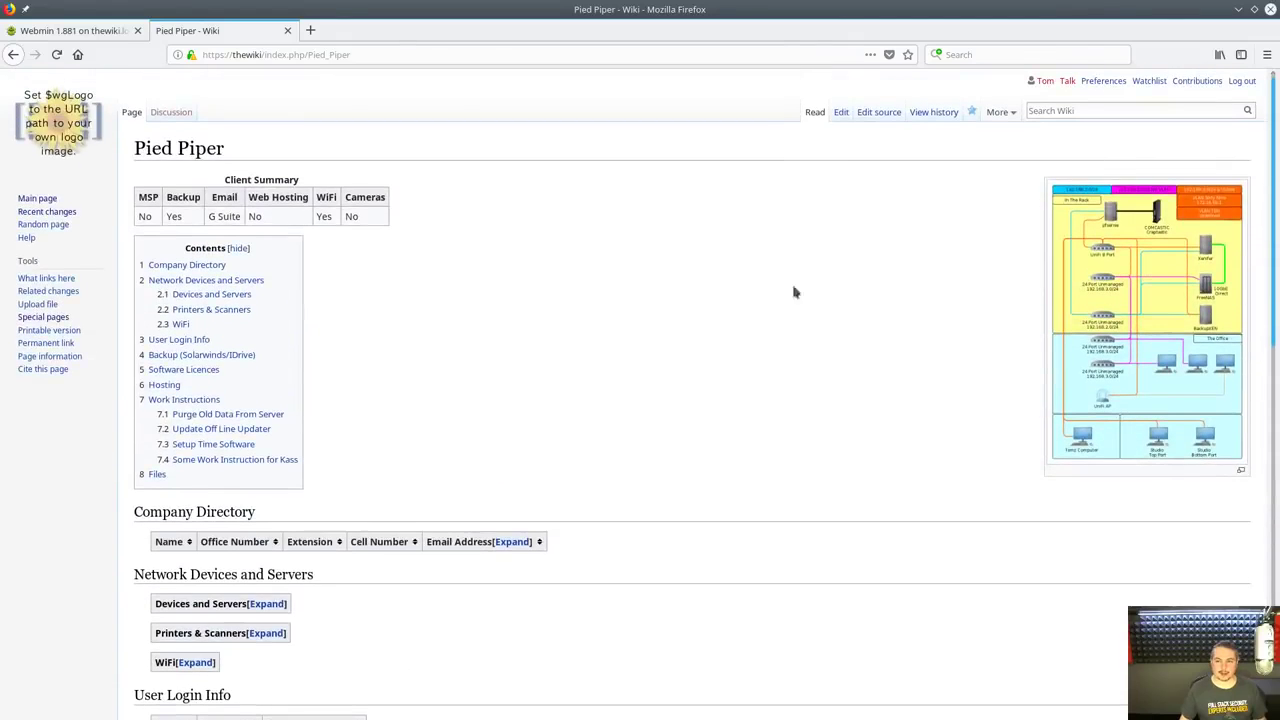
Replace the first WiFi network's password with the new value and save the Pied Piper page
left_click(836, 112)
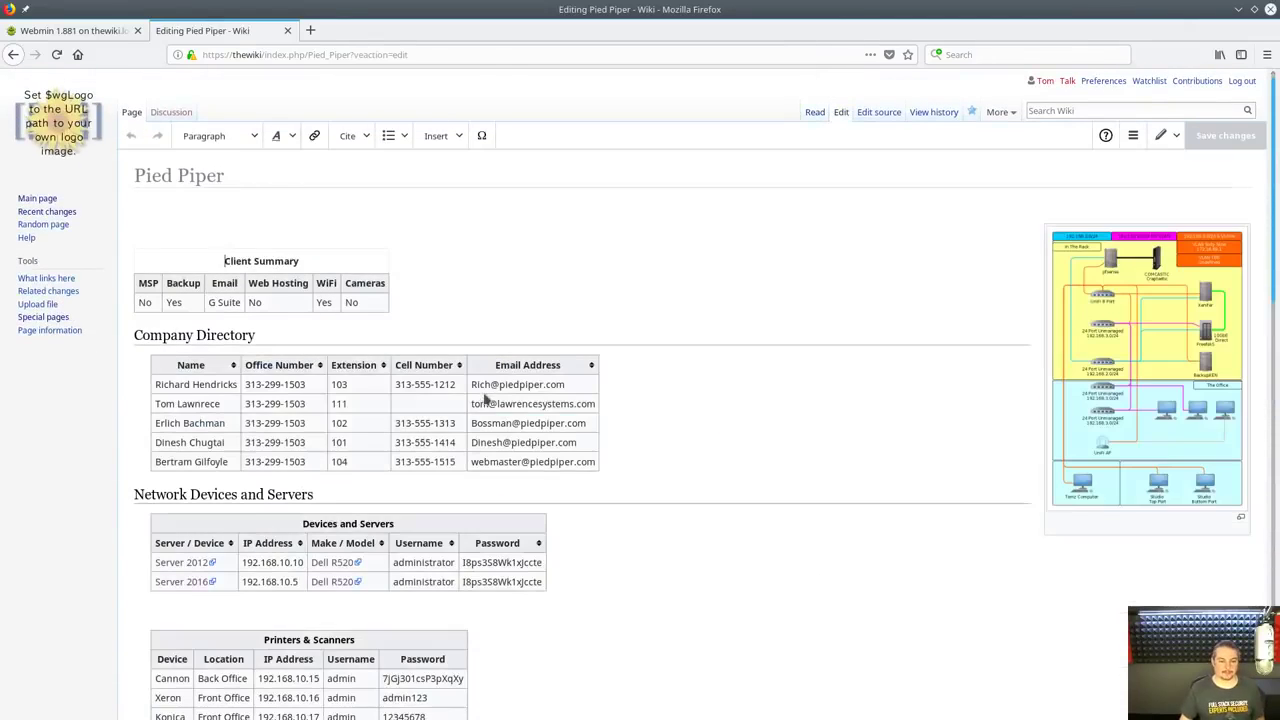
scroll(487, 397, "down", 8)
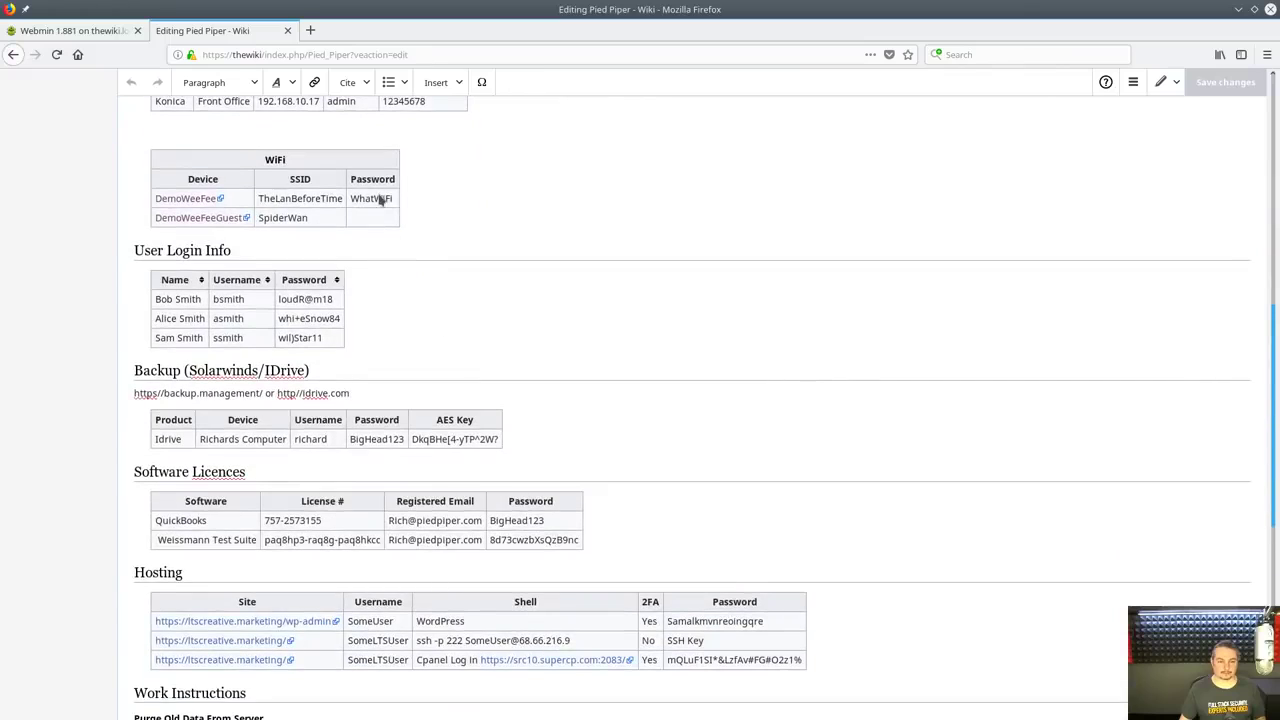
double_click(380, 199)
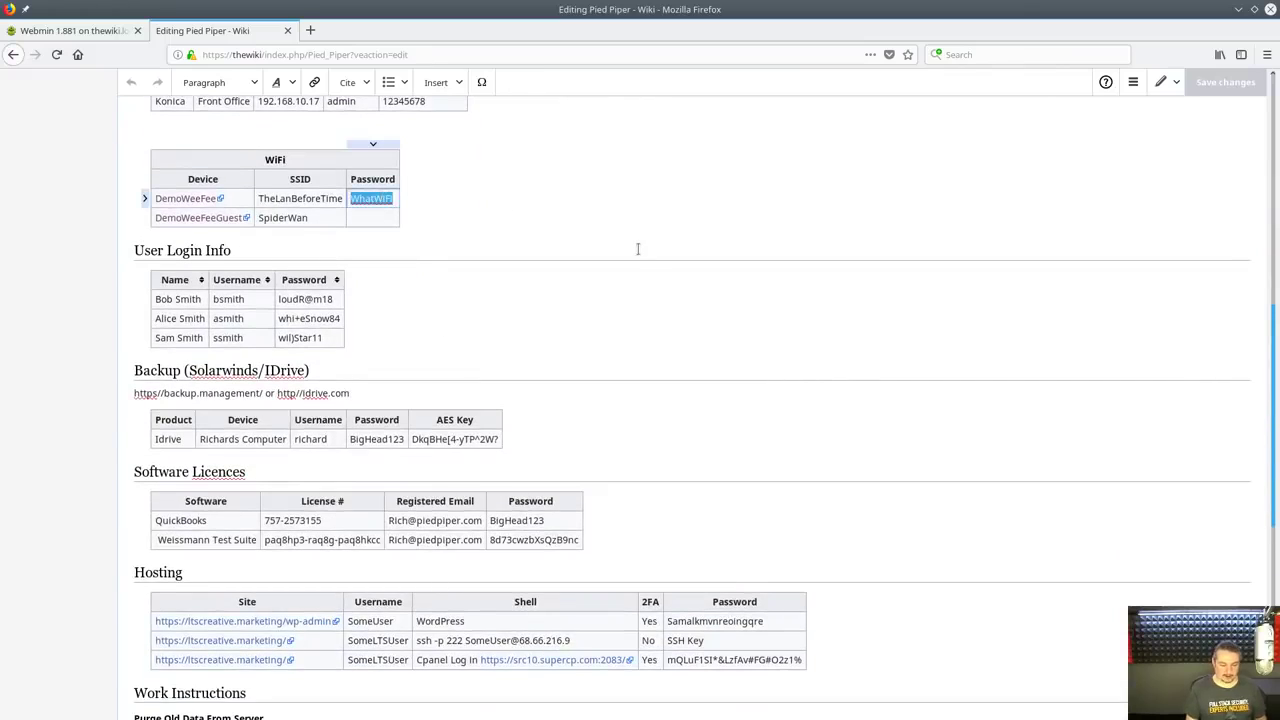
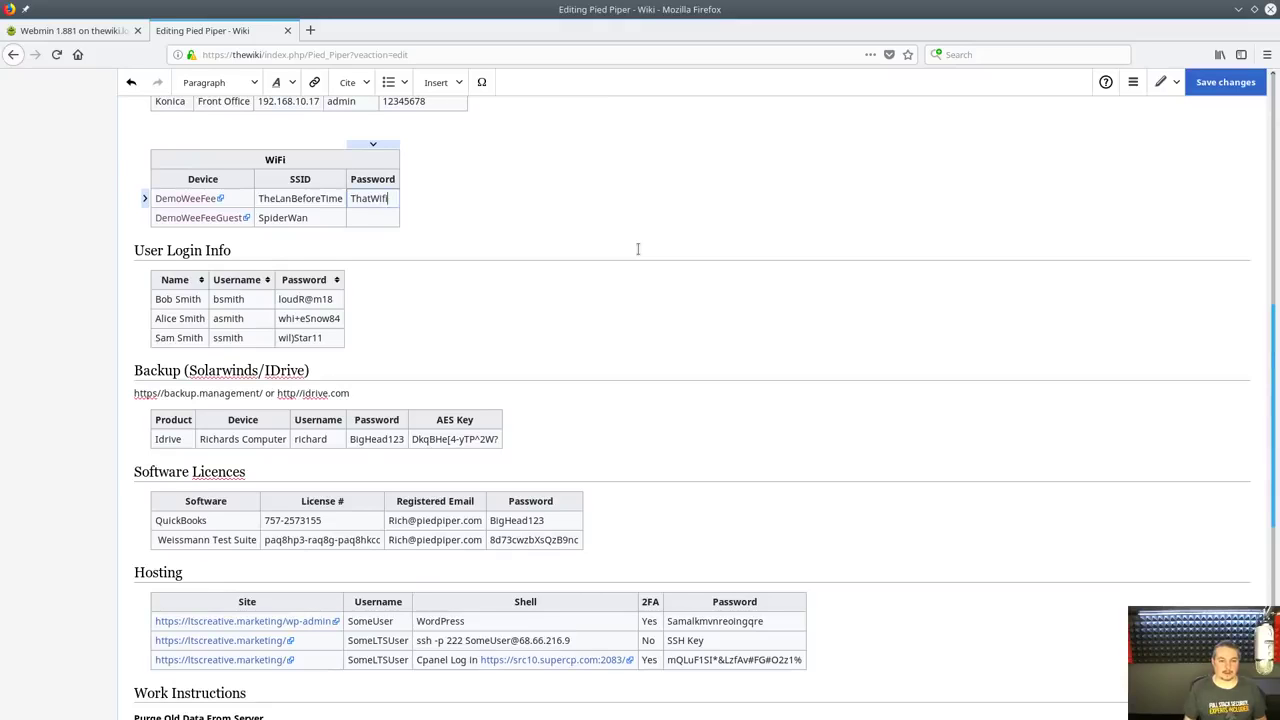
left_click(1222, 85)
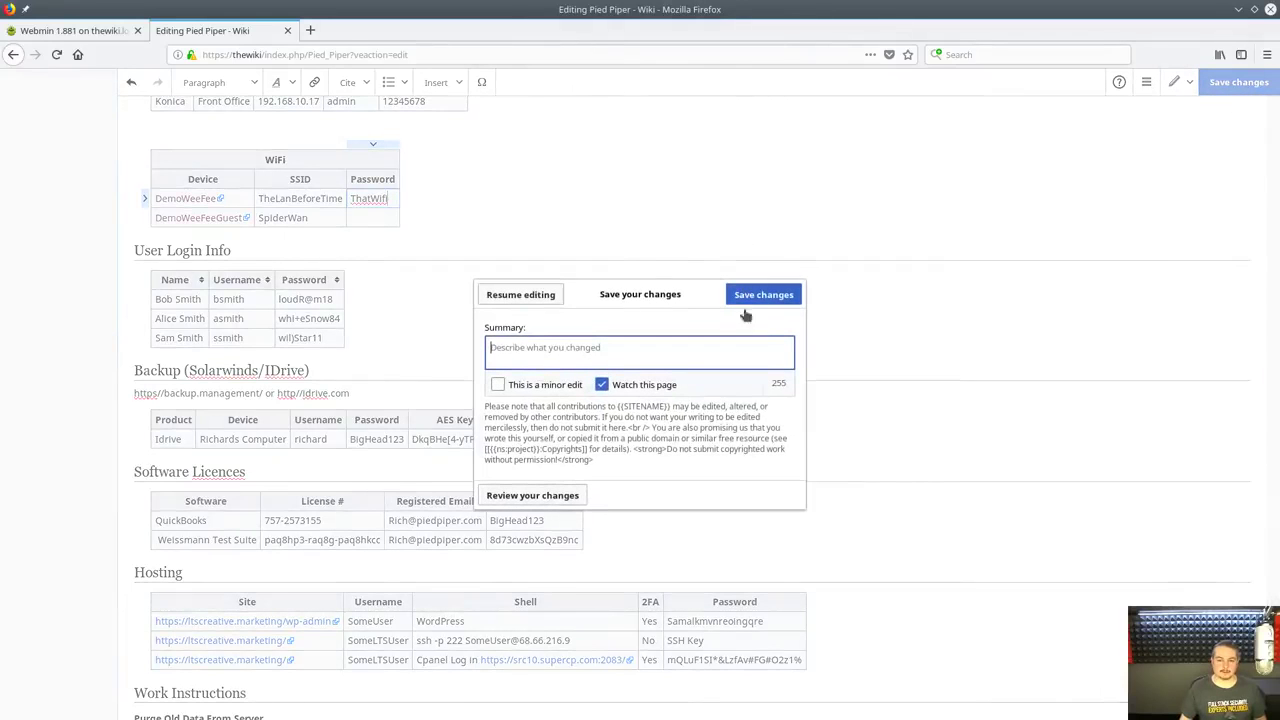
left_click(760, 296)
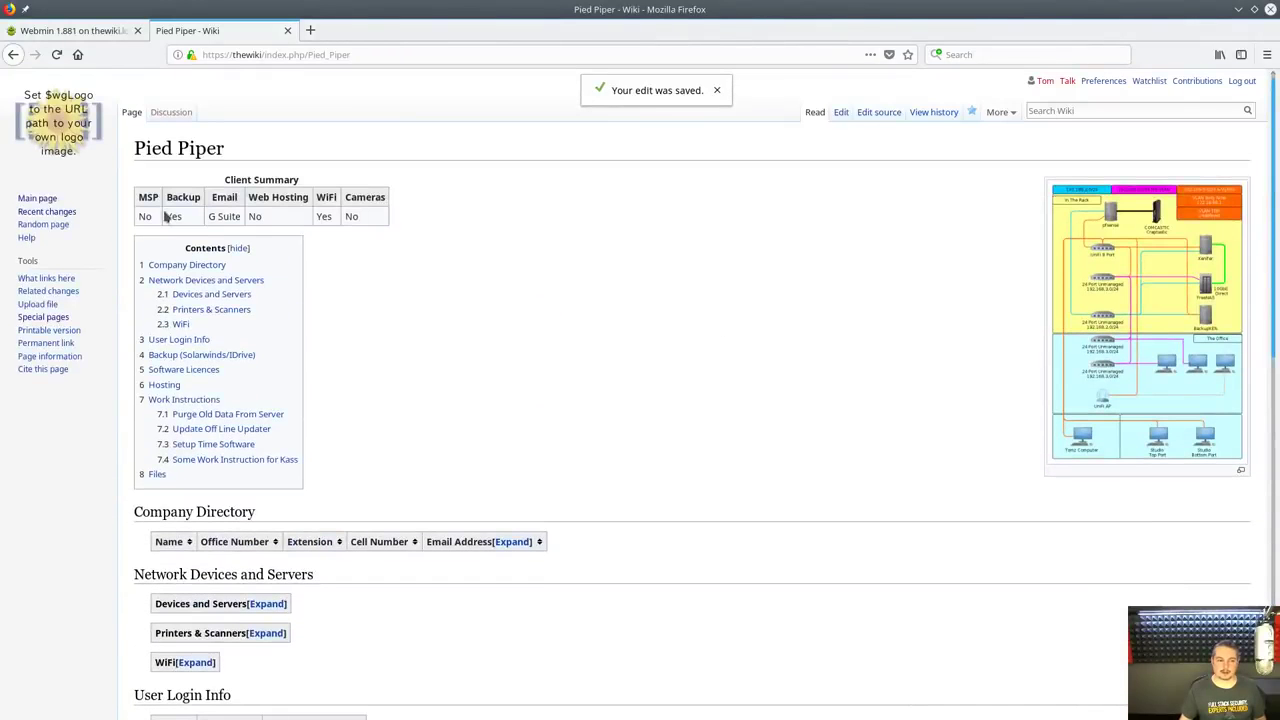
From Recent changes, open Pied Piper's history and compare the latest revisions against older ones
left_click(50, 211)
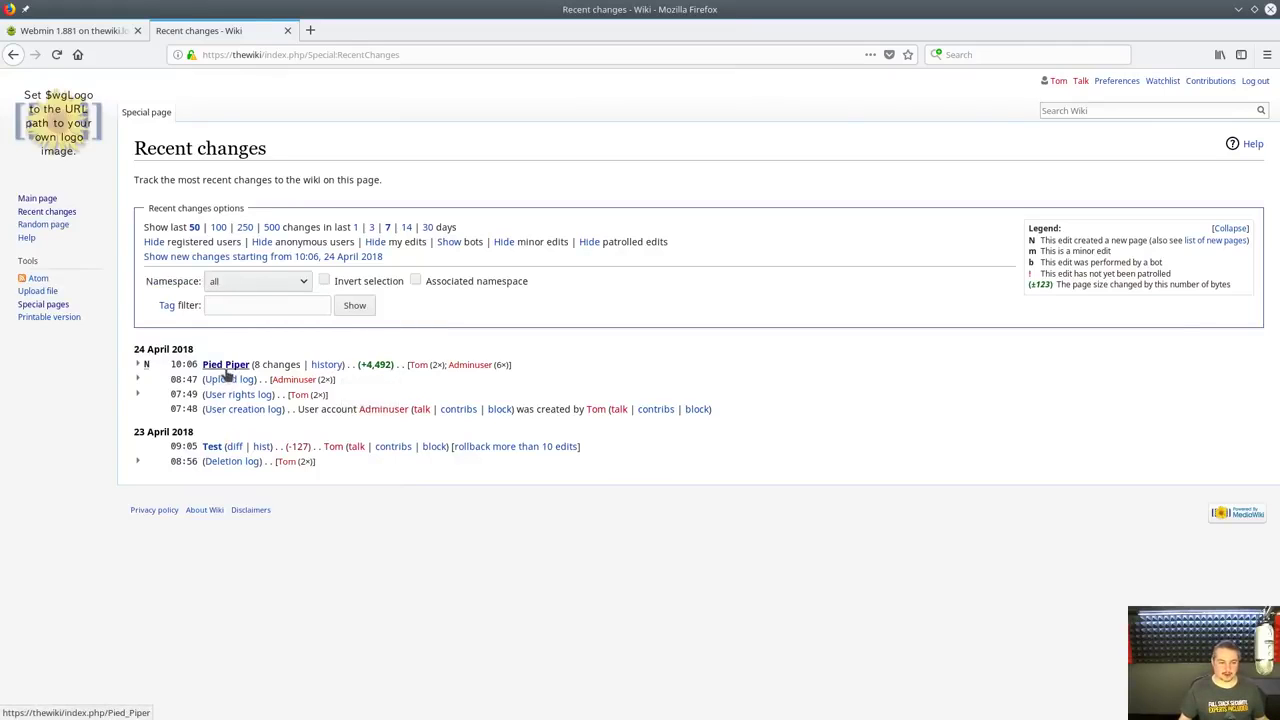
left_click(225, 366)
left_click(925, 113)
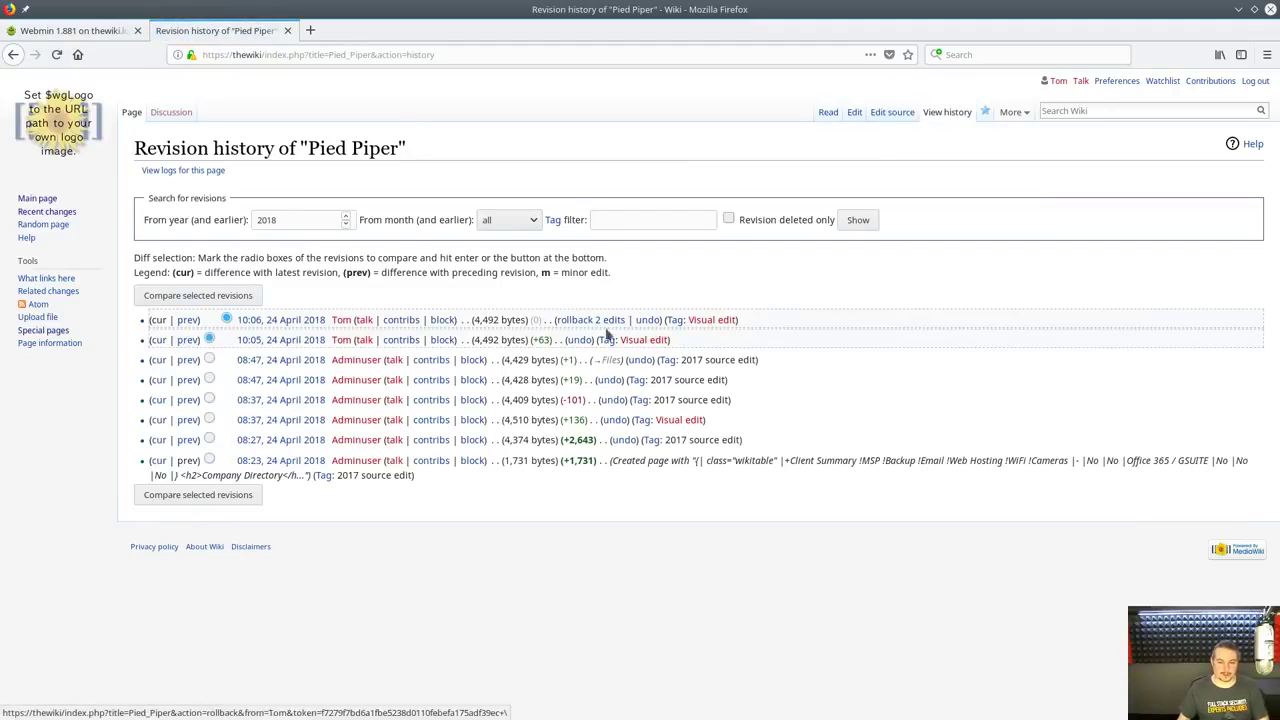
left_click(234, 495)
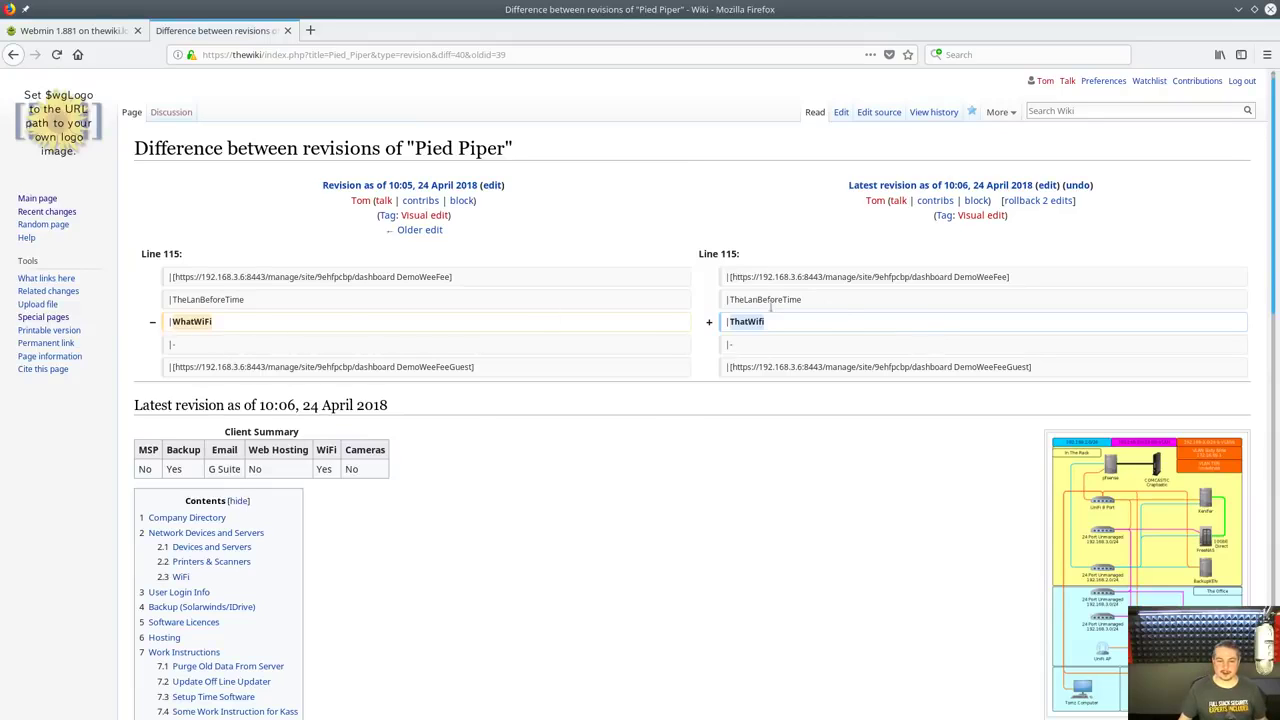
left_click(13, 54)
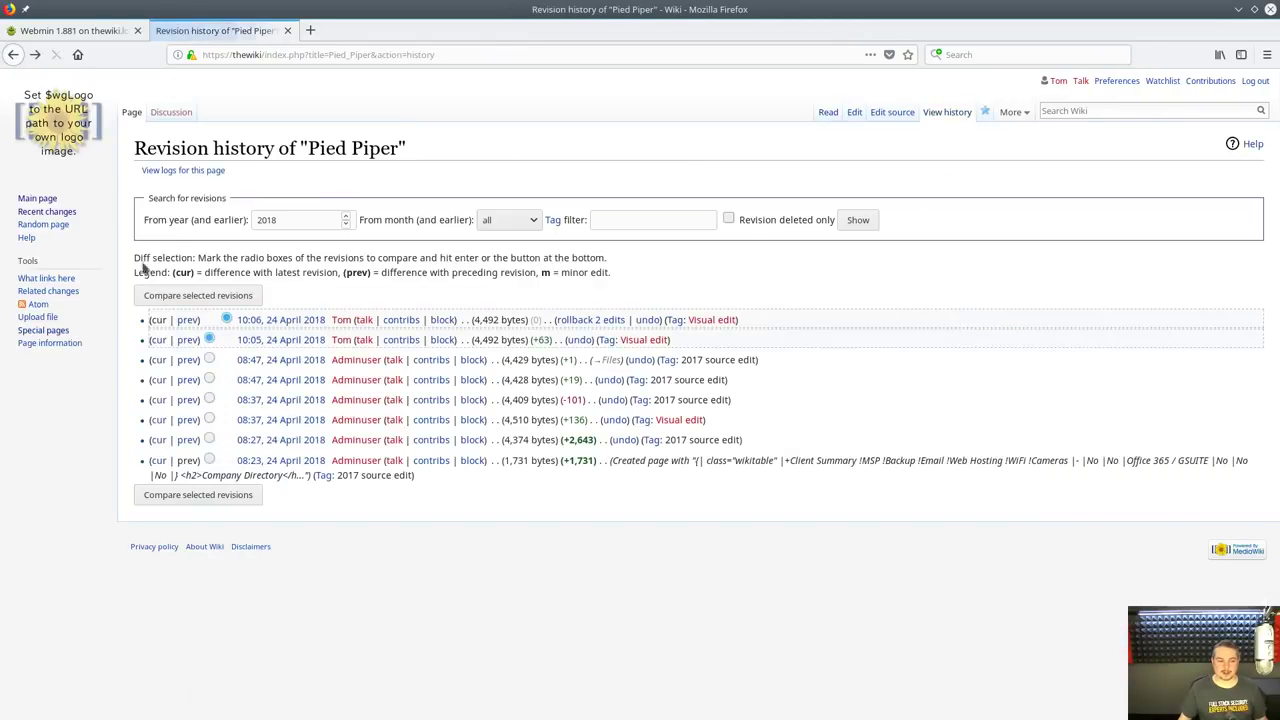
left_click(221, 494)
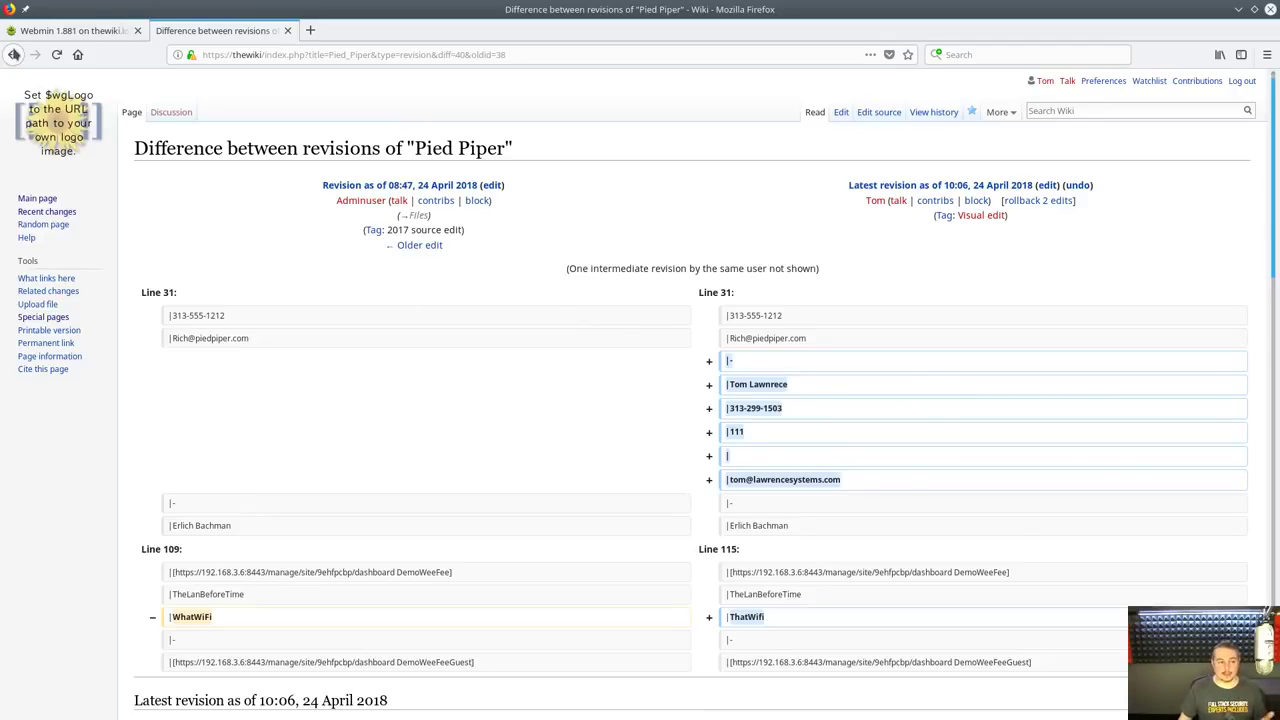
key("alt+Left")
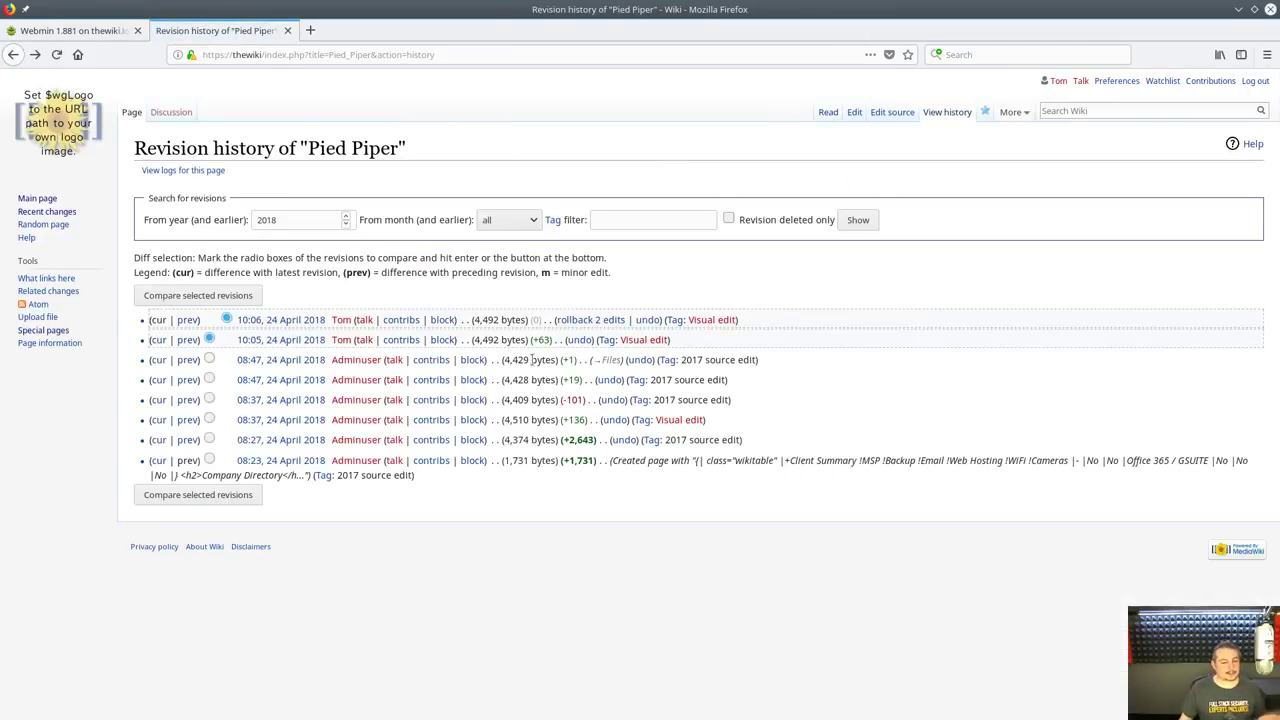
left_click(157, 379)
key("alt+Left")
View the 08:47 and 10:06 revisions, expanding the WiFi table in the 10:06 one
left_click(290, 360)
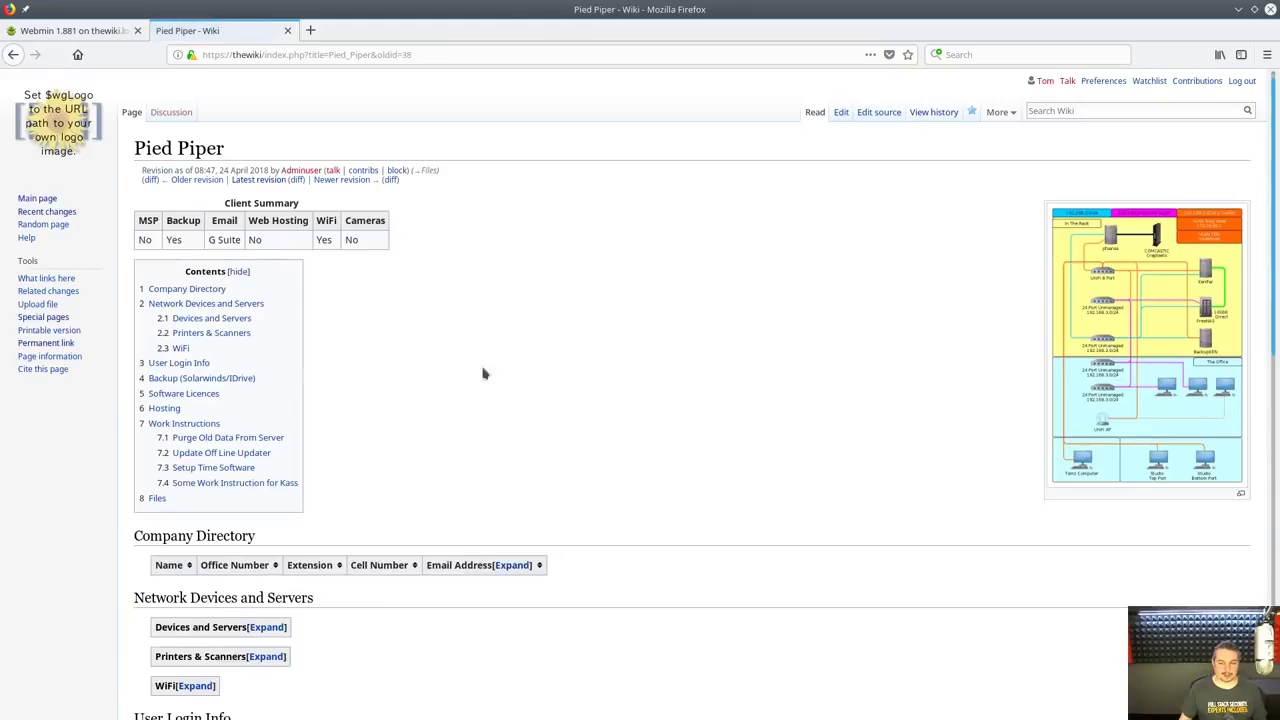
key("alt+Left")
left_click(300, 324)
scroll(474, 348, "down", 5)
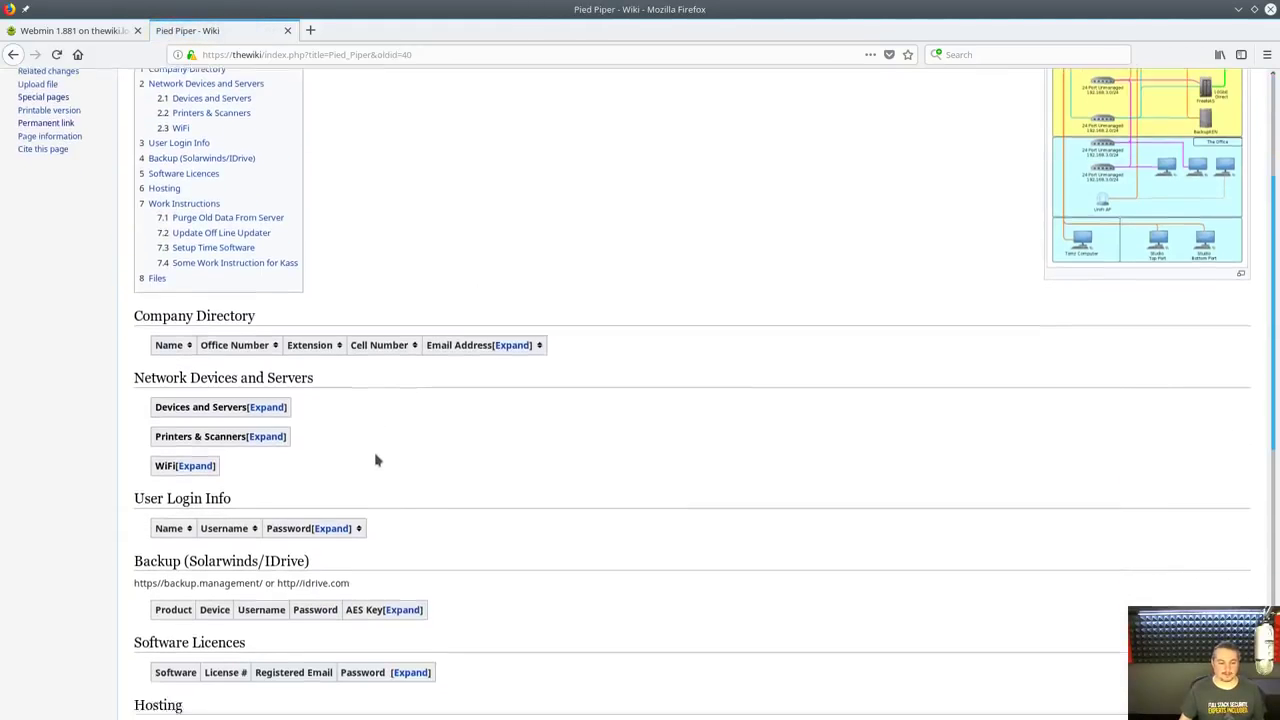
scroll(383, 508, "down", 2)
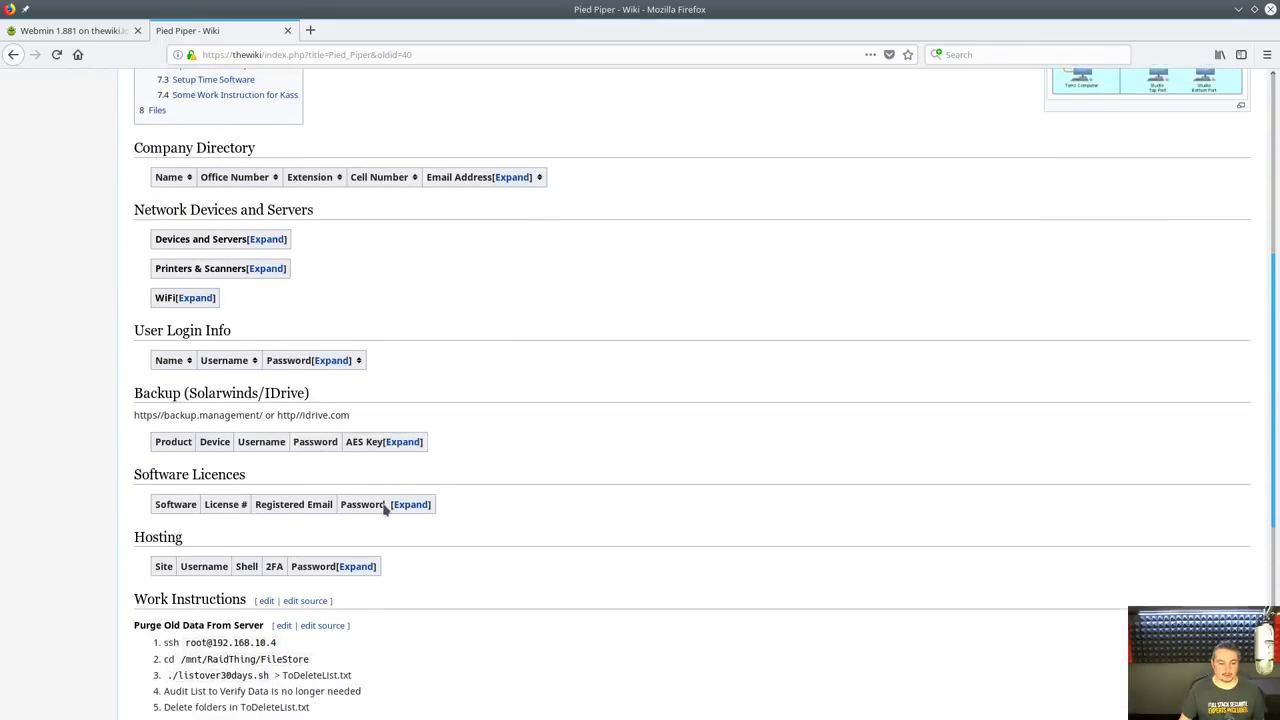
scroll(383, 508, "up", 1)
scroll(383, 508, "up", 2)
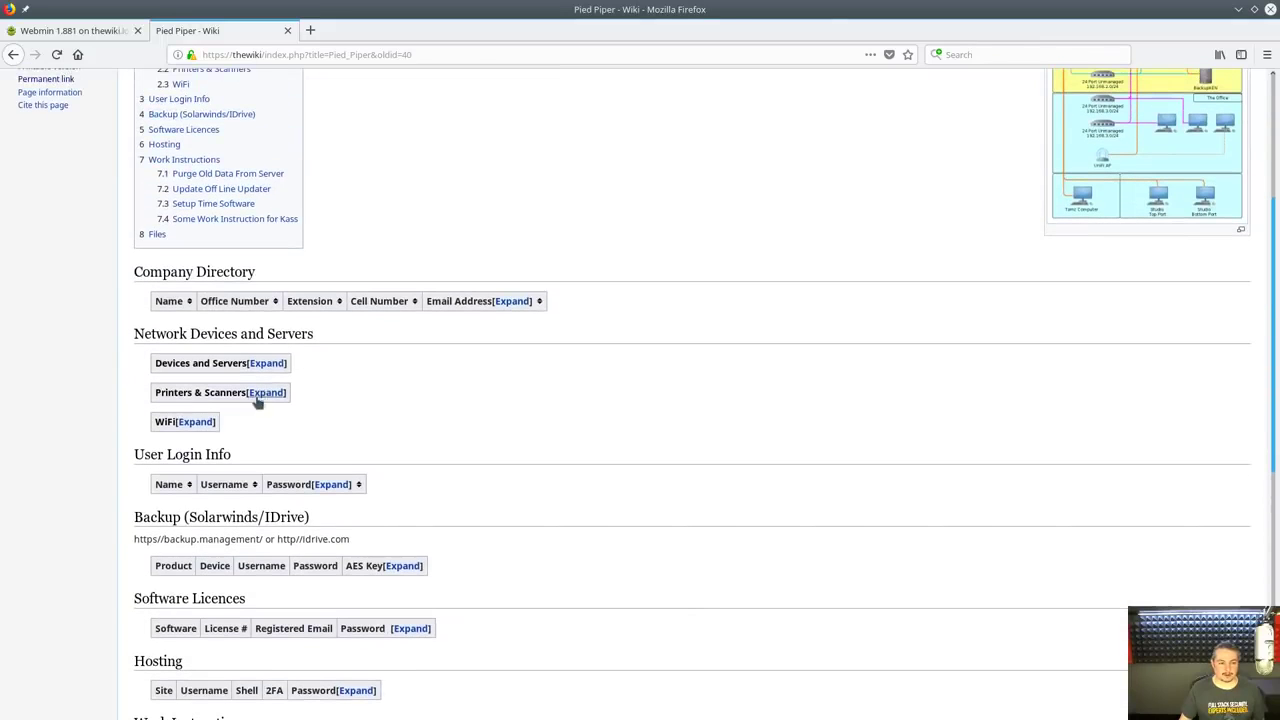
left_click(196, 421)
key("alt+shift+h")
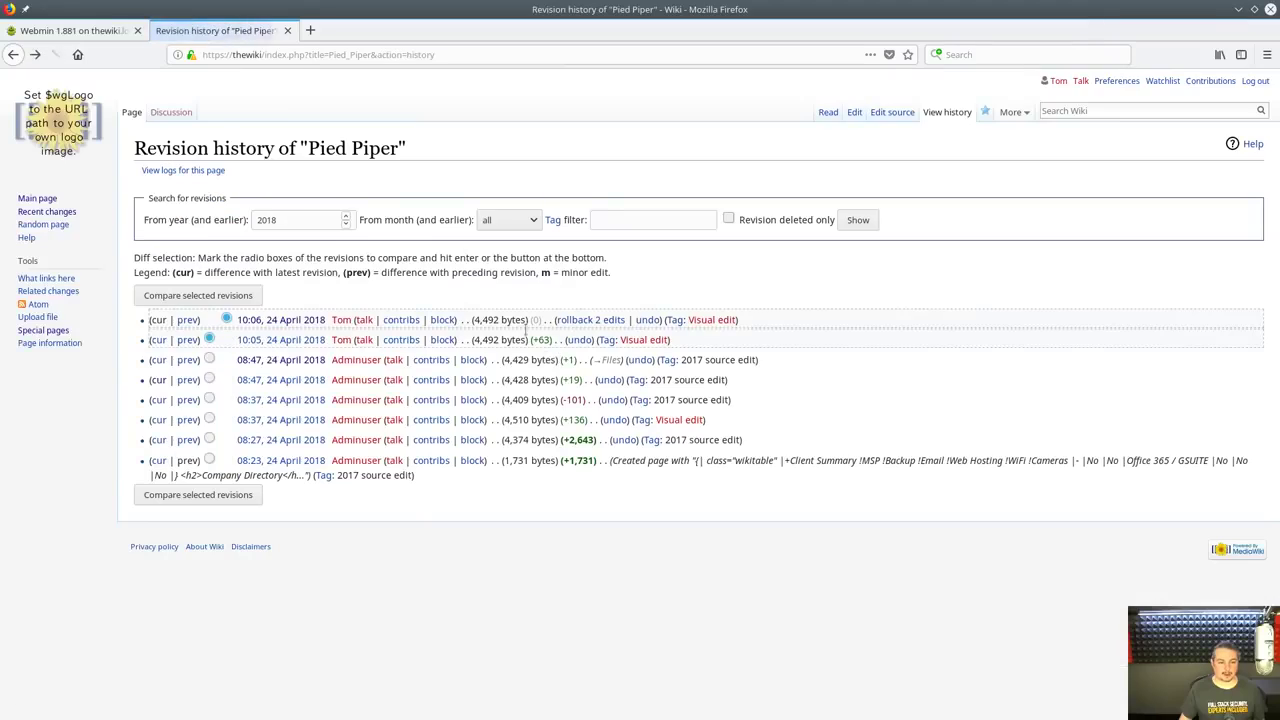
View the 10:05 revision and expand its WiFi table to check the old password
left_click(252, 345)
scroll(446, 351, "down", 7)
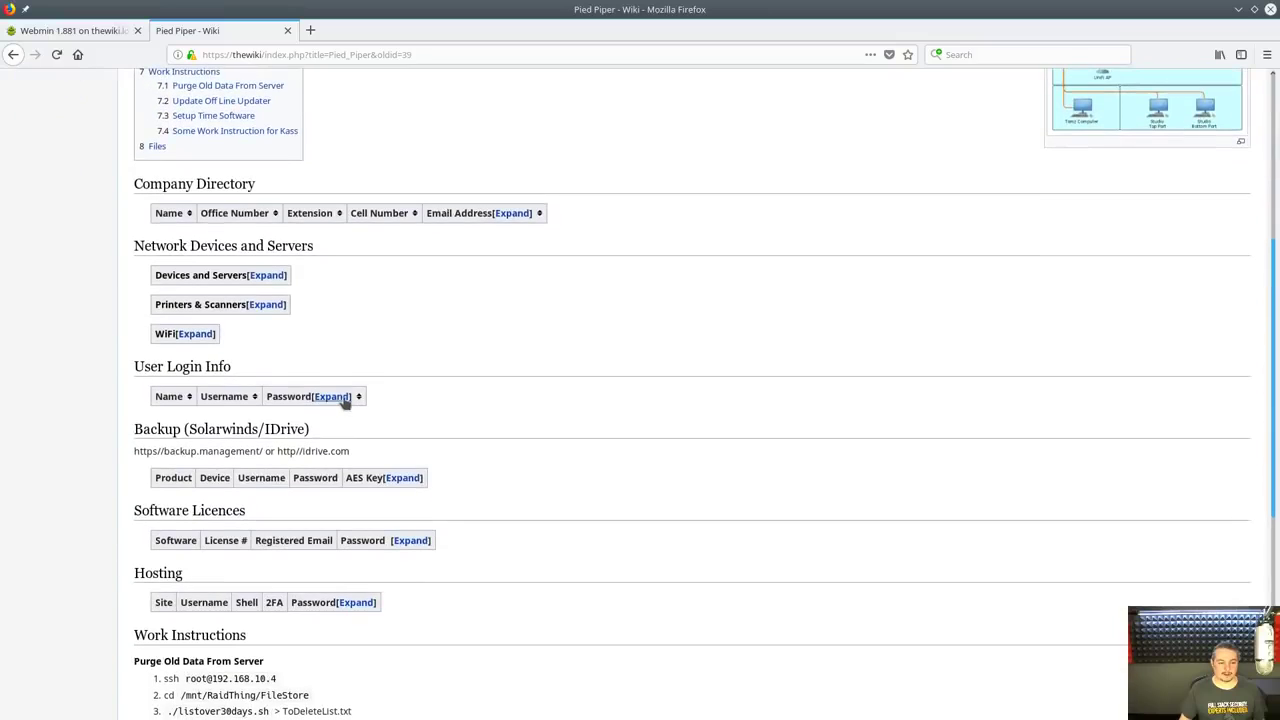
scroll(360, 395, "down", 3)
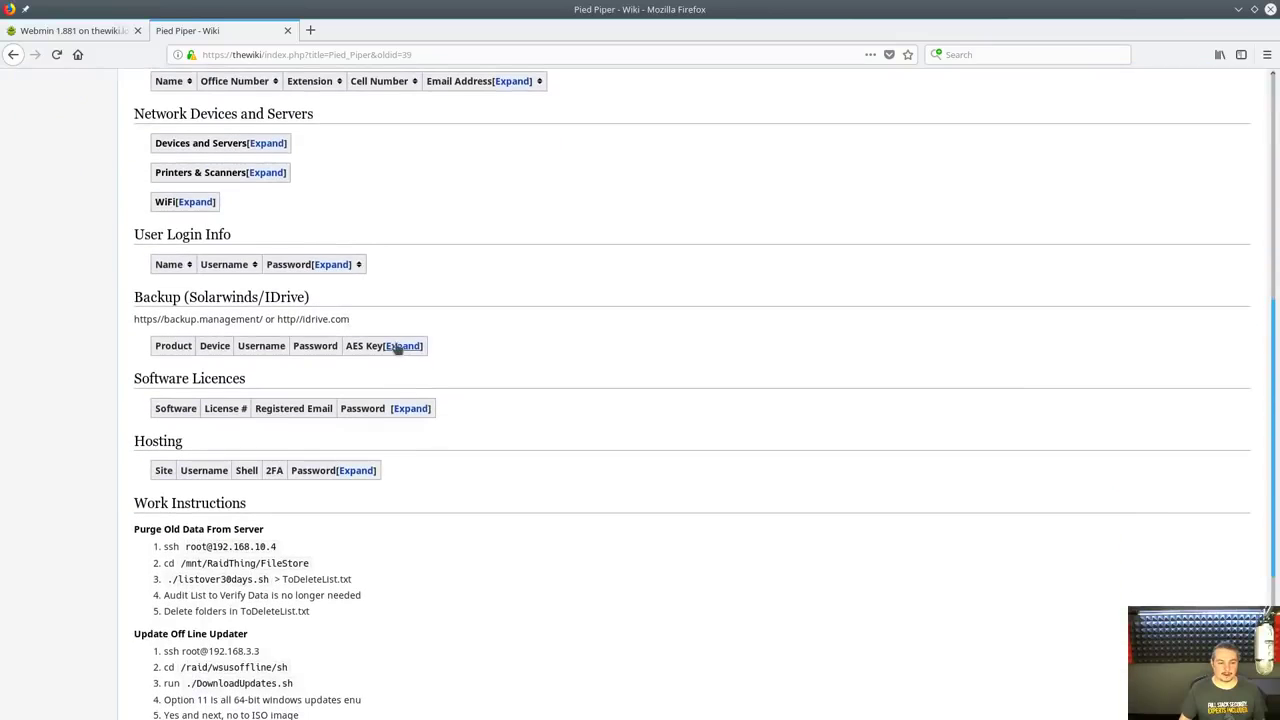
scroll(320, 271, "up", 1)
left_click(198, 246)
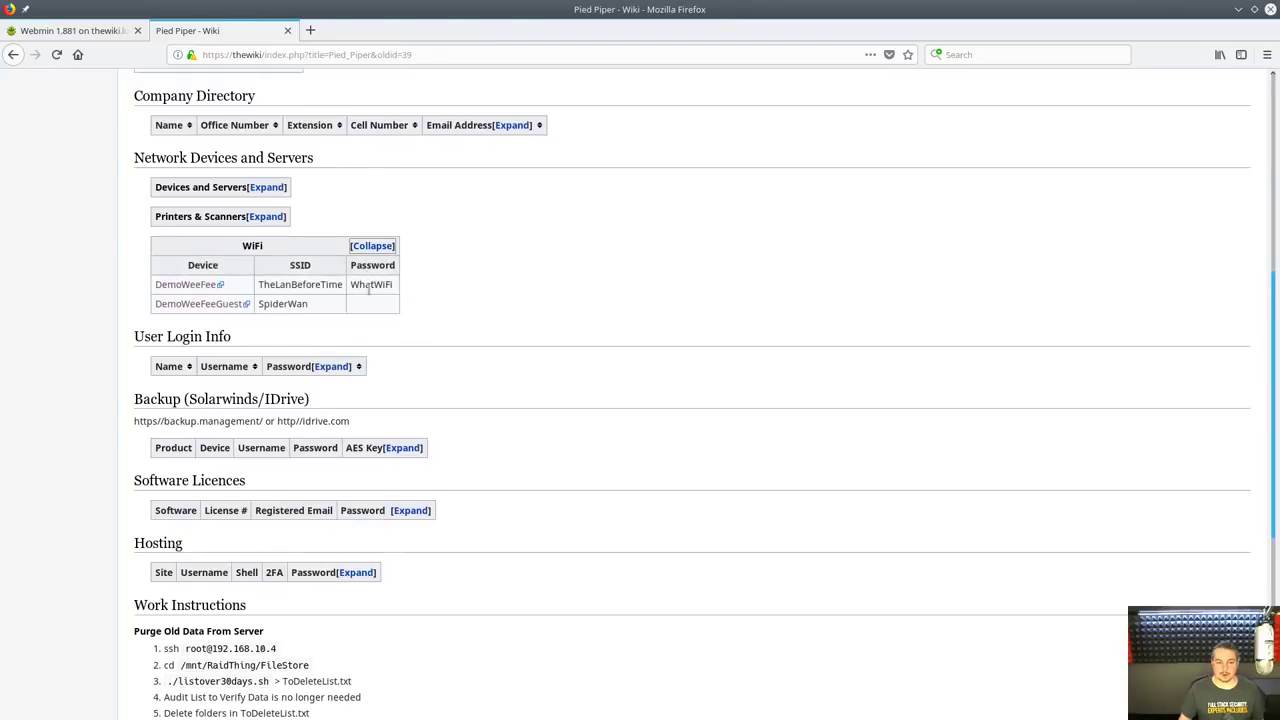
key("alt+Left")
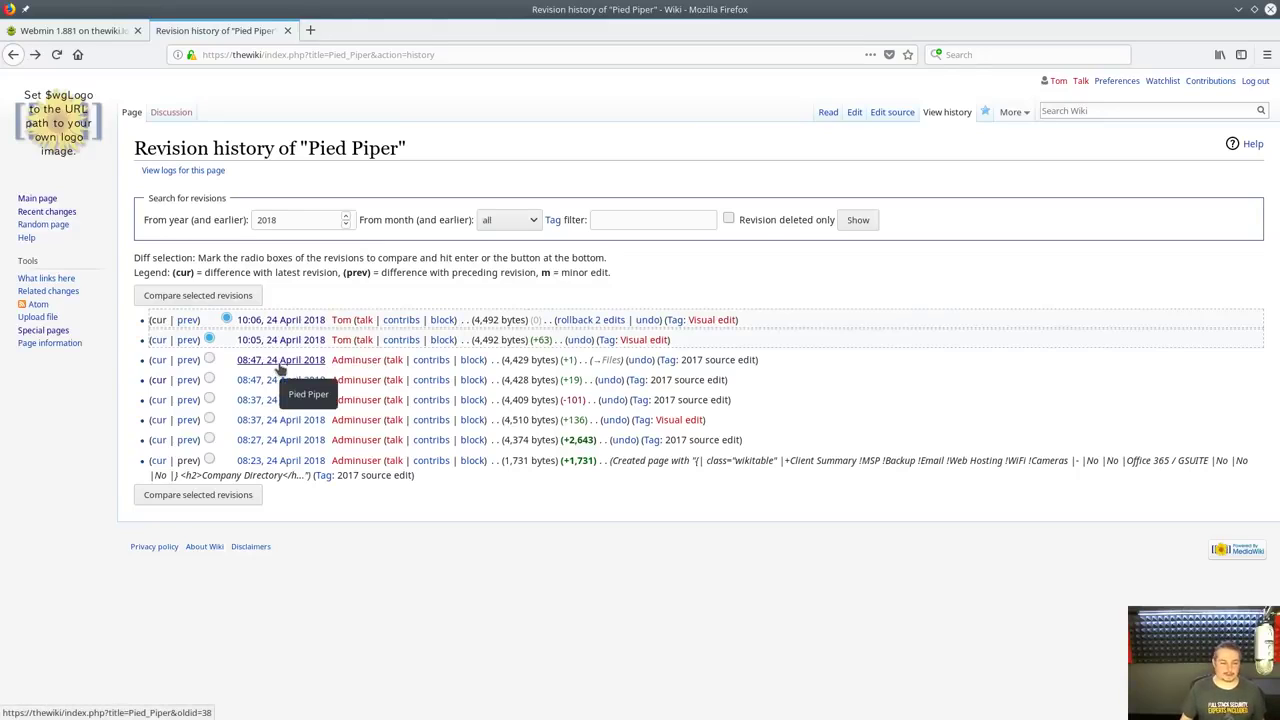
View the 08:47 and oldest 08:23 revisions, expanding the login, printer and device tables
left_click(281, 368)
scroll(652, 349, "down", 5)
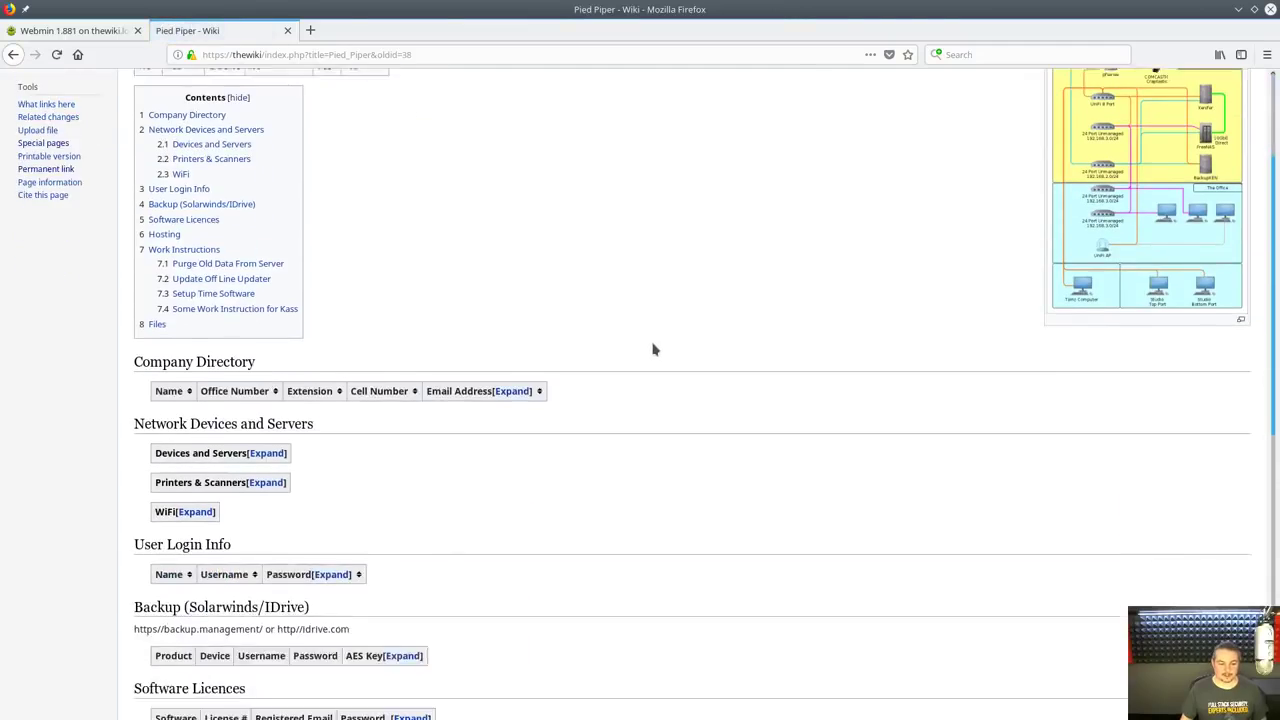
key("alt+Left")
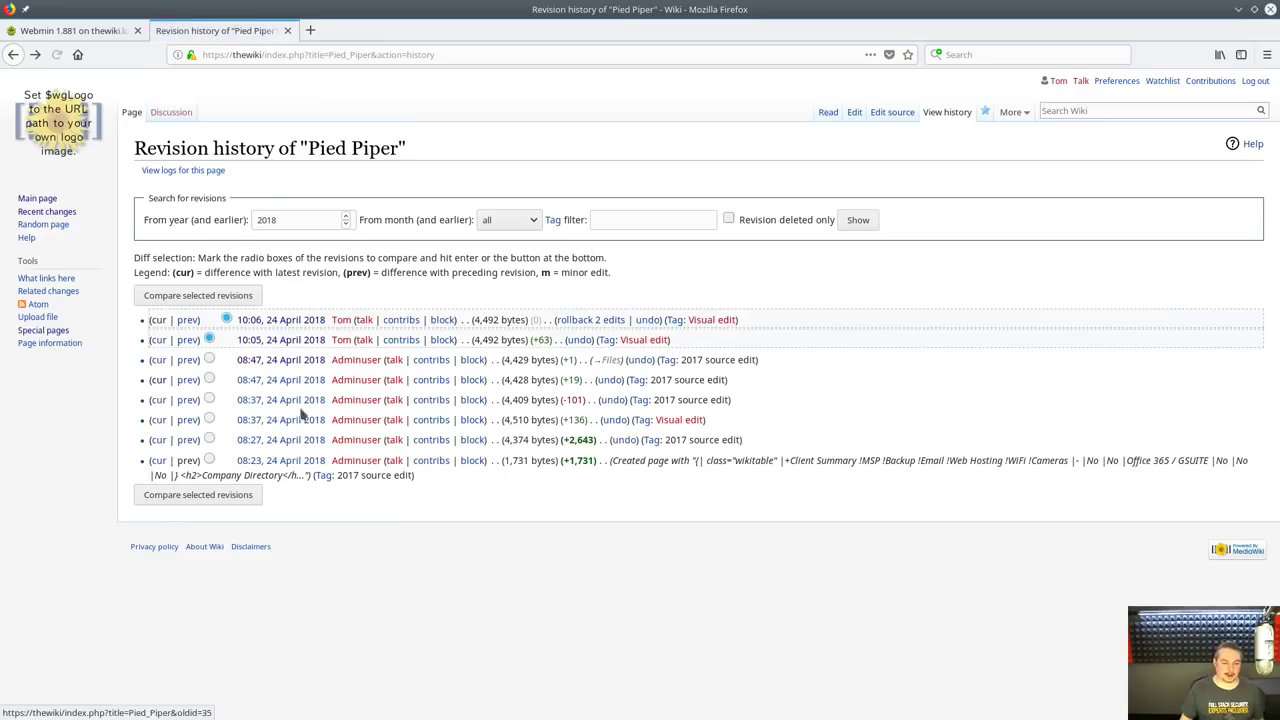
left_click(286, 458)
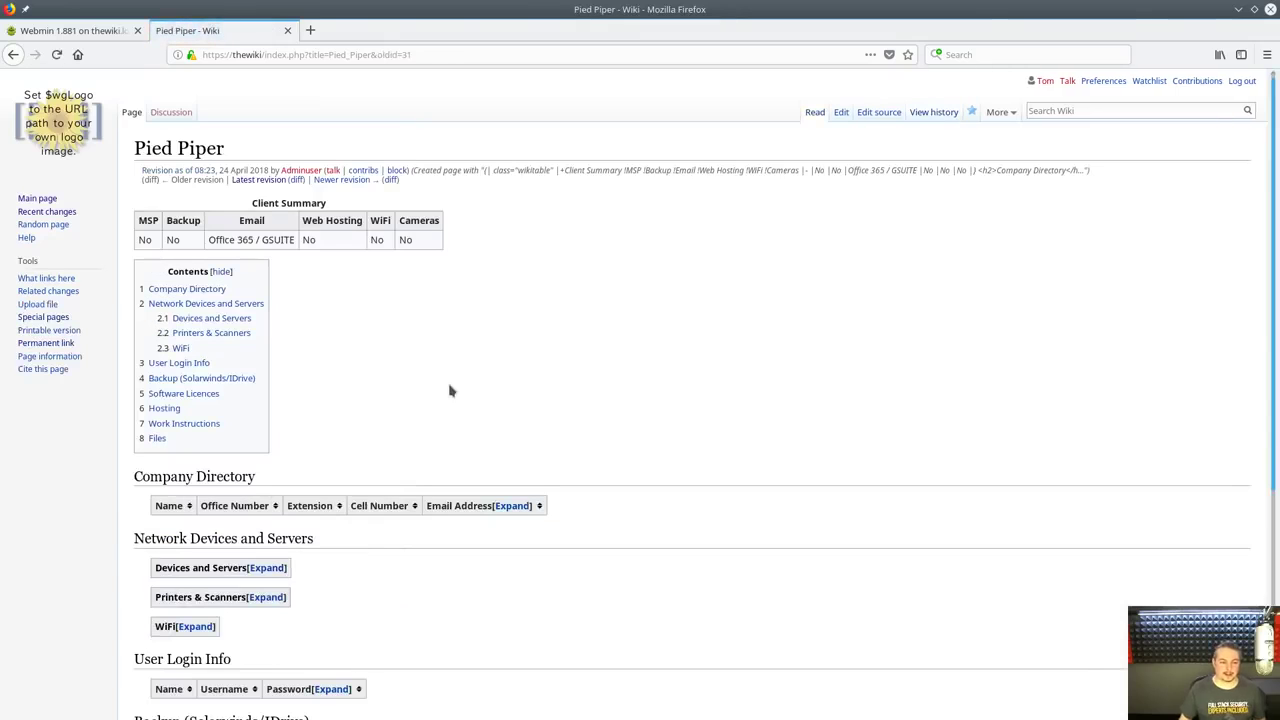
scroll(450, 391, "down", 5)
left_click(333, 425)
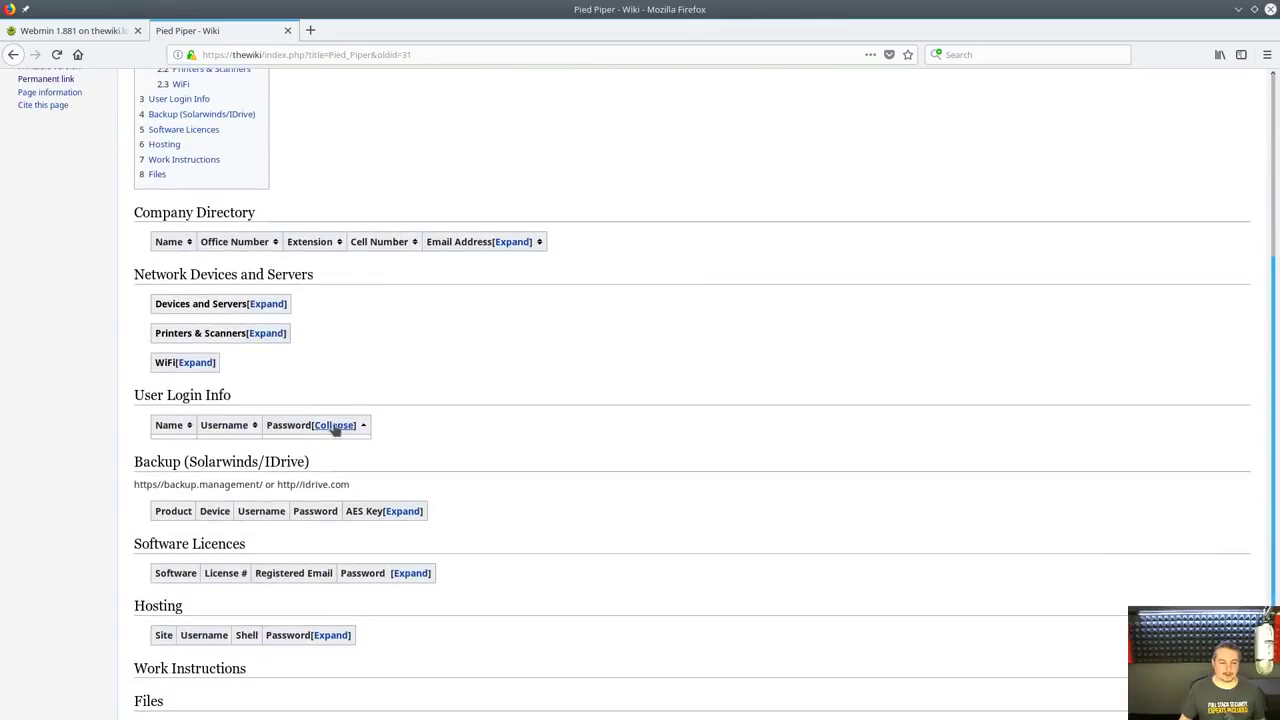
left_click(267, 333)
left_click(267, 303)
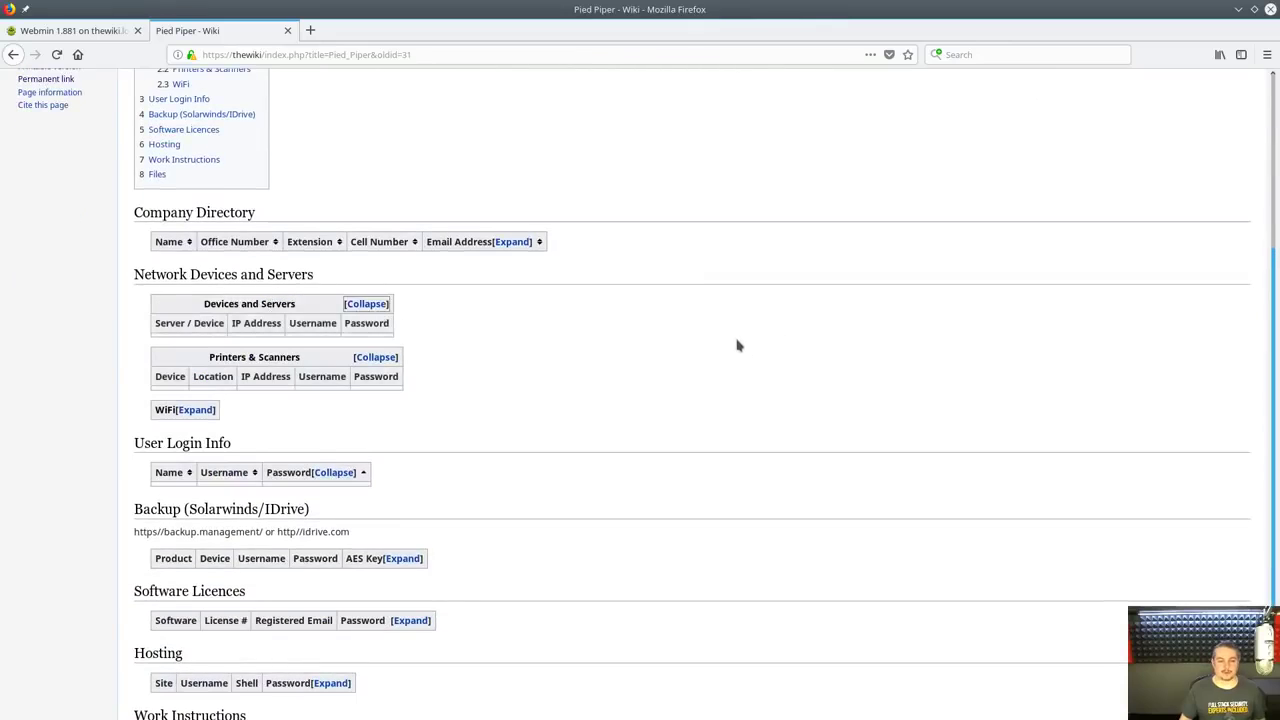
scroll(725, 340, "up", 1)
scroll(725, 340, "up", 5)
key("alt+shift+h")
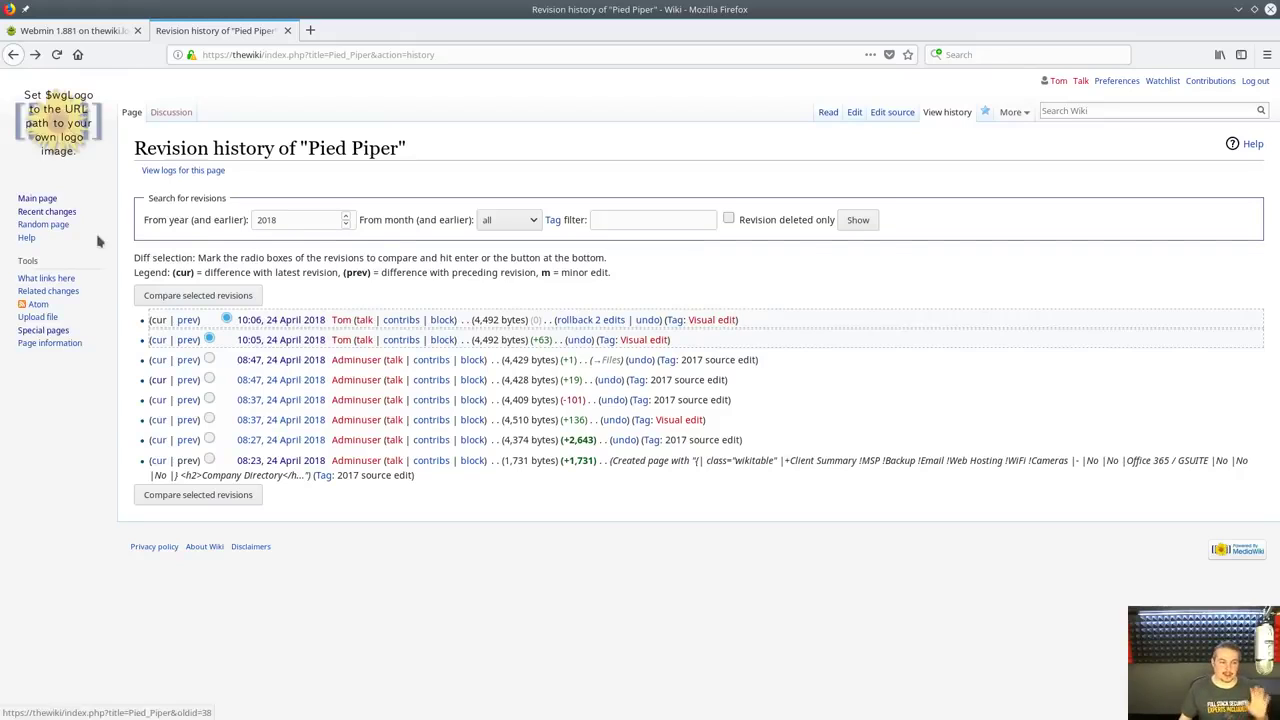
From the Main Page, go to Special pages and open User page view tracker
left_click(42, 199)
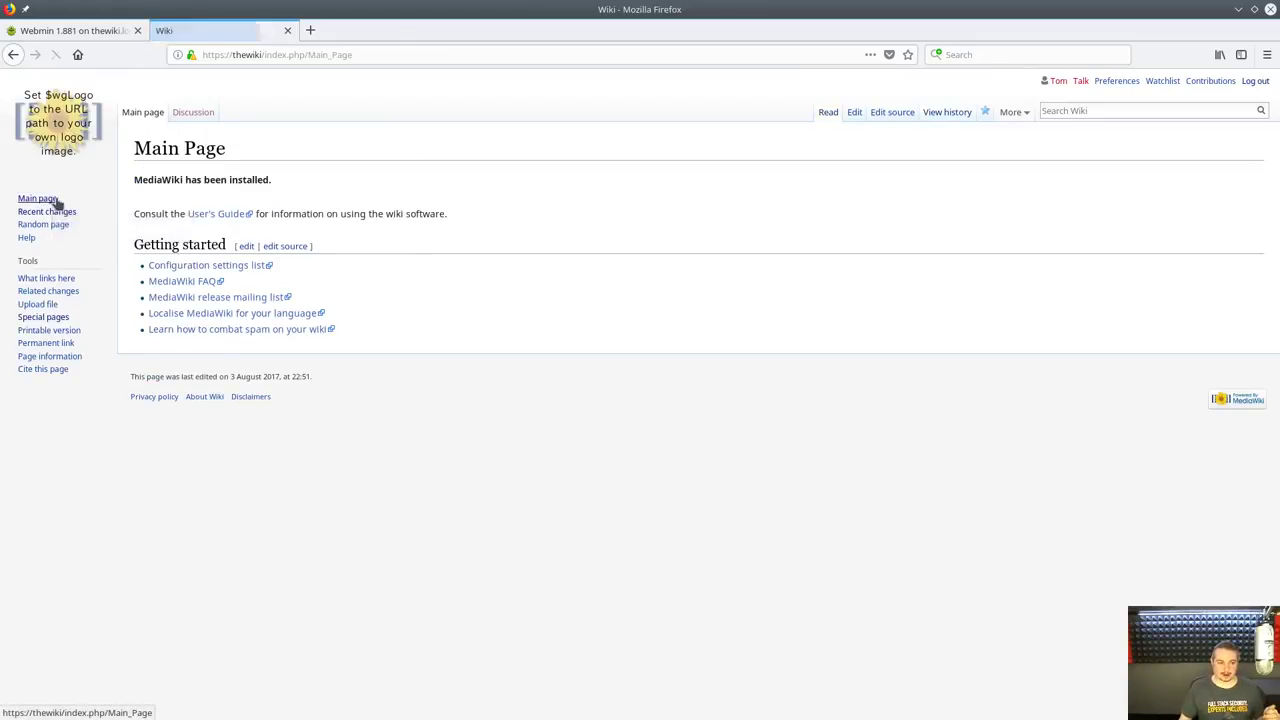
left_click(44, 317)
scroll(493, 448, "down", 10)
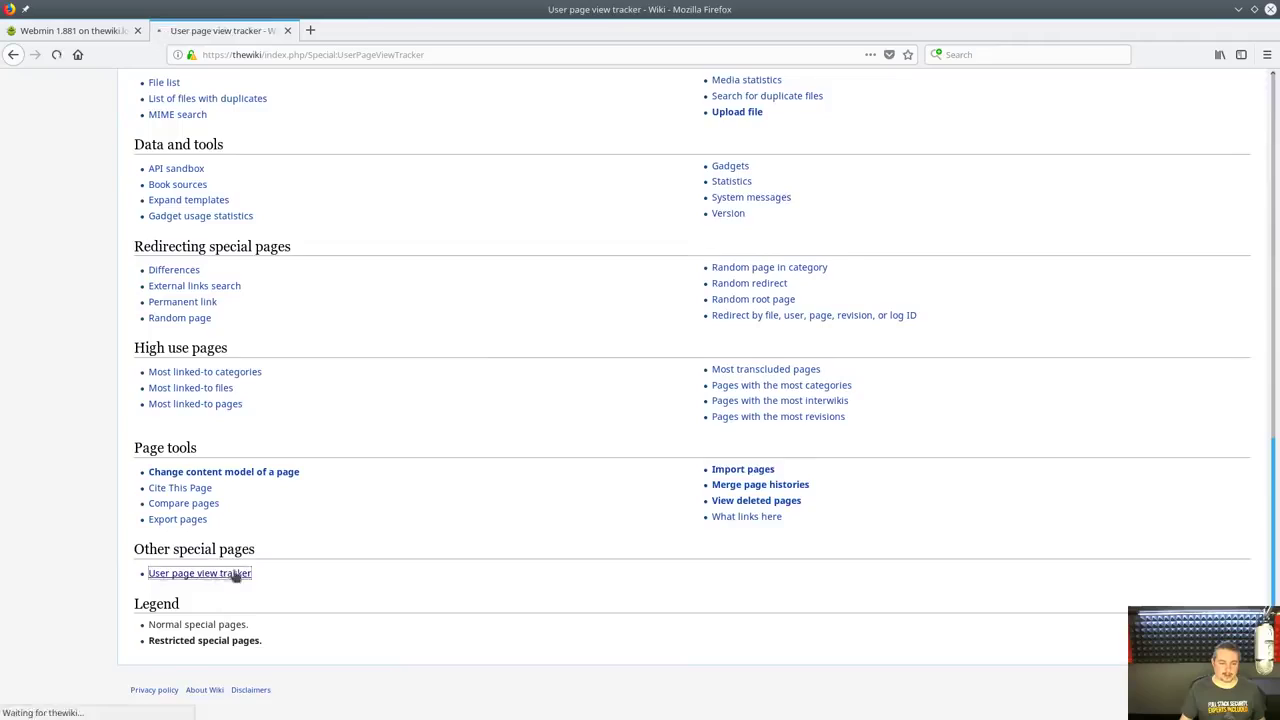
left_click(218, 577)
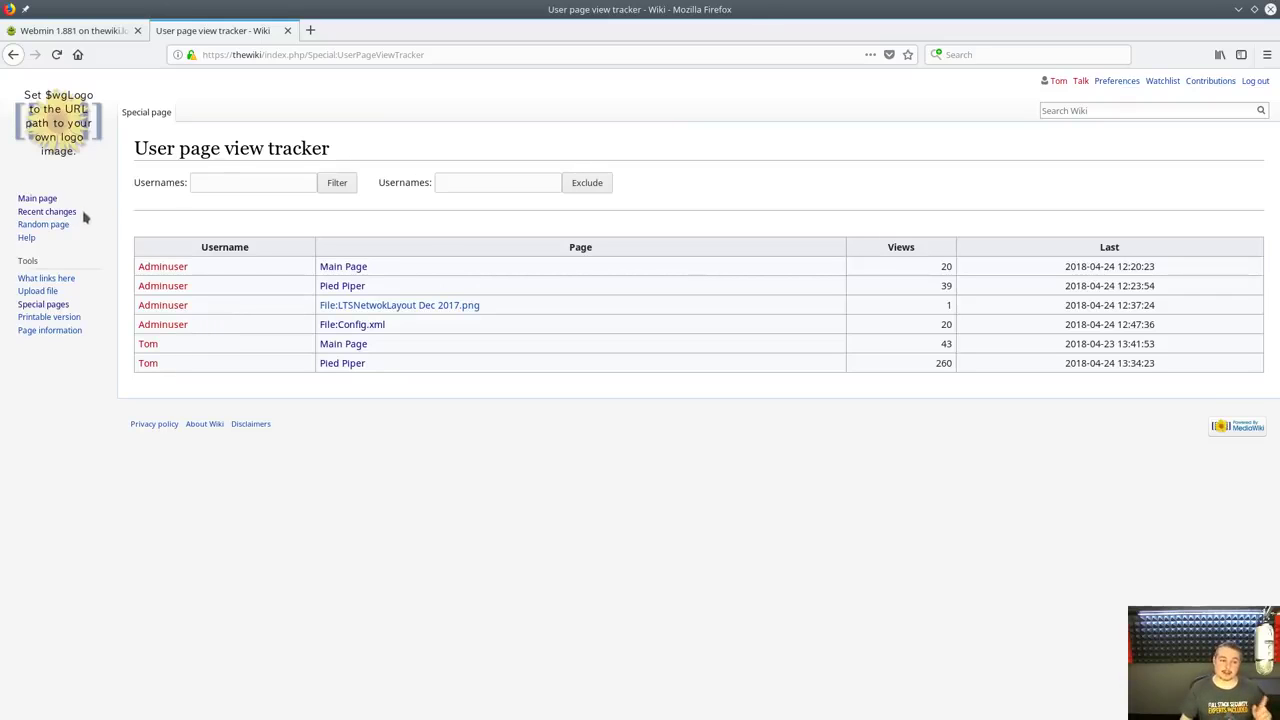
Find the Pied Piper page, delete all its wikitext in source editing, and save it blank
left_click(30, 199)
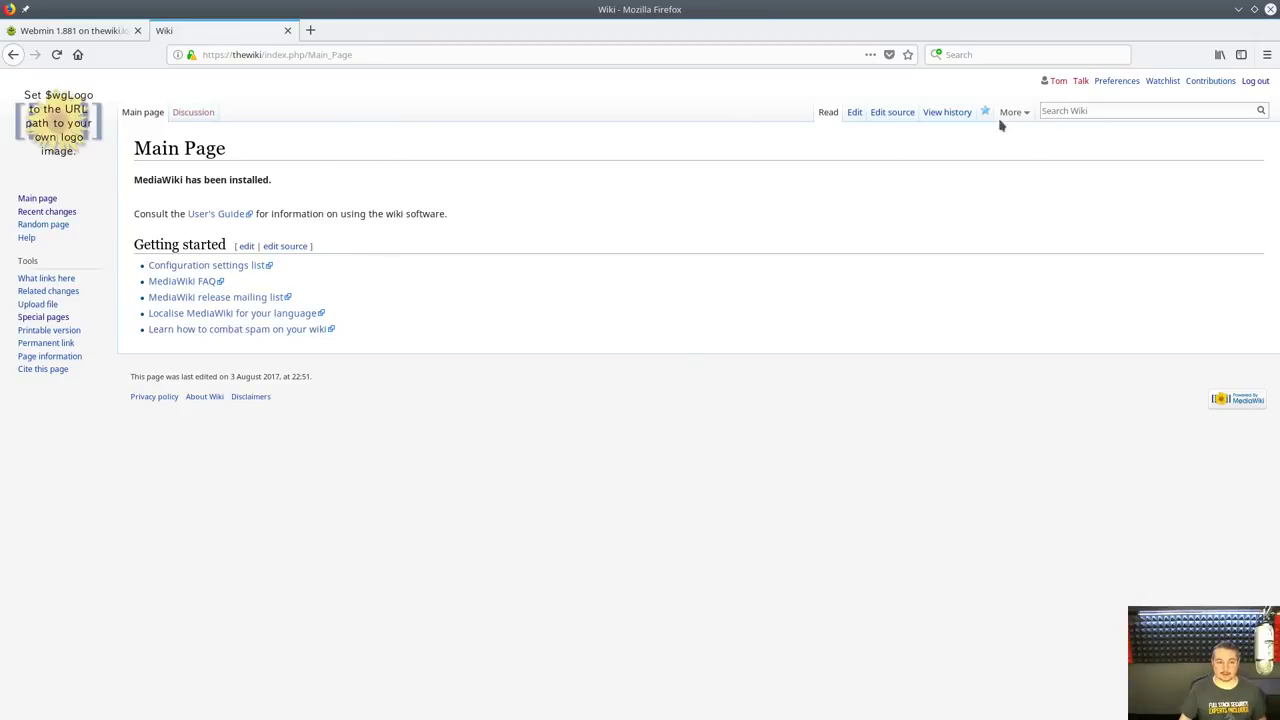
left_click(1043, 111)
type("pied")
key("Down")
key("Return")
left_click(841, 114)
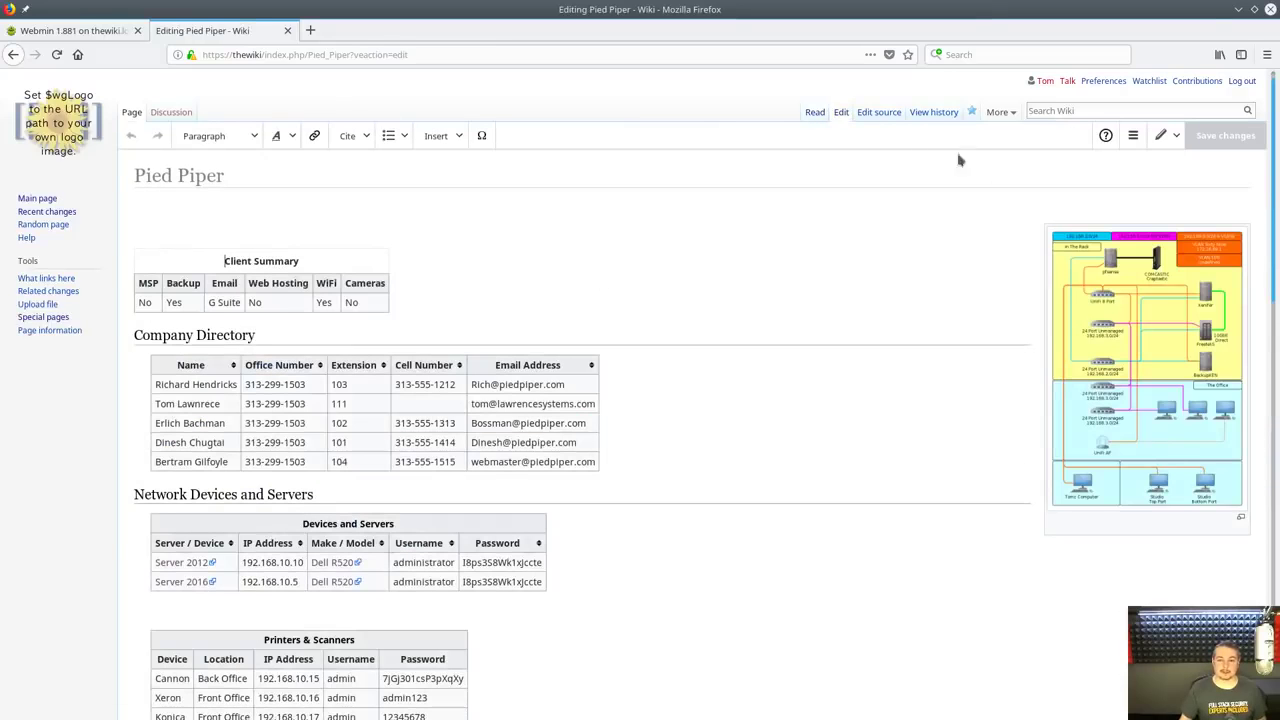
left_click(878, 112)
key("ctrl+a")
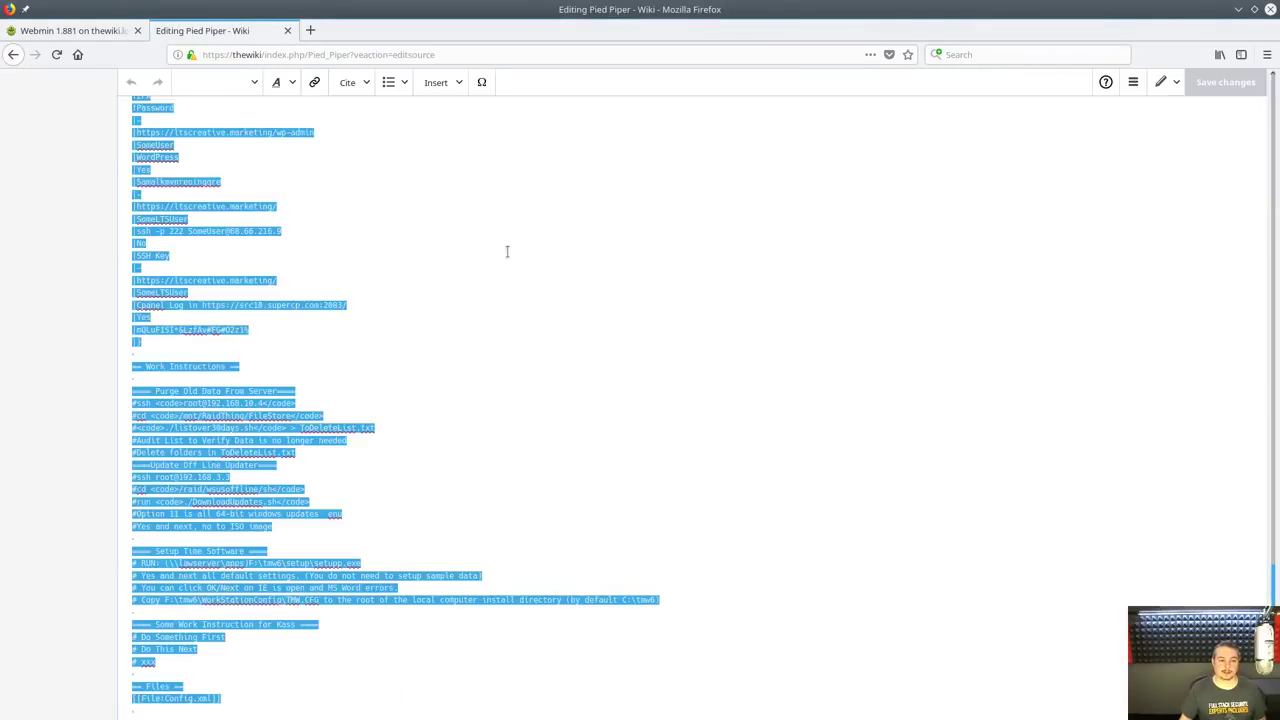
key("Delete")
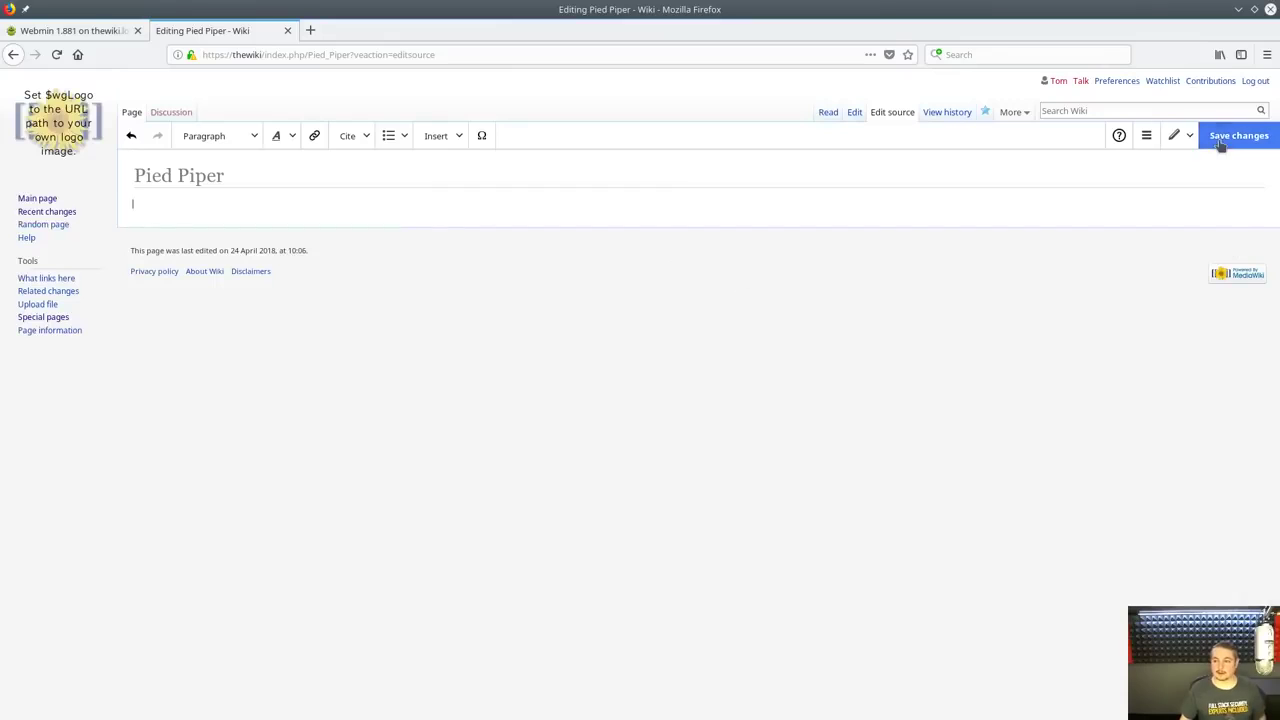
left_click(1230, 137)
left_click(749, 306)
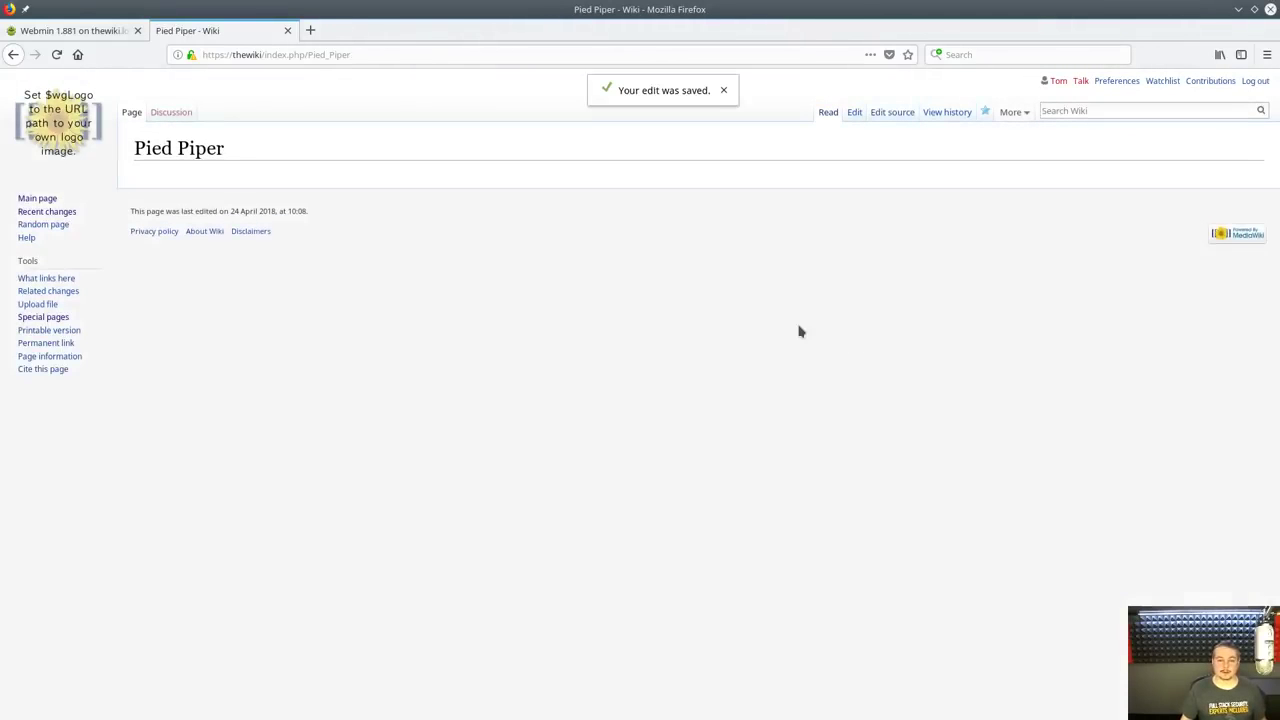
Log out and log back in as the administrator account, skipping the password change prompt
left_click(30, 202)
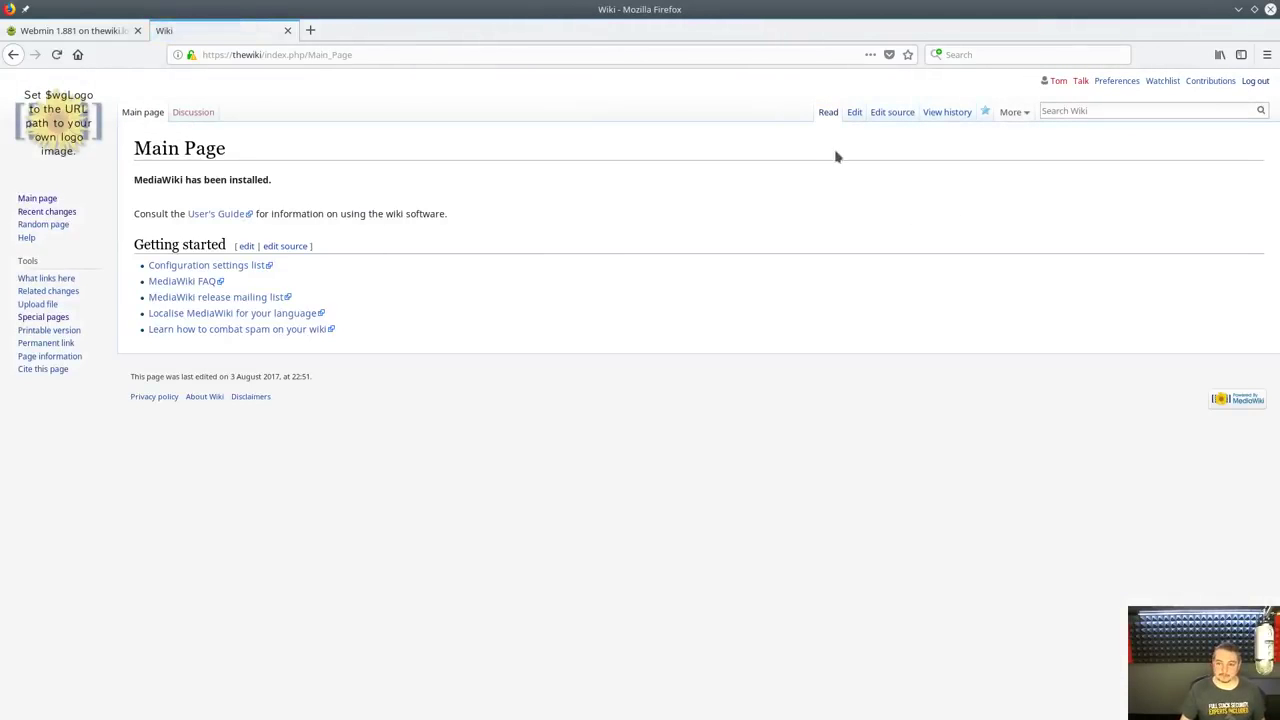
left_click(1256, 80)
left_click(196, 218)
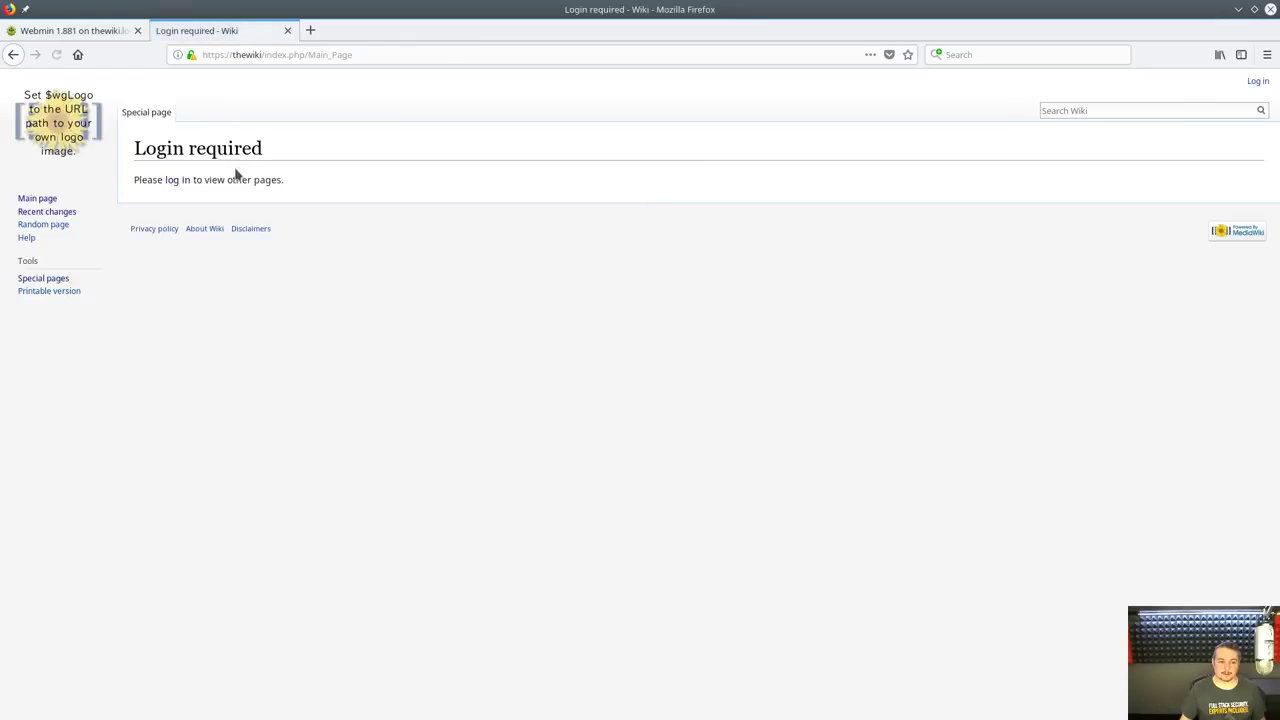
left_click(170, 180)
double_click(234, 200)
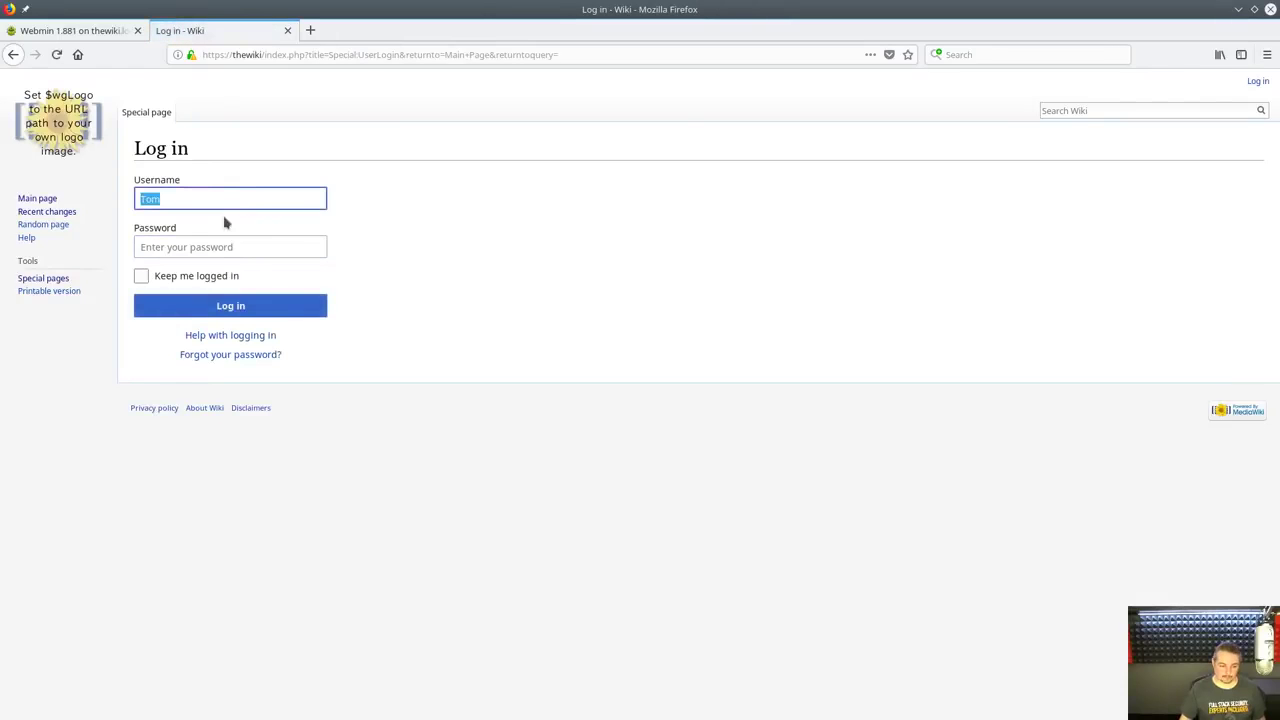
type("adminuser")
key("Tab")
type("•••••••••")
key("Return")
left_click(250, 423)
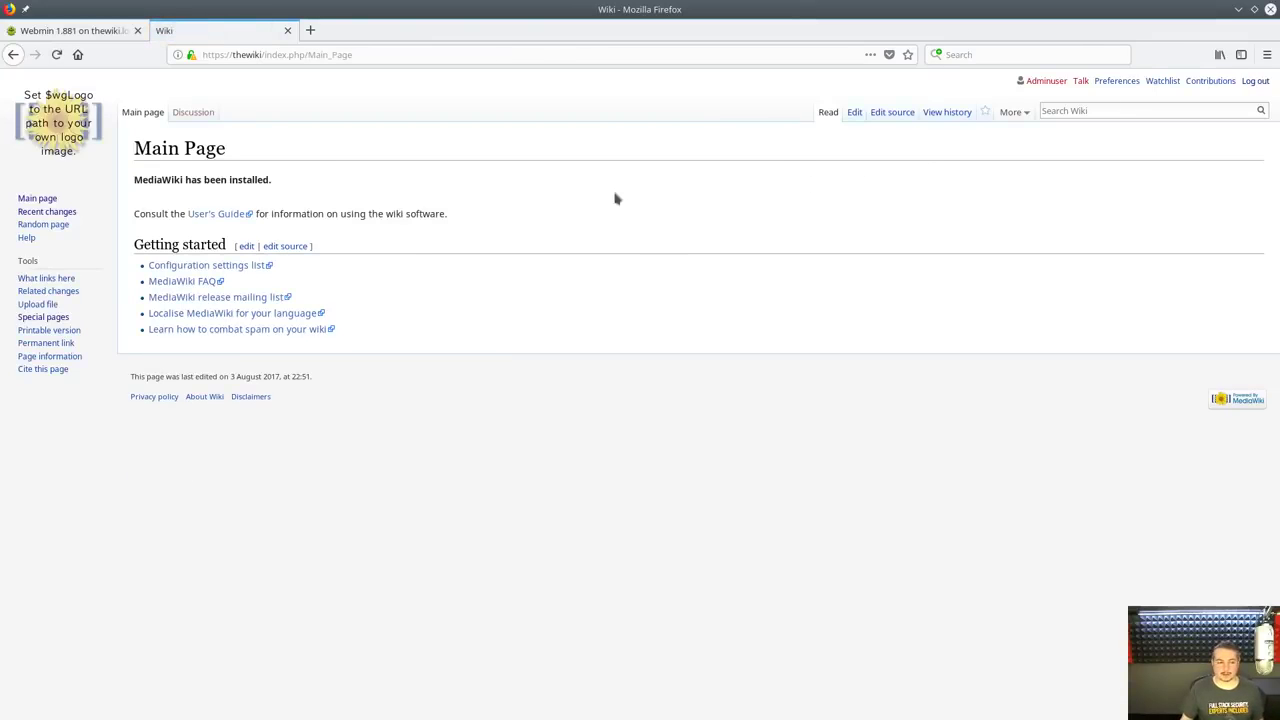
Open Pied Piper's history and inspect the 10:06 revision and its undo option
left_click(1072, 111)
mouse_move(1027, 113)
type("Pi")
key("Down")
key("Return")
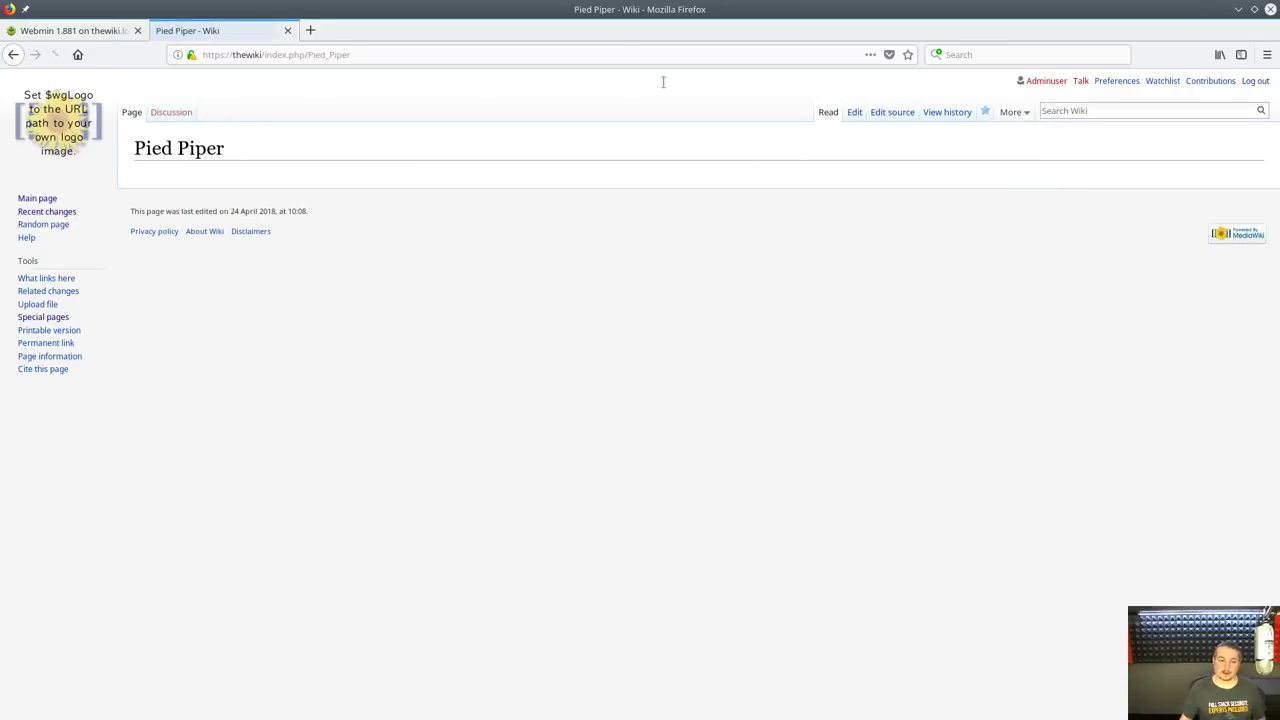
left_click(958, 112)
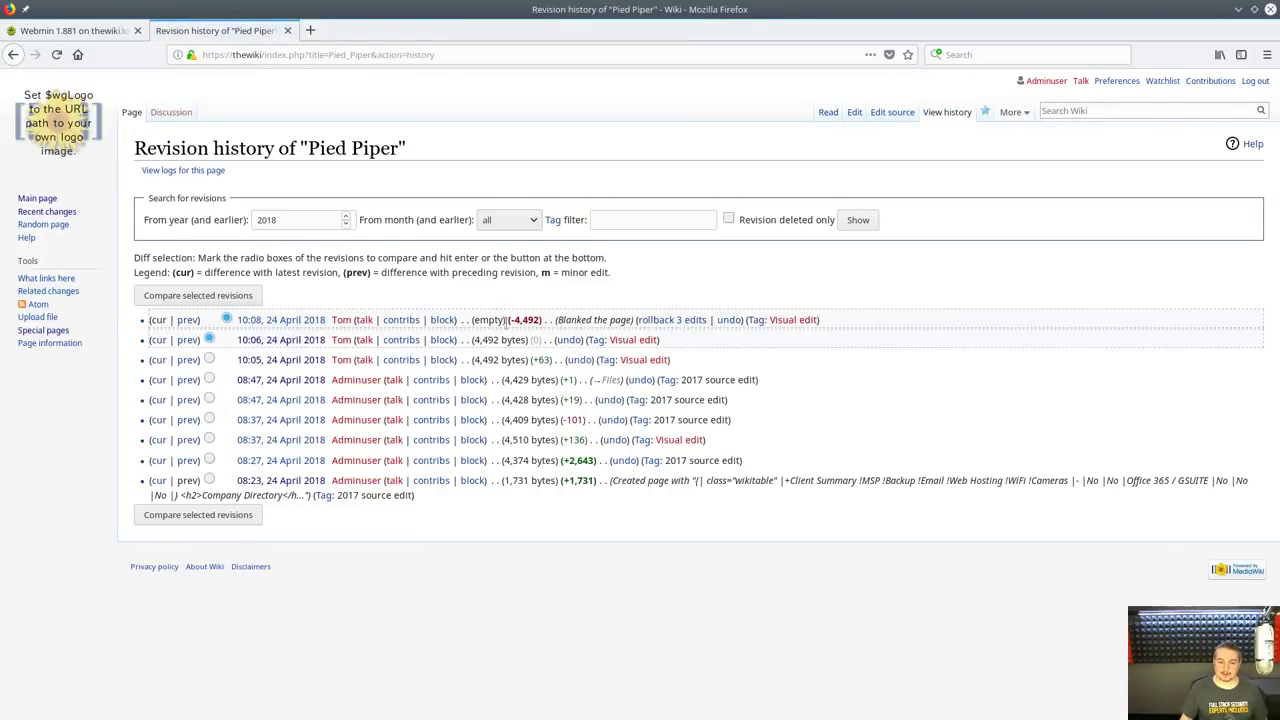
left_click(276, 340)
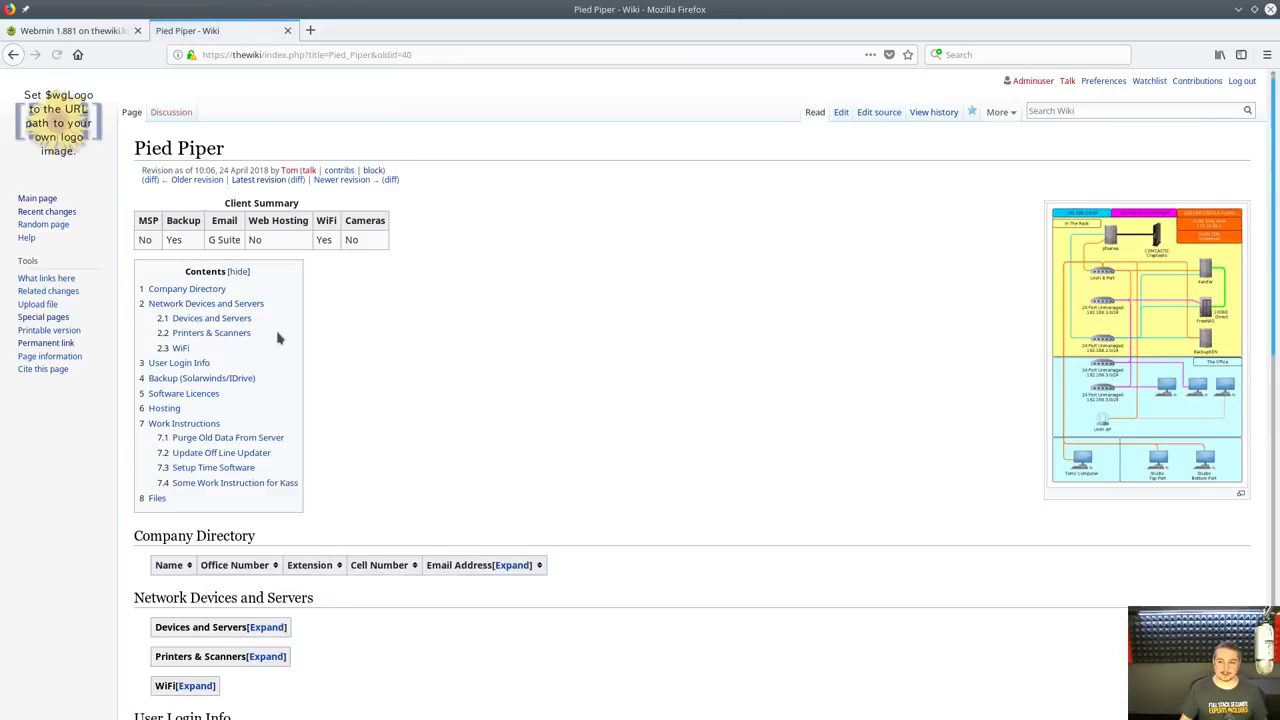
scroll(478, 355, "down", 5)
key("alt+Left")
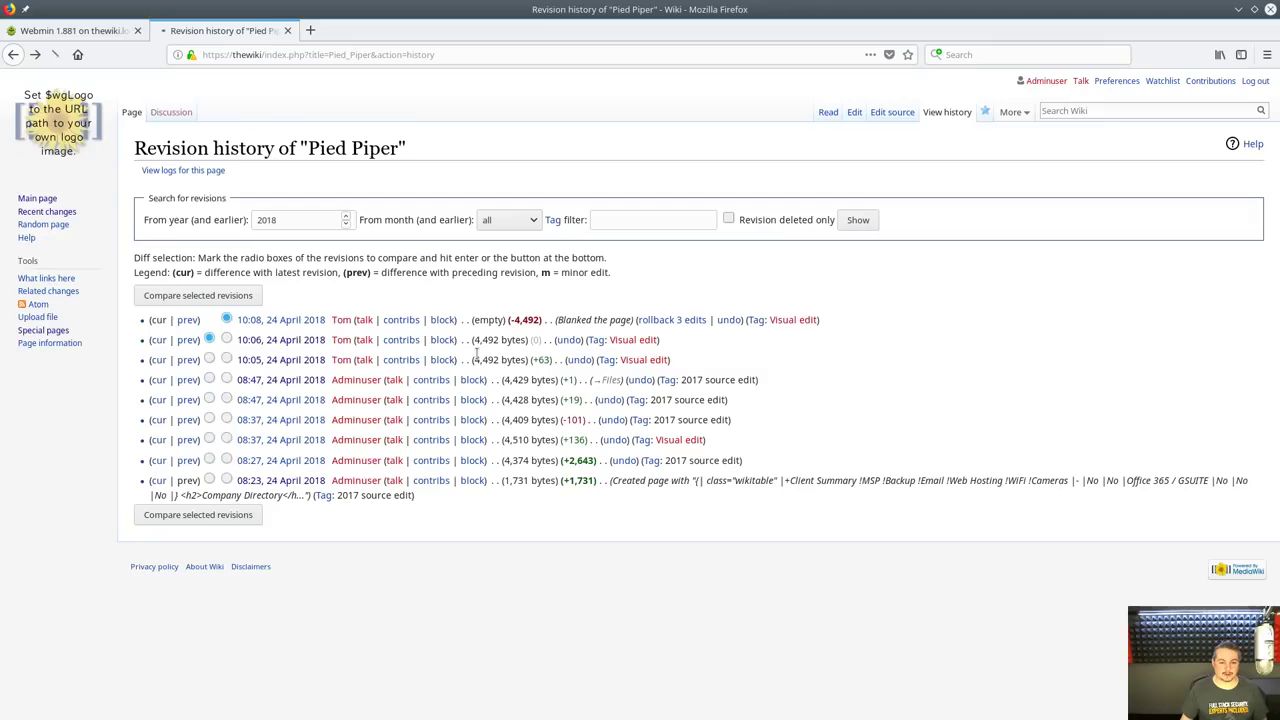
left_click(569, 340)
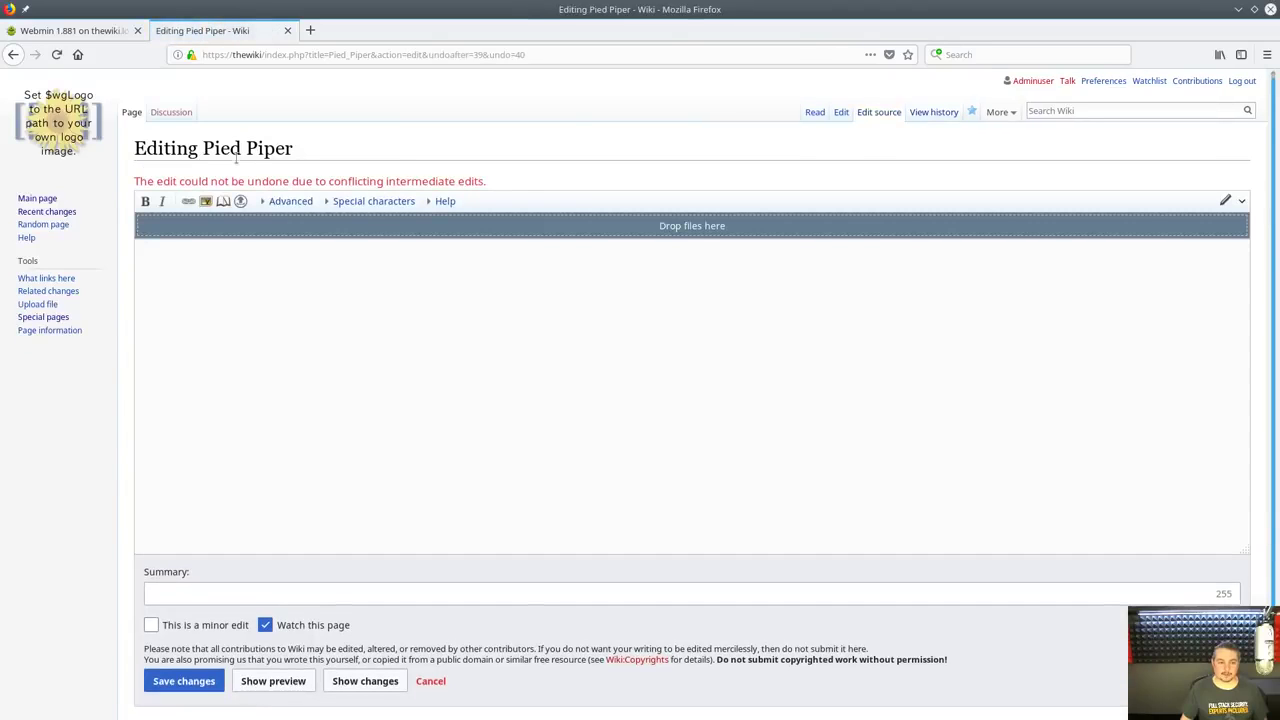
key("alt+Left")
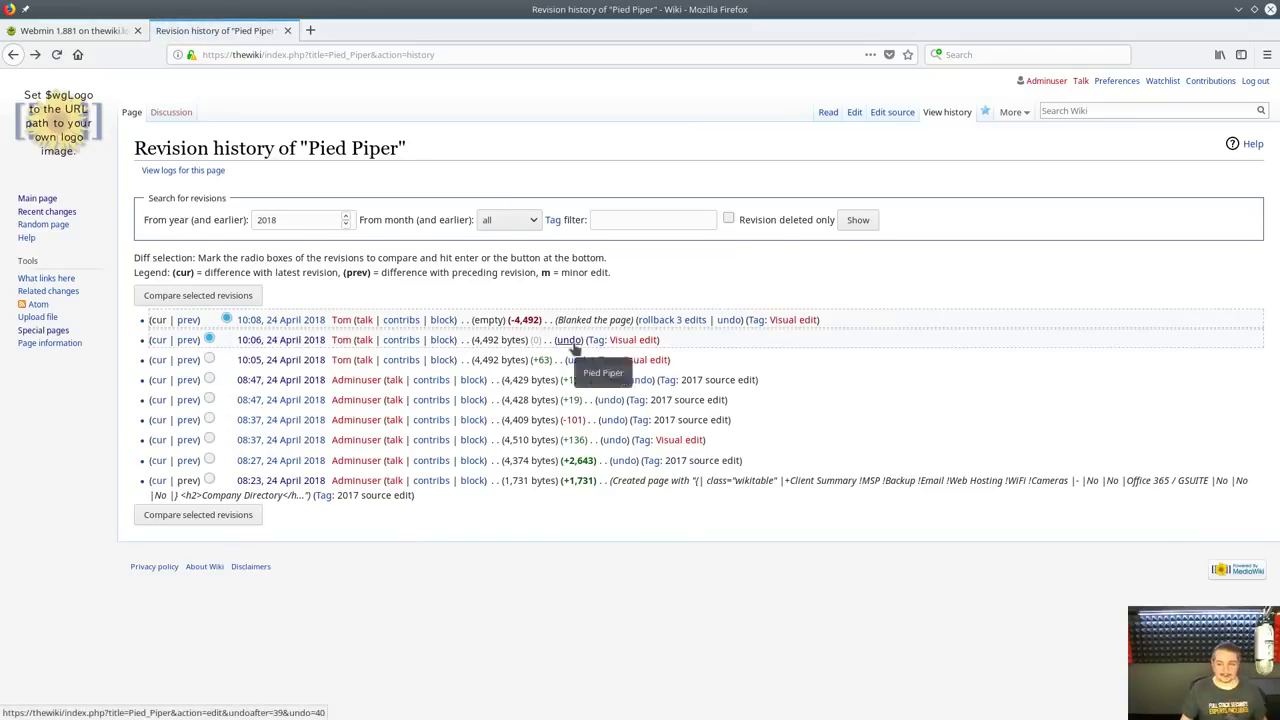
Undo the 10:08 blanking edit and save the restored page content
left_click(728, 322)
scroll(643, 514, "down", 6)
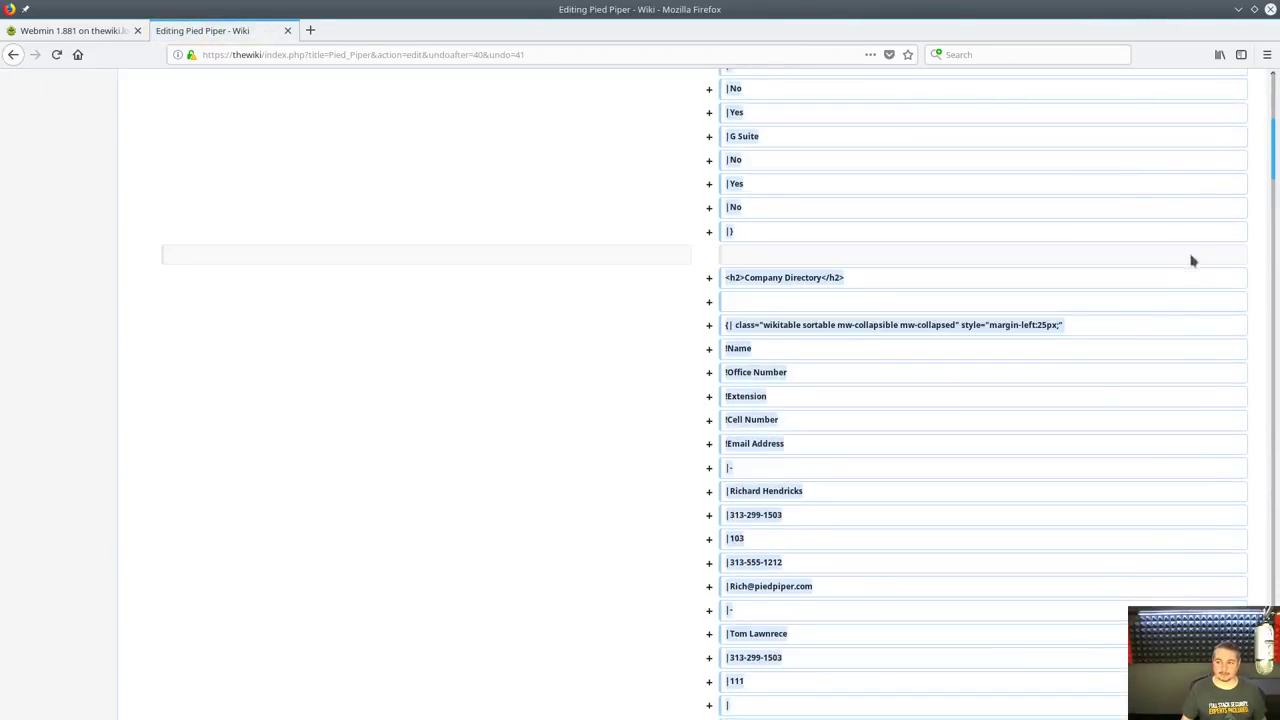
scroll(1228, 486, "down", 15)
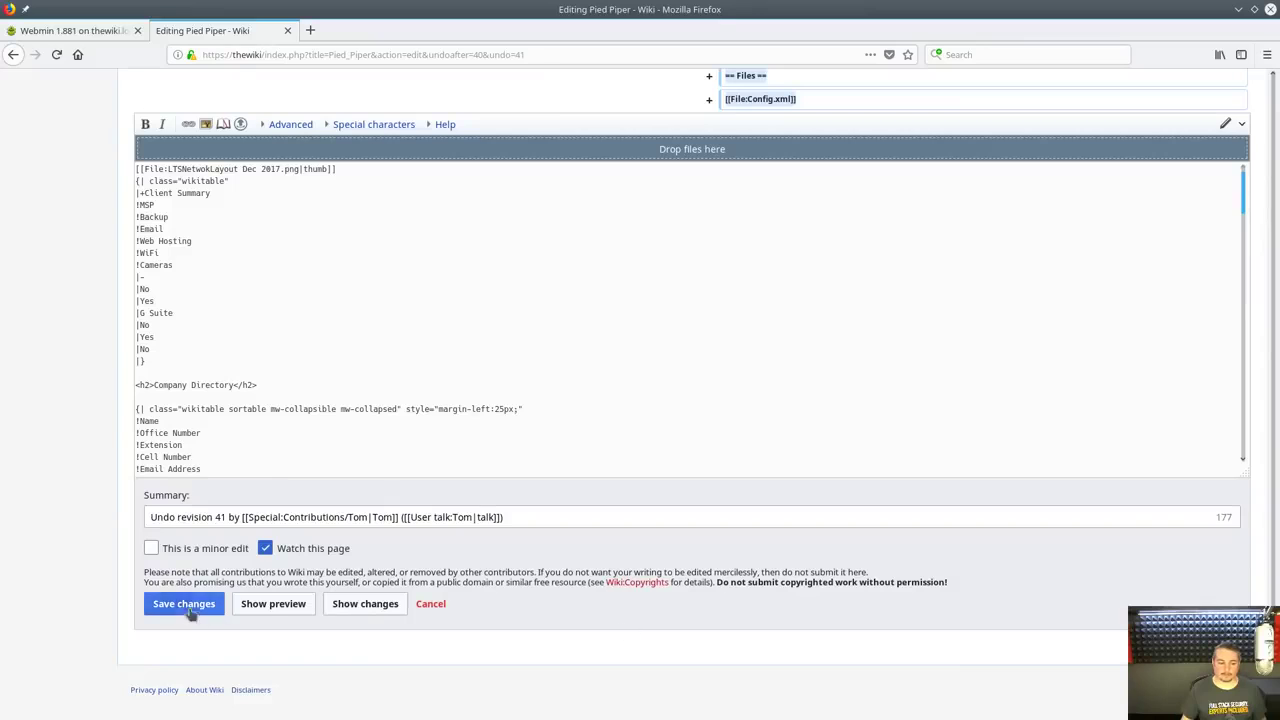
left_click(183, 605)
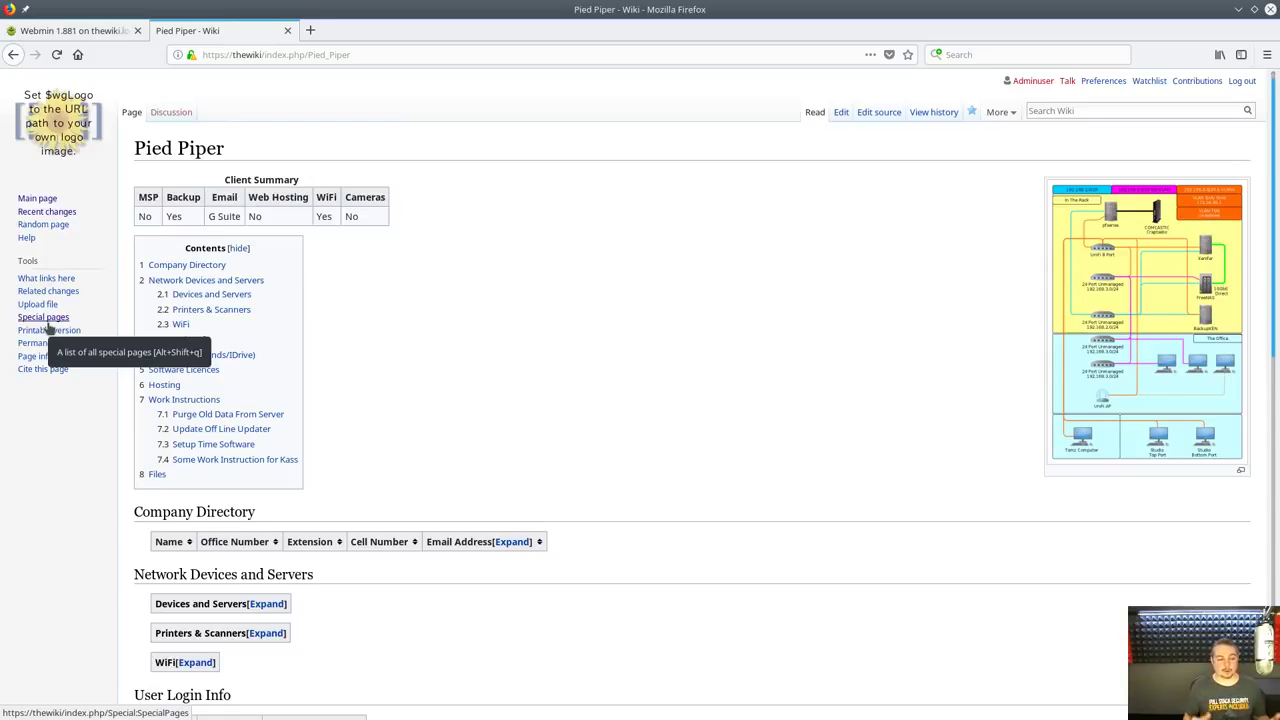
From Special pages, create a new user account with a username and password
left_click(45, 318)
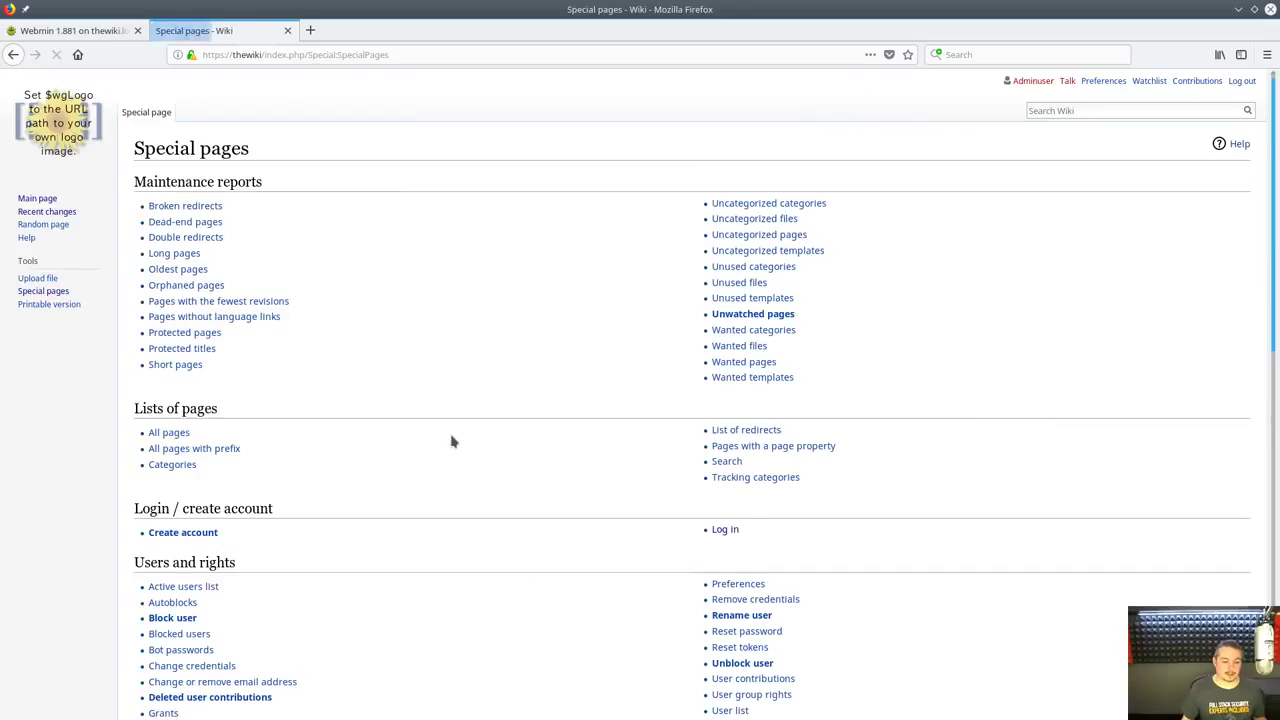
scroll(450, 439, "down", 3)
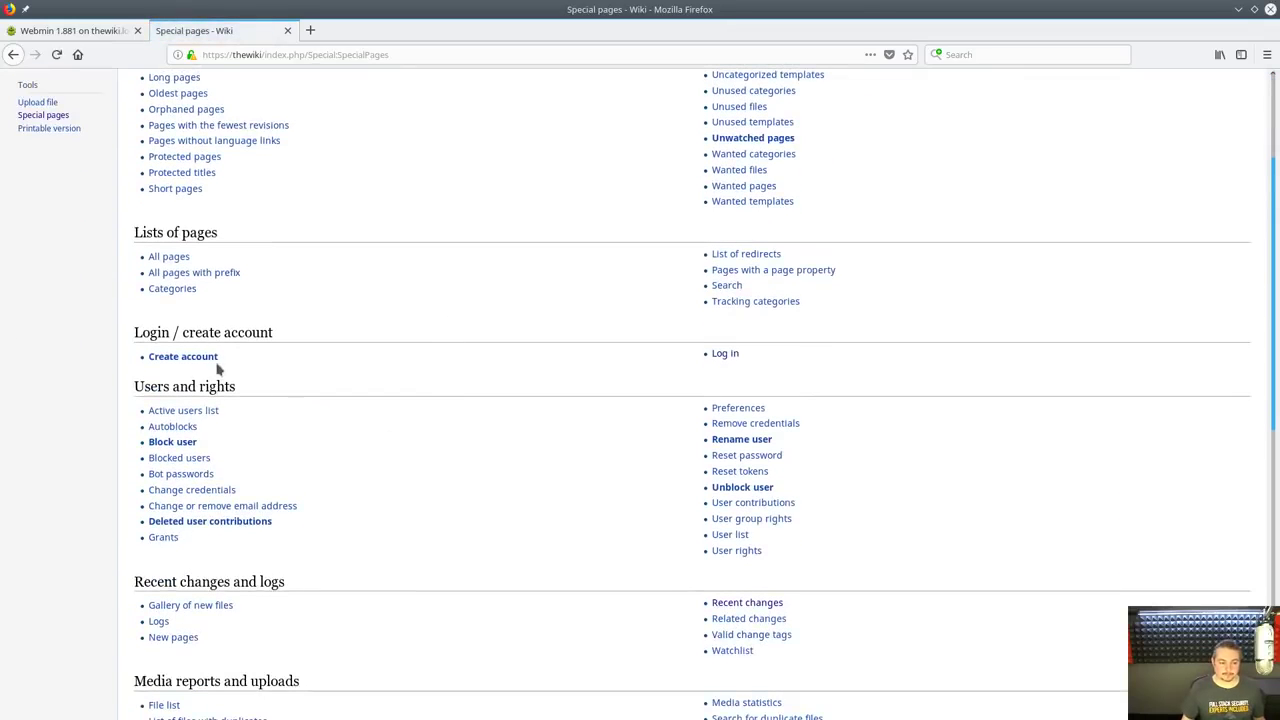
left_click(184, 357)
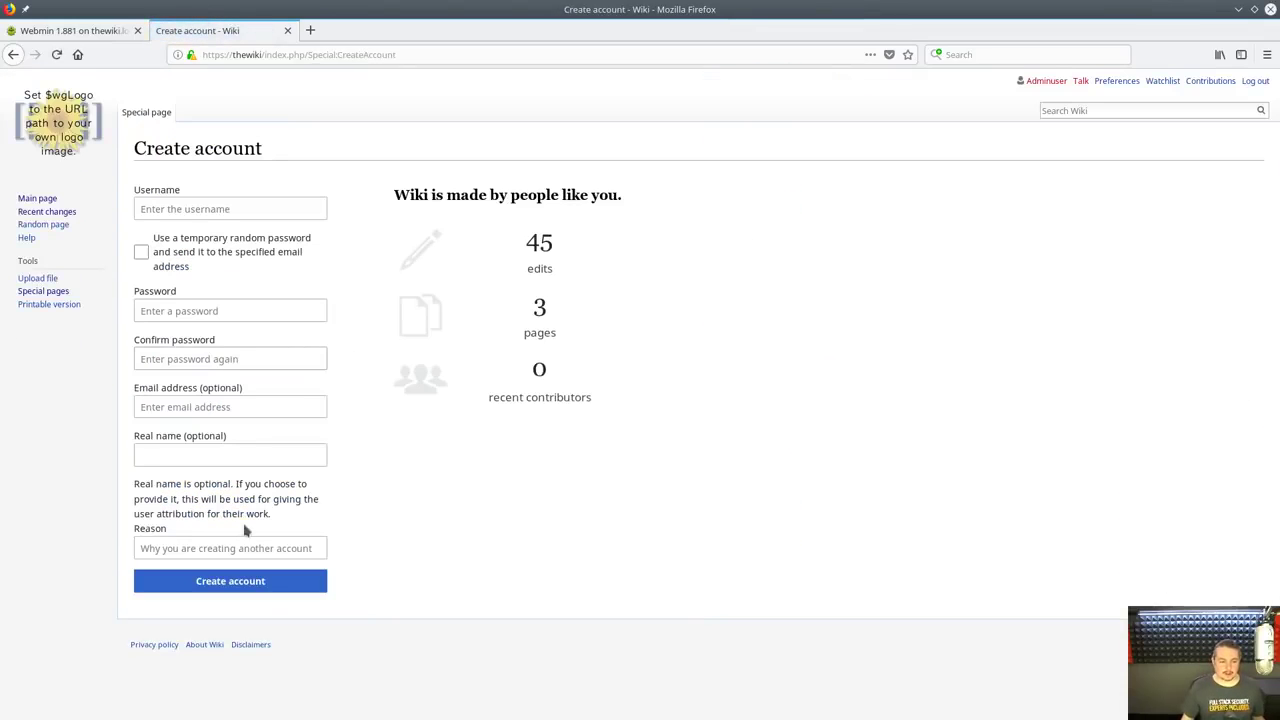
left_click(286, 210)
type("bob")
key("Tab")
key("Tab")
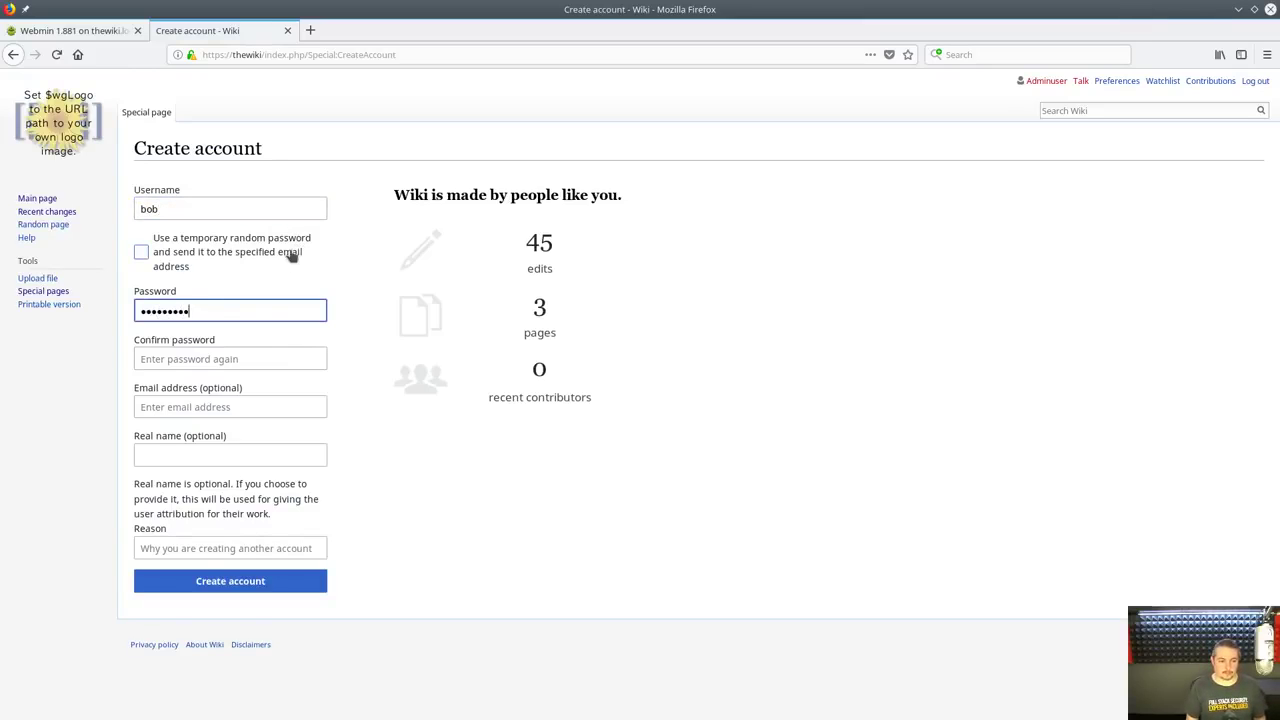
key("Tab")
key("Tab")
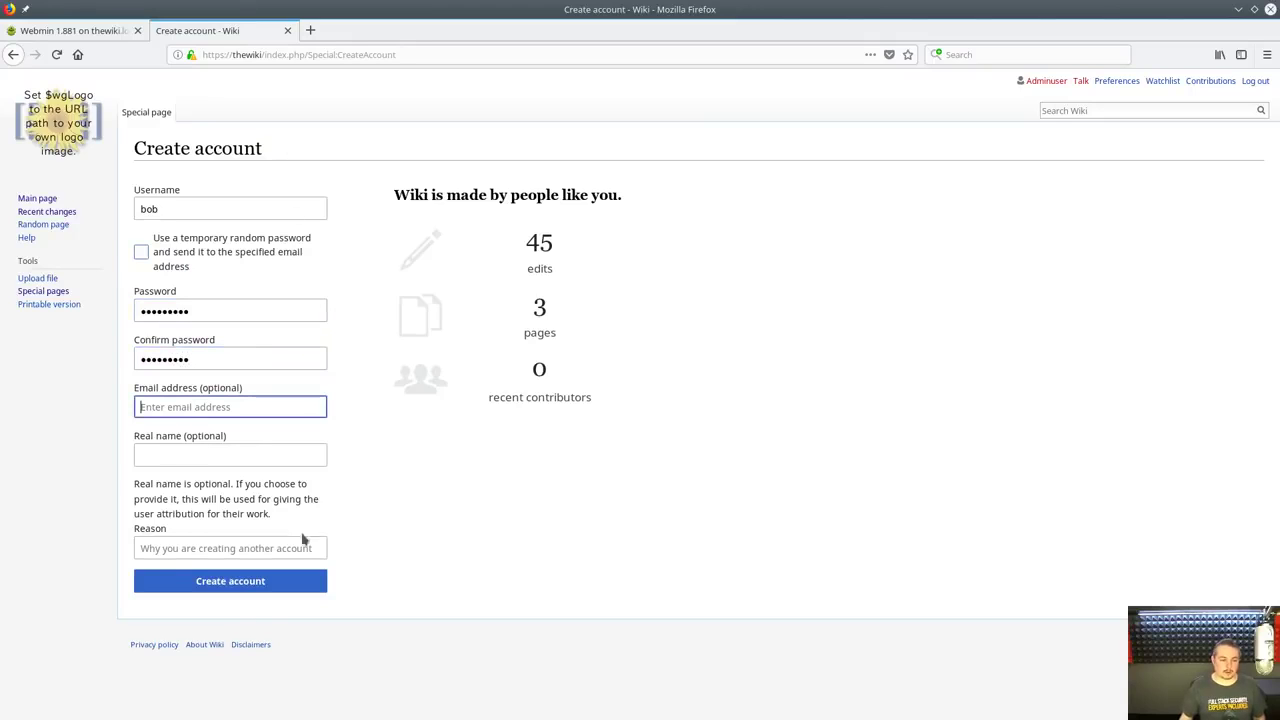
left_click(256, 587)
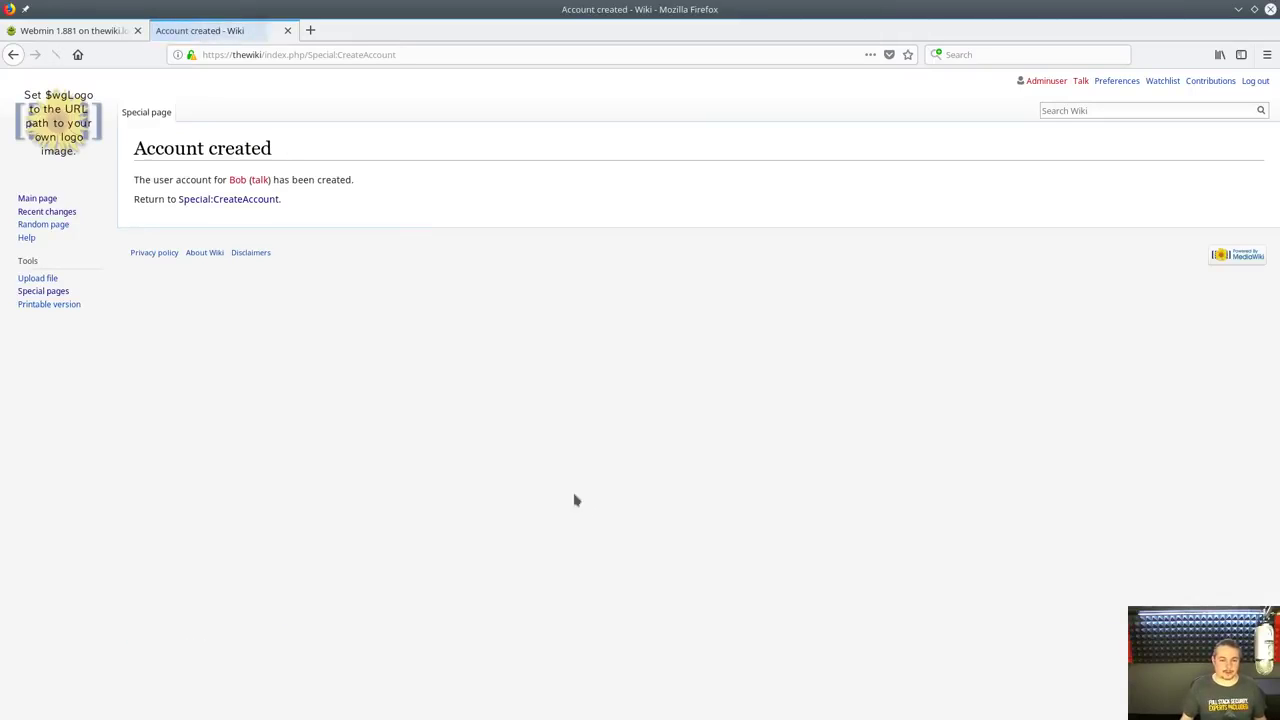
Load the new user's group memberships on the User rights management page
left_click(259, 203)
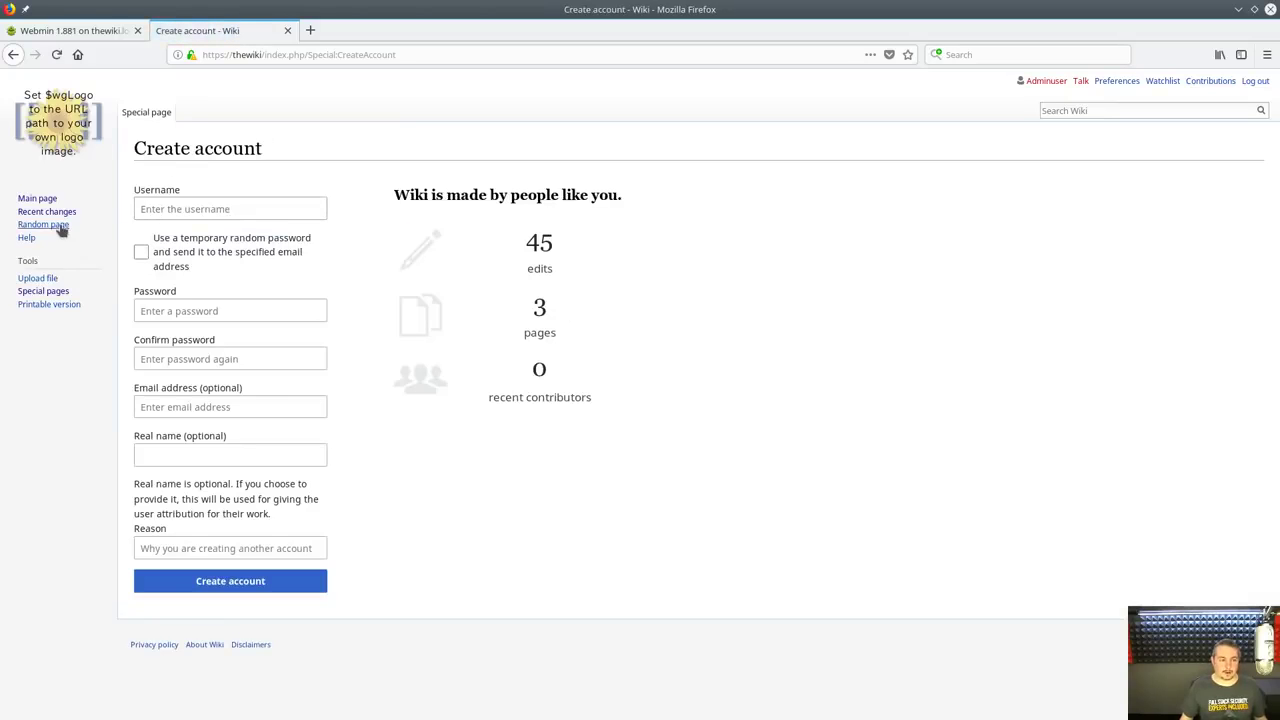
left_click(43, 292)
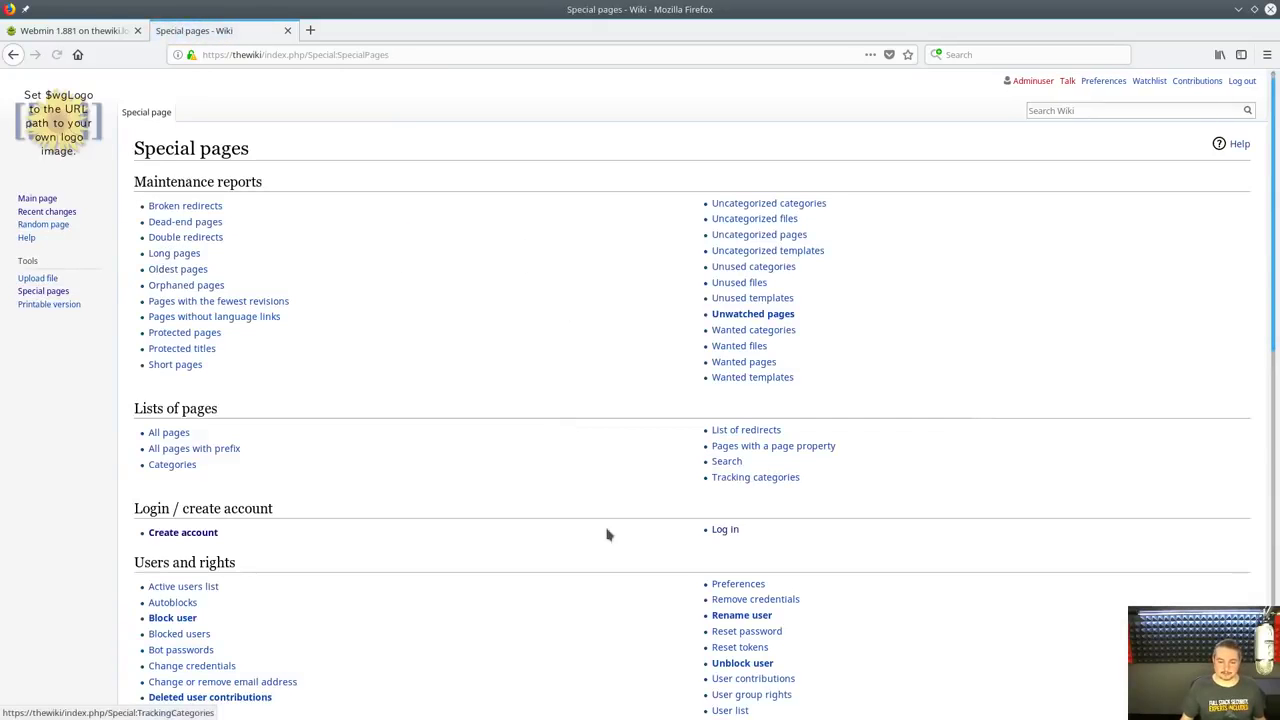
scroll(603, 524, "down", 3)
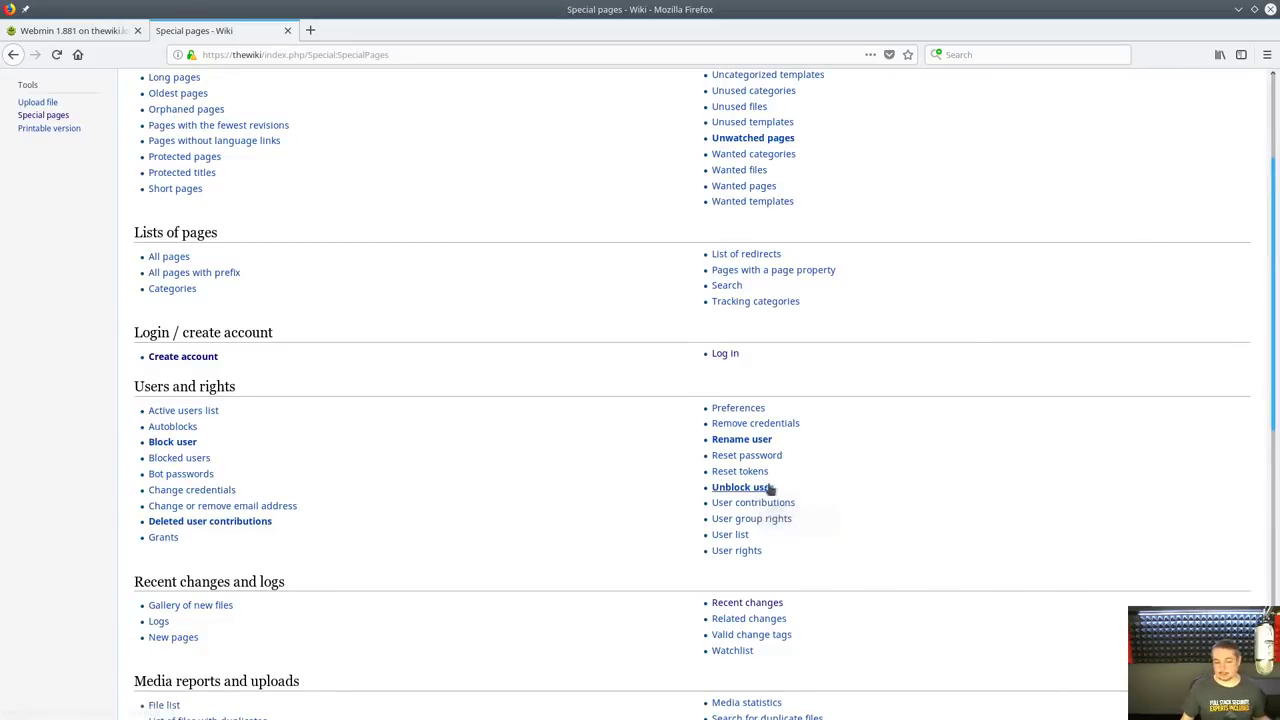
left_click(740, 551)
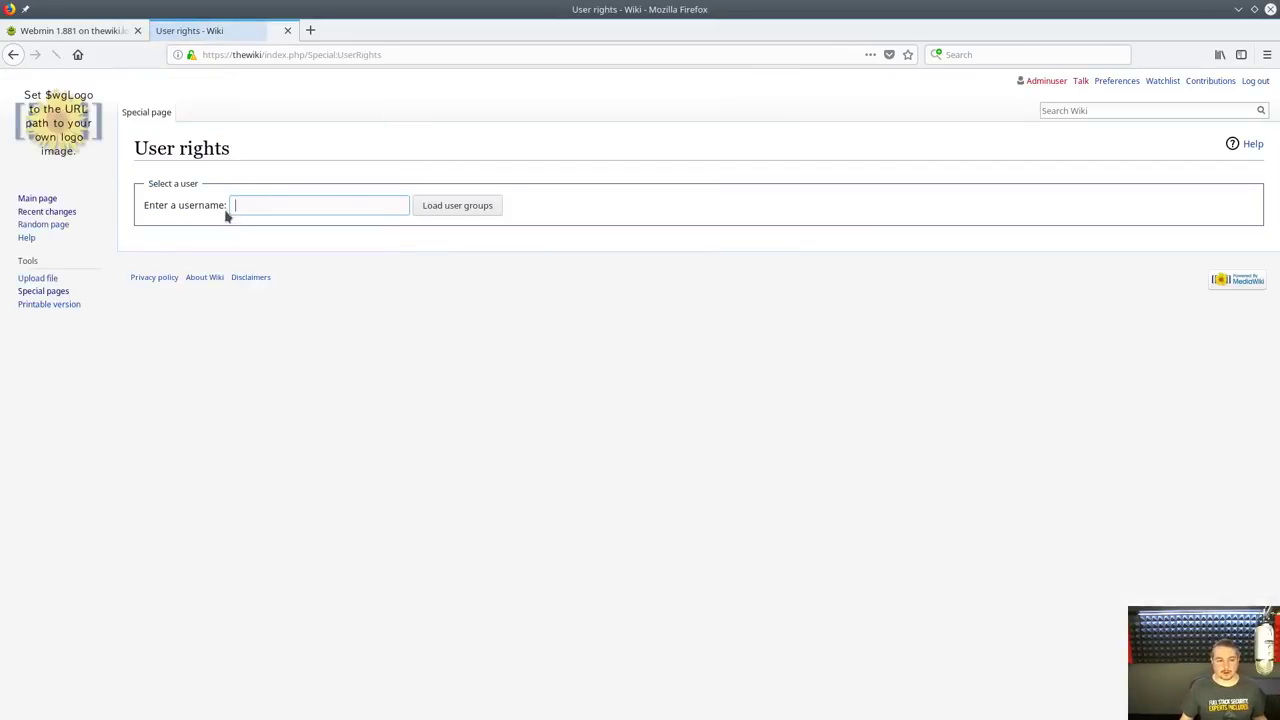
left_click(456, 215)
type("Bob")
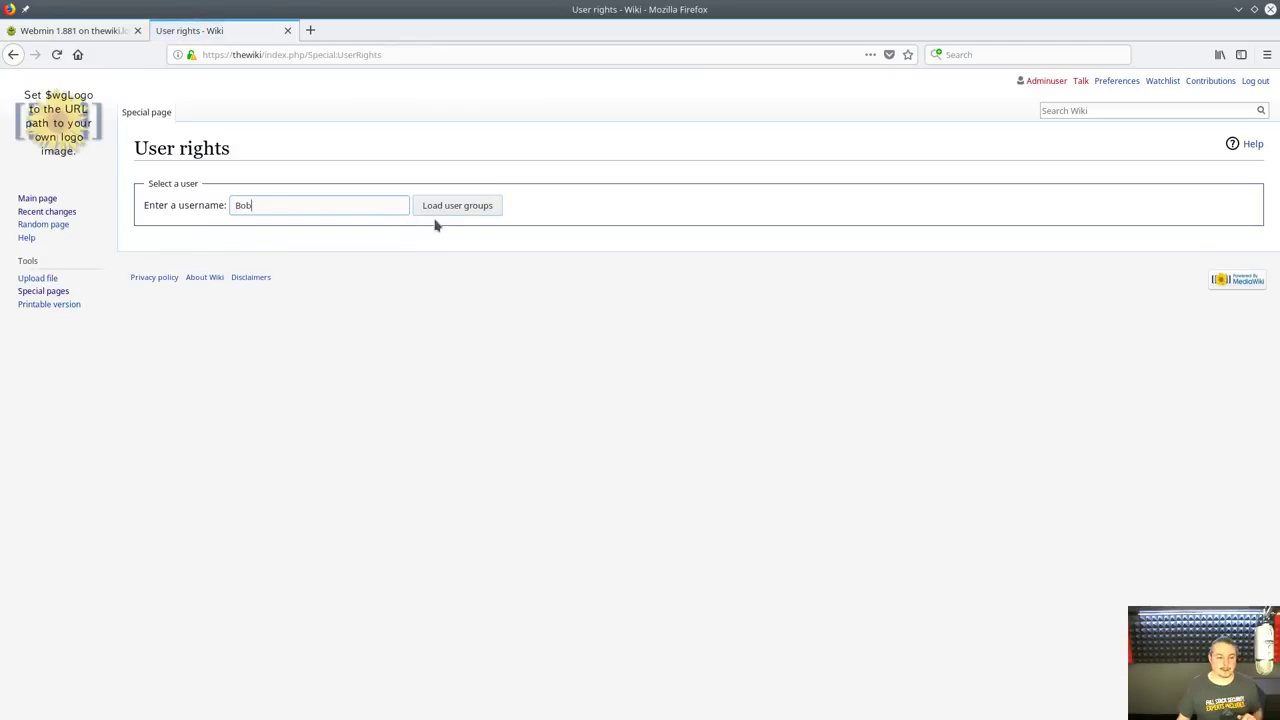
left_click(446, 208)
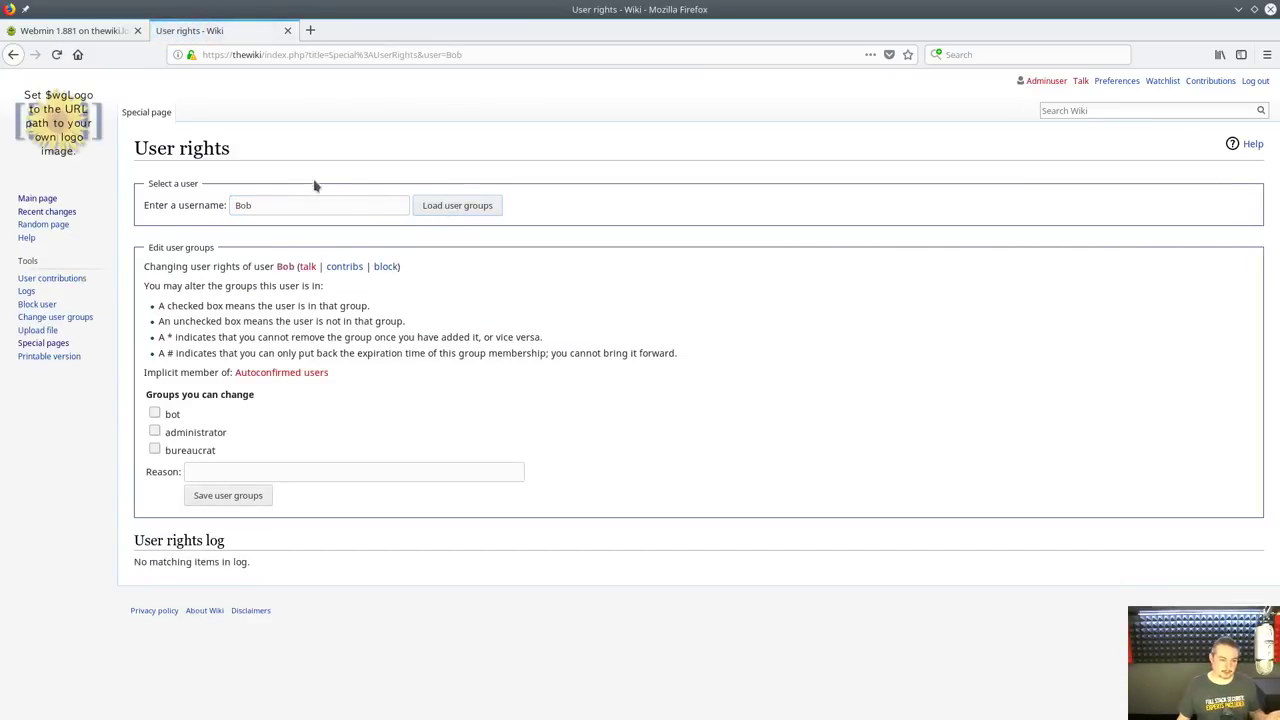
Tick administrator, swap it for bureaucrat, then go back to Special pages unsaved
left_click(155, 432)
left_click(155, 432)
left_click(155, 450)
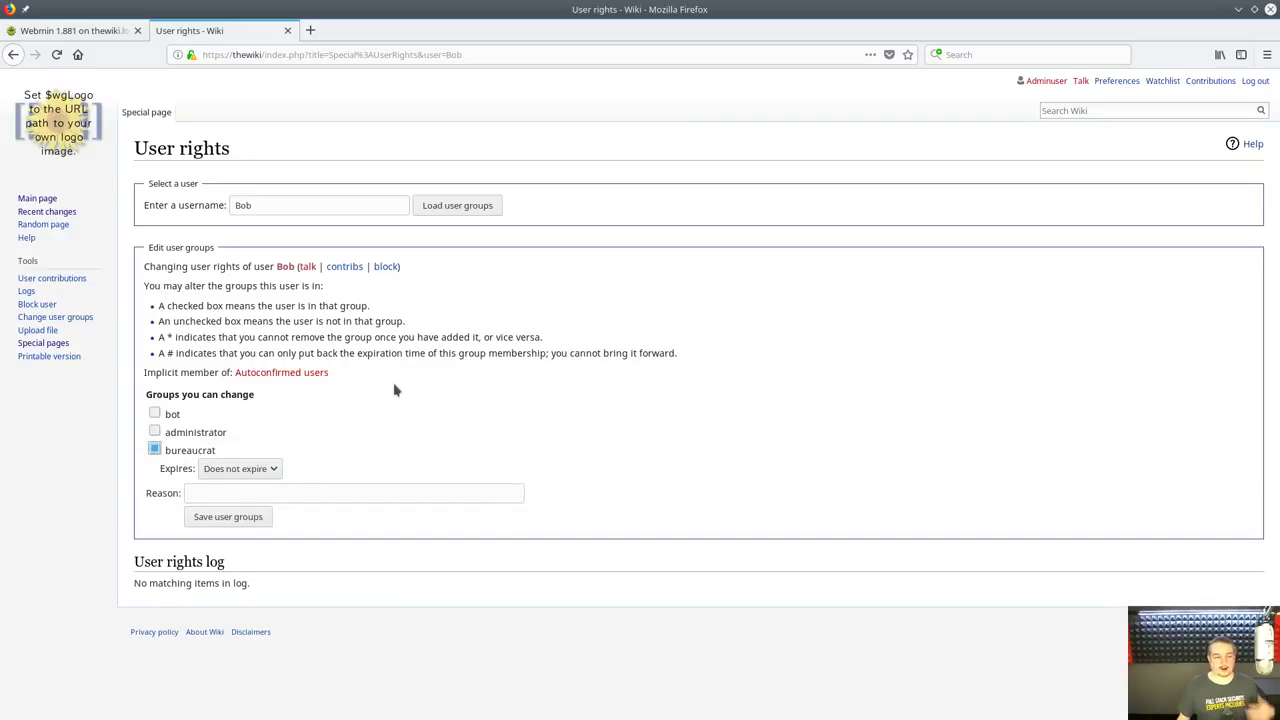
key("alt+Left")
key("alt+Left")
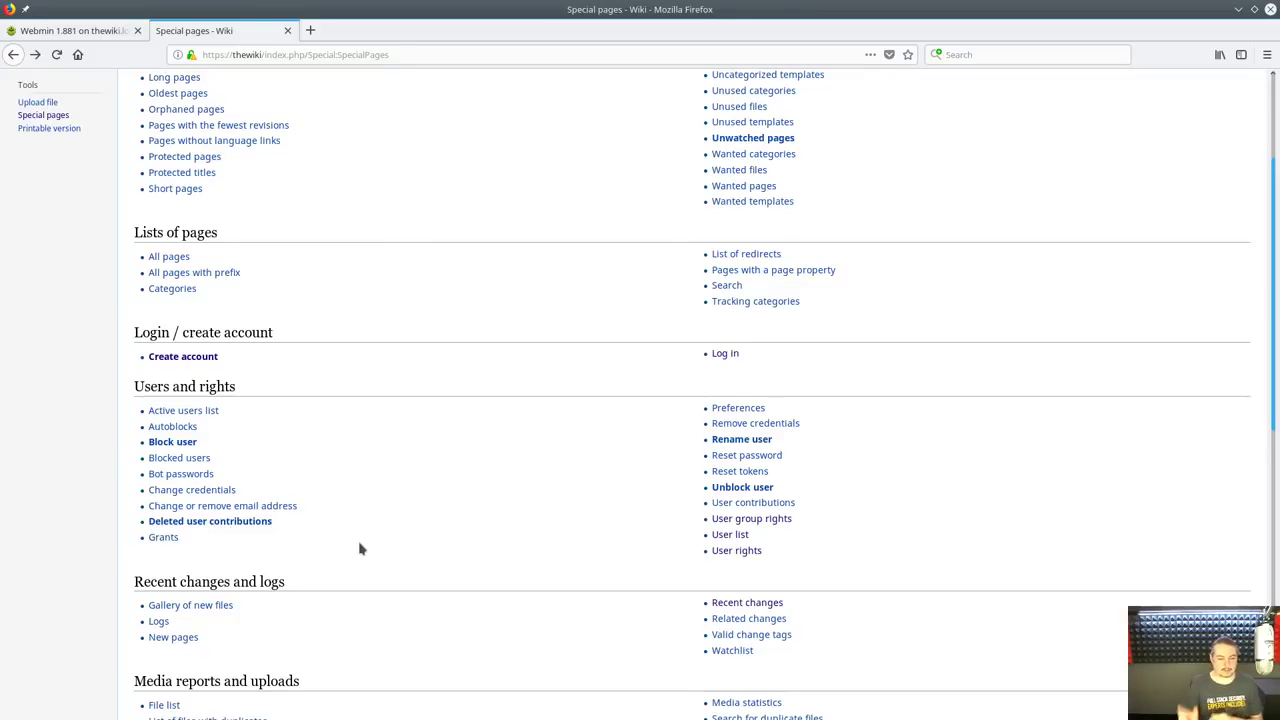
Scroll through Special pages, then use the wiki logo to reload the Main Page
scroll(451, 503, "down", 2)
scroll(454, 501, "up", 5)
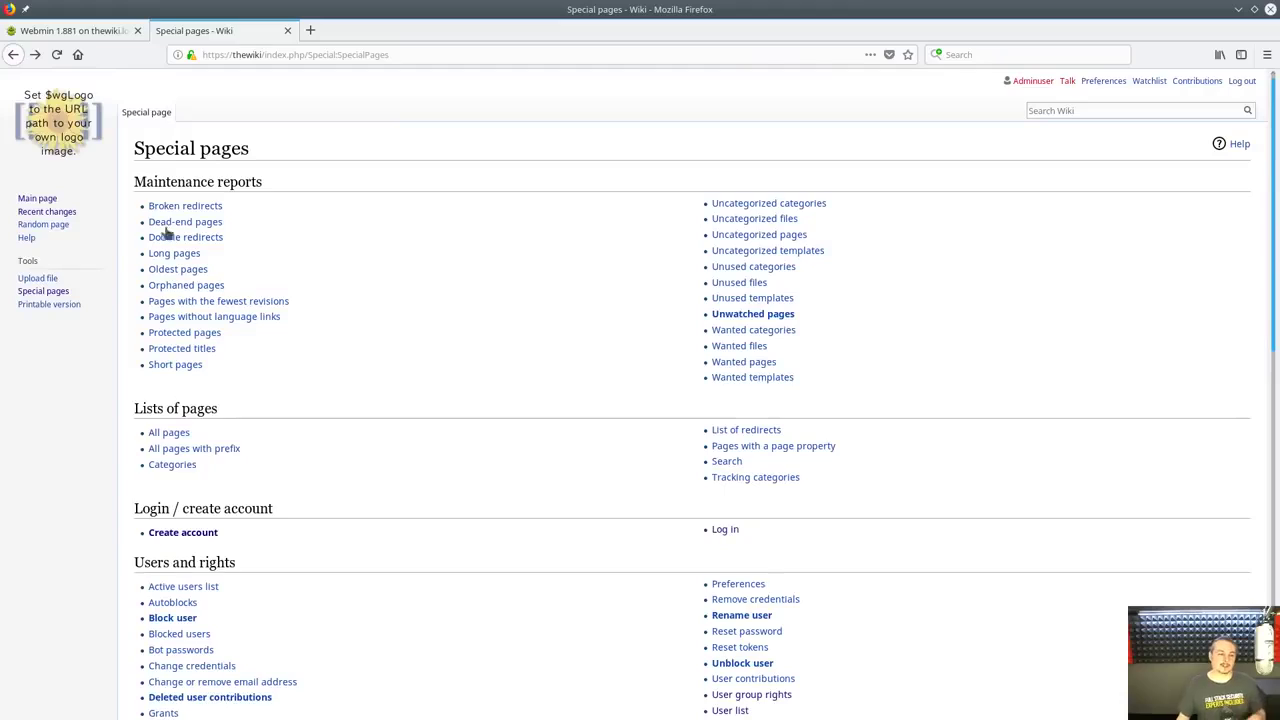
scroll(483, 334, "down", 10)
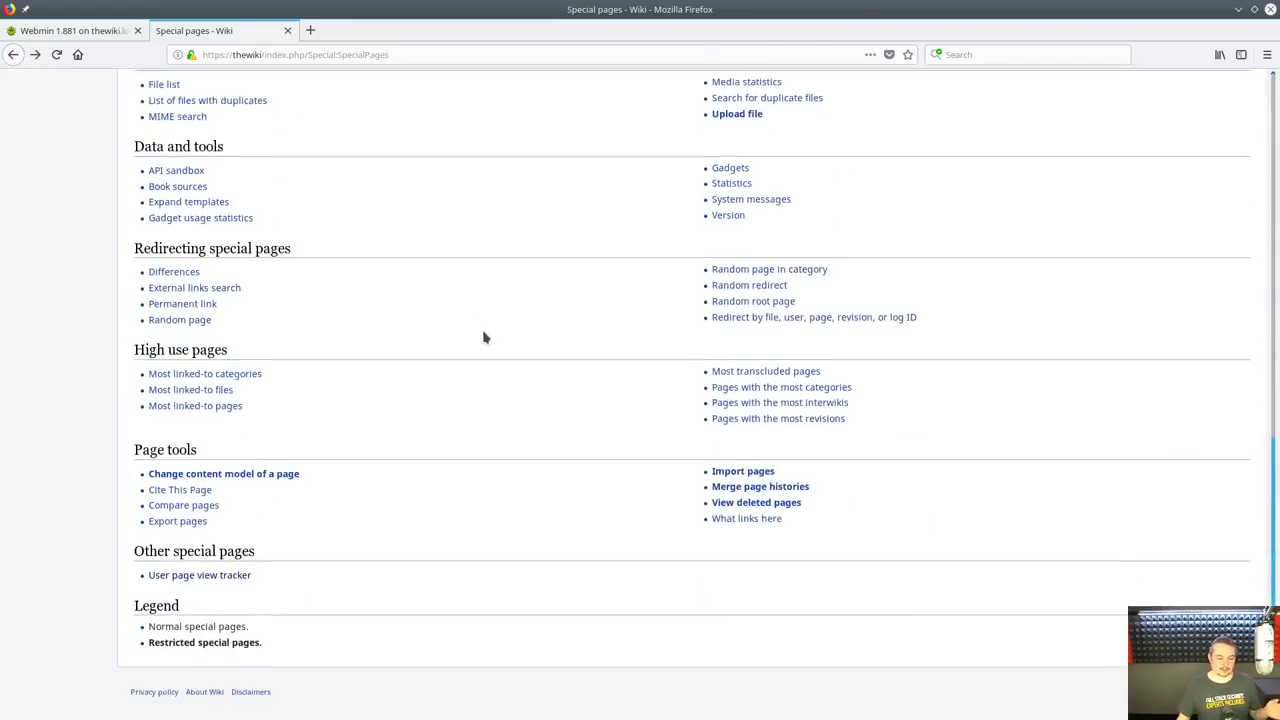
scroll(479, 325, "up", 10)
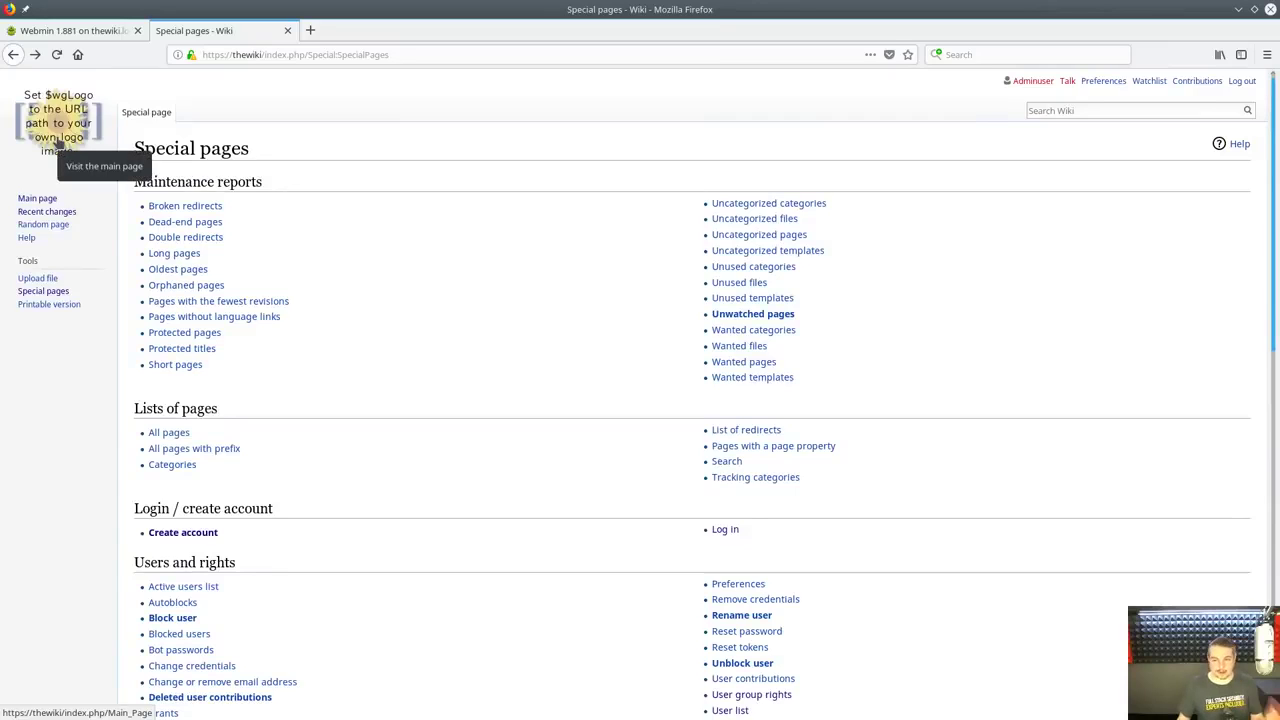
left_click(57, 143)
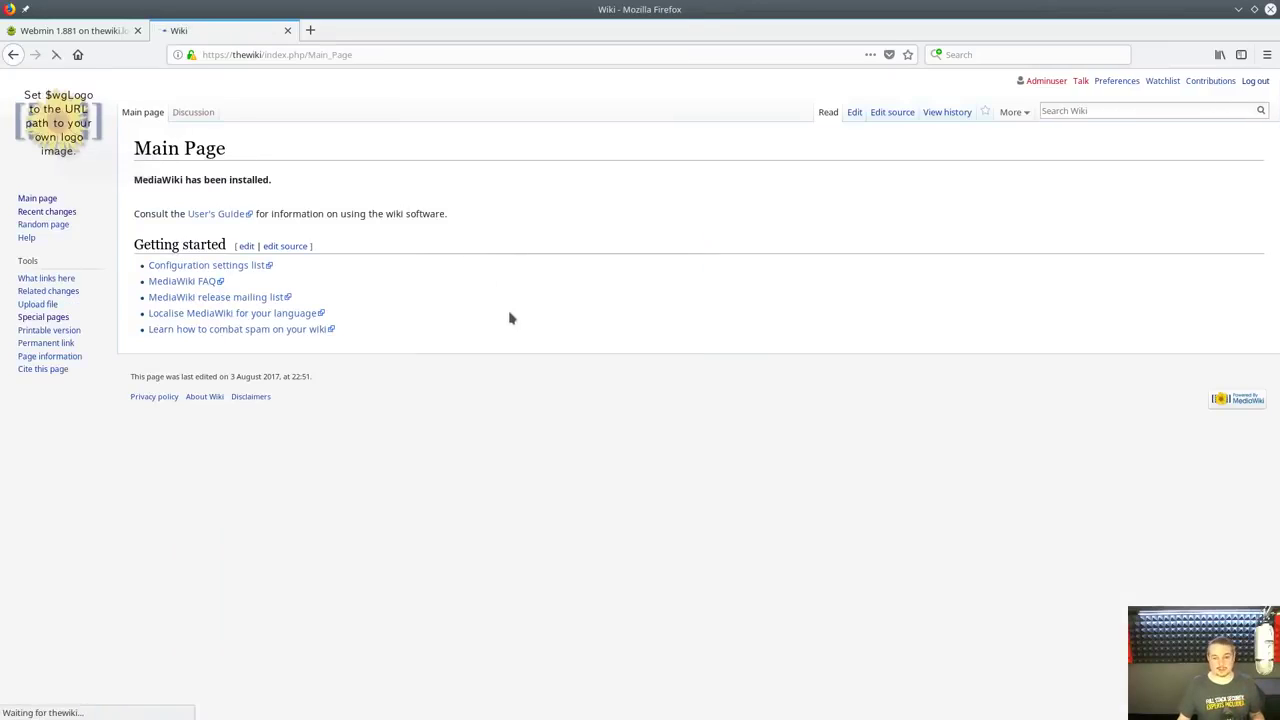
left_click(1109, 108)
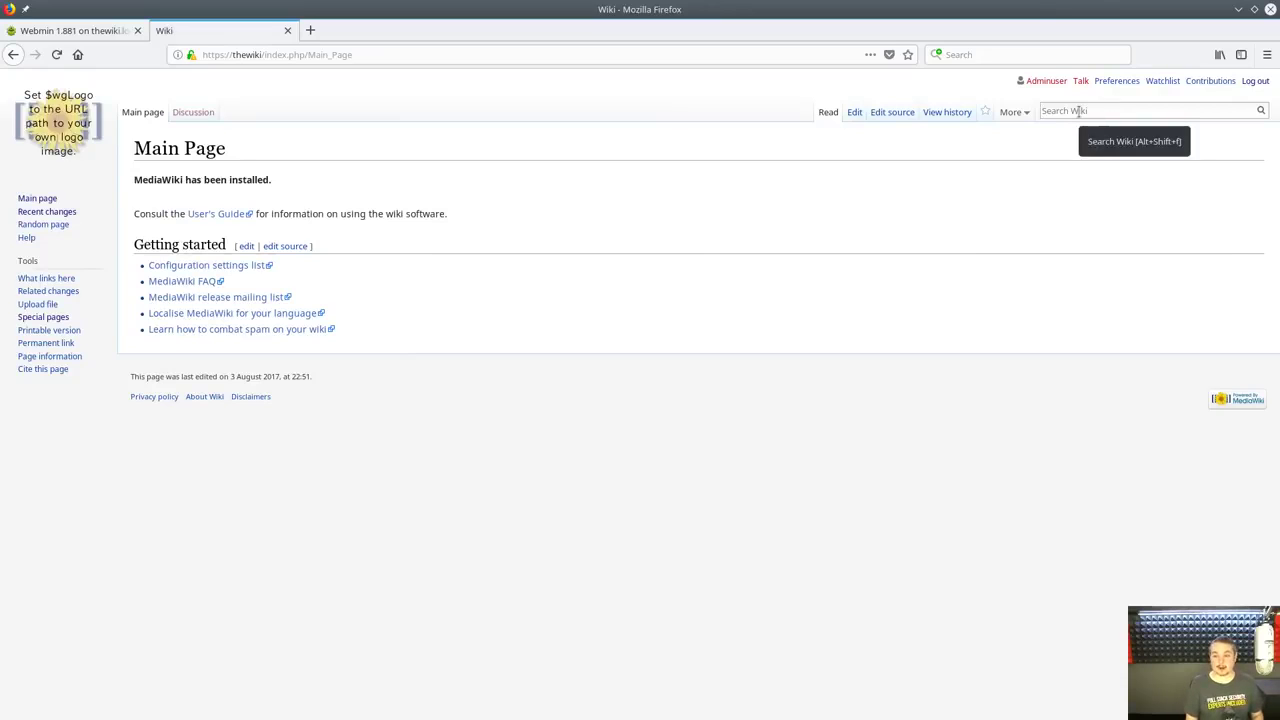
Search for 'ABC Client' and open the editor for the missing page
type("A")
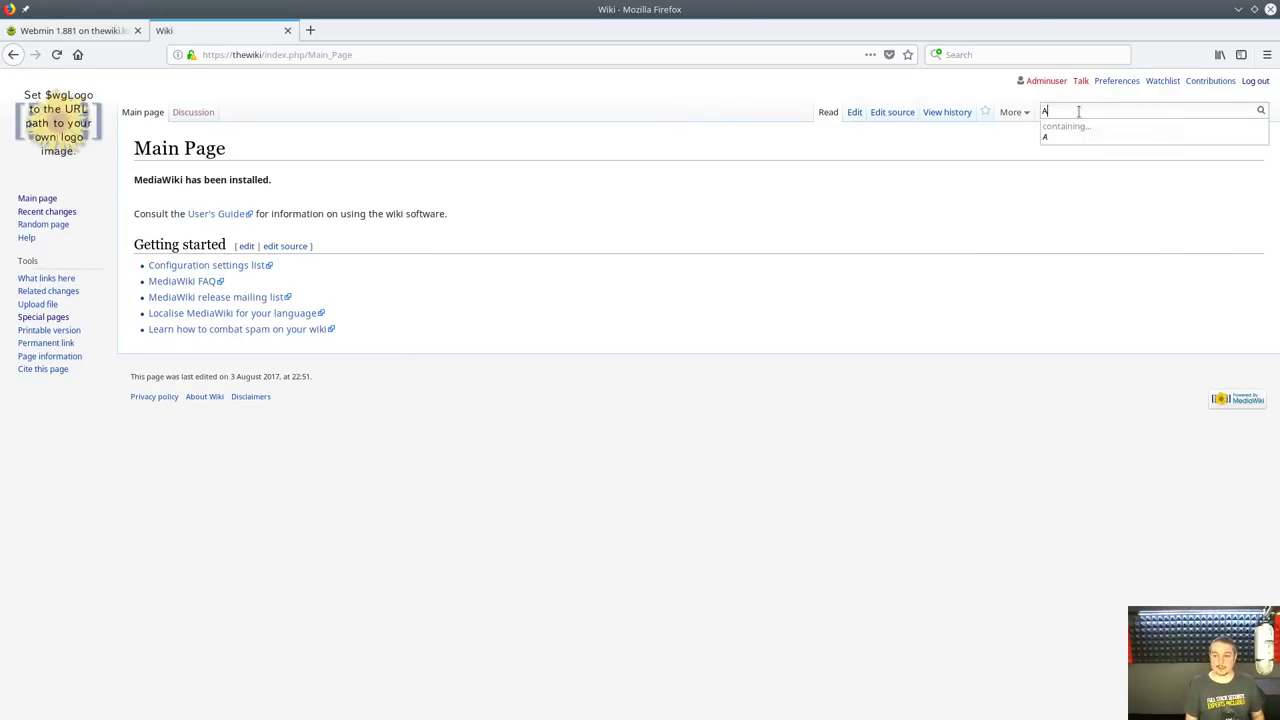
type("BC")
type("Client")
key("Return")
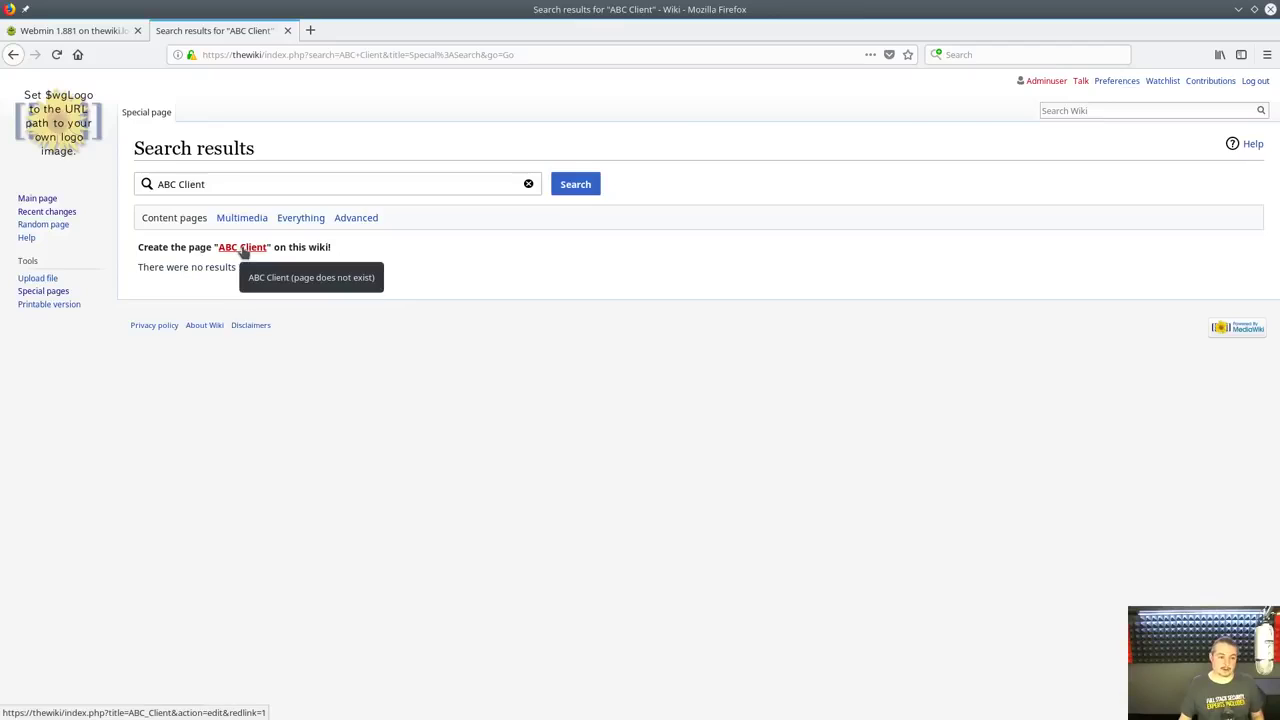
left_click(243, 248)
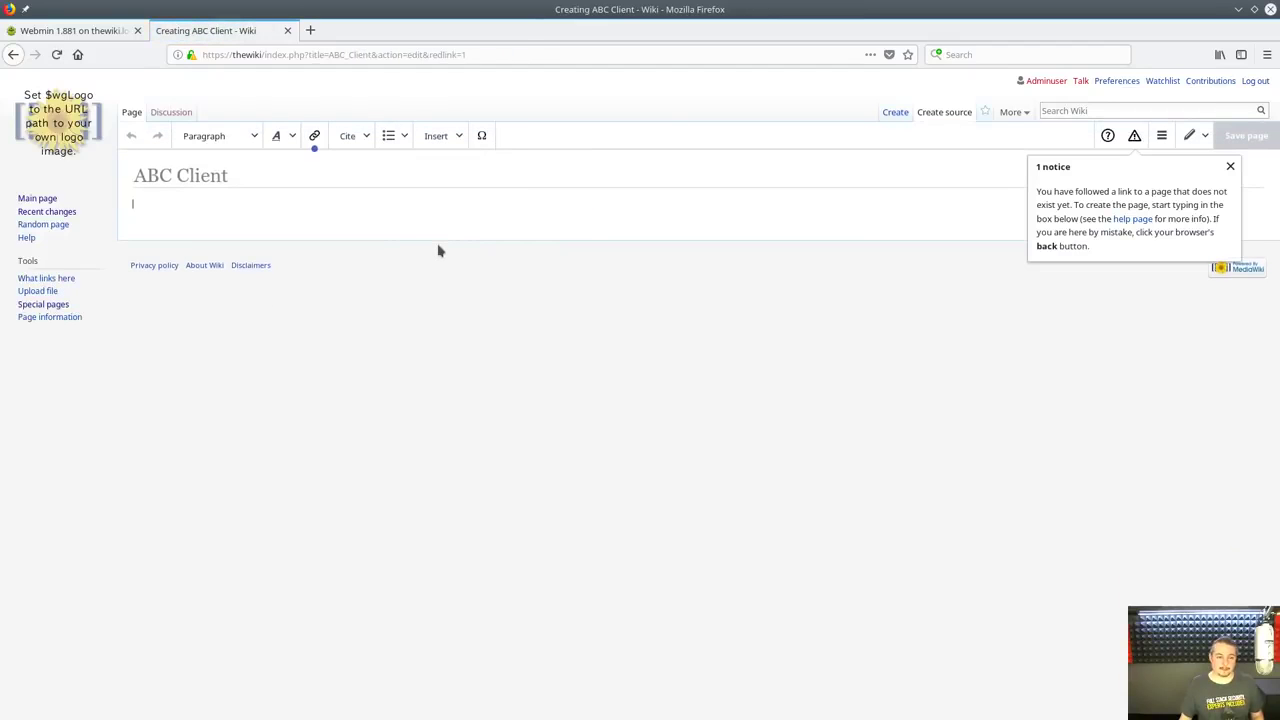
key("alt+Left")
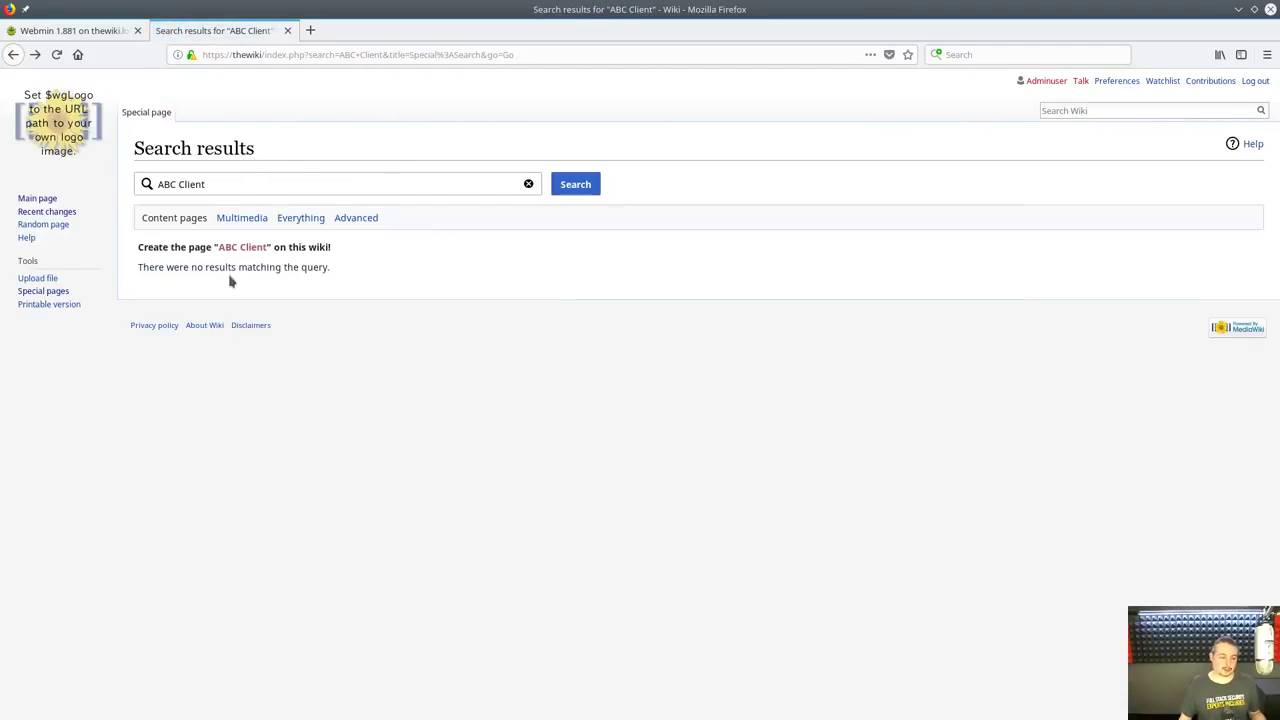
left_click(240, 250)
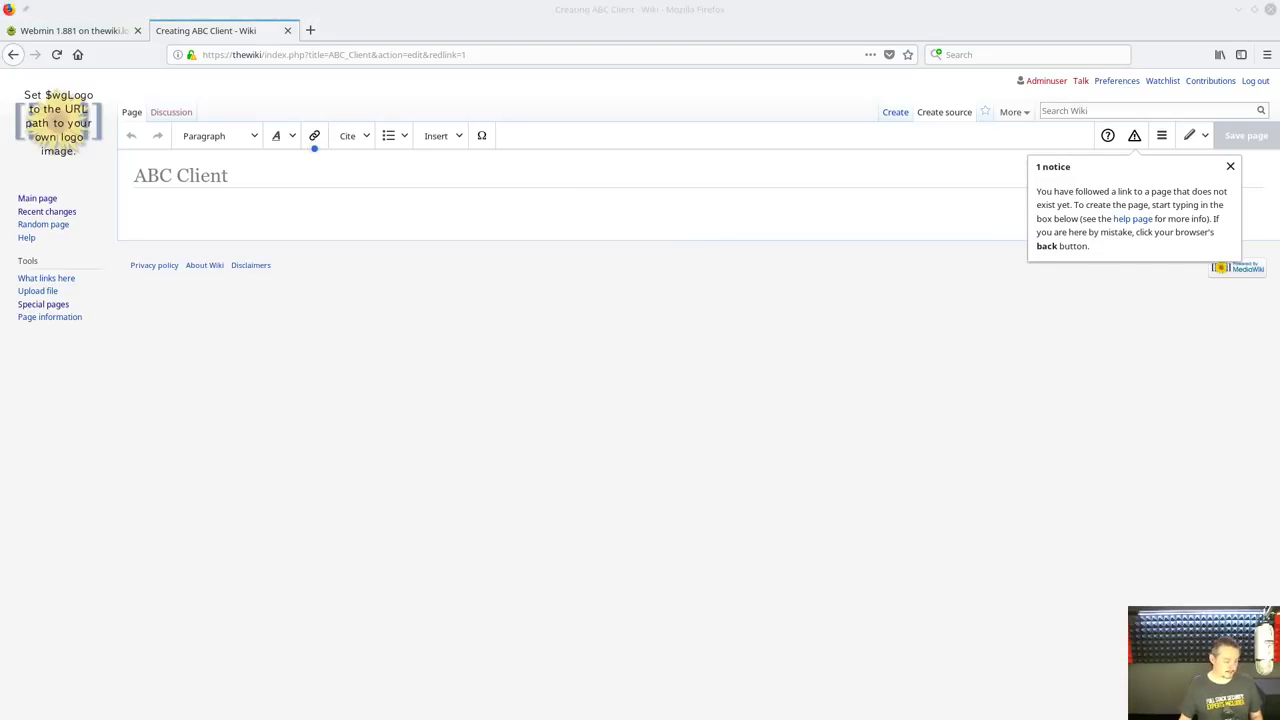
left_click(1009, 168)
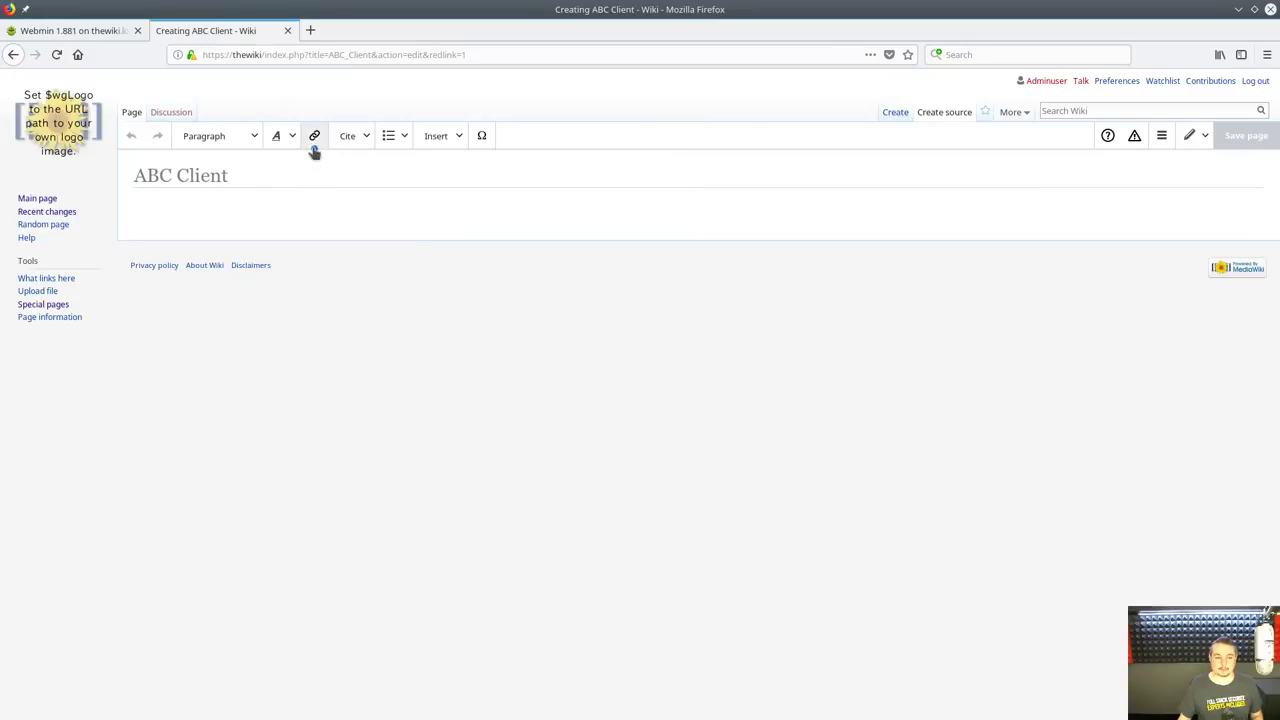
Paste the client tables wikitext into ABC Client and save the page
left_click(314, 149)
left_click(288, 354)
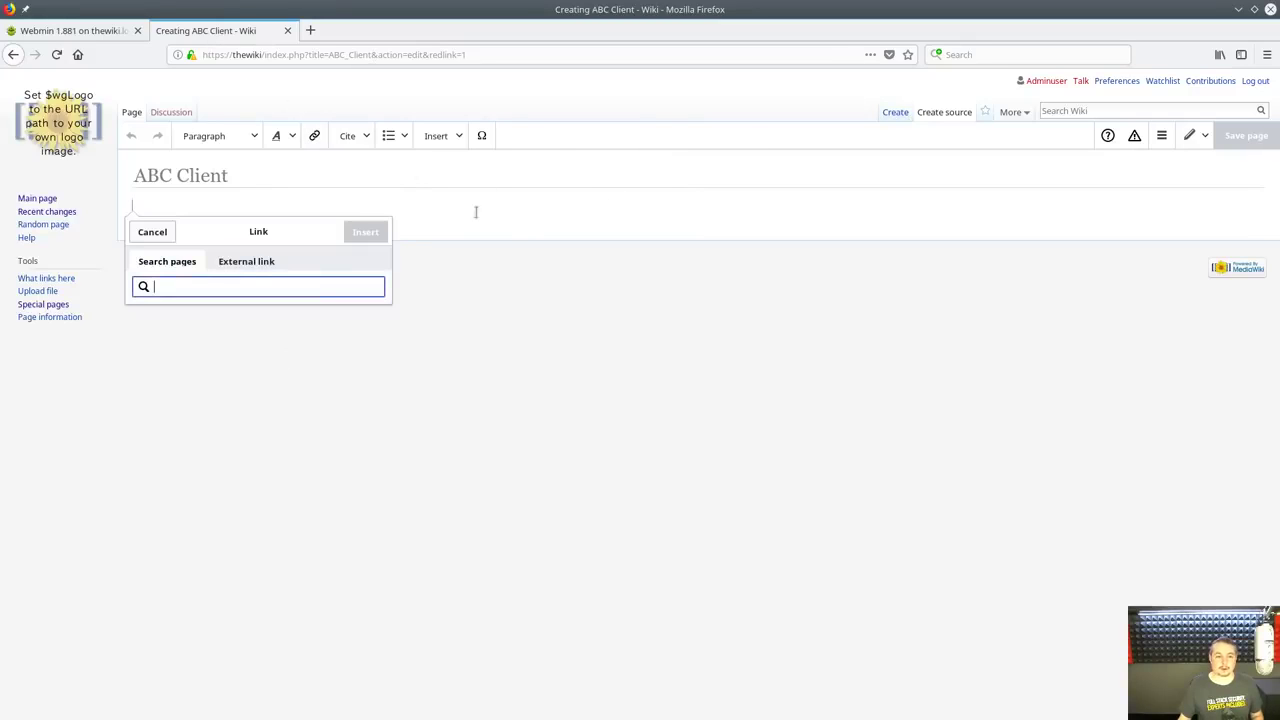
left_click(153, 231)
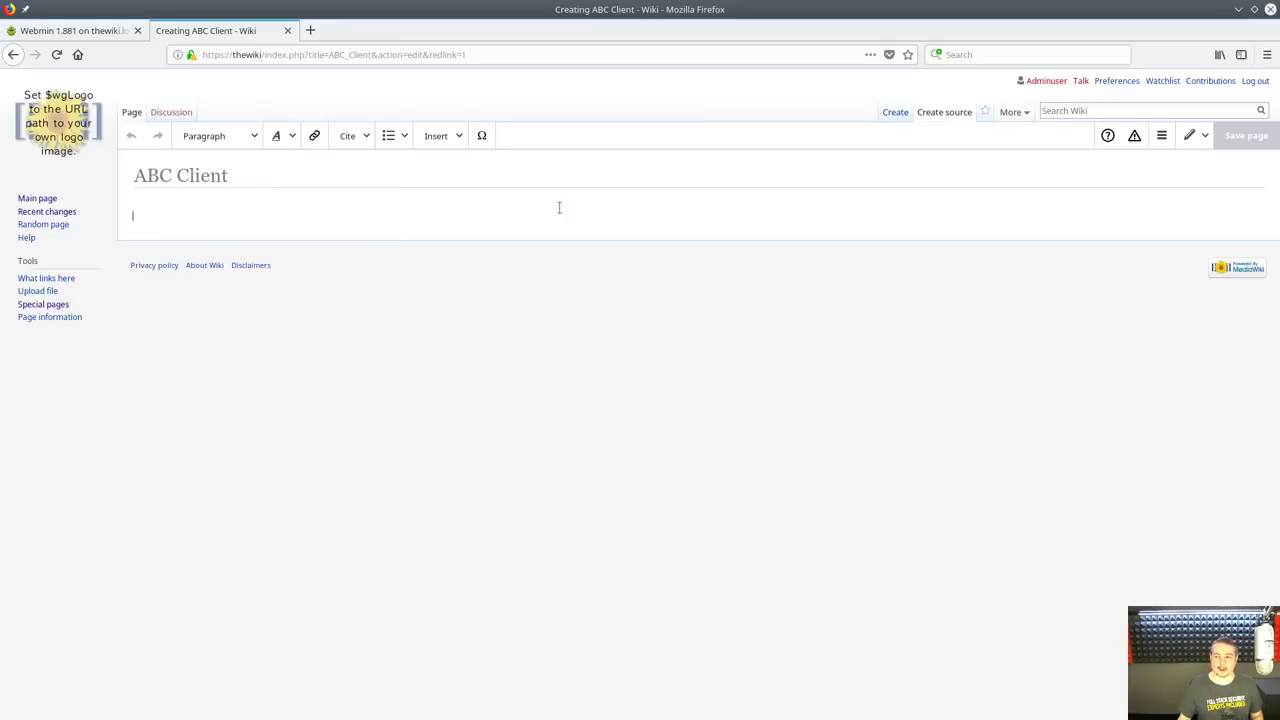
key("ctrl+v")
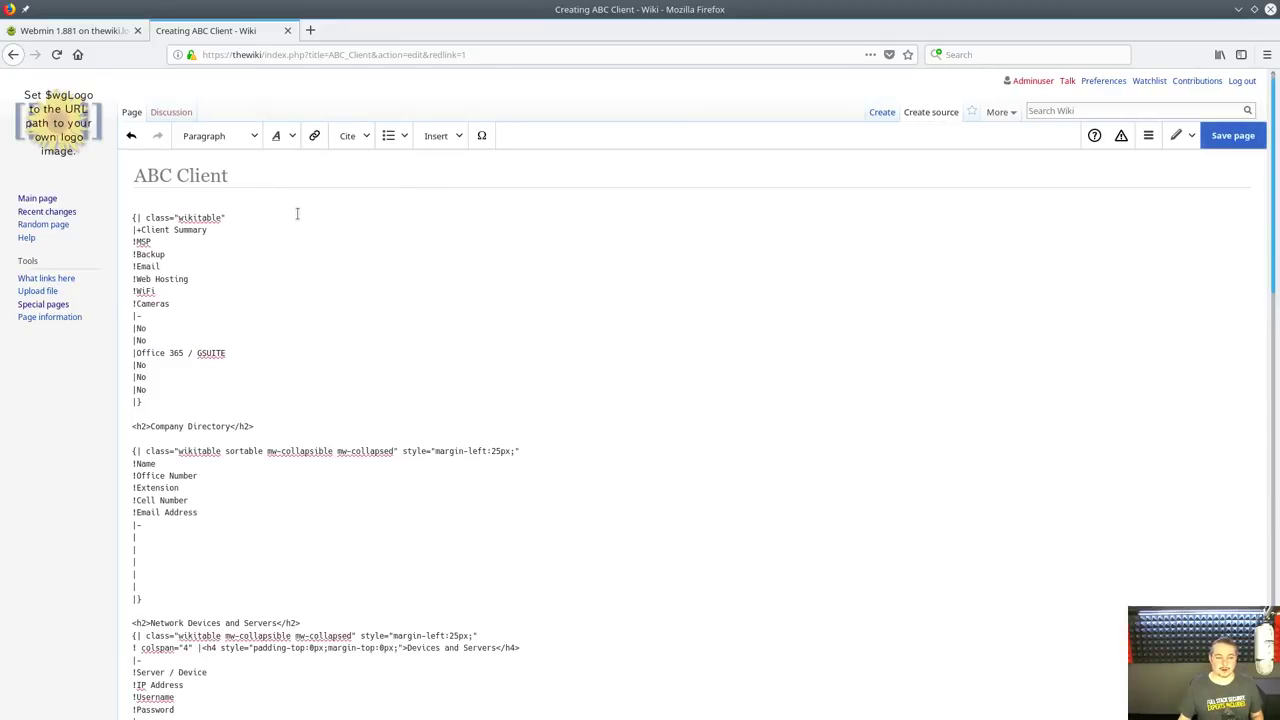
left_click(1231, 135)
left_click(778, 291)
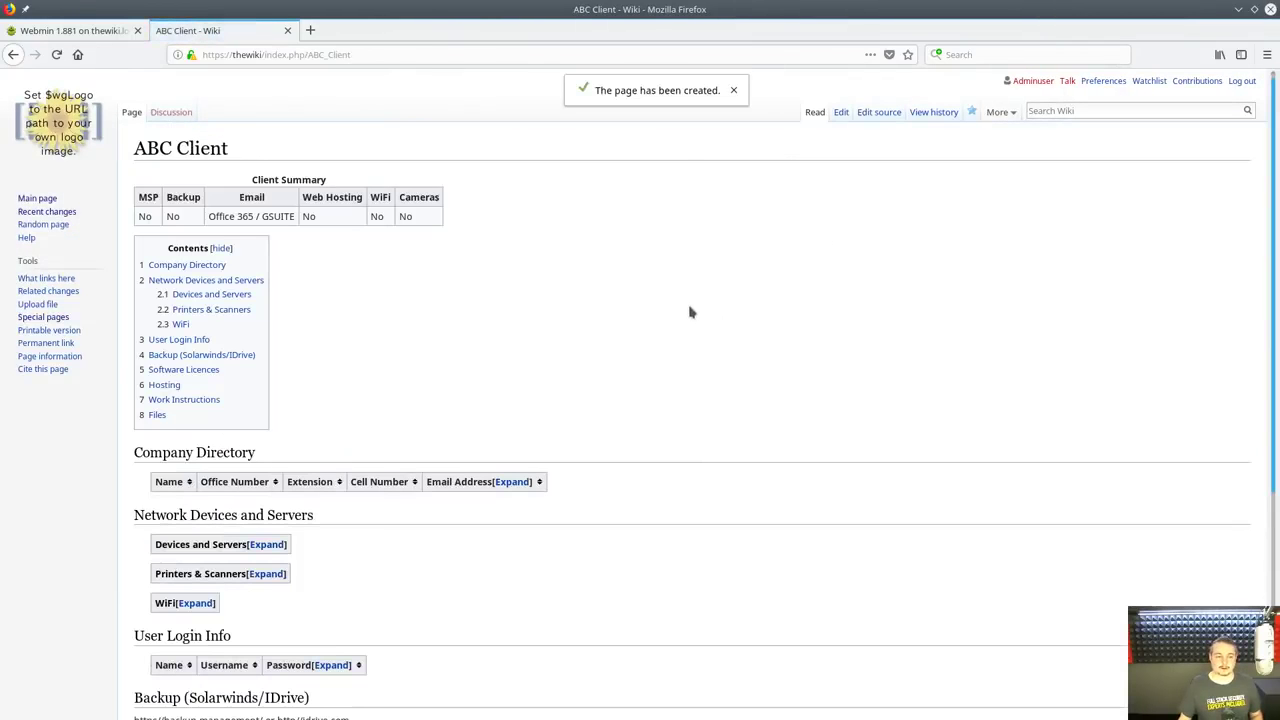
Search the wiki for 'Template' and start creating the missing Template page
scroll(540, 383, "down", 5)
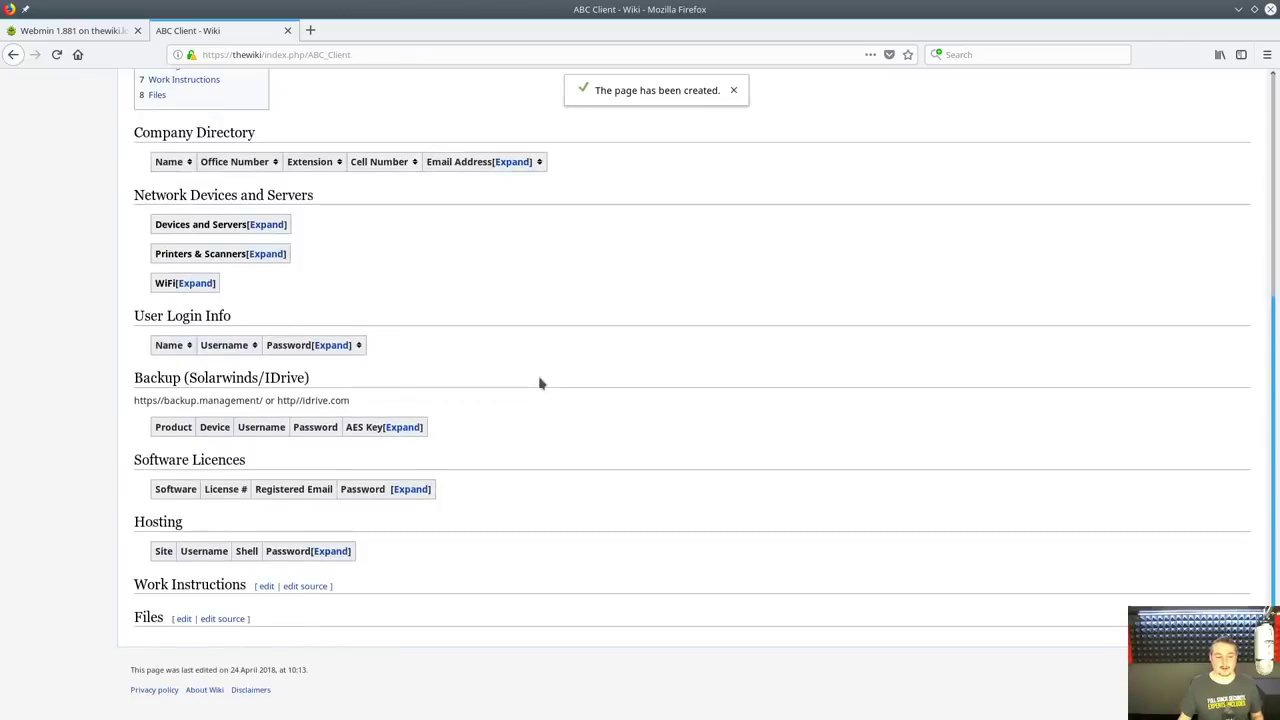
scroll(539, 380, "up", 5)
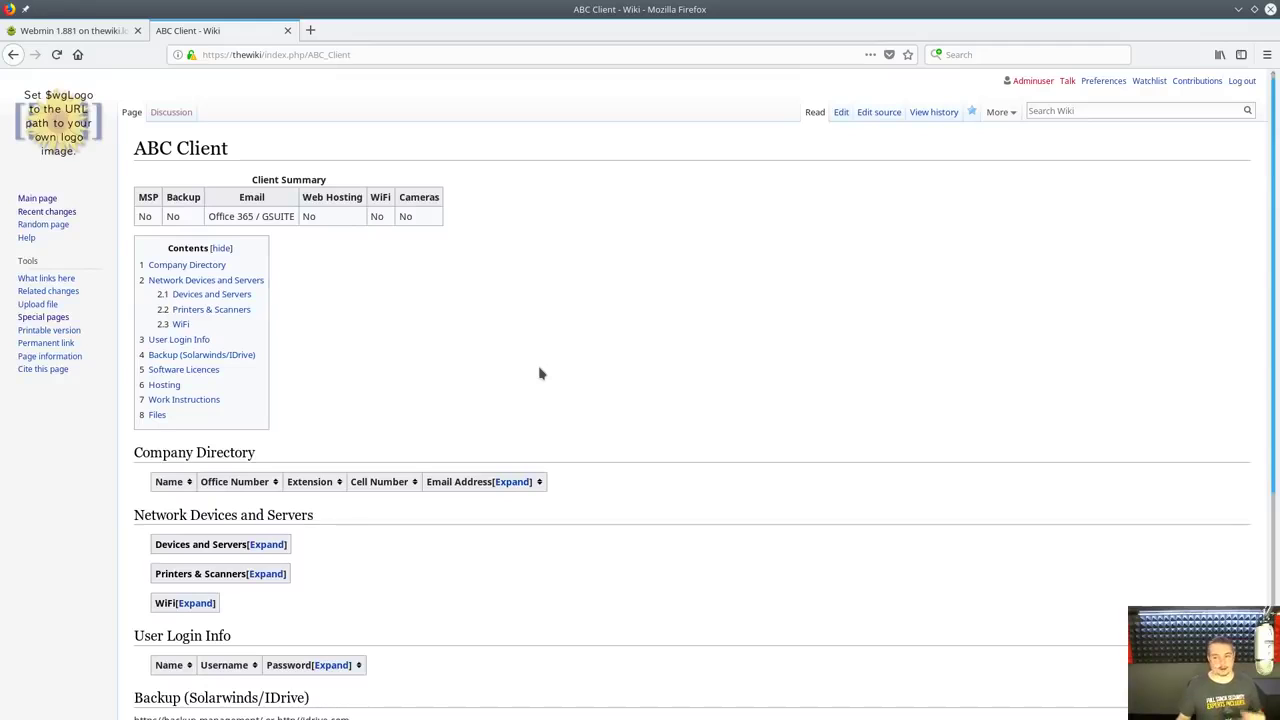
scroll(466, 255, "down", 4)
scroll(466, 255, "up", 4)
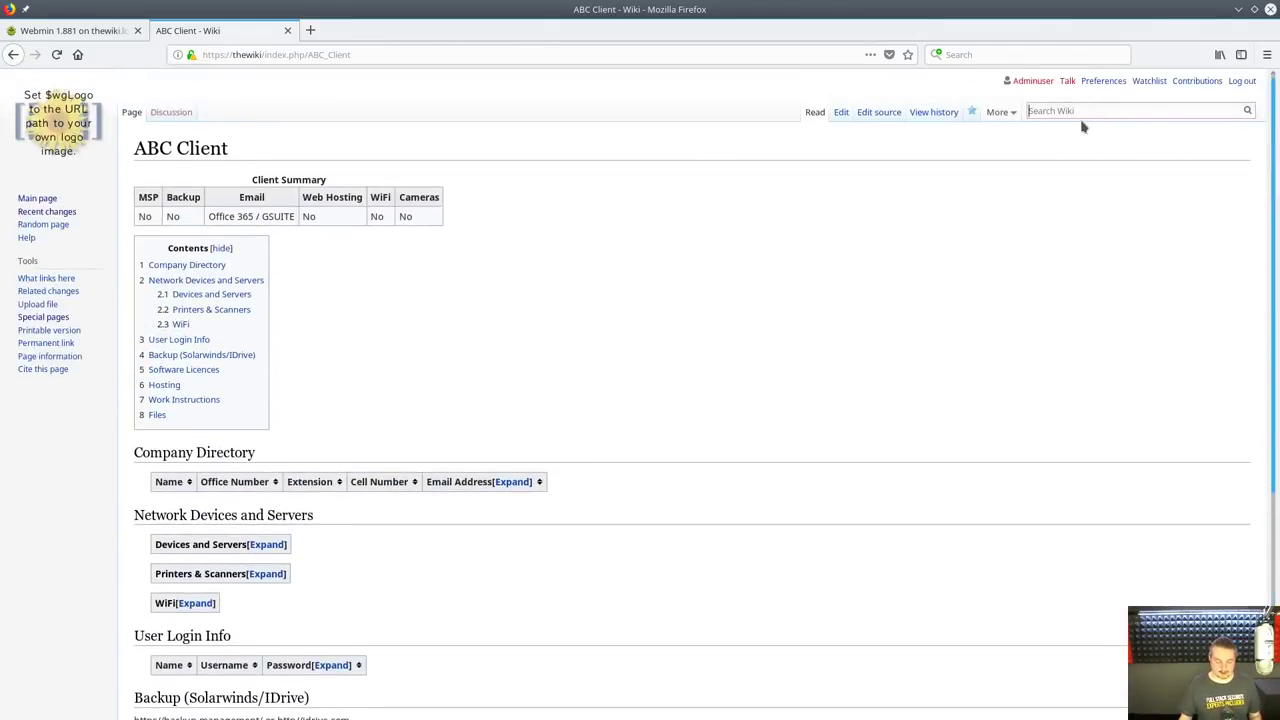
type("Test")
key("BackSpace")
key("BackSpace")
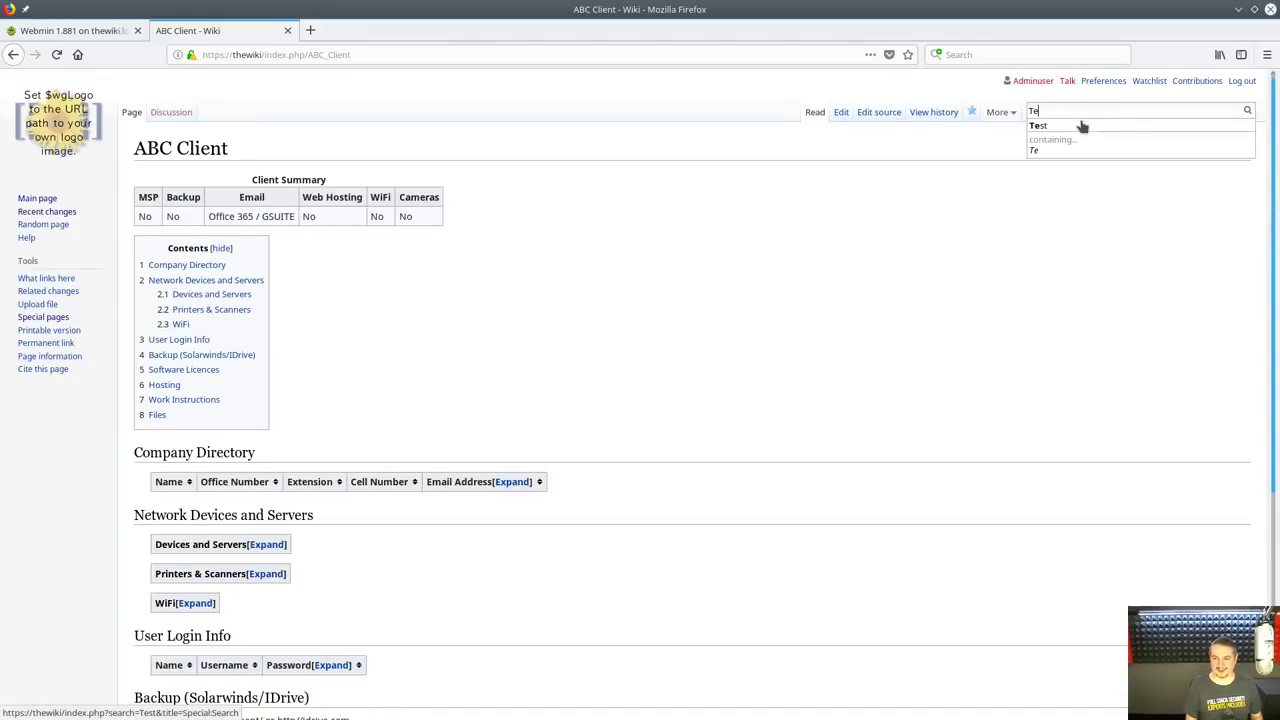
type("mplate")
key("Return")
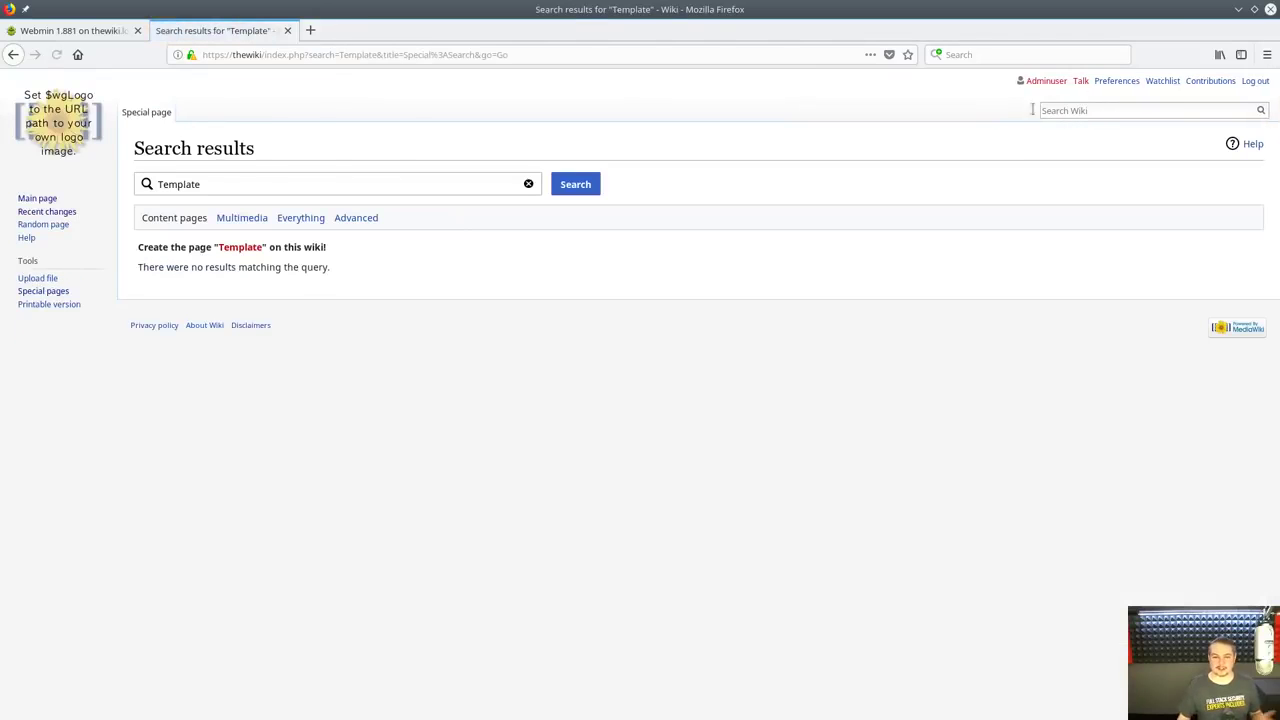
left_click(247, 249)
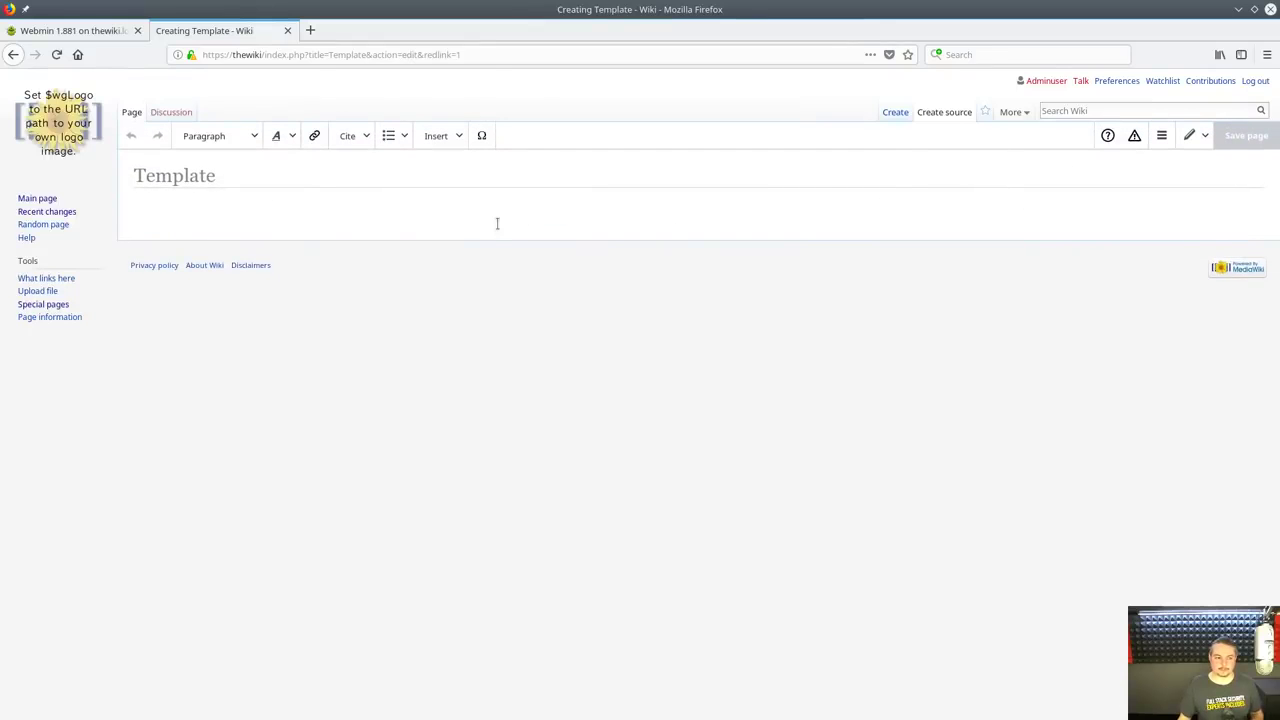
Paste the client tables wikitext, save the Template page, and open Edit source
key("ctrl+v")
left_click(1233, 136)
left_click(769, 295)
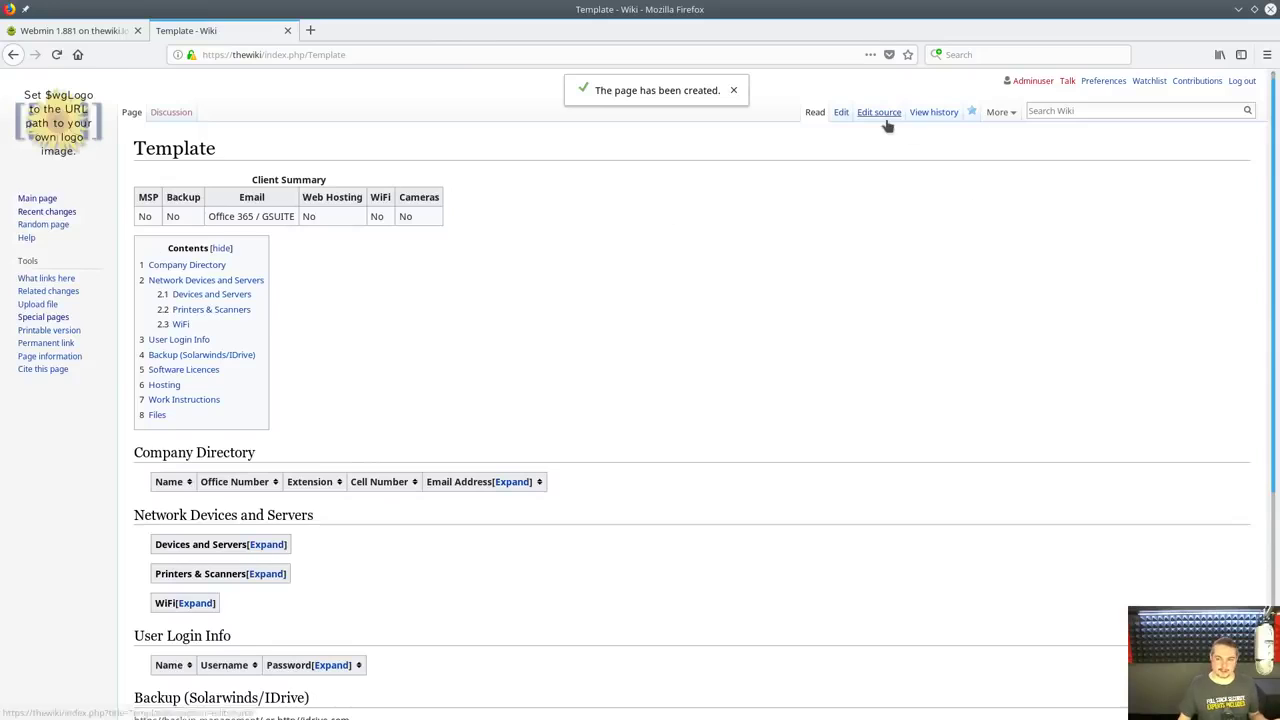
left_click(880, 114)
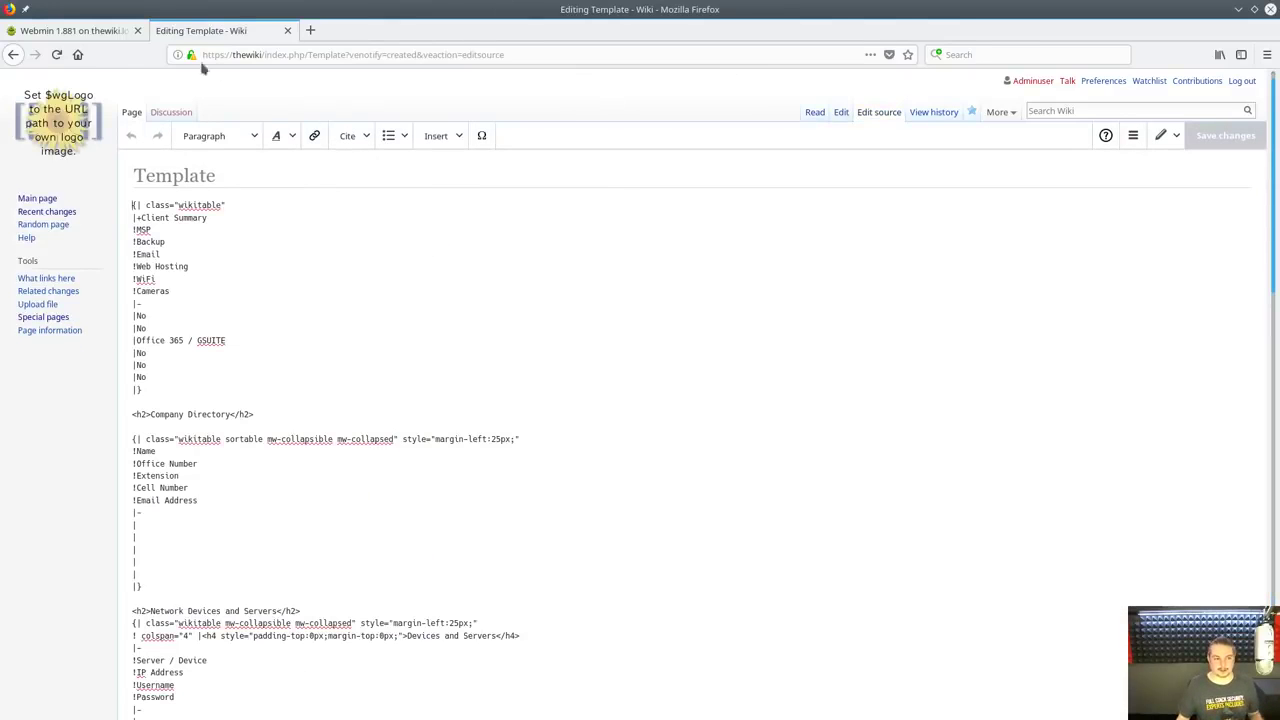
Search the wiki for 'ABC' and open the ABC Client result
left_click(37, 146)
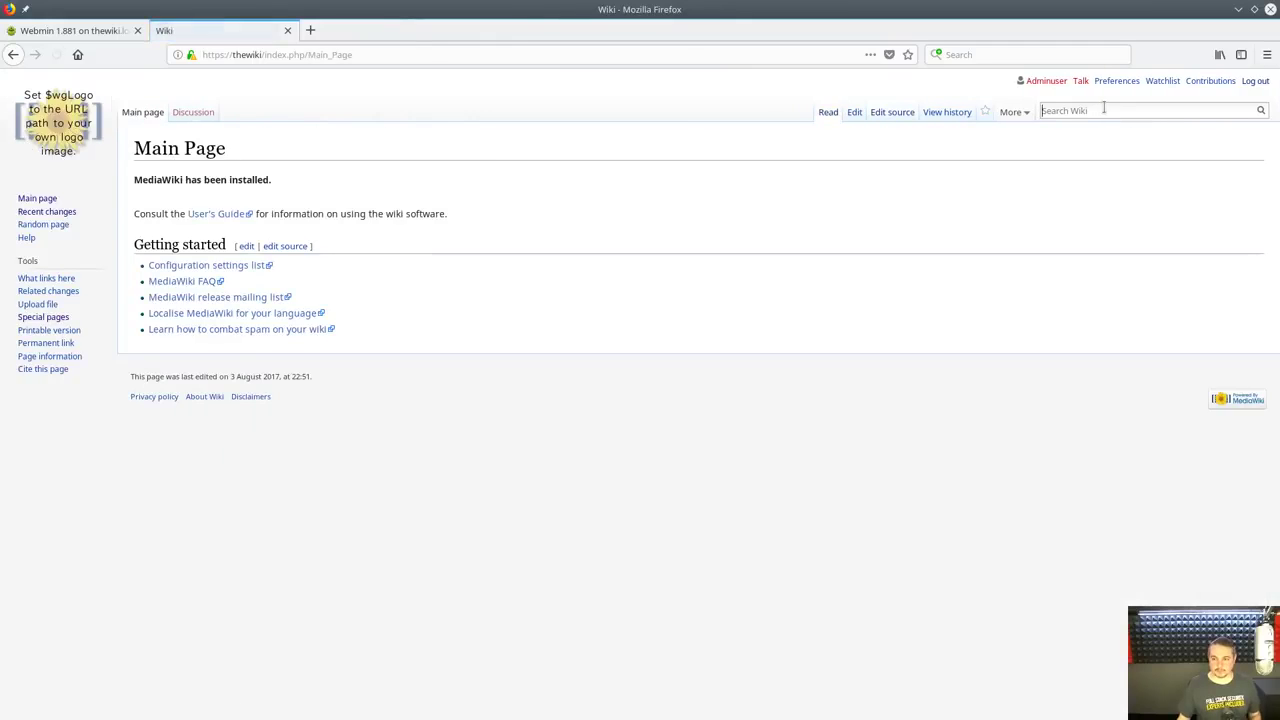
type("A")
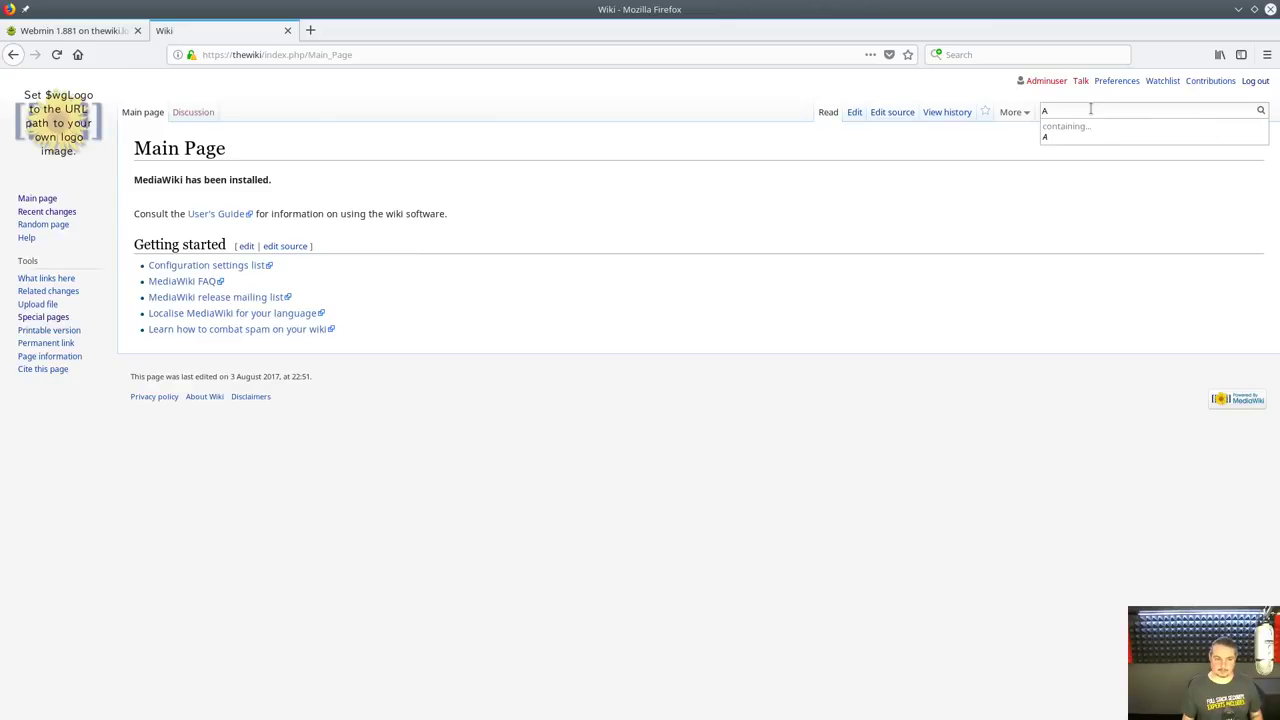
left_click(68, 212)
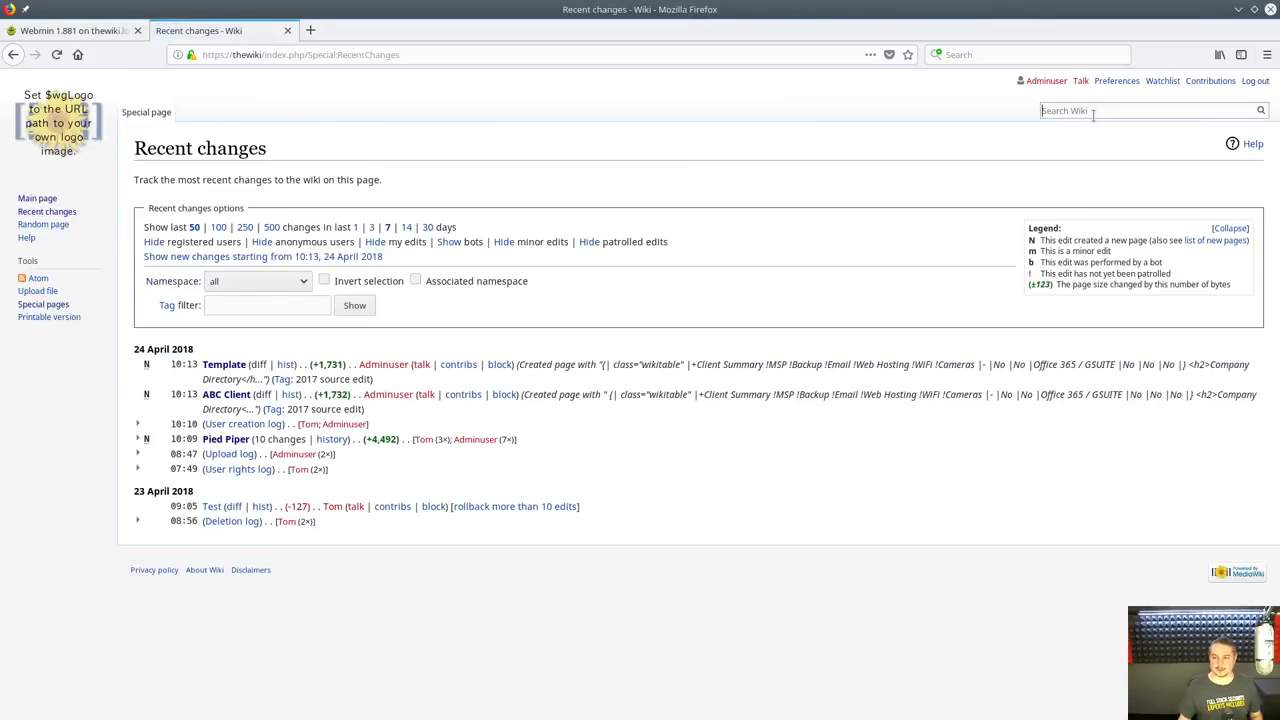
type("AB")
key("Return")
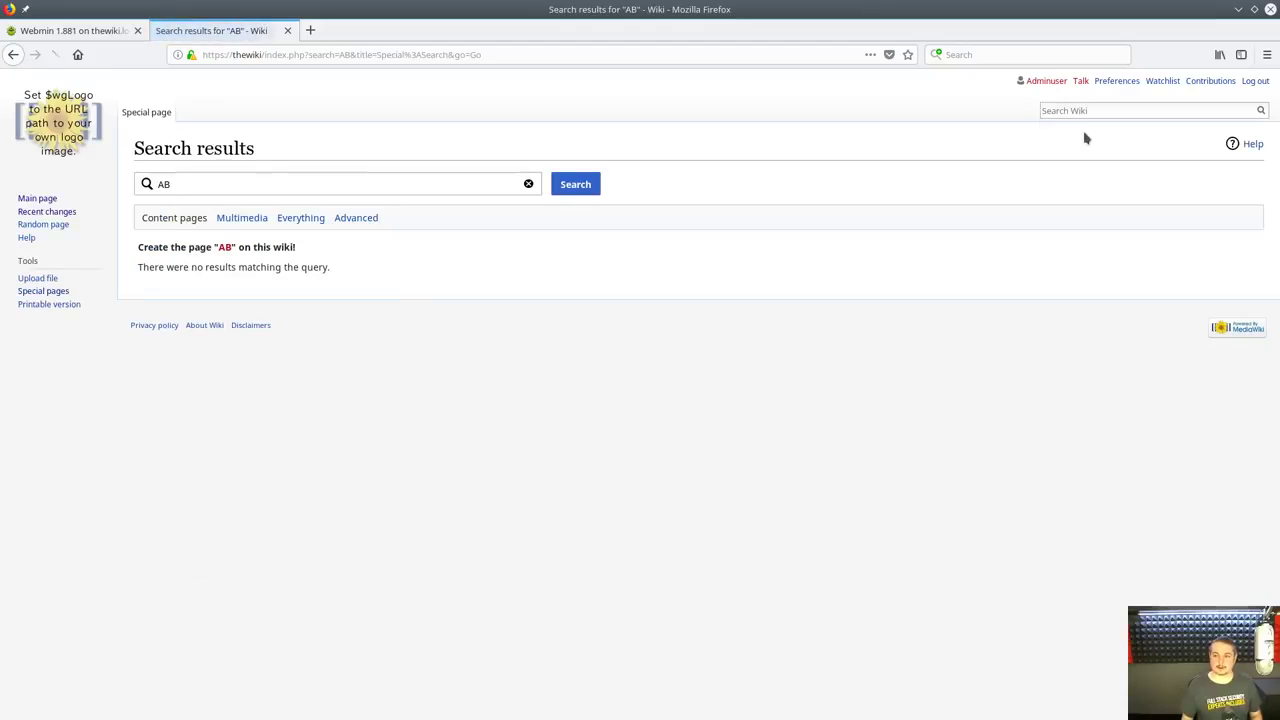
left_click(1062, 112)
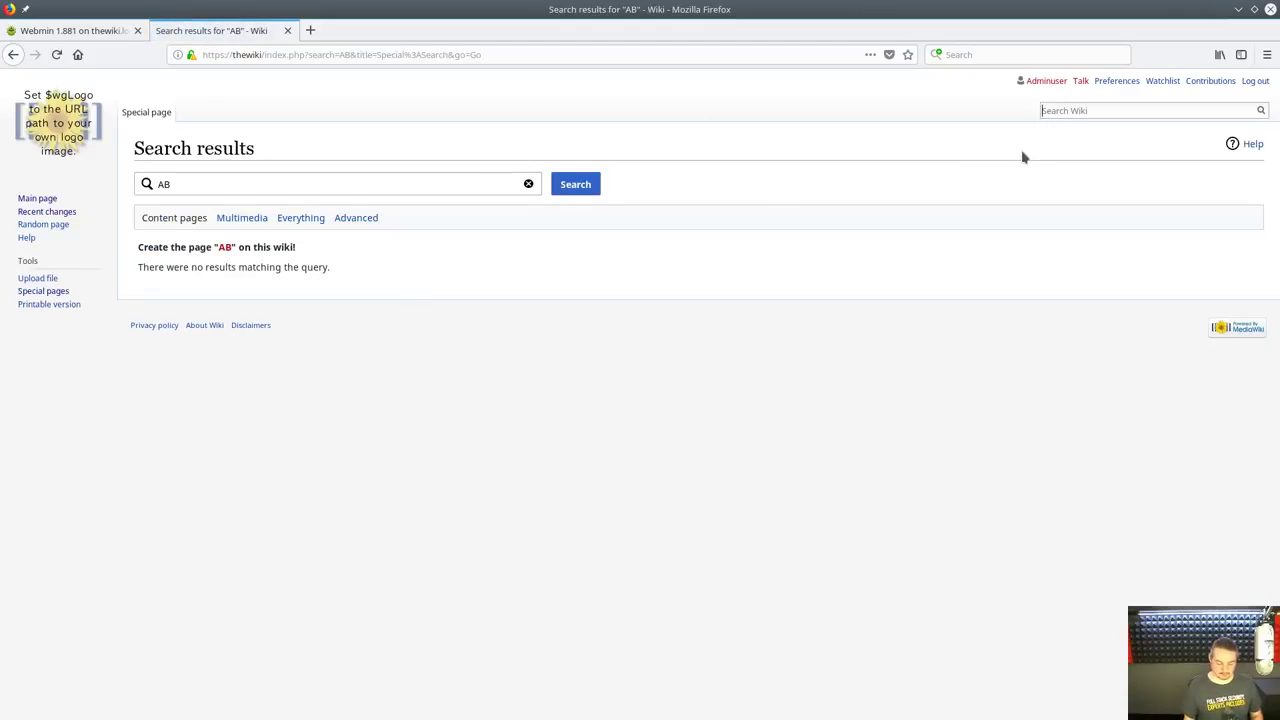
type("ABC")
key("Return")
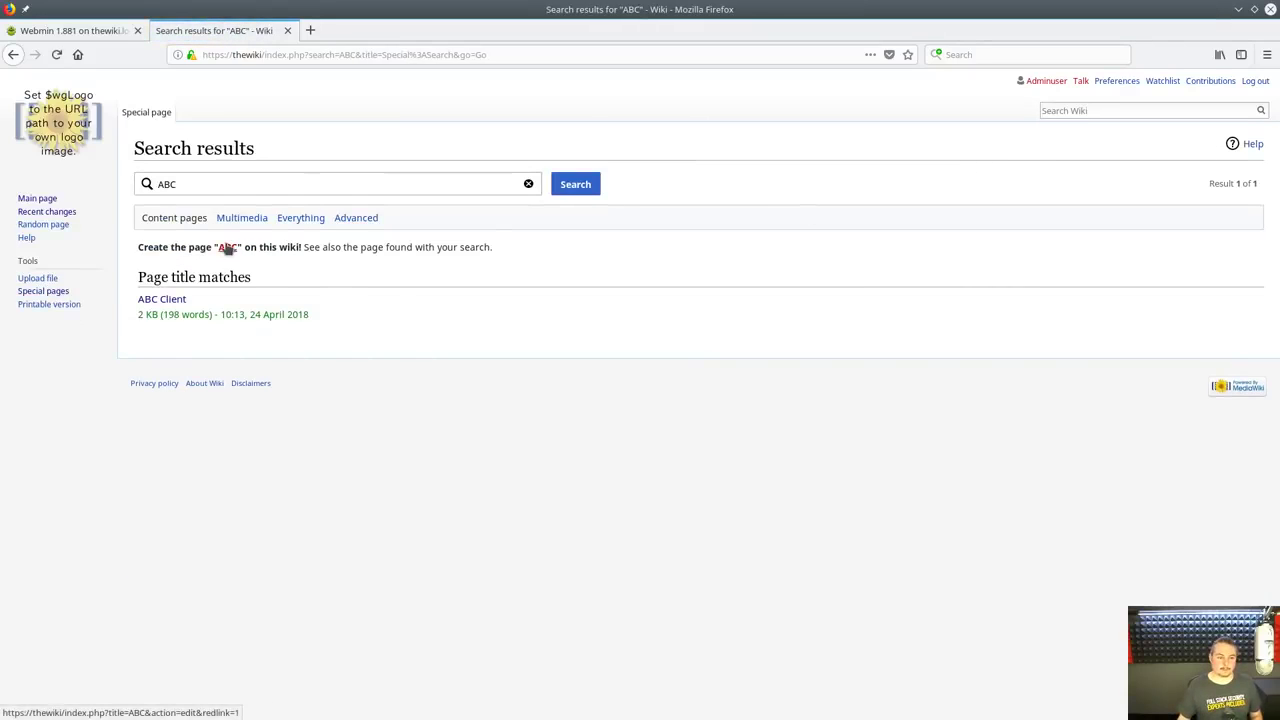
left_click(165, 299)
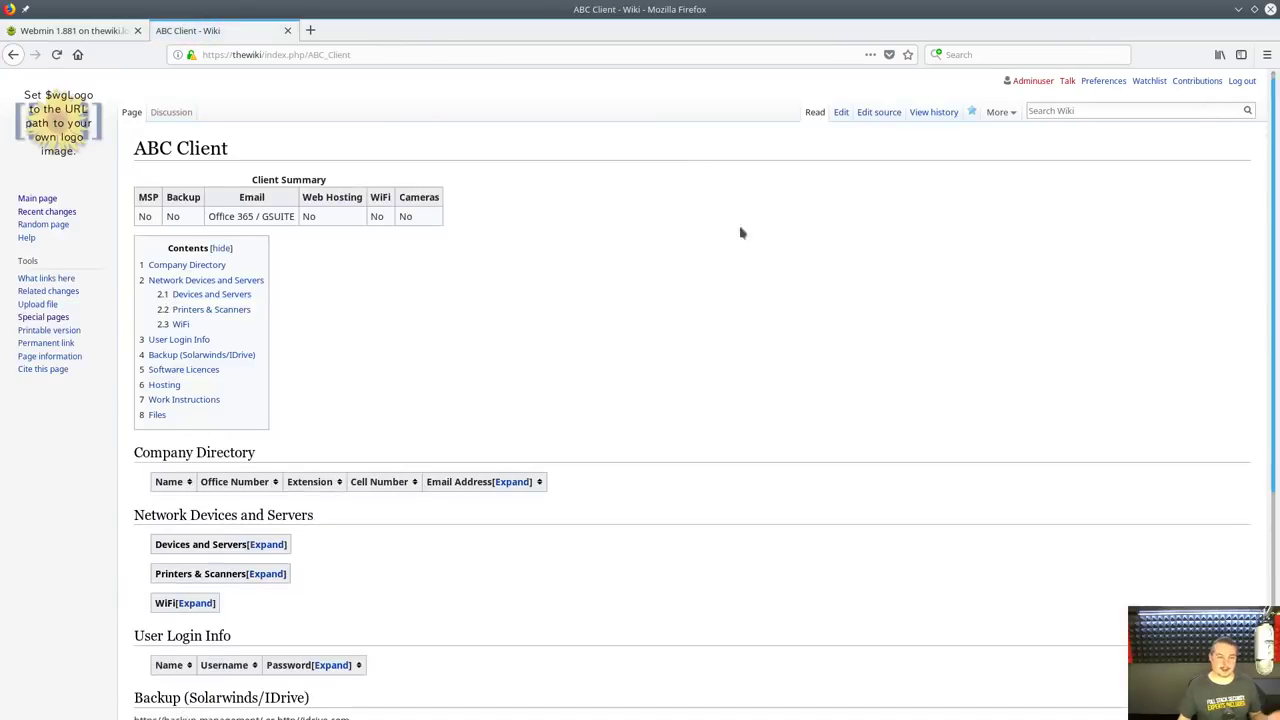
left_click(1073, 110)
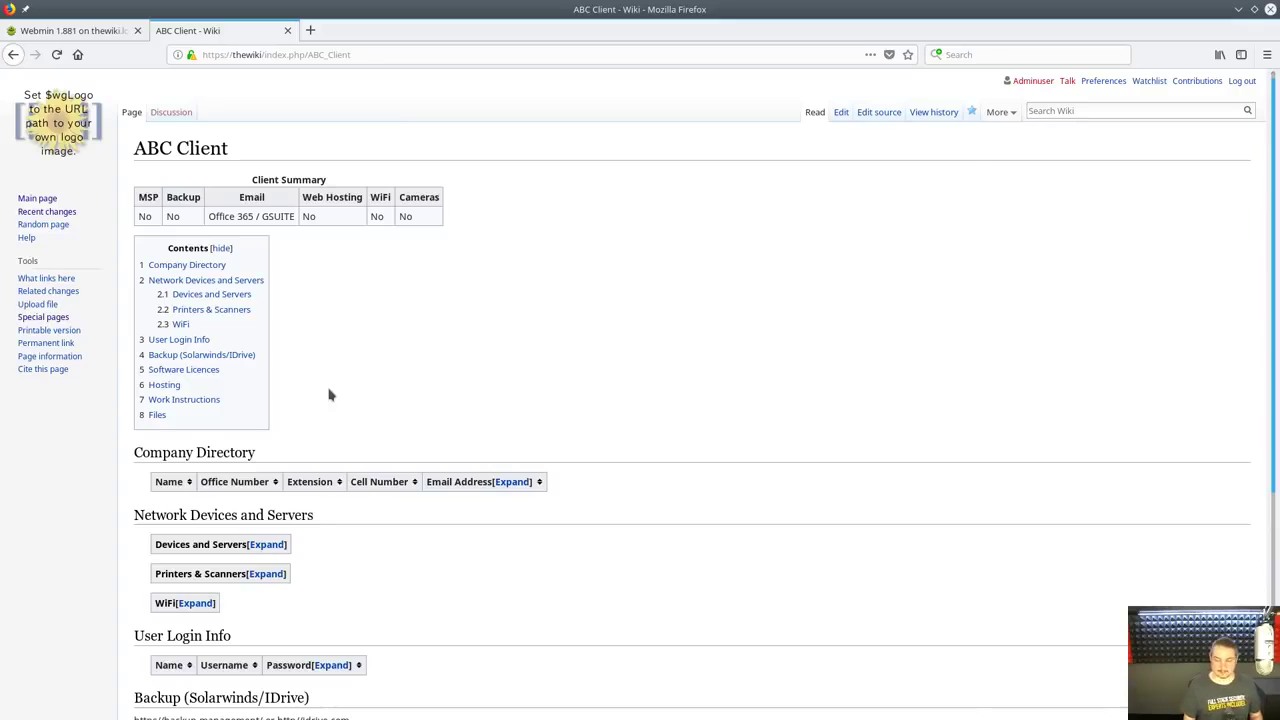
type("Pi")
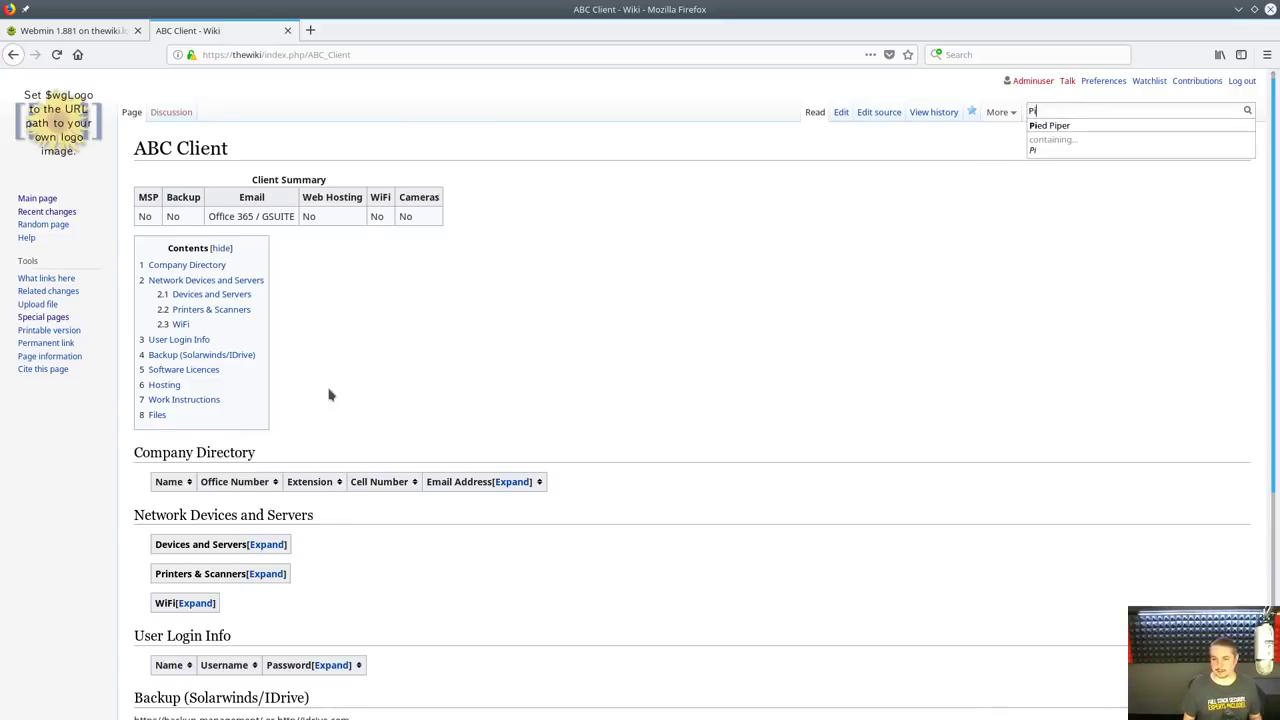
key("BackSpace")
key("BackSpace")
type("A")
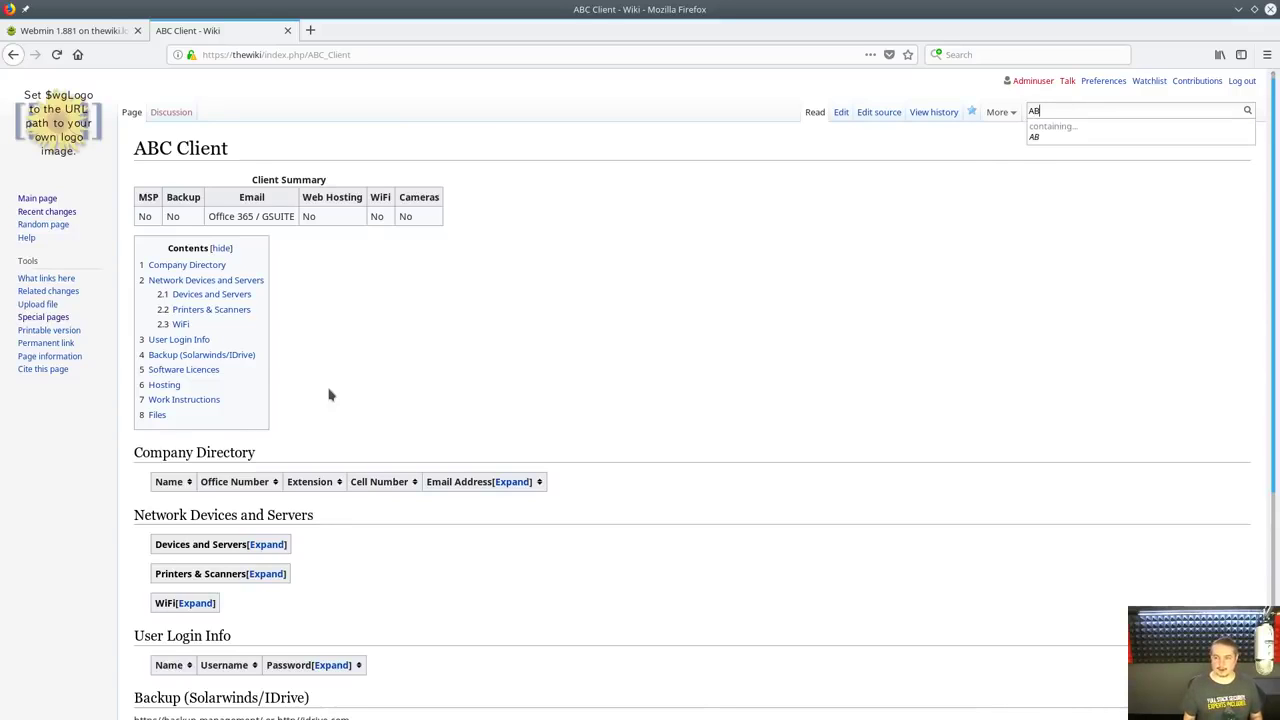
type("B")
key("BackSpace")
key("BackSpace")
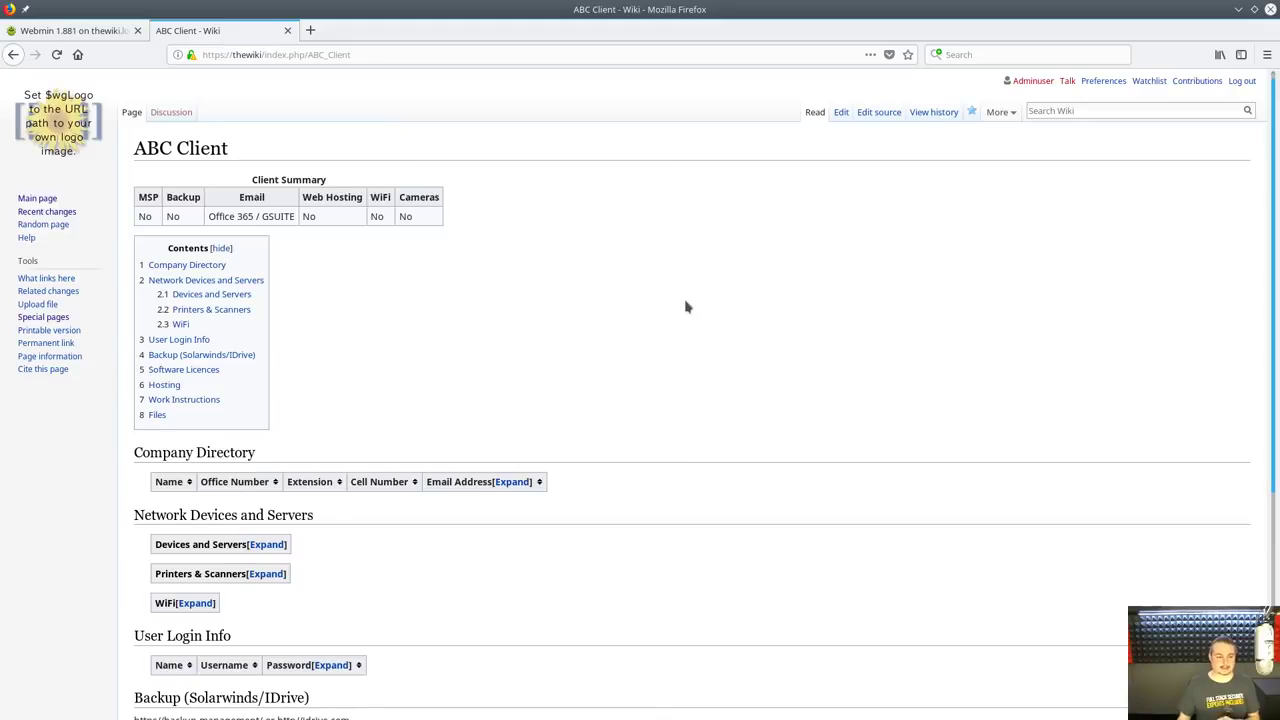
type("p")
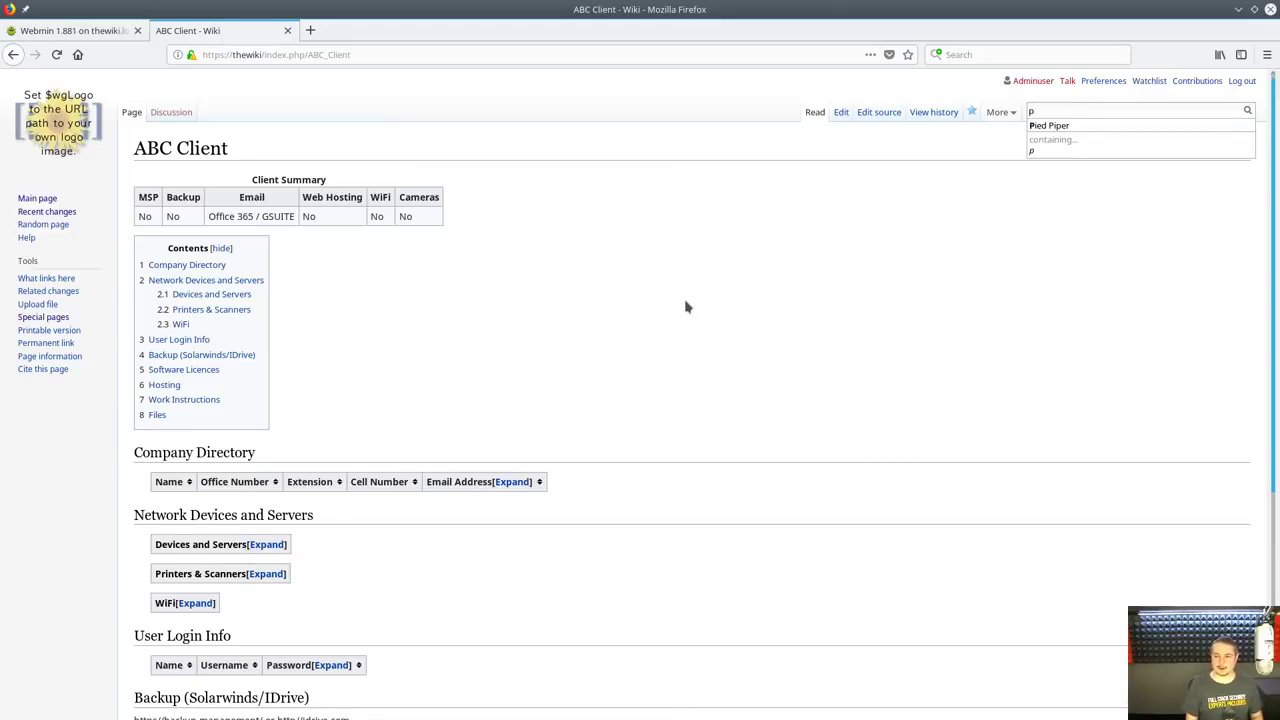
type("l")
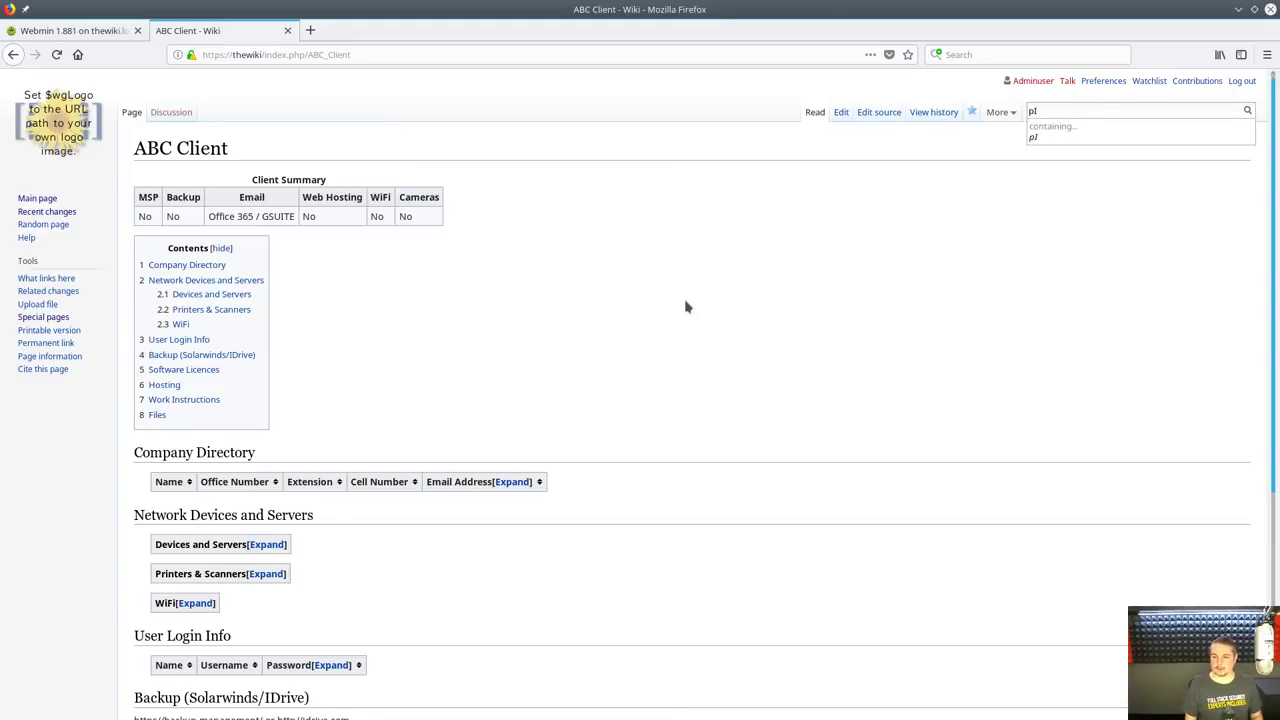
type("i")
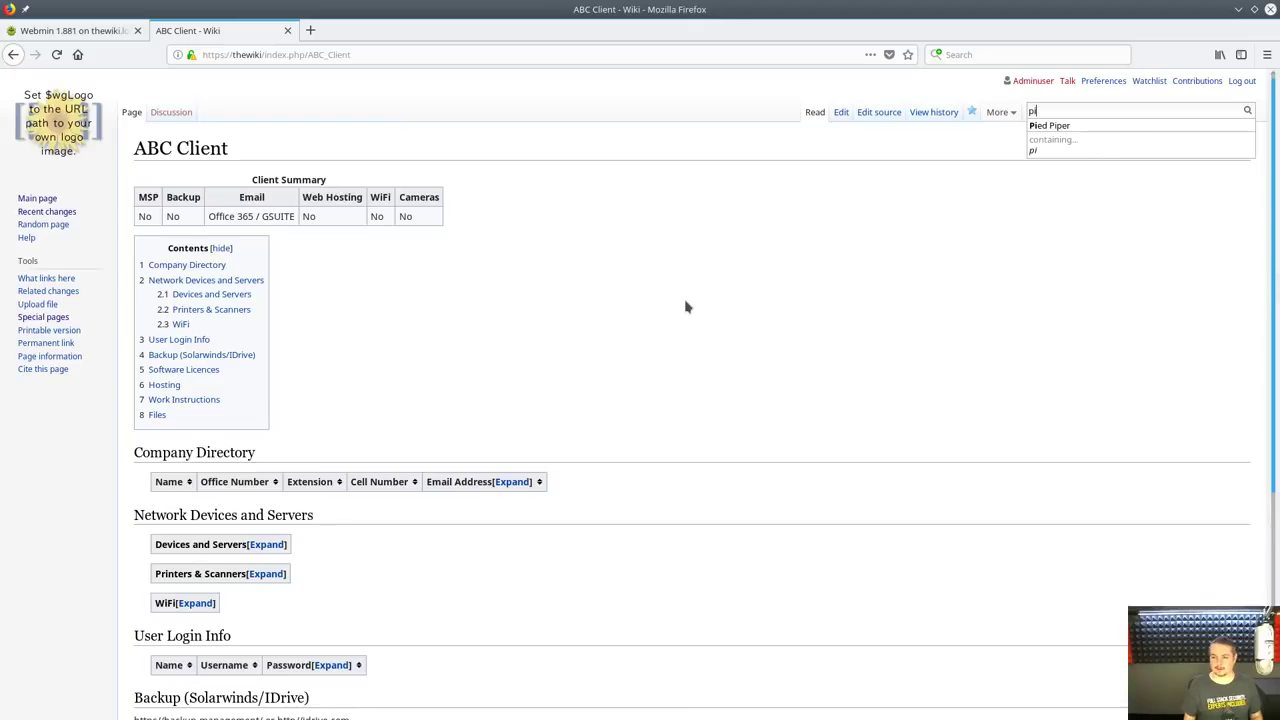
key("Down")
key("Return")
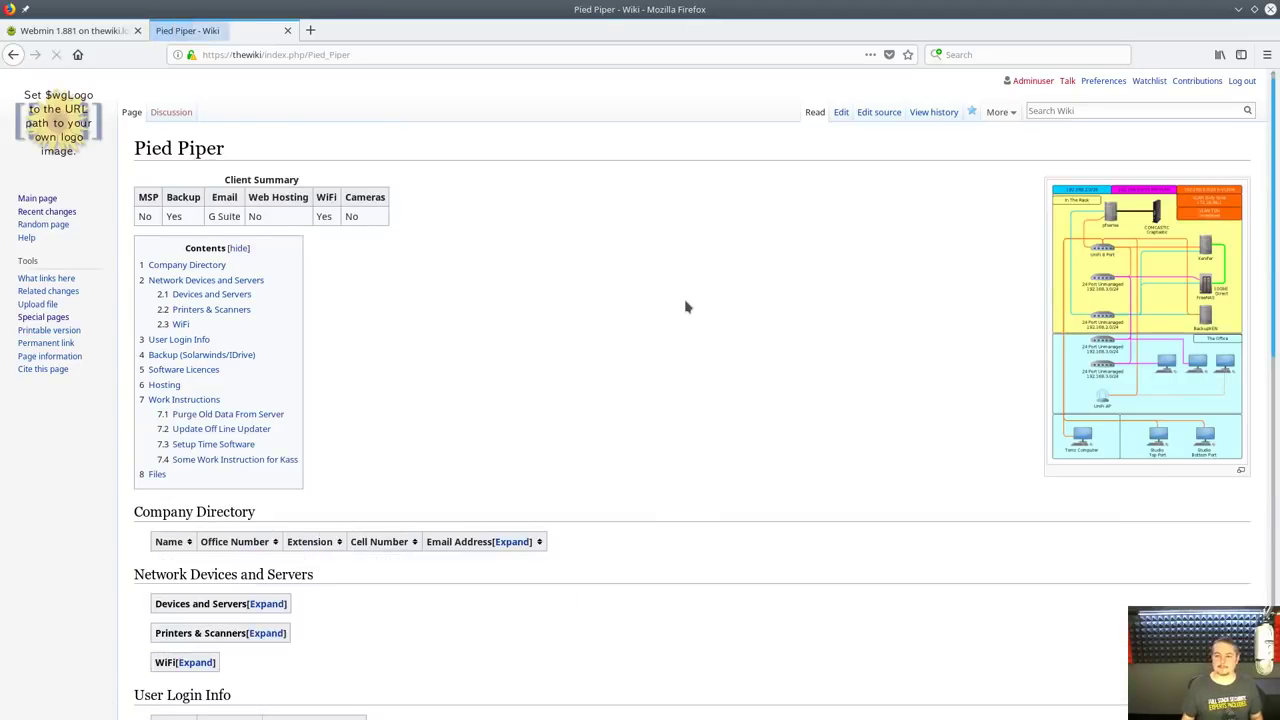
left_click(99, 140)
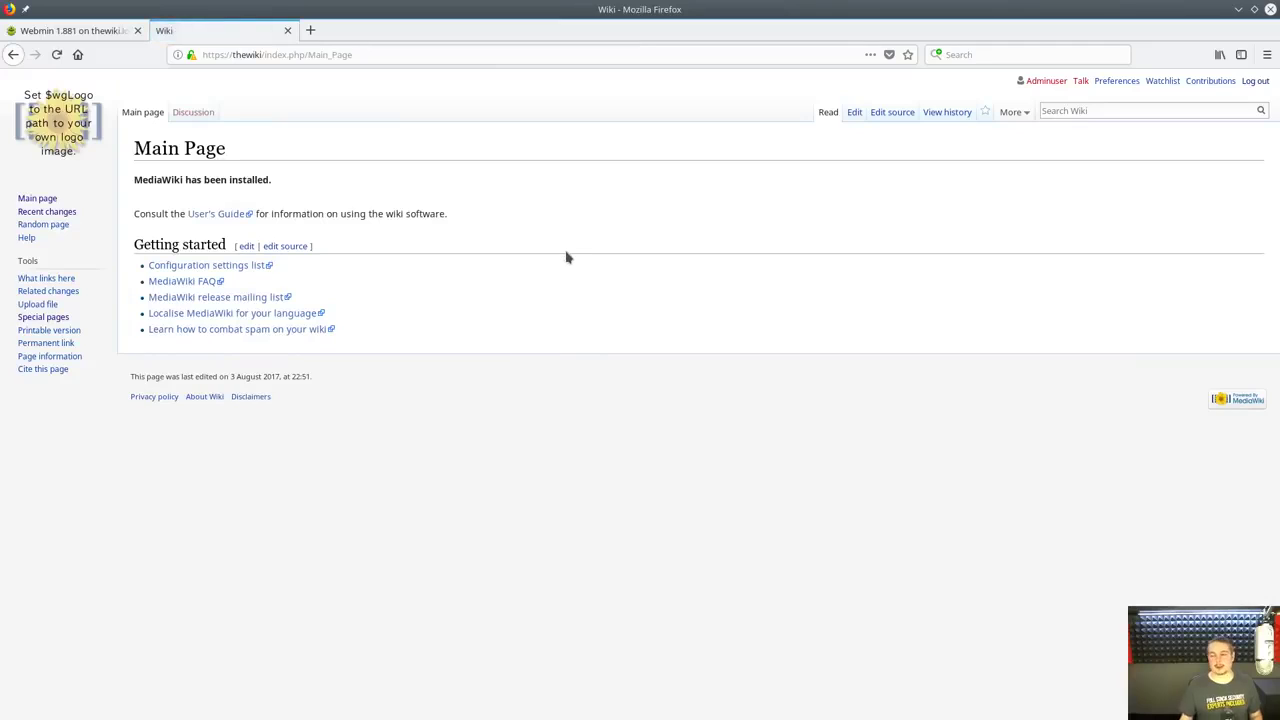
left_click(1094, 111)
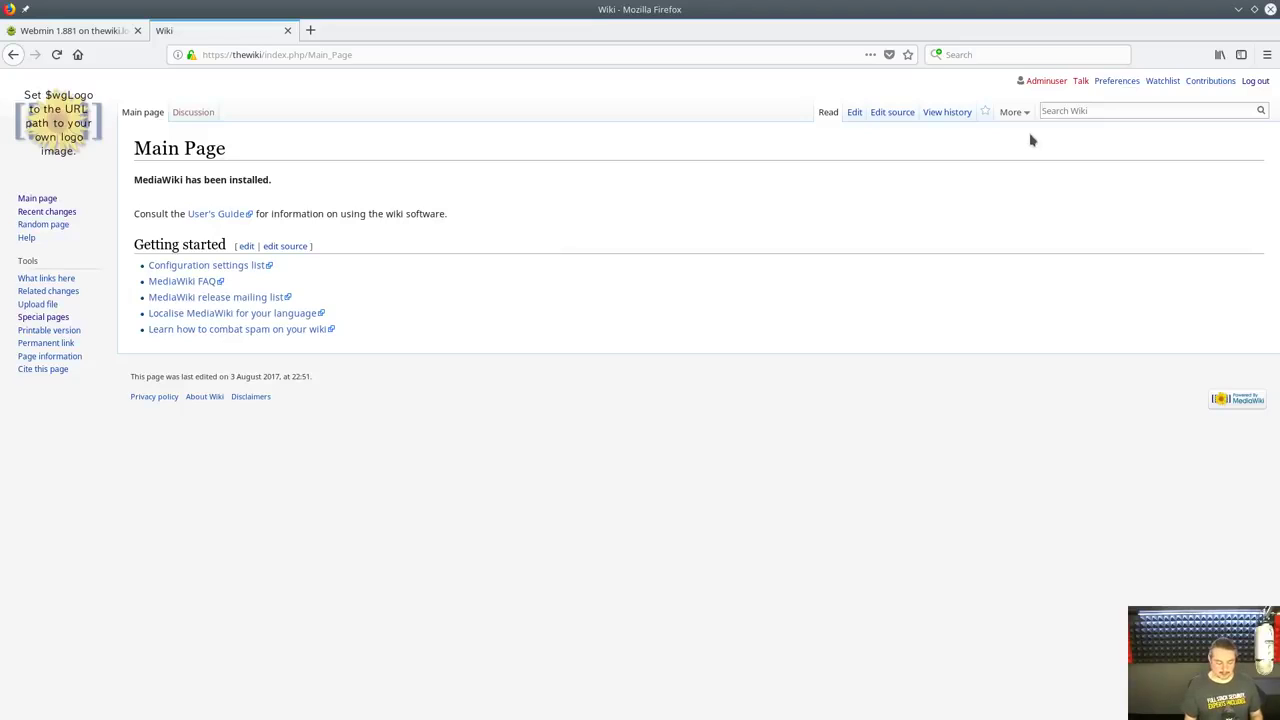
type("ABC")
key("Return")
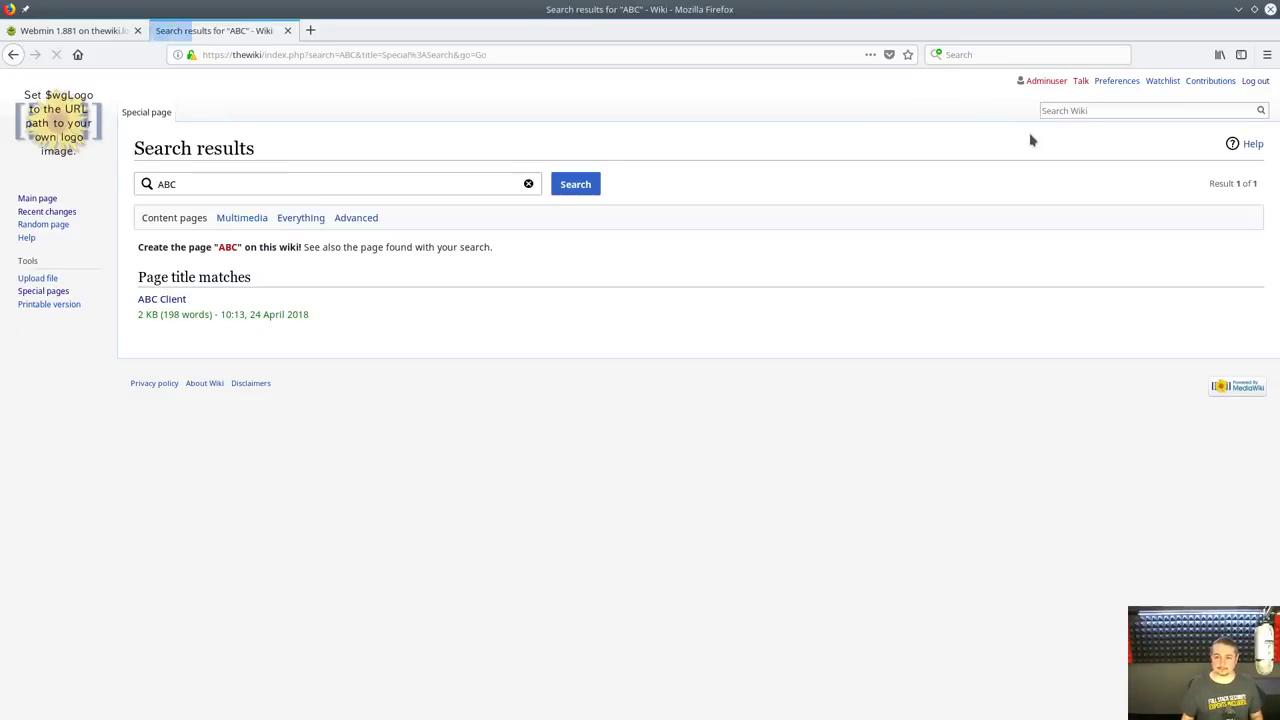
left_click(143, 301)
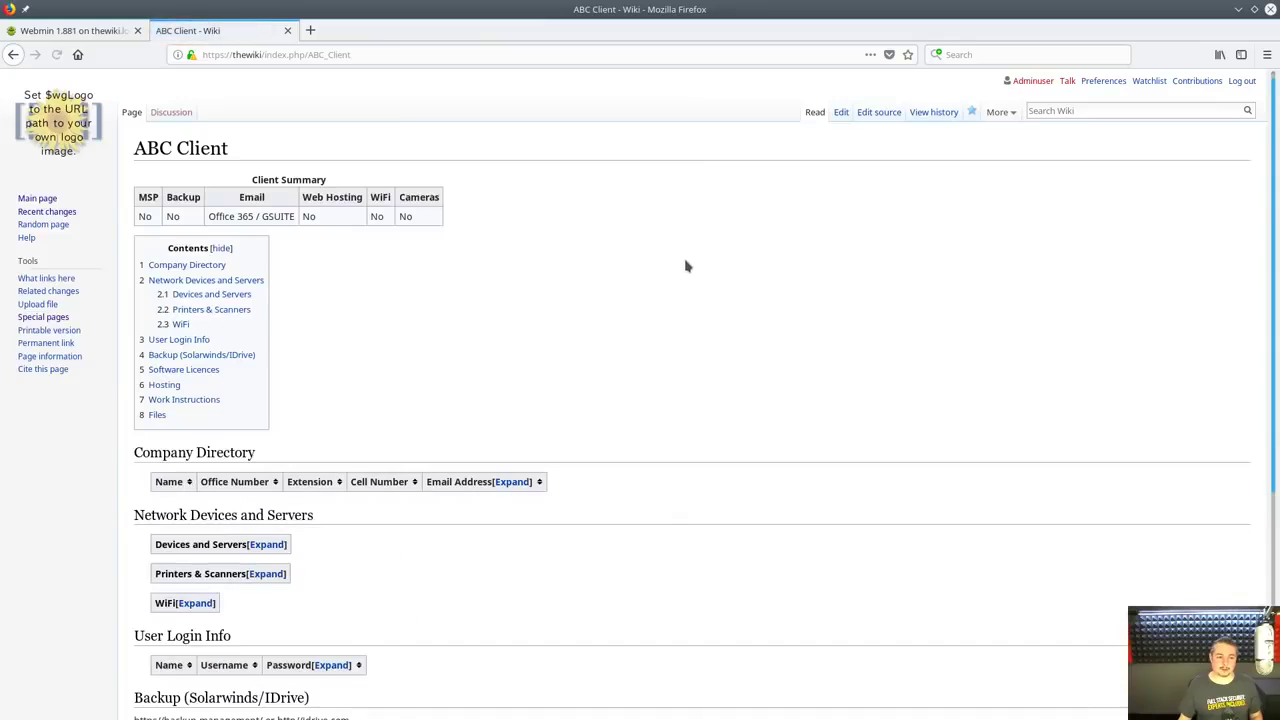
left_click(1080, 111)
type("ABC")
Open ABC Client and expand its Hosting and Company Directory collapsible tables
left_click(1074, 129)
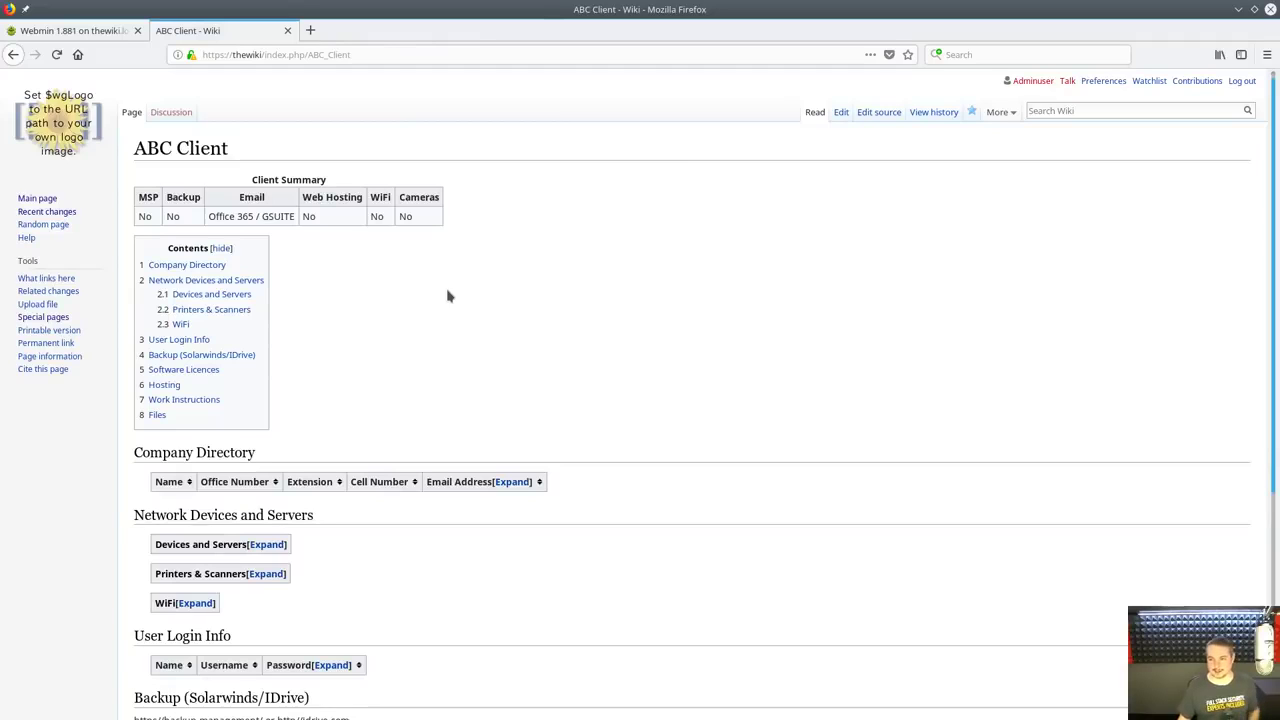
scroll(495, 299, "down", 1)
scroll(495, 299, "down", 5)
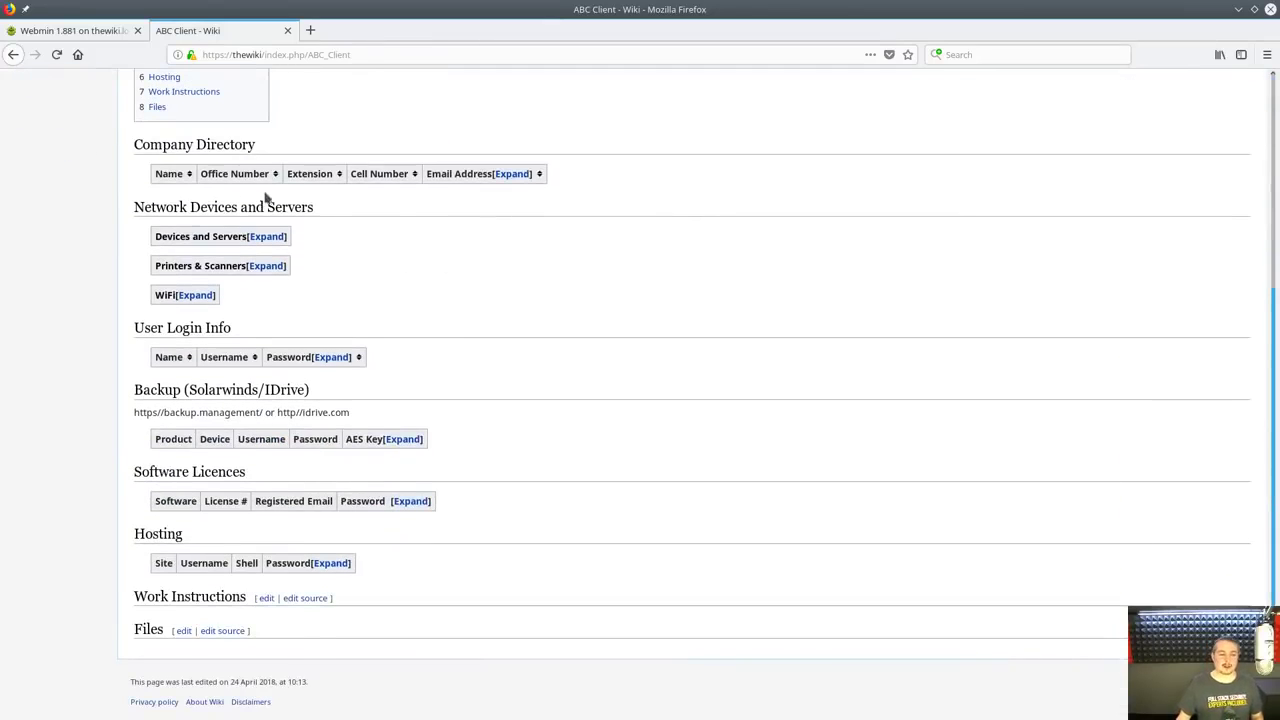
scroll(415, 277, "down", 1)
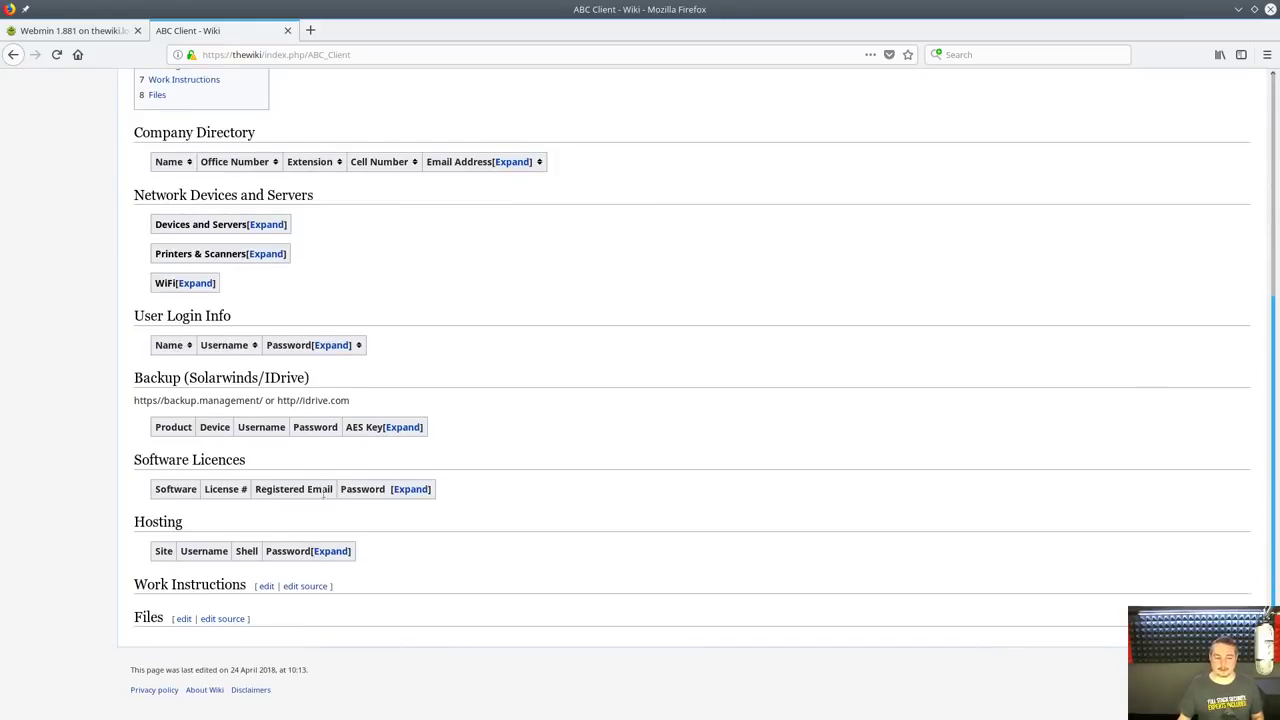
left_click(334, 553)
key("F5")
left_click(514, 481)
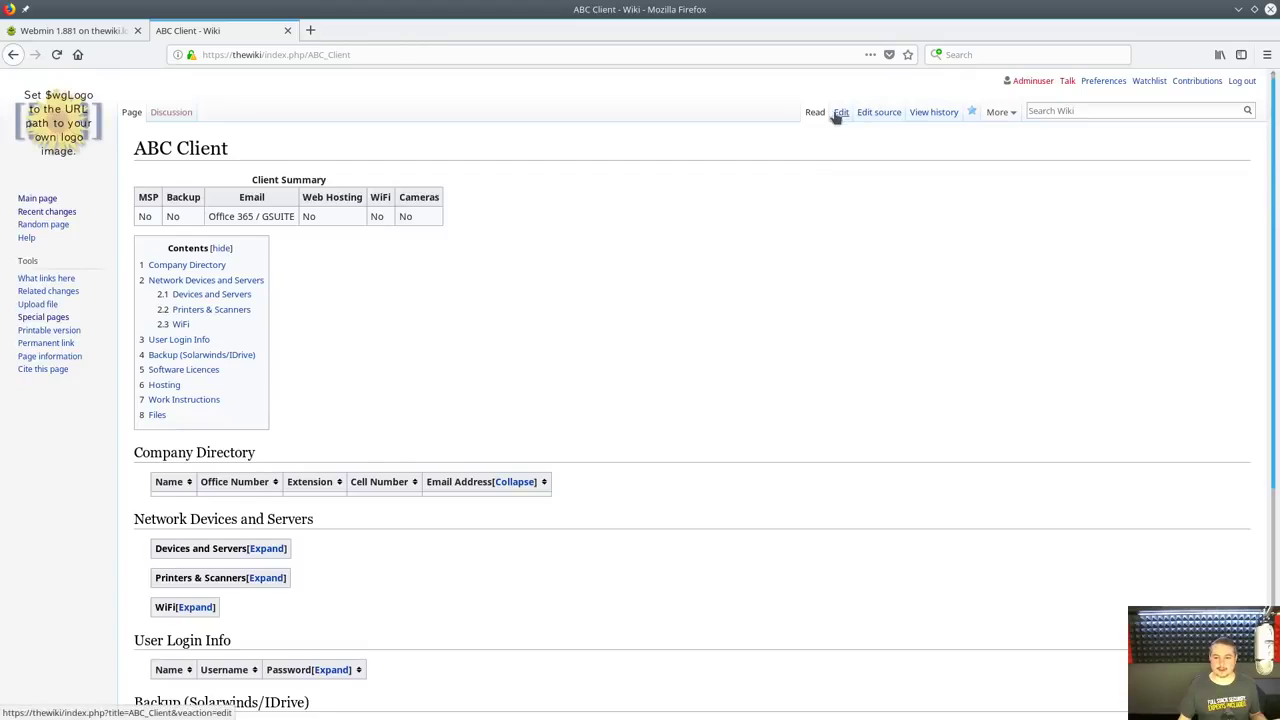
Edit ABC Client with the caret below Devices and Servers, then select A1:K11 in the stock spreadsheet
left_click(841, 112)
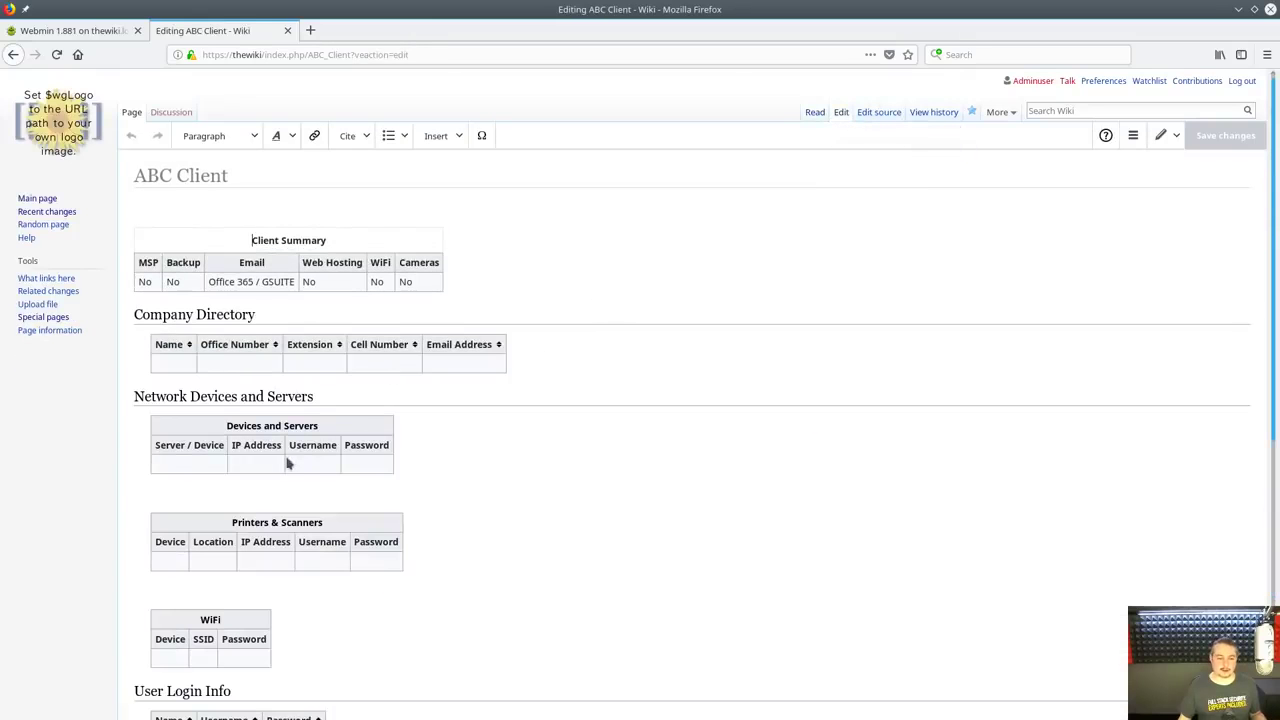
left_click(180, 450)
scroll(280, 458, "down", 2)
left_click(583, 374)
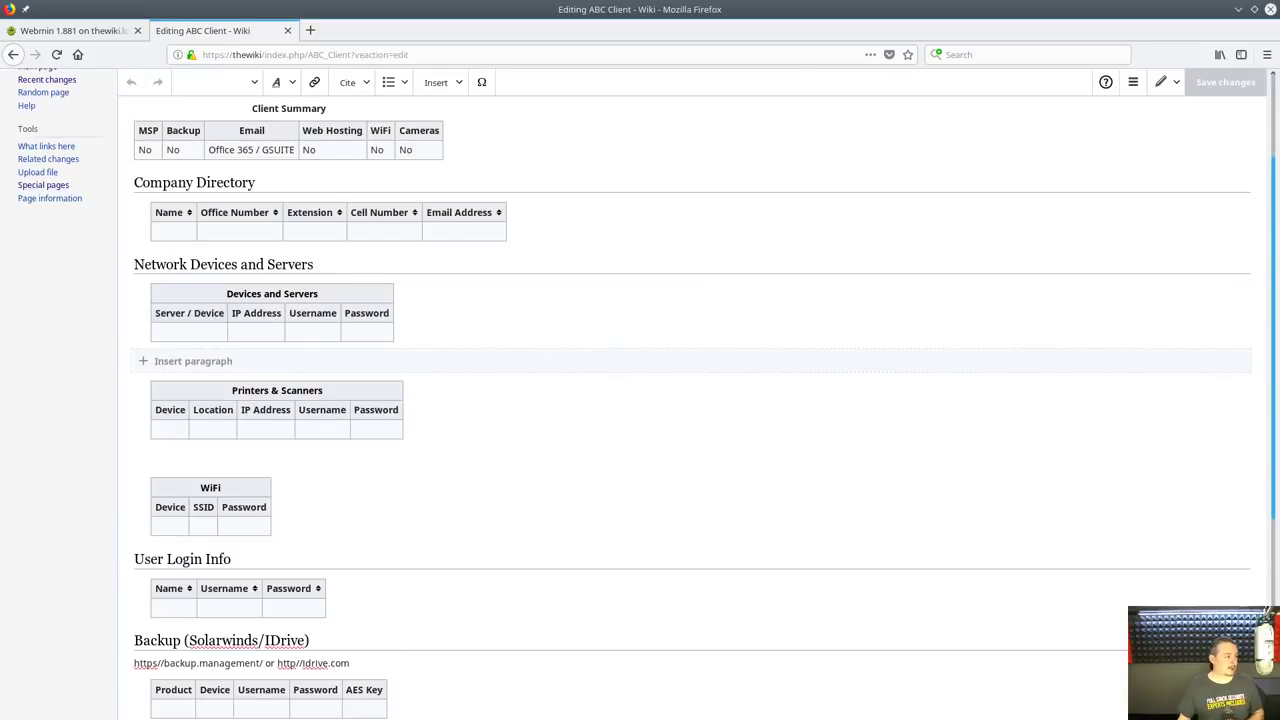
key("alt+Tab")
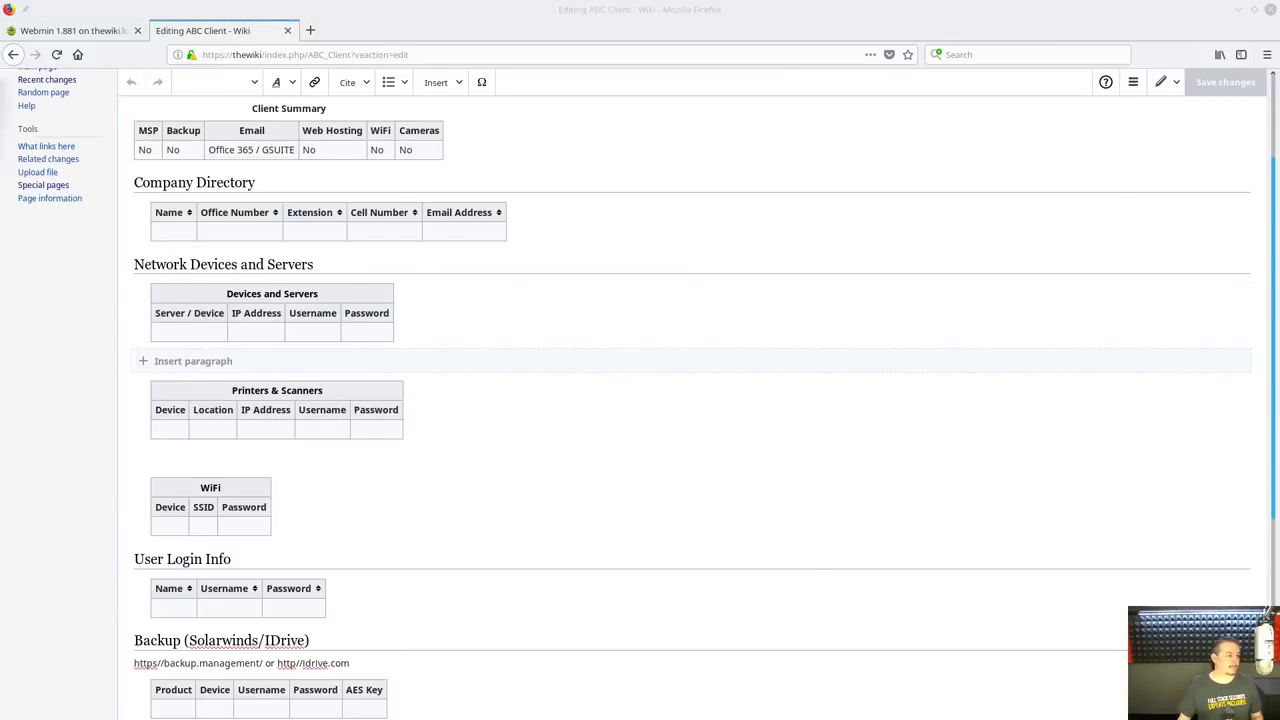
left_click_drag(230, 305, 935, 448)
Copy the stock ticker table A1:K10 from Google Sheets and return to the wiki editor
left_click(919, 679)
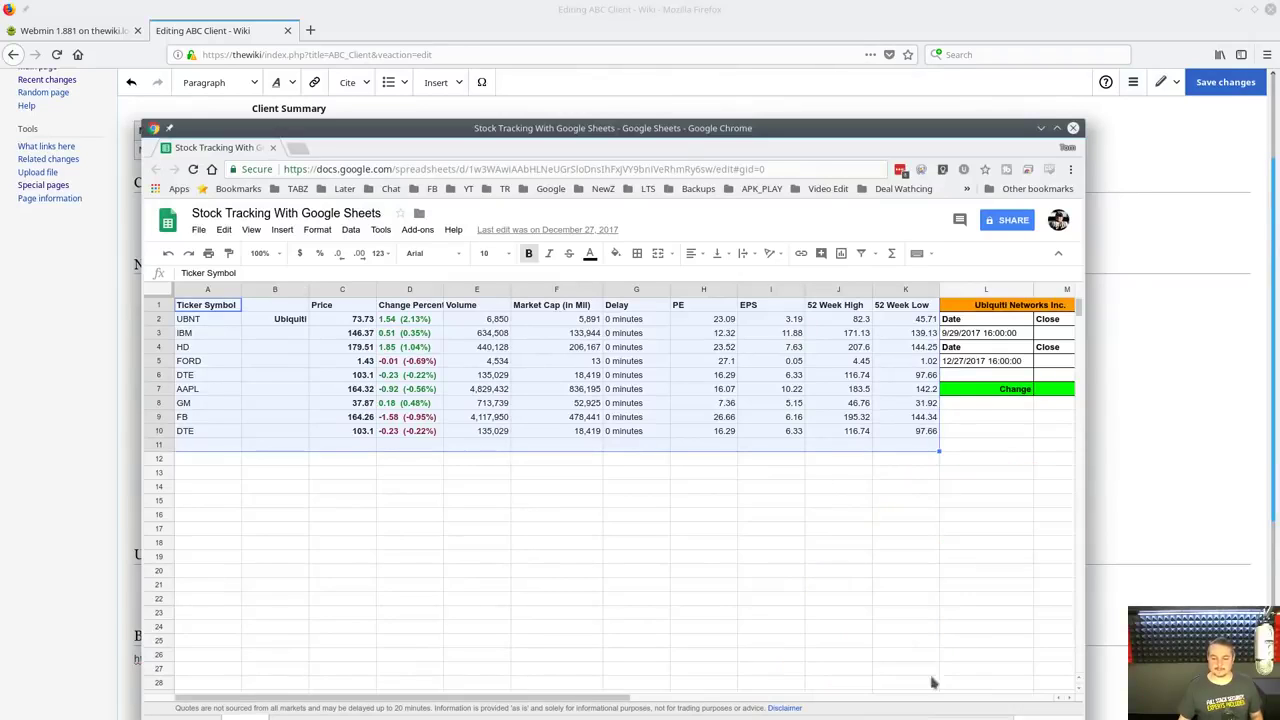
left_click(410, 319)
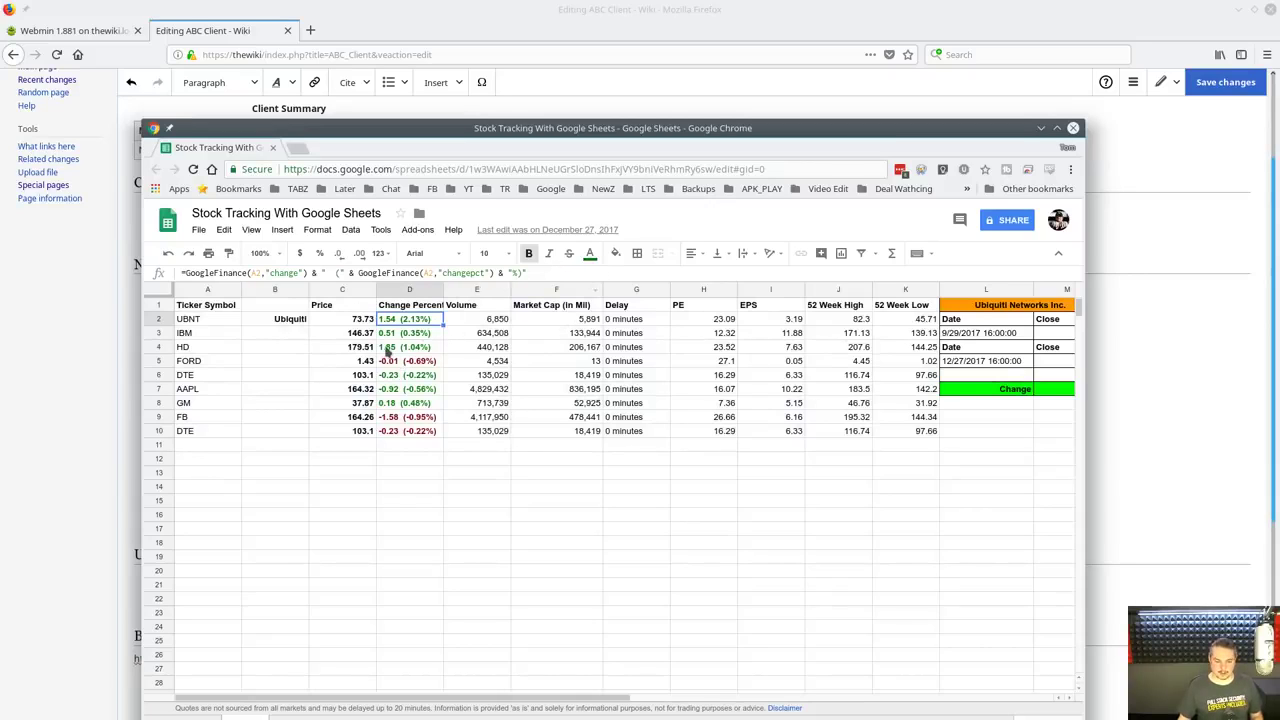
left_click_drag(211, 306, 891, 434)
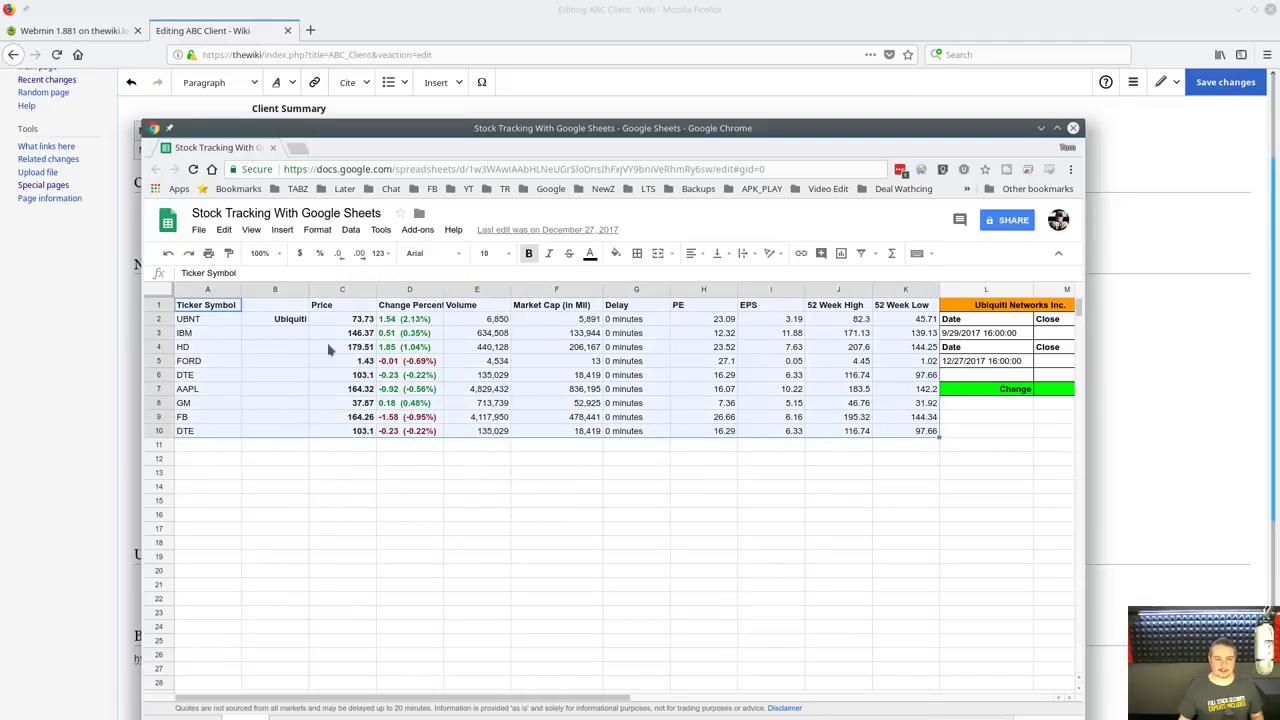
key("ctrl+c")
key("alt+Tab")
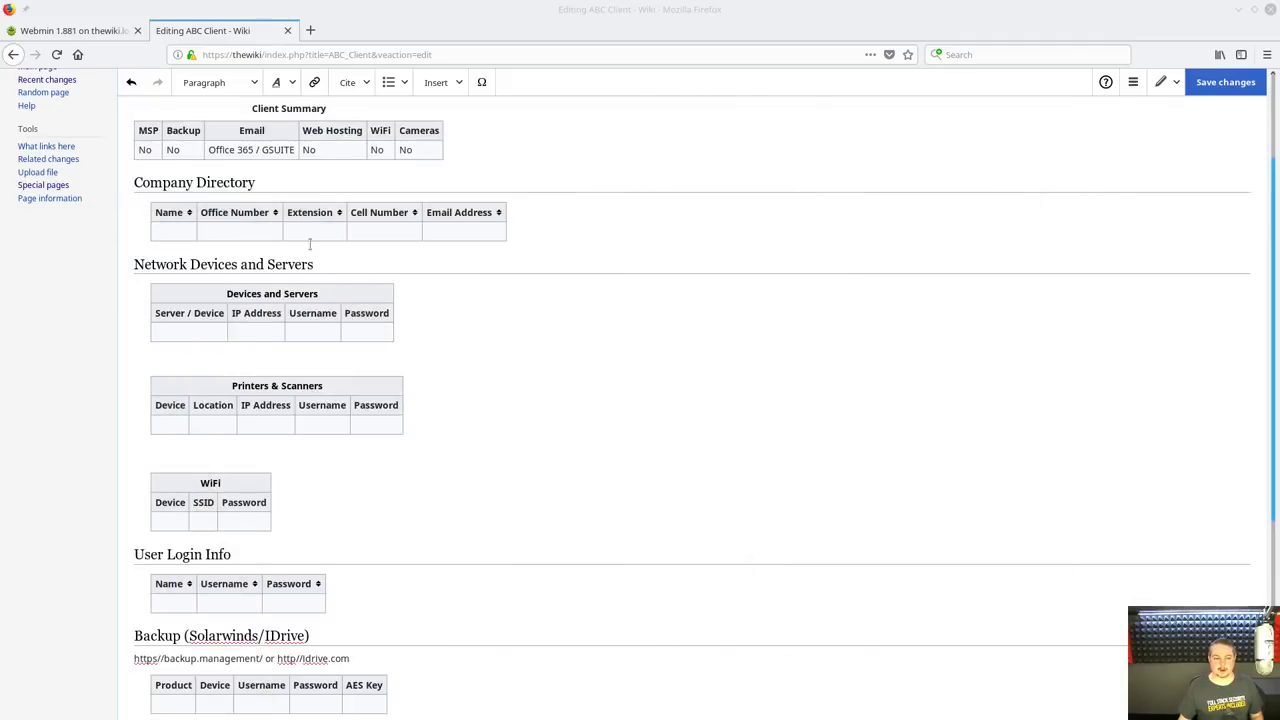
Paste the stock ticker table below the Devices and Servers table in ABC Client
scroll(357, 328, "up", 3)
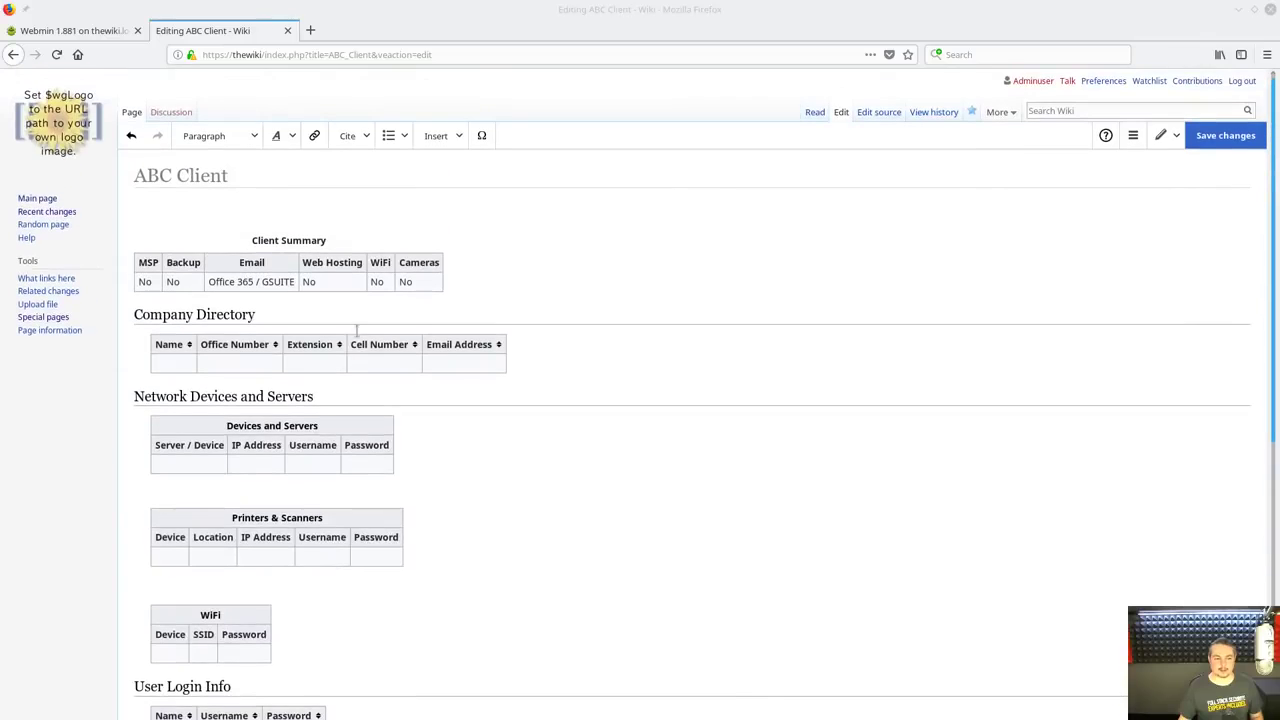
left_click(208, 494)
key("ctrl+v")
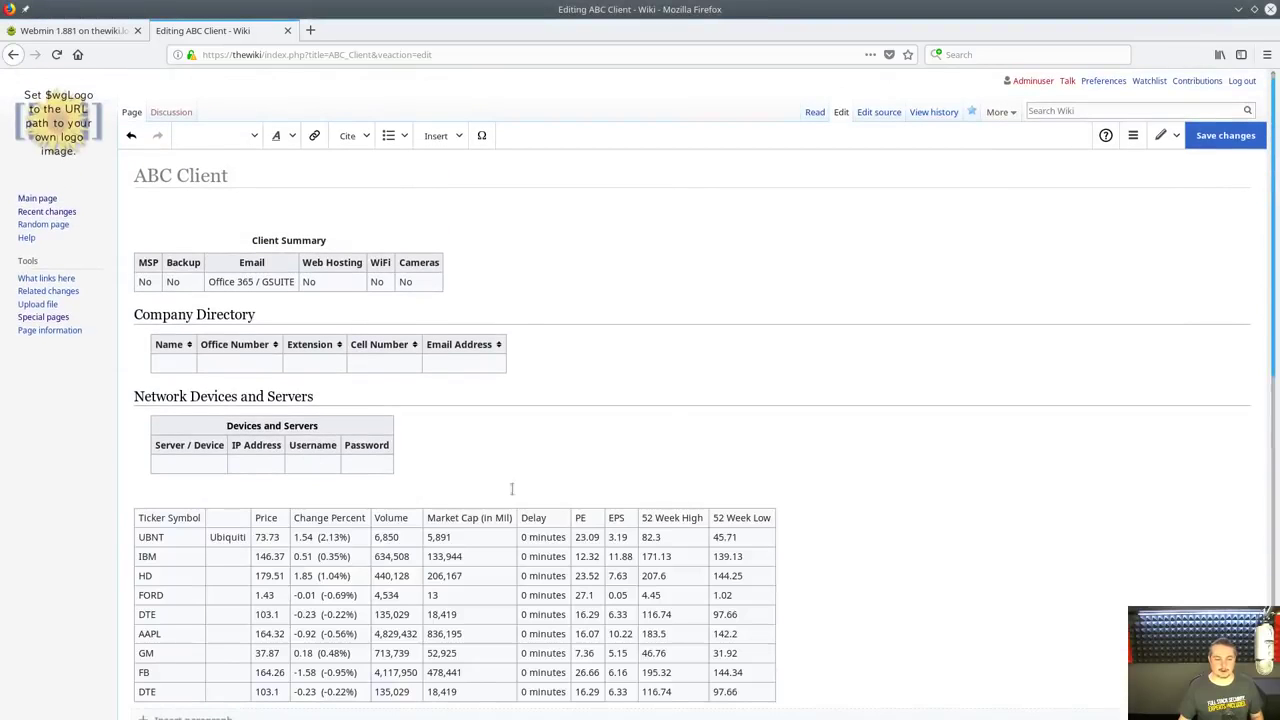
scroll(586, 366, "down", 2)
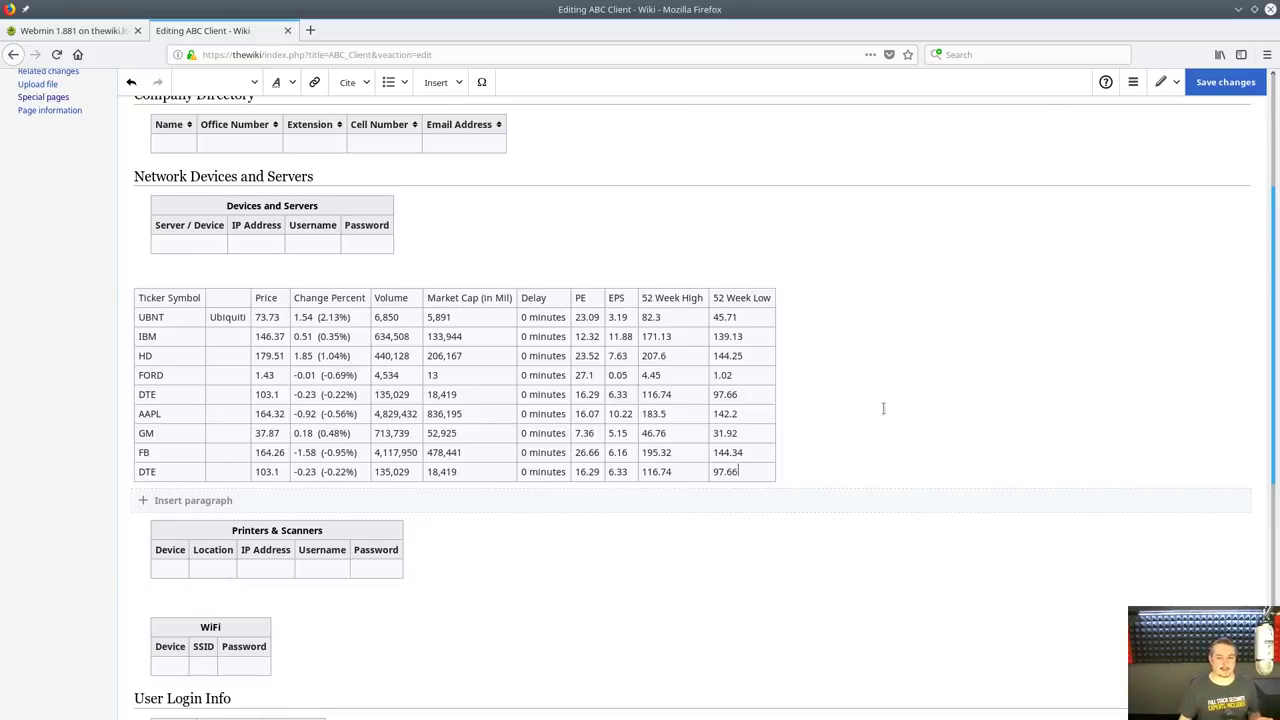
scroll(871, 394, "up", 5)
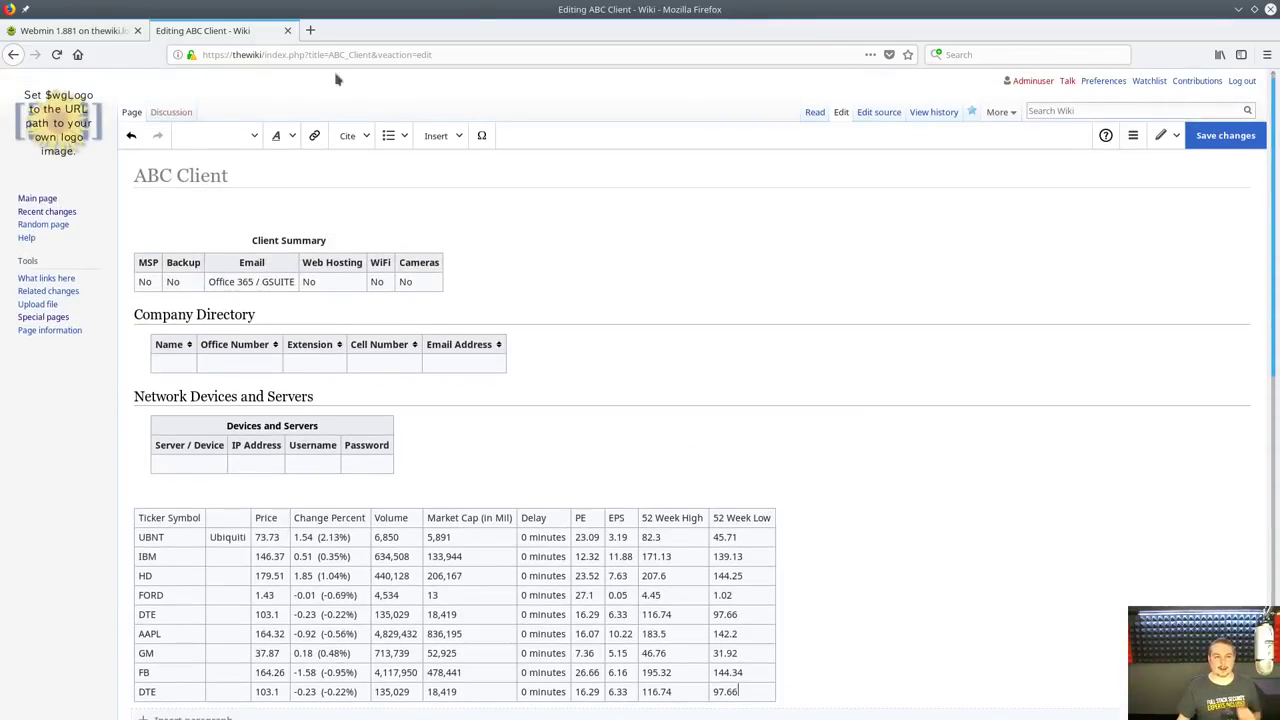
Open Wikipedia's Category 6 cable article in a new tab and select its Termination content
left_click(310, 30)
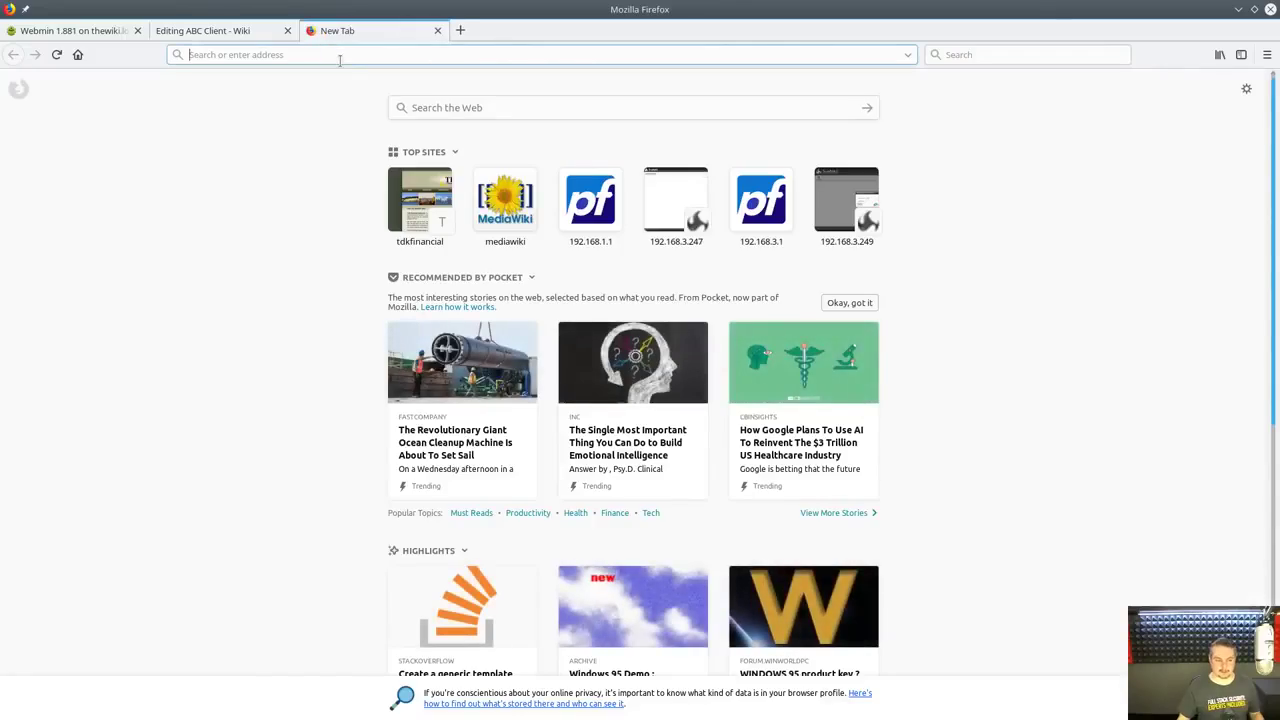
type("wikipedia.org/wiki/Category_6_cable")
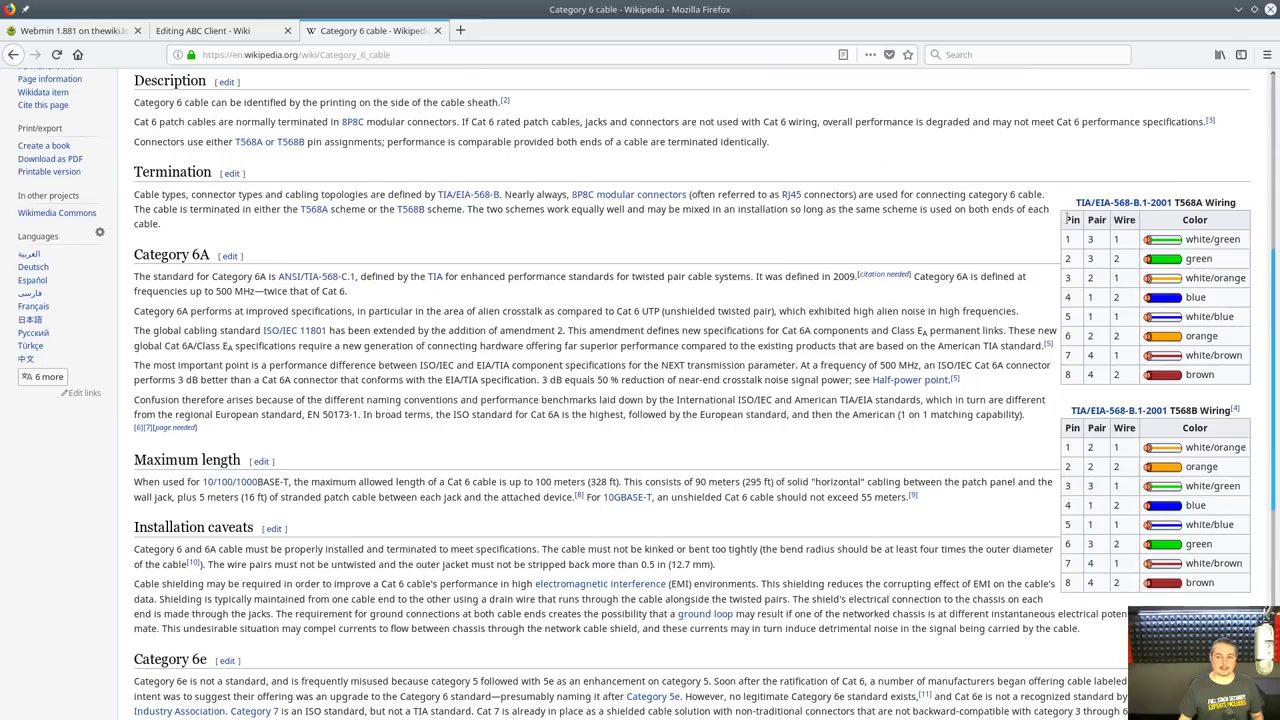
left_click_drag(1062, 201, 1176, 394)
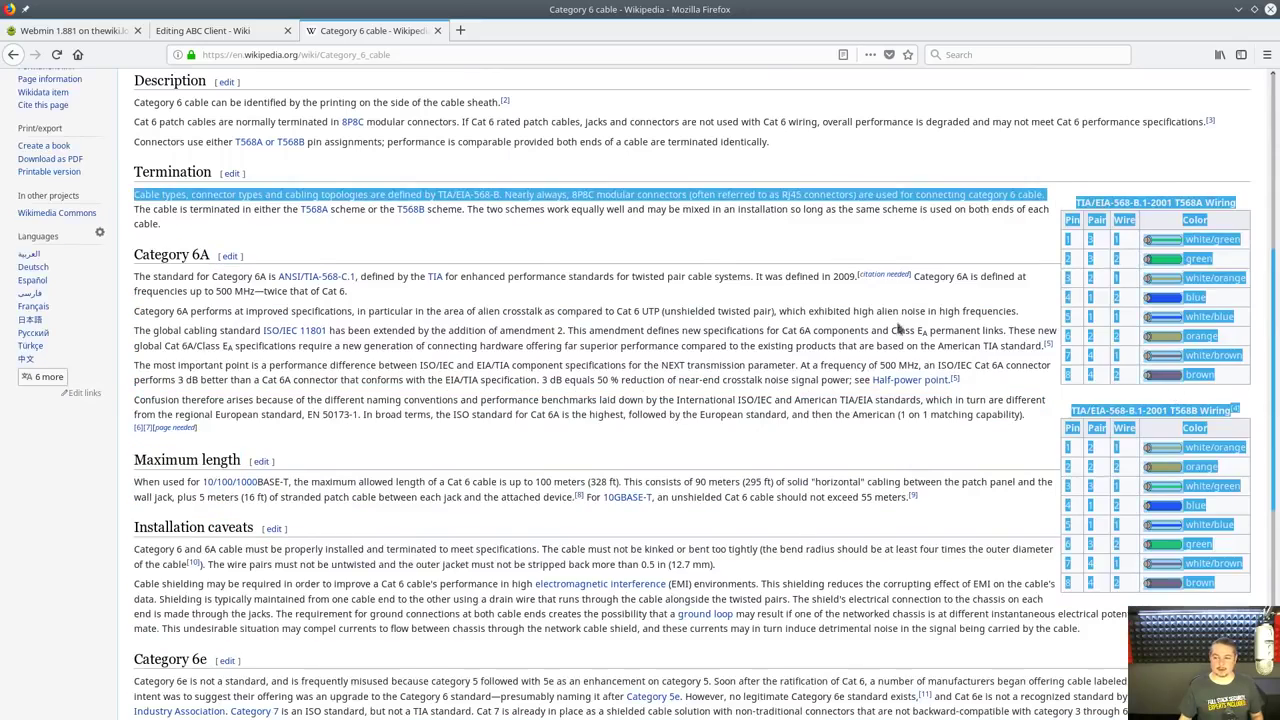
scroll(785, 343, "up", 3)
scroll(785, 343, "up", 3)
left_click(785, 343)
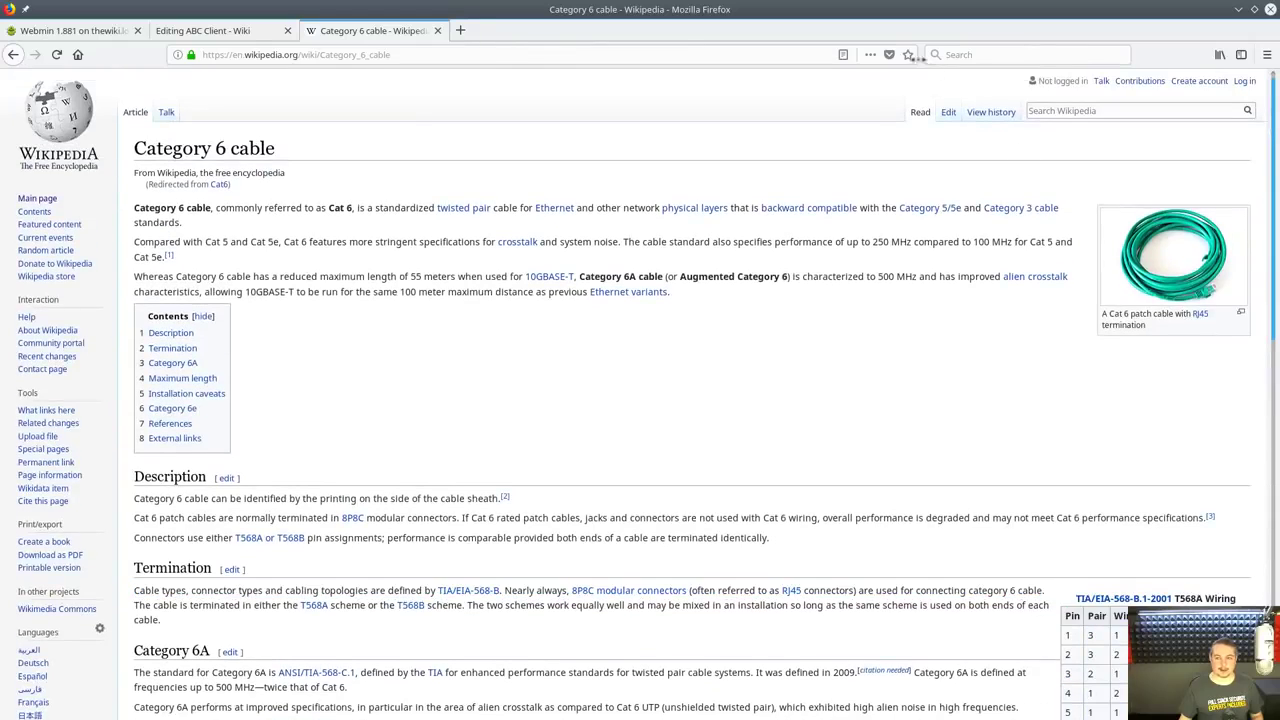
left_click(950, 114)
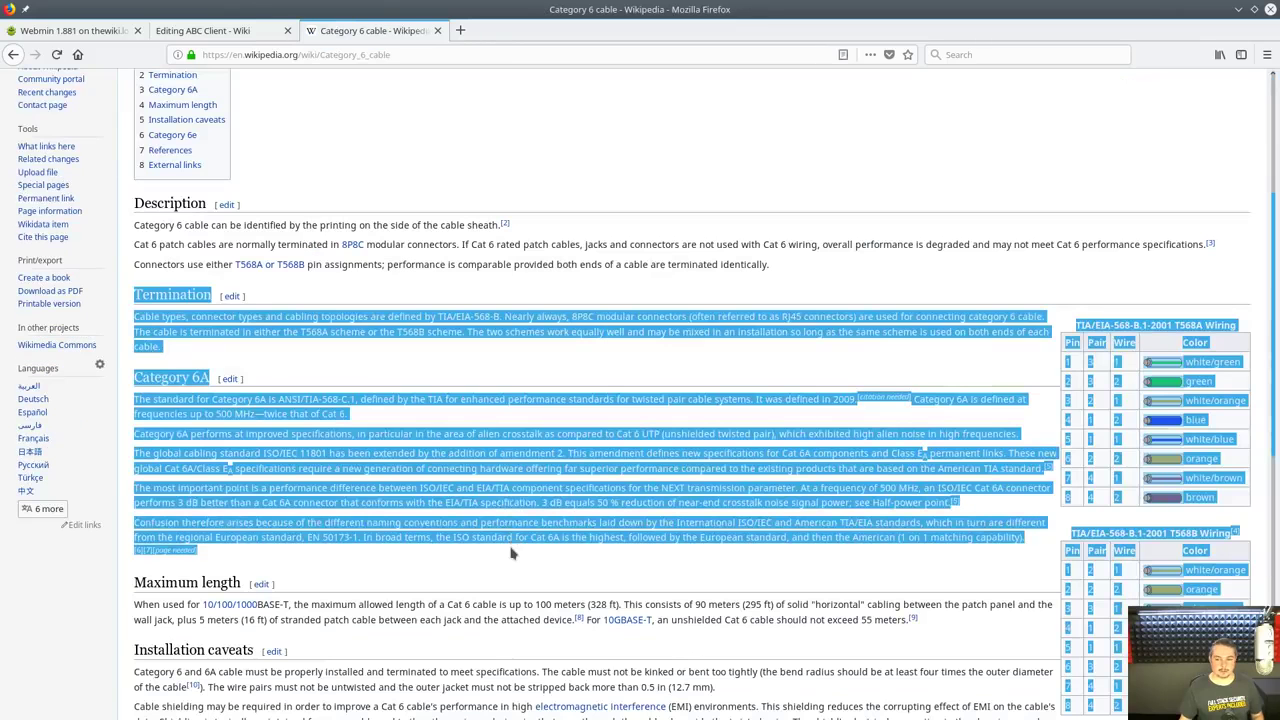
Paste the Termination section with T568A and T568B wiring tables between the ABC Client tables
left_click(212, 33)
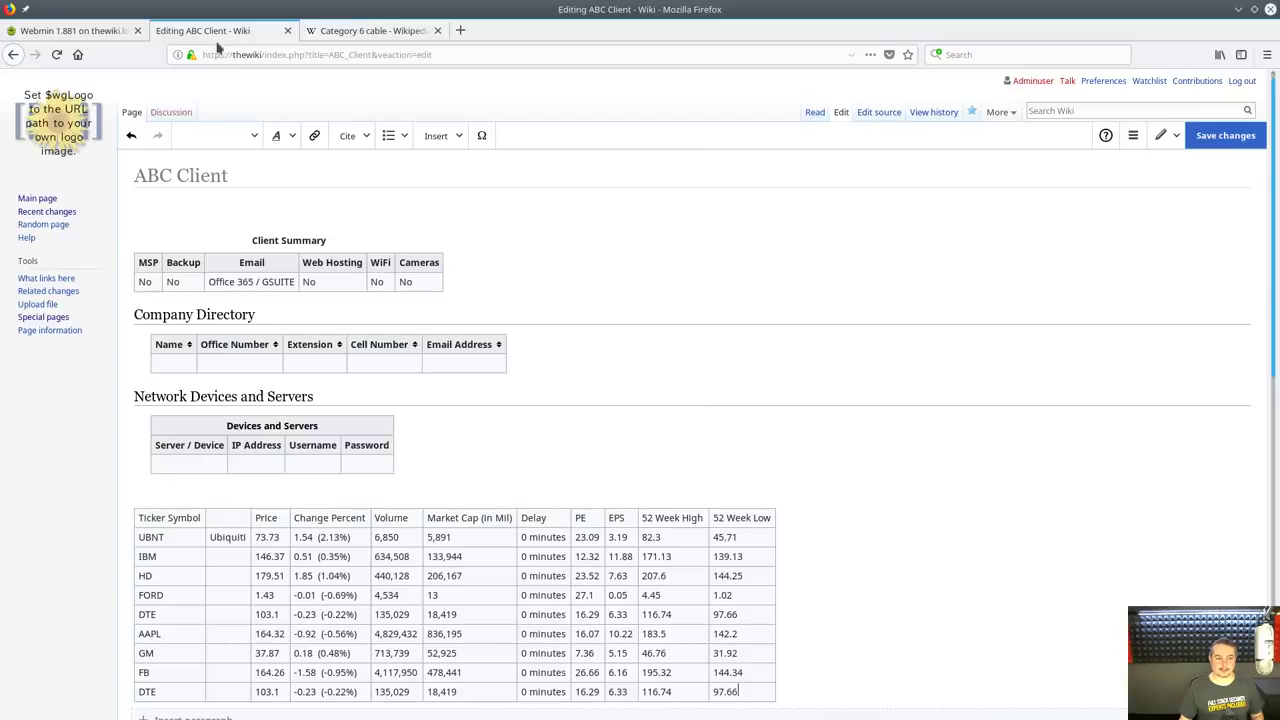
left_click(434, 484)
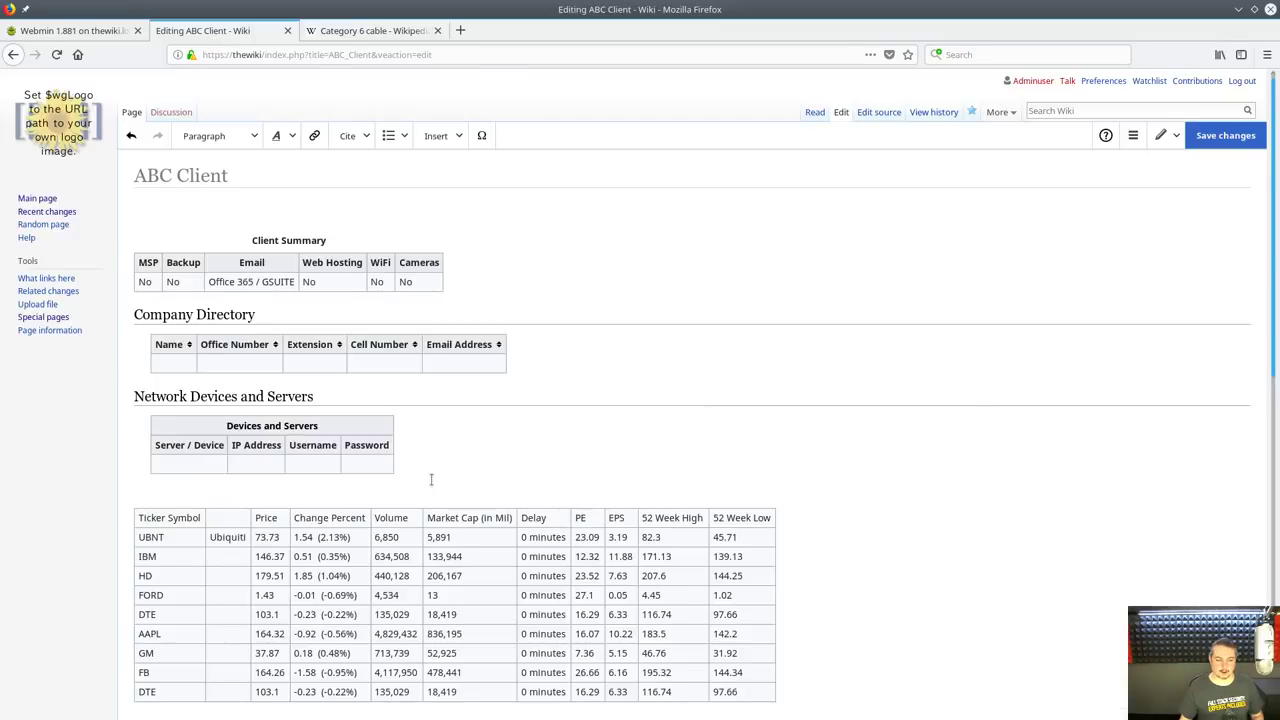
key("ctrl+v")
scroll(491, 451, "down", 5)
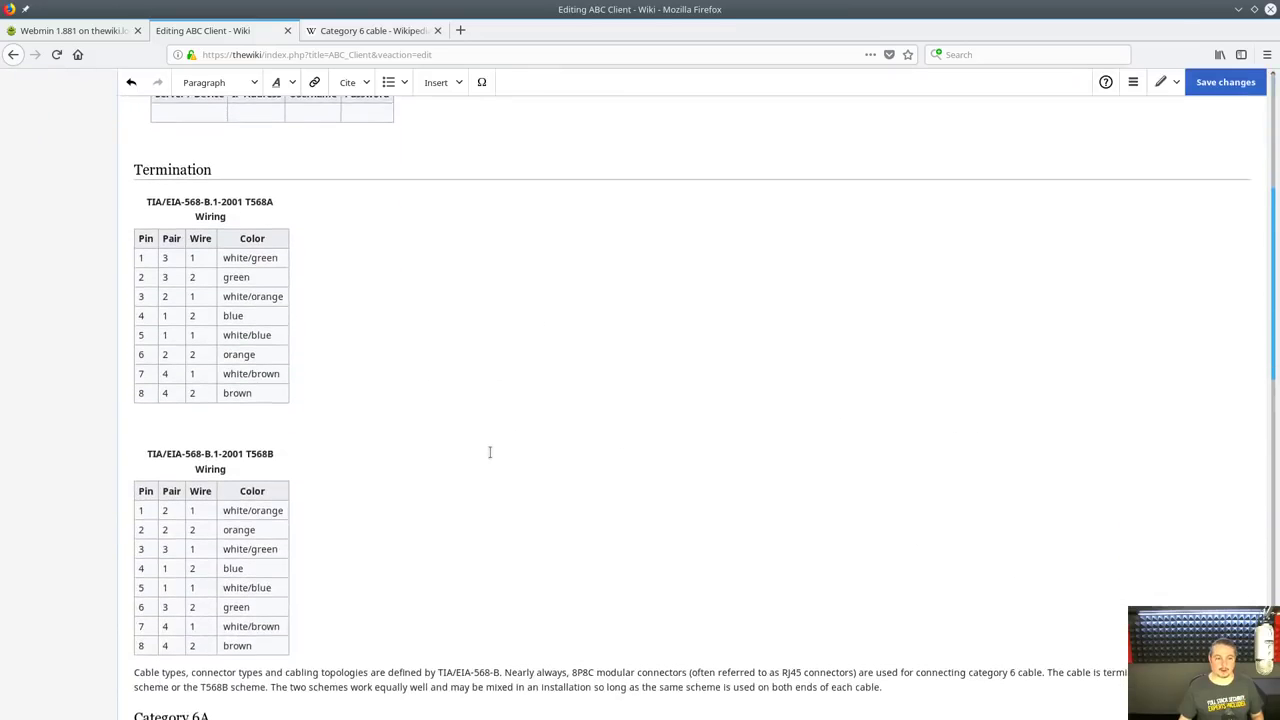
scroll(397, 265, "down", 6)
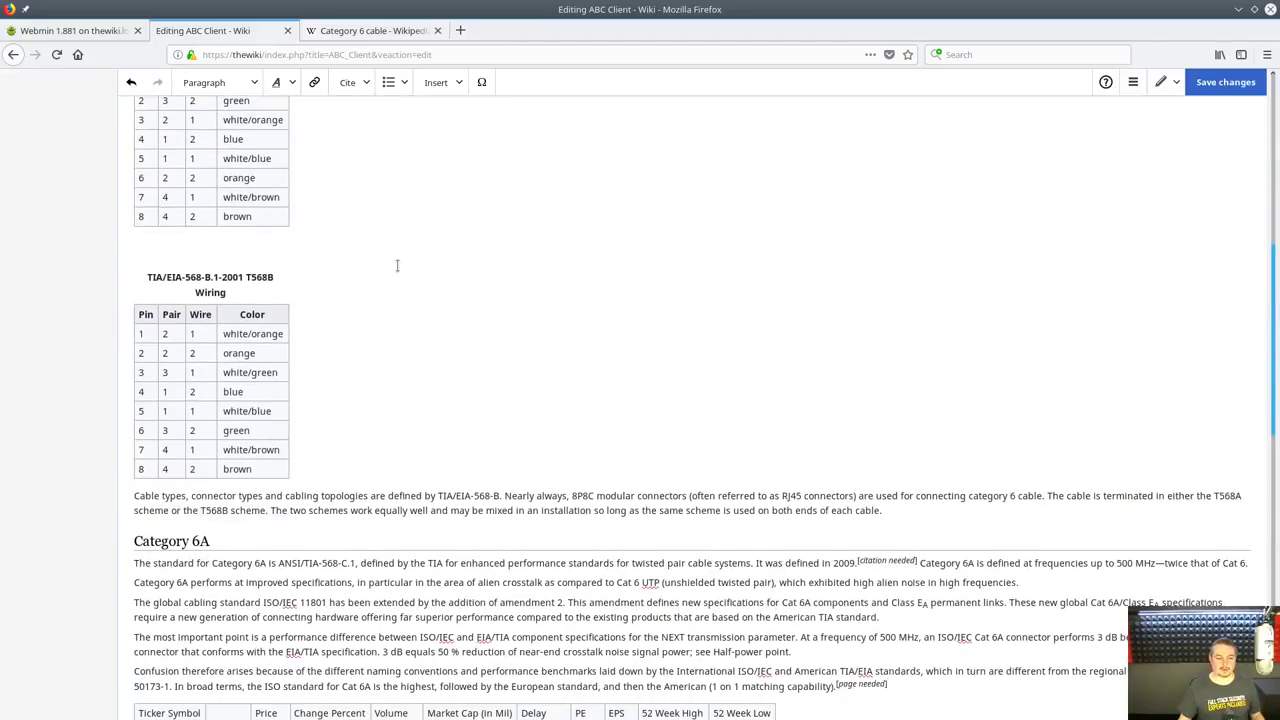
scroll(397, 265, "down", 4)
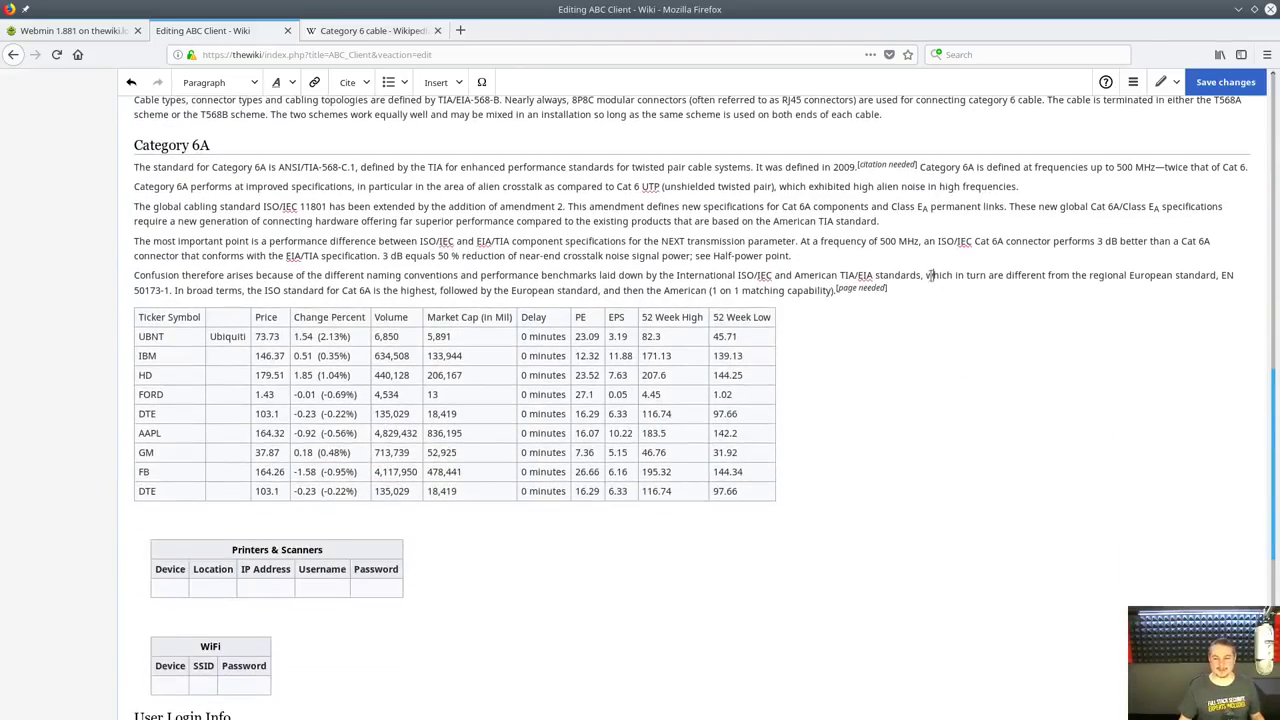
Split the Confusion paragraph in two and place the caret on the line under the title
left_click(933, 276)
key("Return")
key("Return")
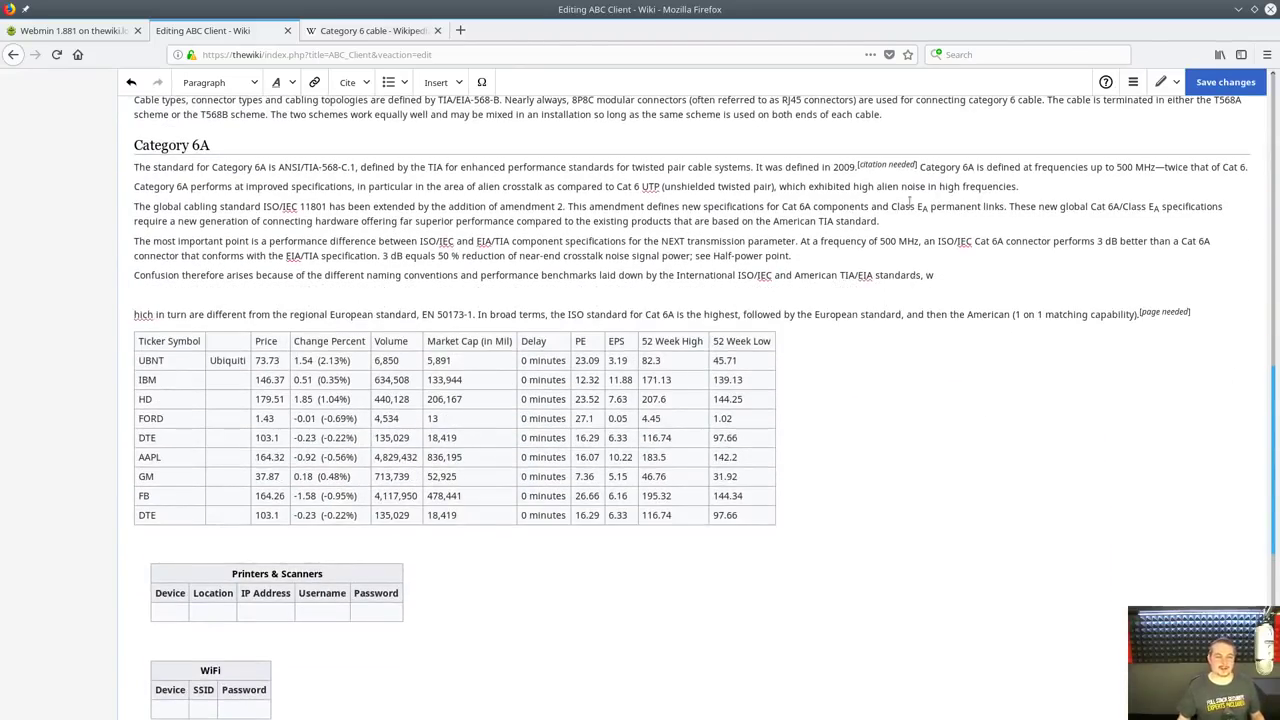
scroll(909, 189, "up", 4)
scroll(909, 189, "up", 2)
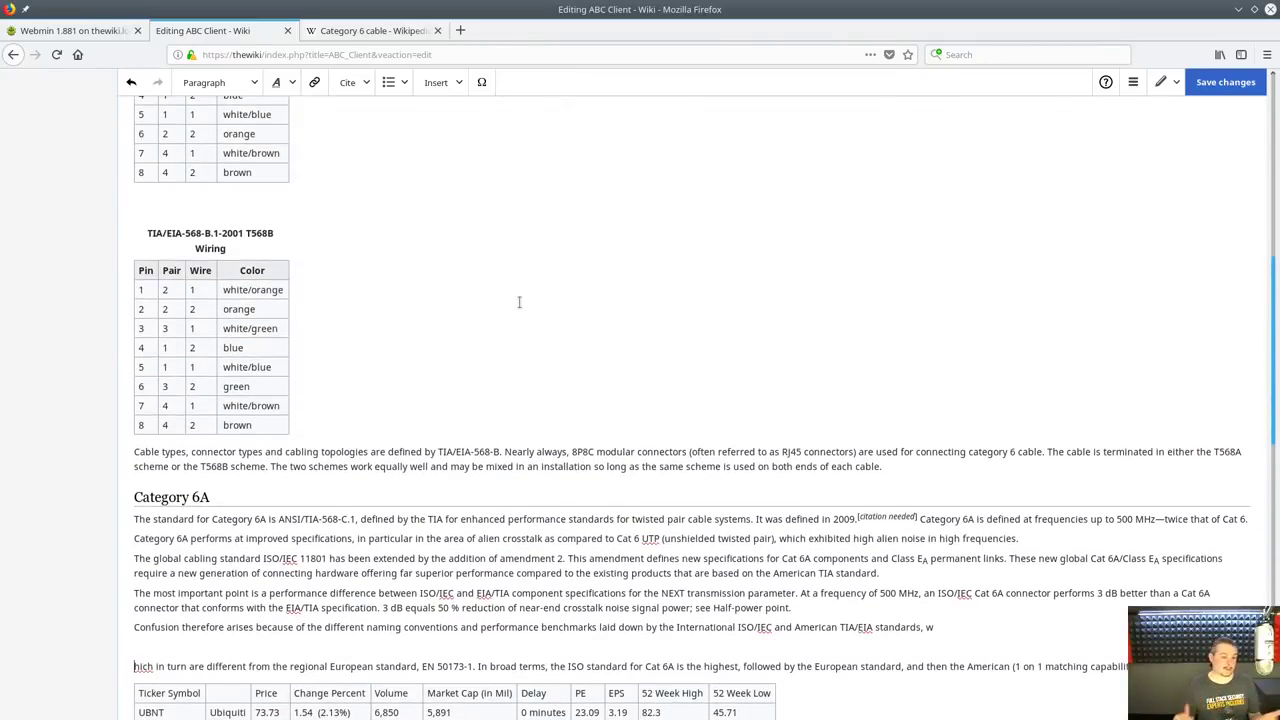
scroll(519, 302, "up", 2)
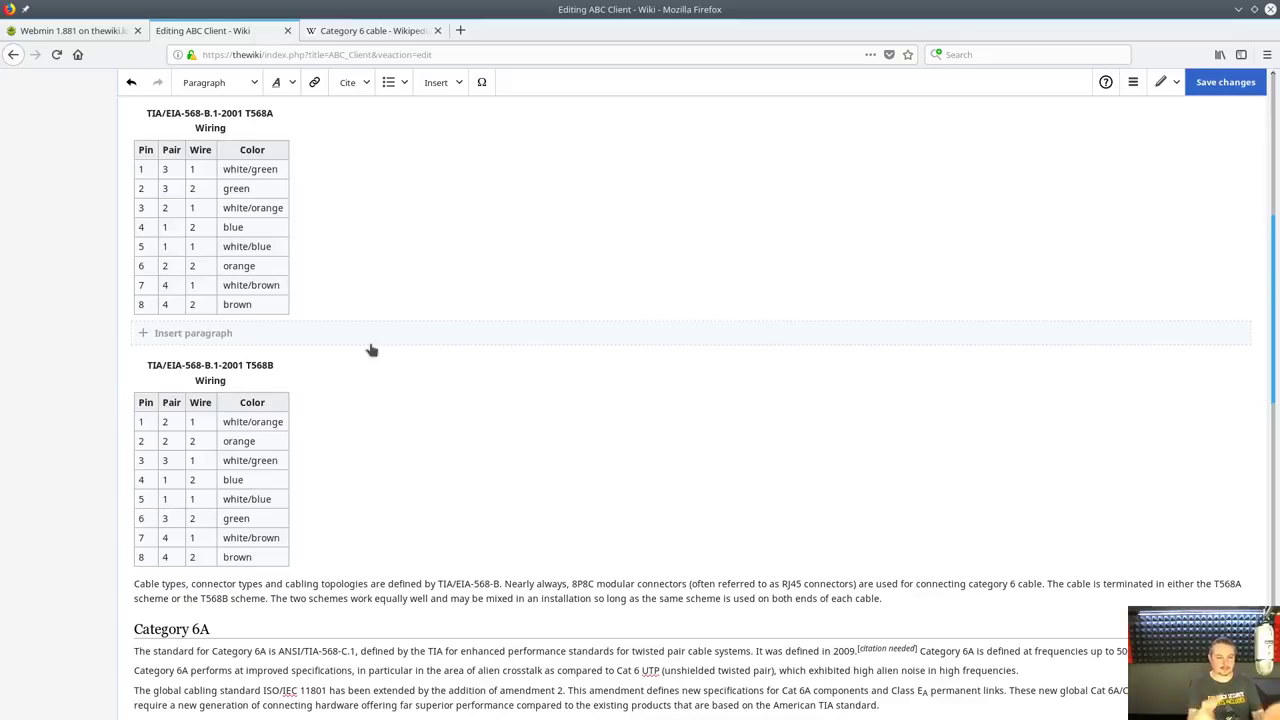
scroll(370, 349, "up", 4)
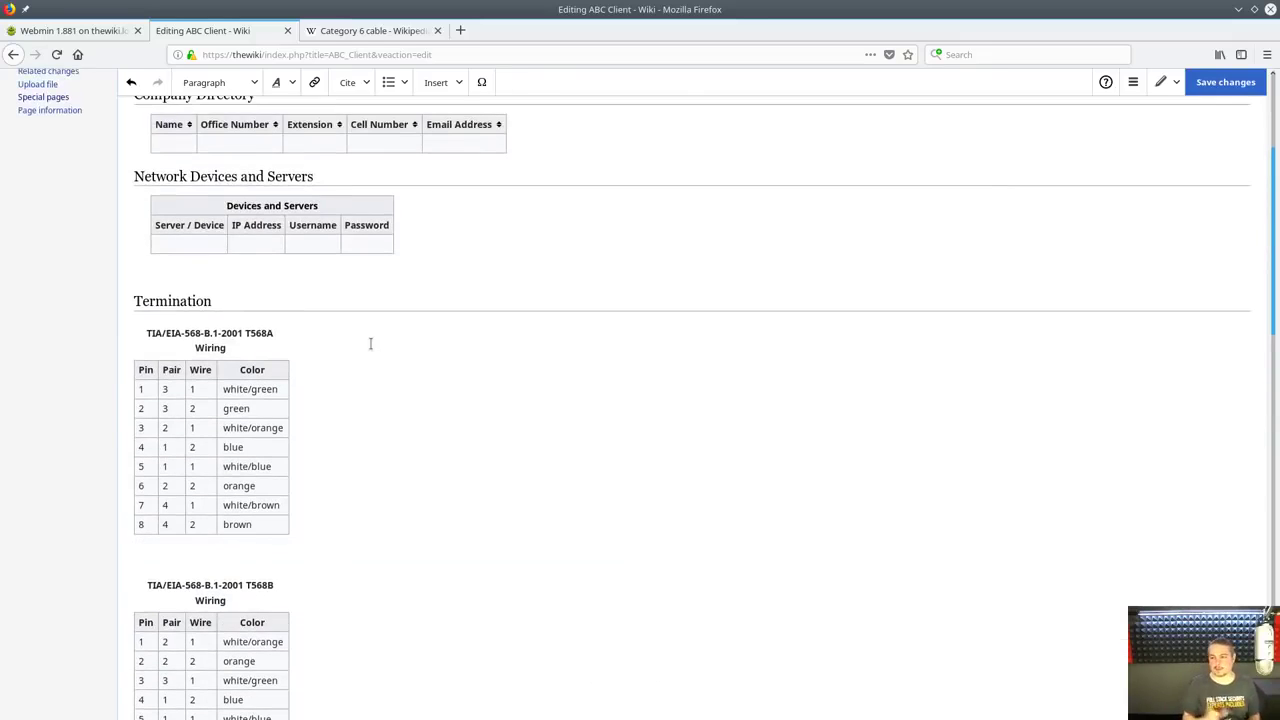
scroll(366, 342, "up", 4)
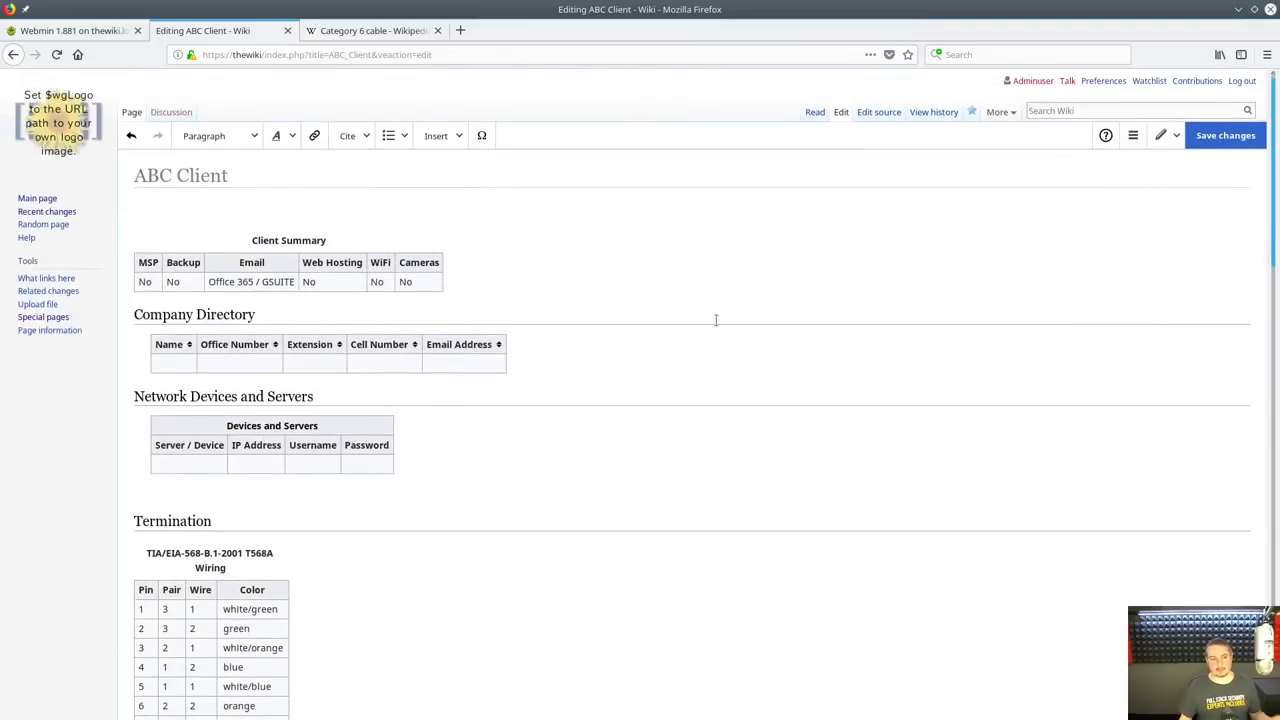
left_click(578, 211)
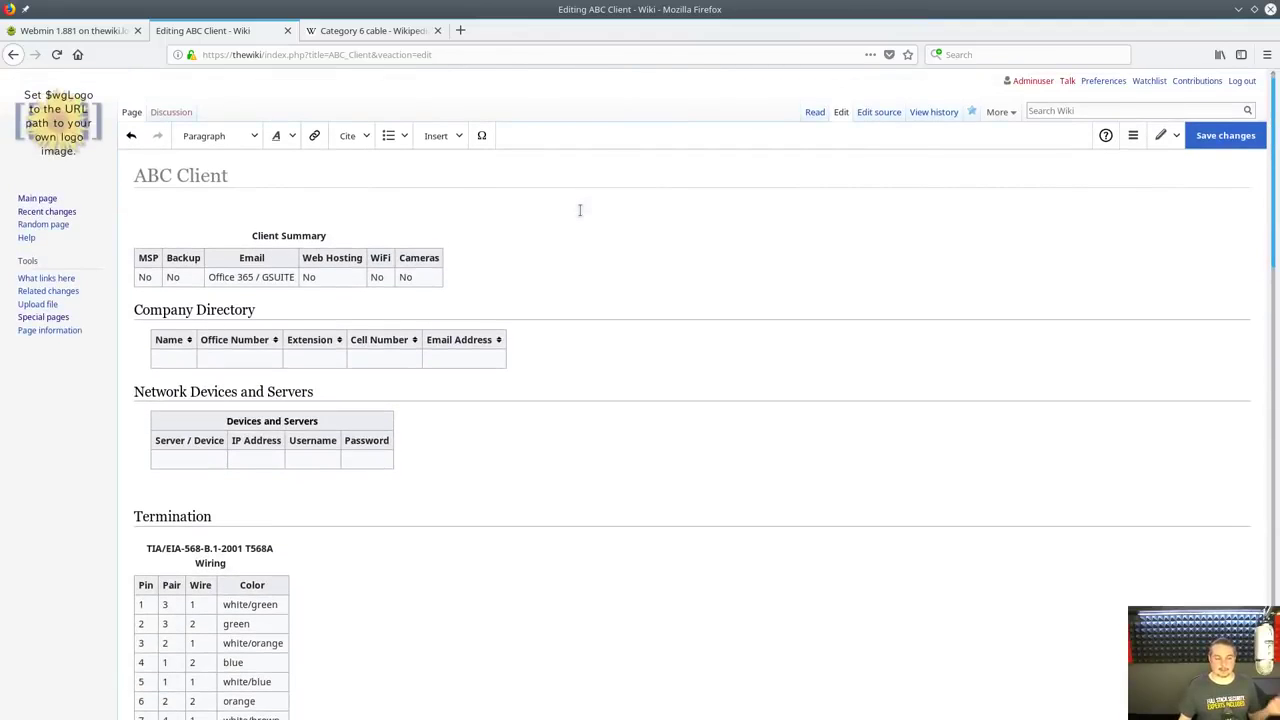
scroll(649, 520, "down", 4)
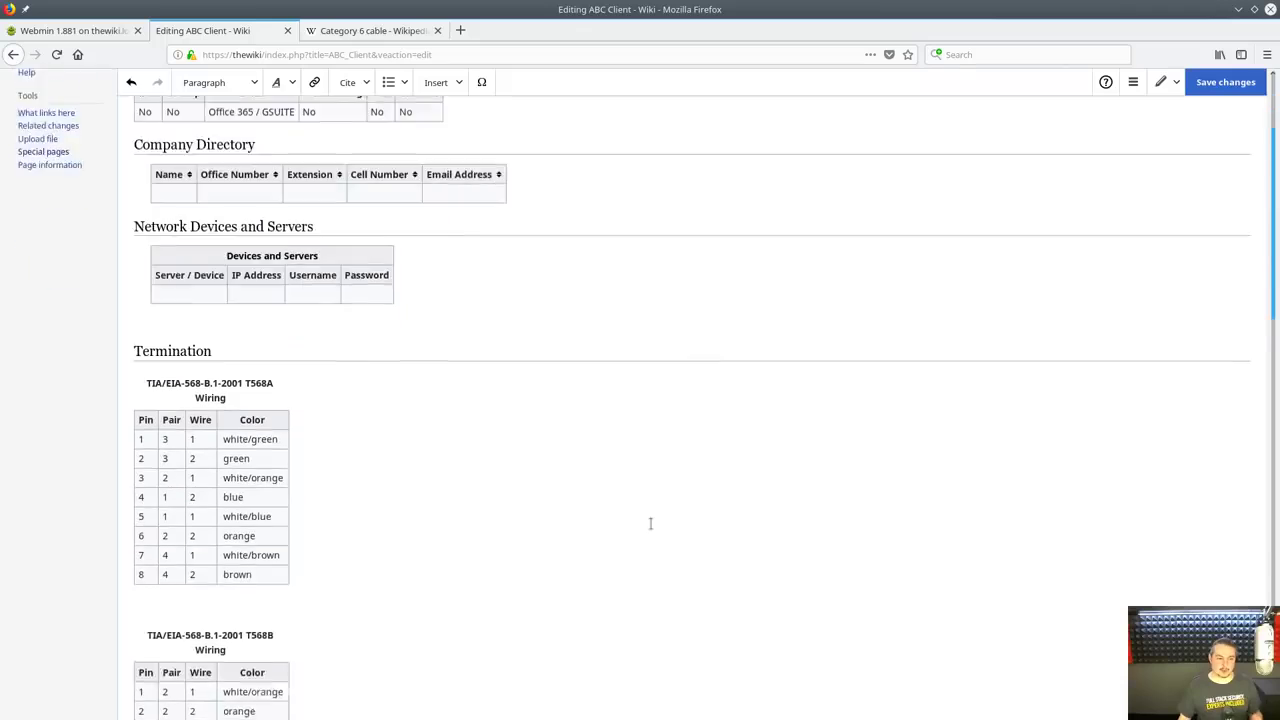
scroll(640, 515, "up", 4)
scroll(627, 513, "down", 3)
Search the wiki for Pied Piper and leave the ABC Client edit without saving
scroll(537, 434, "up", 3)
left_click(1070, 110)
type("Pied Piper")
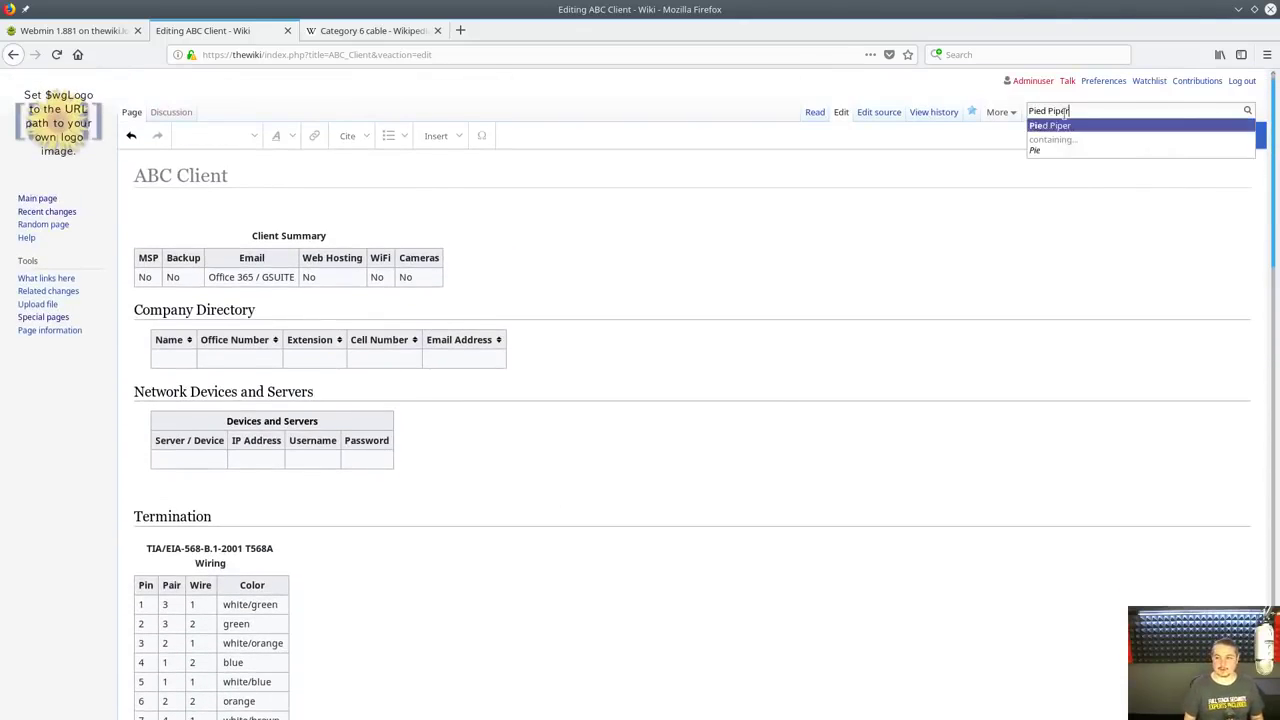
key("Return")
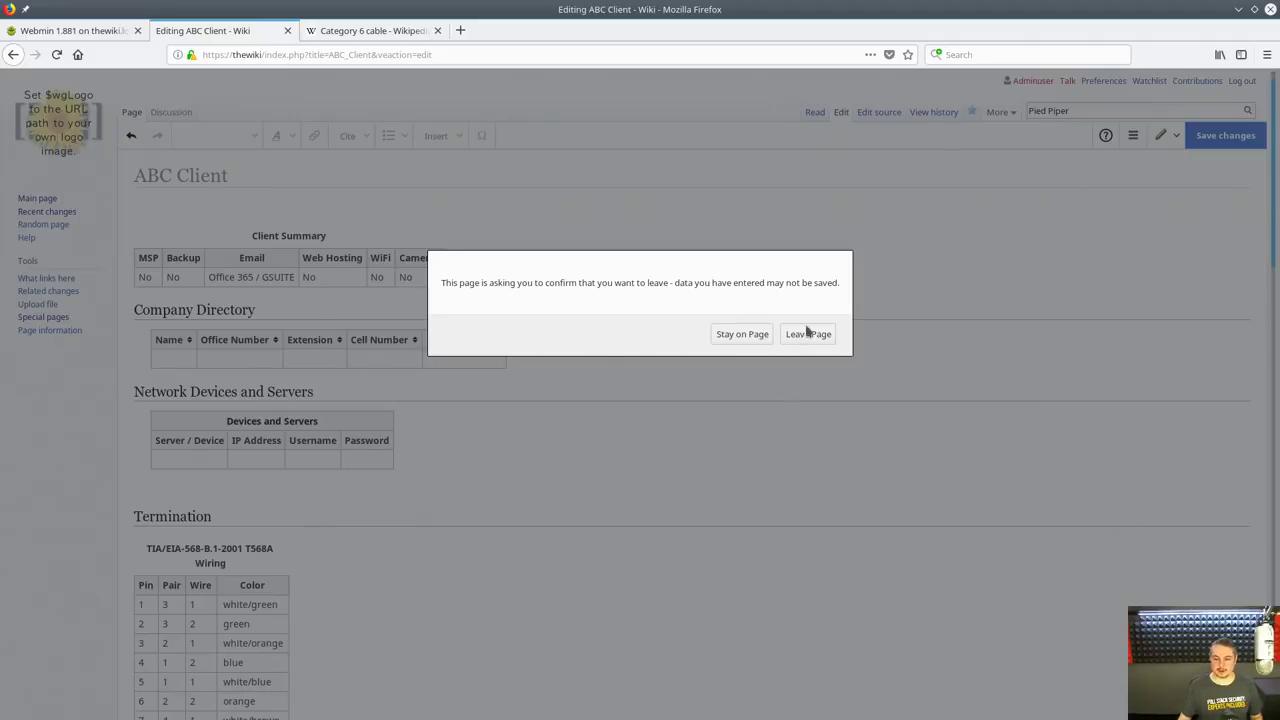
left_click(806, 334)
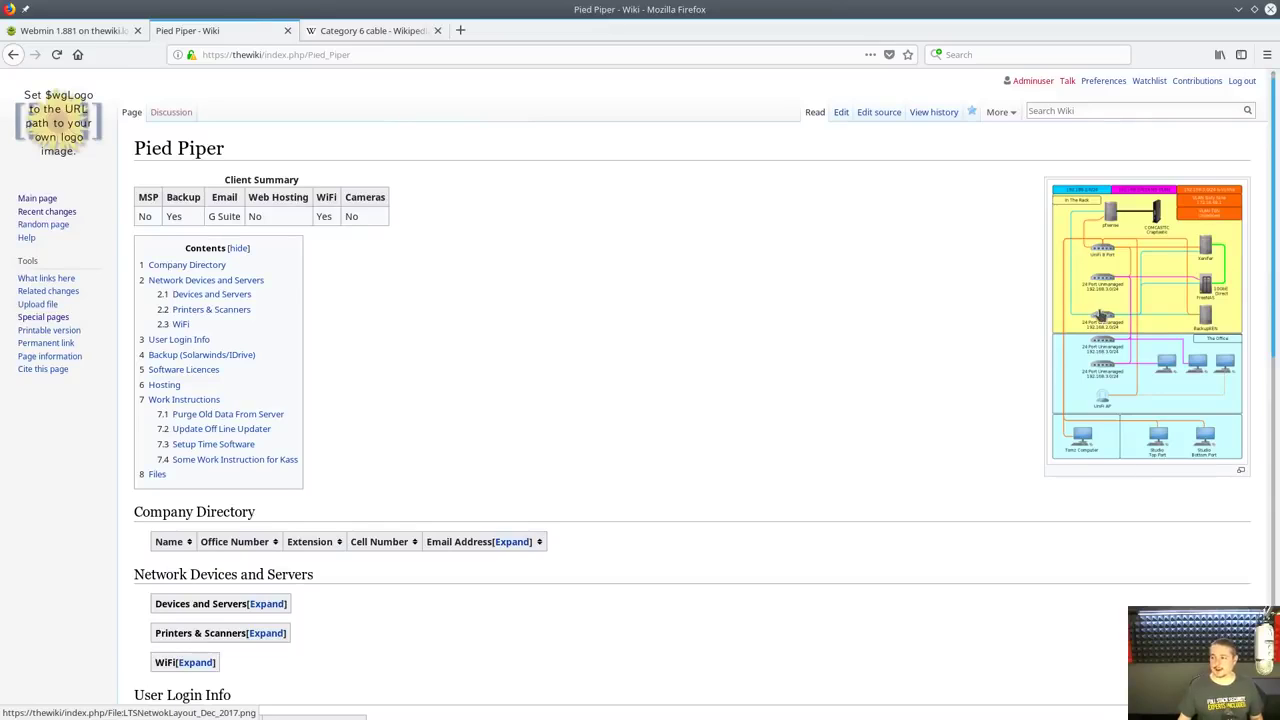
Glance at the network layout diagram's file page, then return and scroll to Work Instructions
left_click(1147, 343)
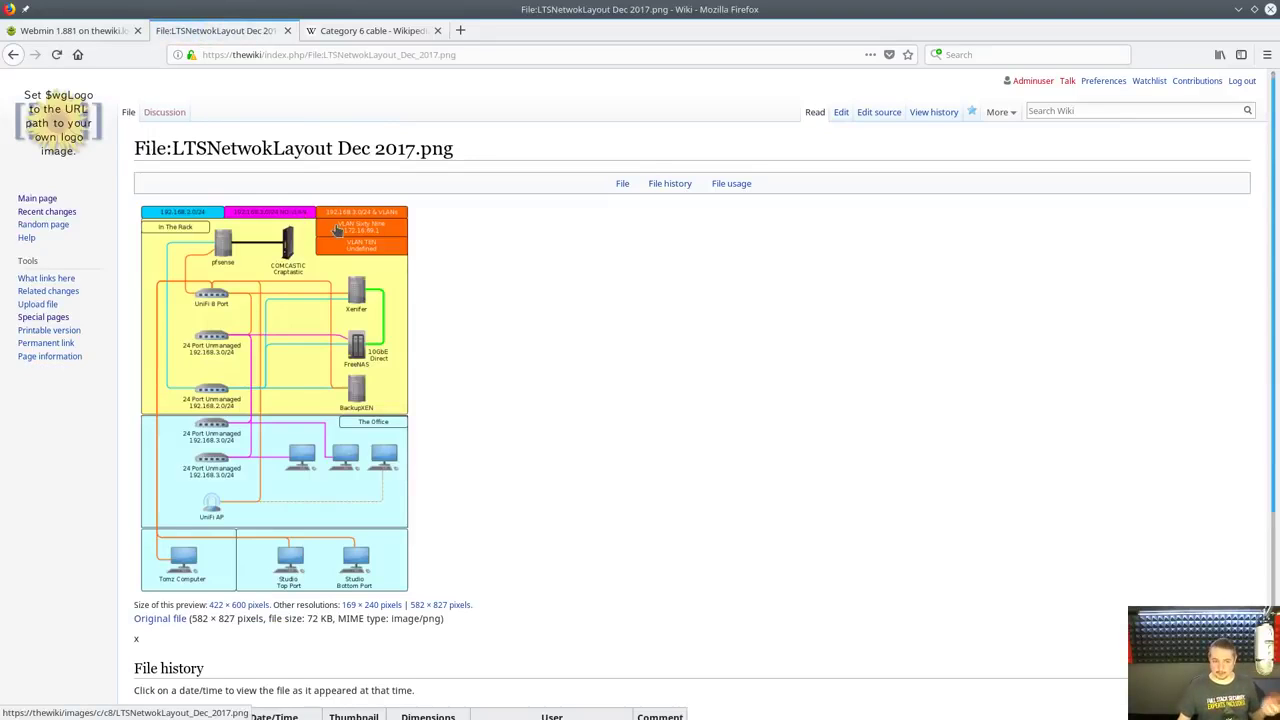
key("alt+Left")
scroll(506, 457, "down", 4)
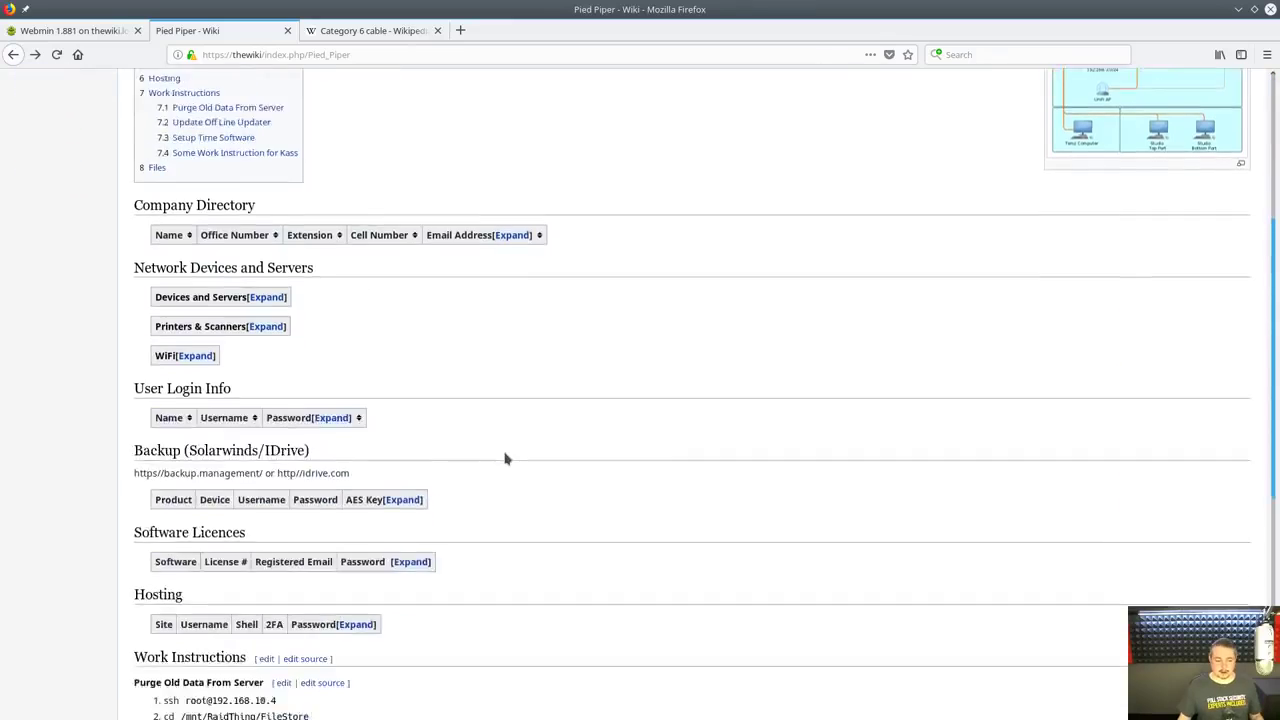
scroll(506, 457, "down", 5)
scroll(531, 449, "up", 5)
scroll(517, 437, "down", 4)
scroll(481, 440, "down", 2)
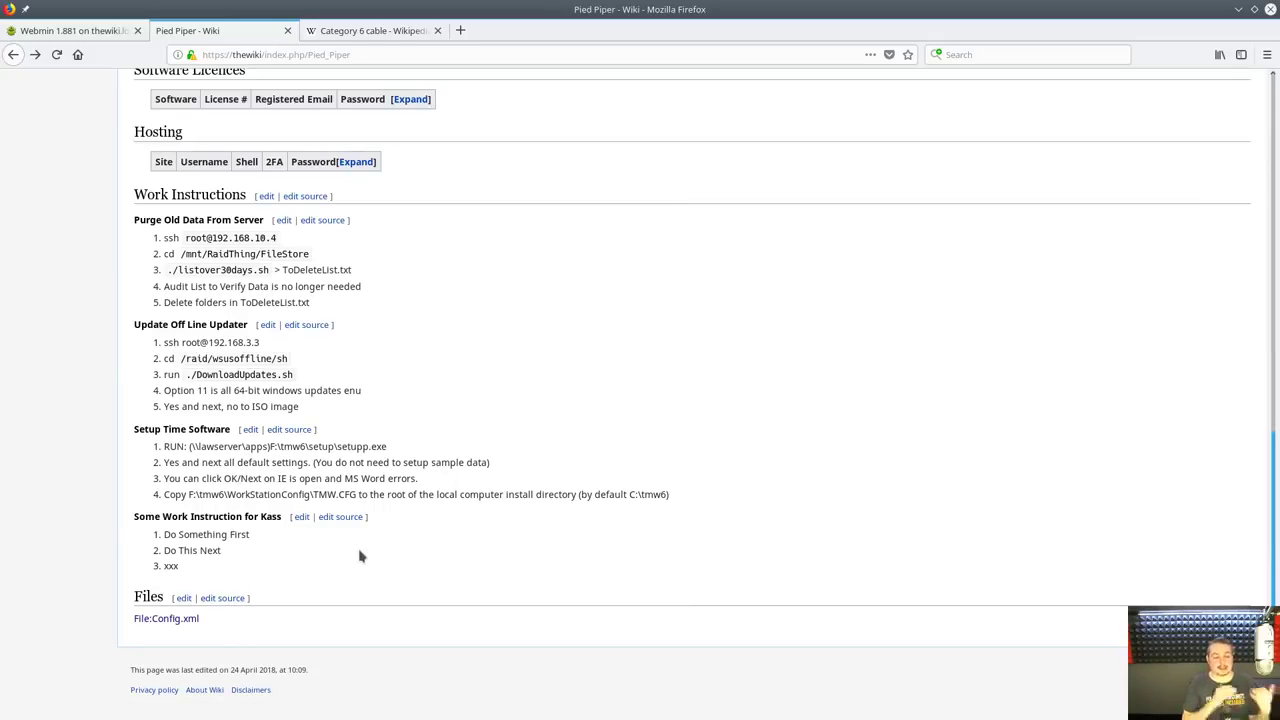
Insert the step 'Some other thing that needs to be done before' above xxx in the Kass instructions
left_click(300, 518)
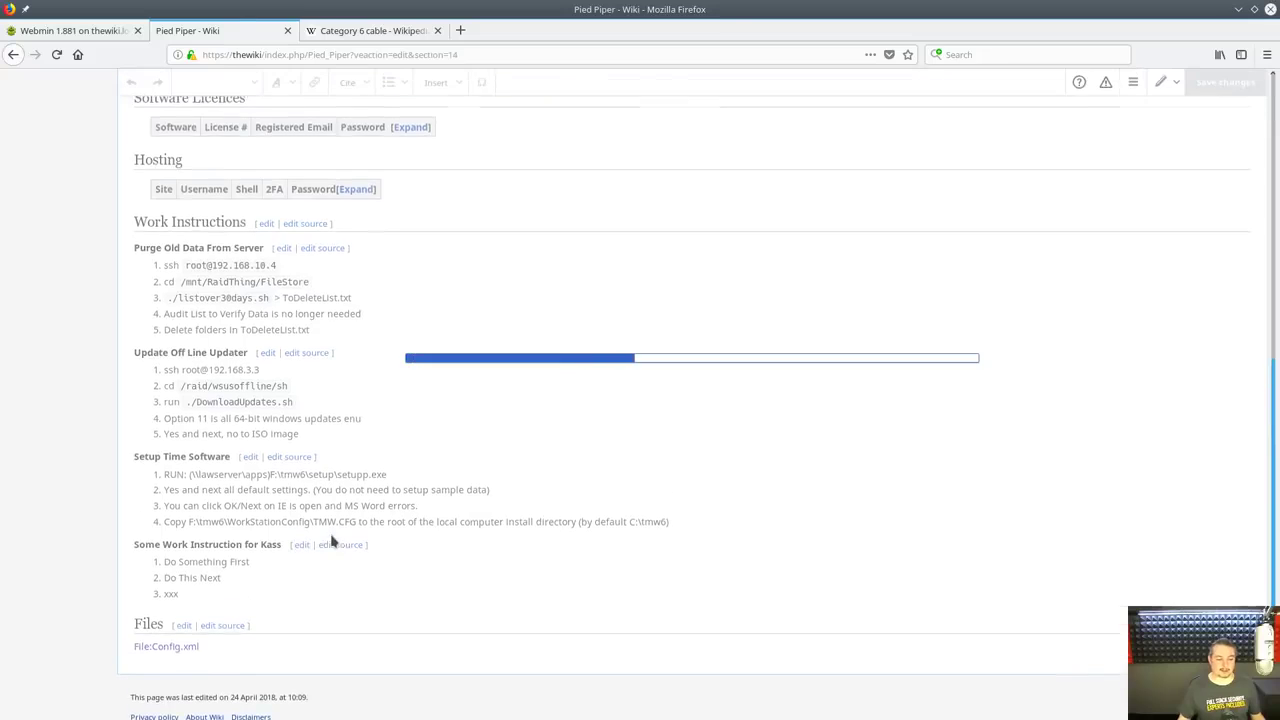
left_click(223, 568)
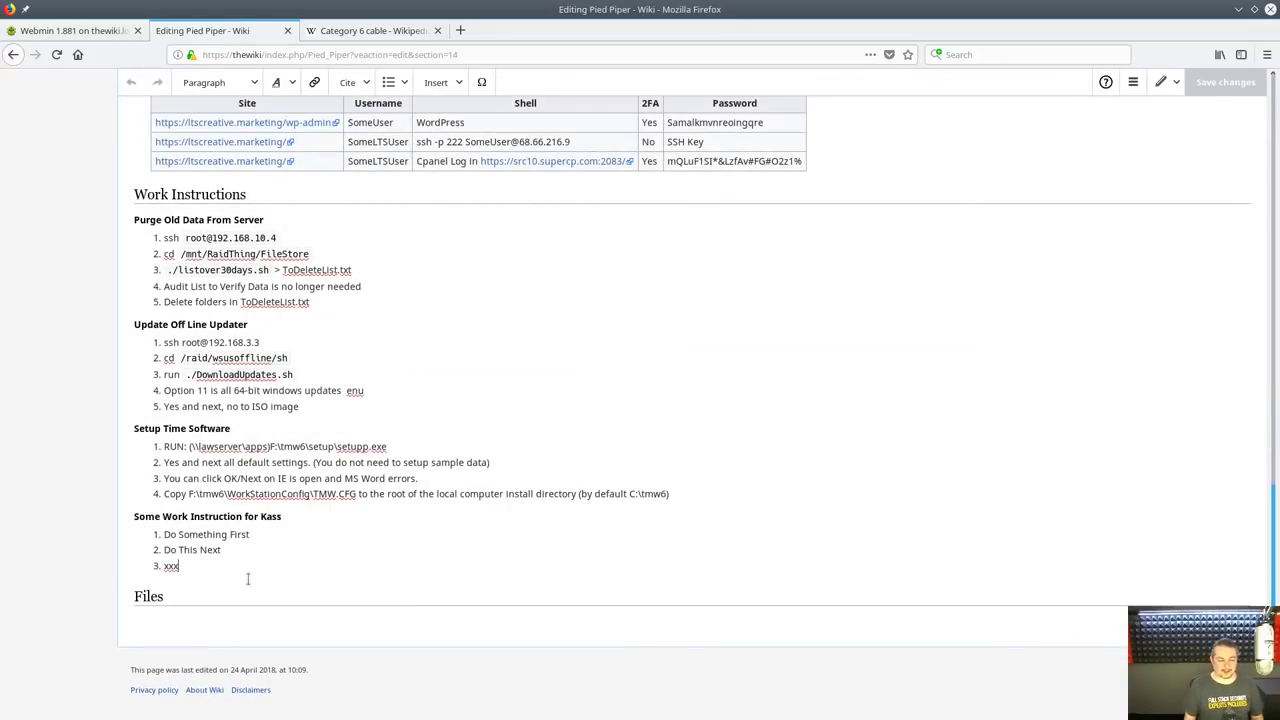
key("shift+Home")
key("Left")
key("Return")
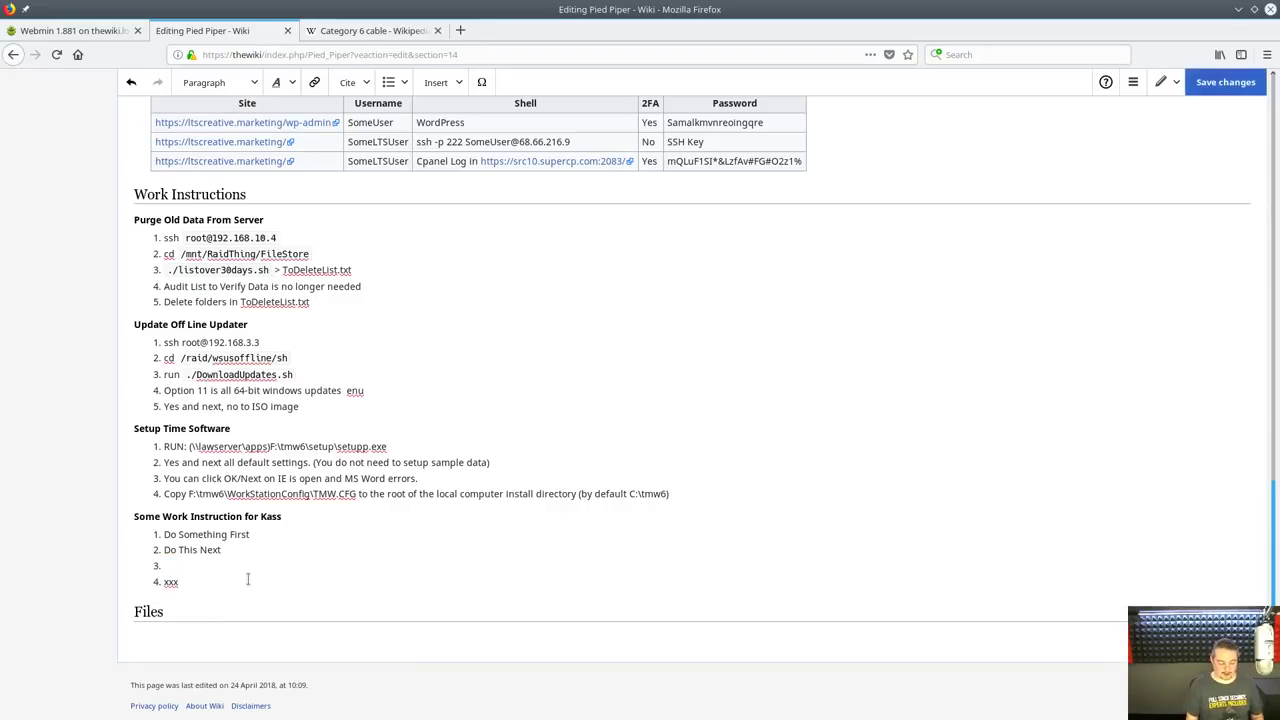
type("Some T")
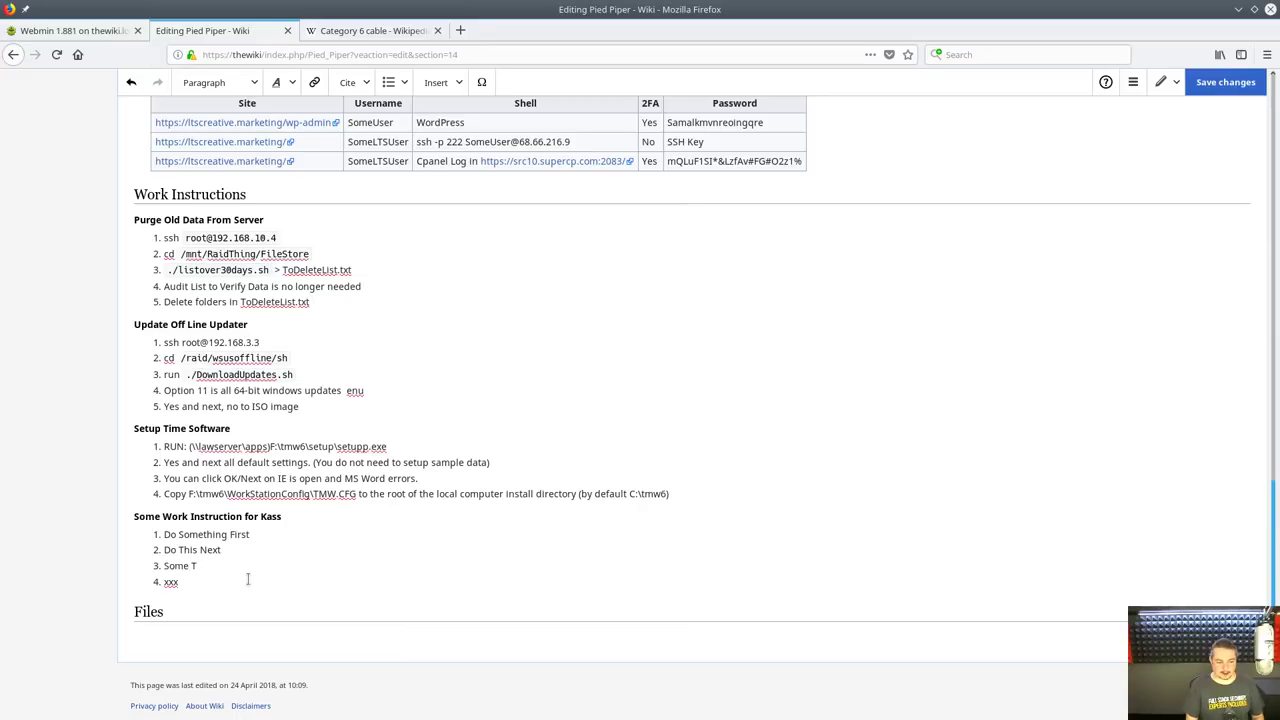
key("BackSpace")
type("other Thi")
key("BackSpace")
key("BackSpace")
key("BackSpace")
type("thing that needs")
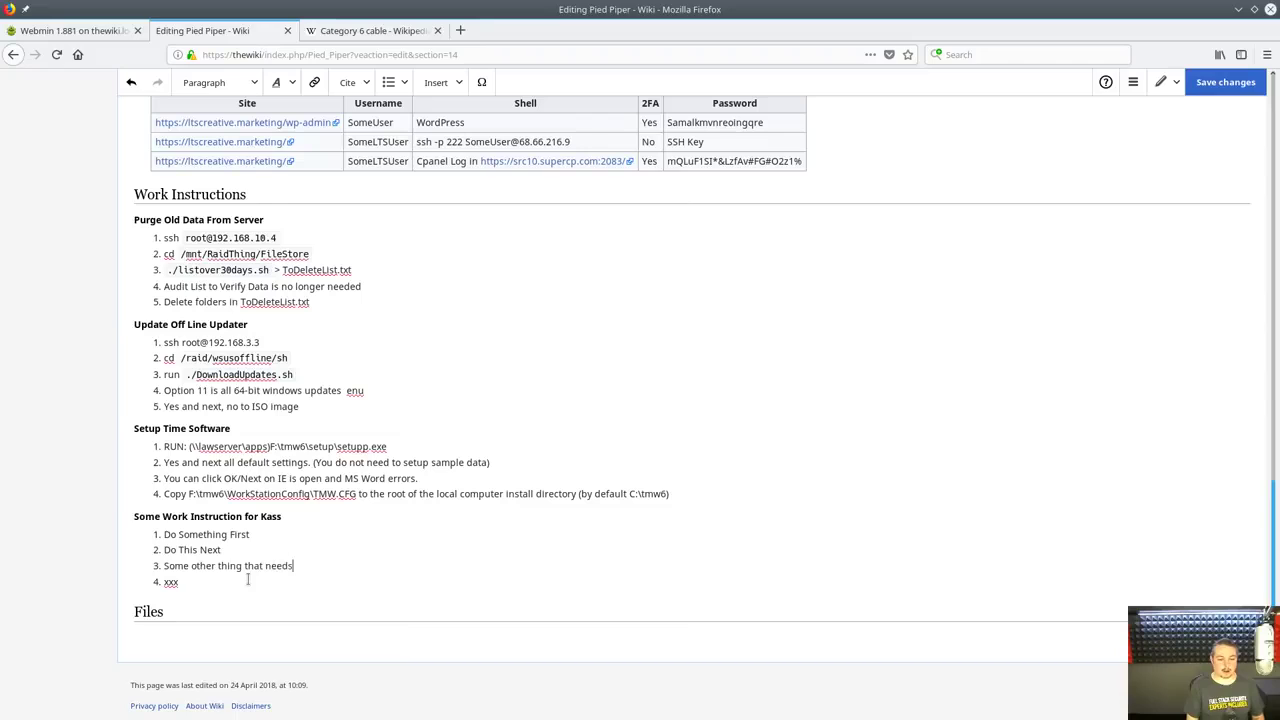
type(" to be done before")
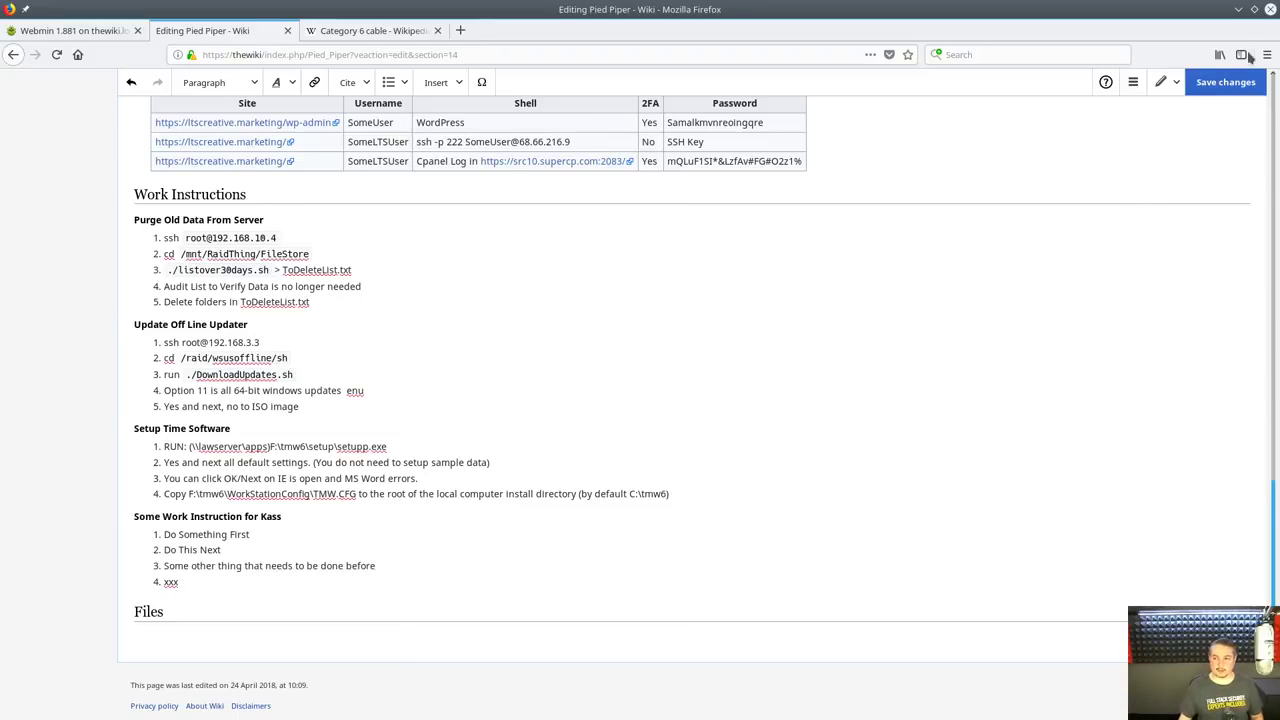
Save and publish the Kass instructions edit to the Pied Piper page
left_click(1225, 82)
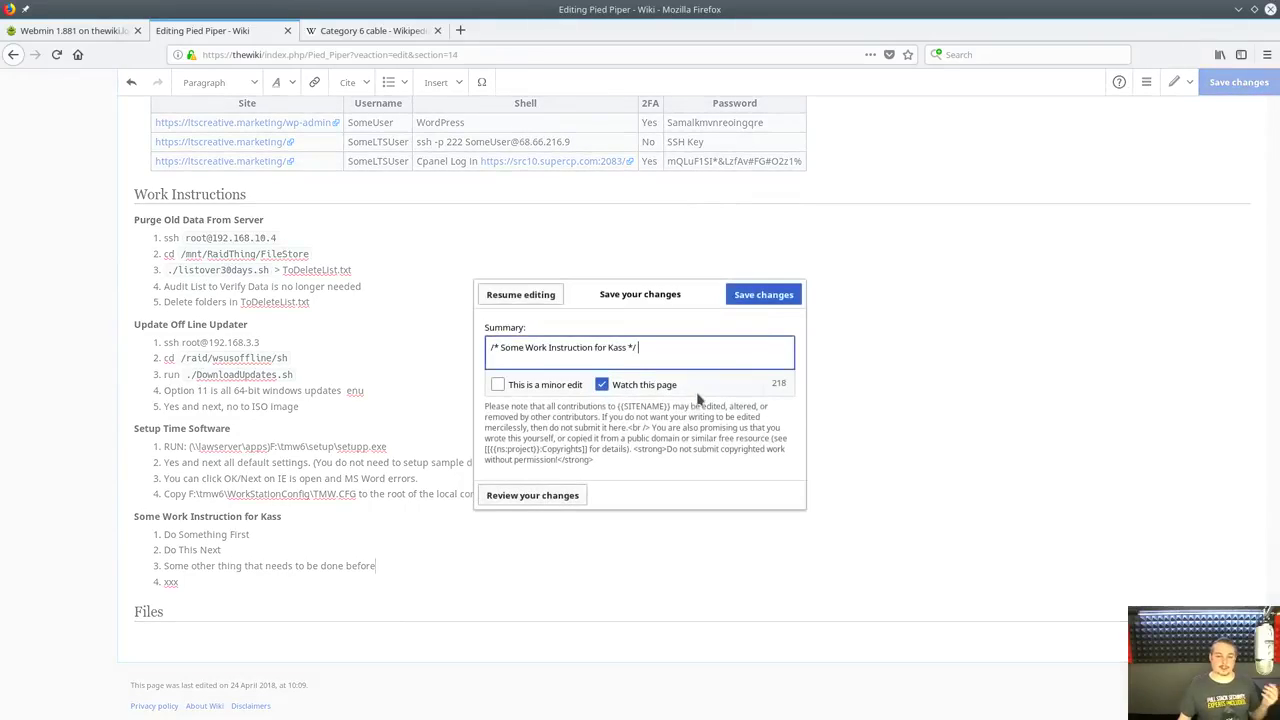
left_click(767, 303)
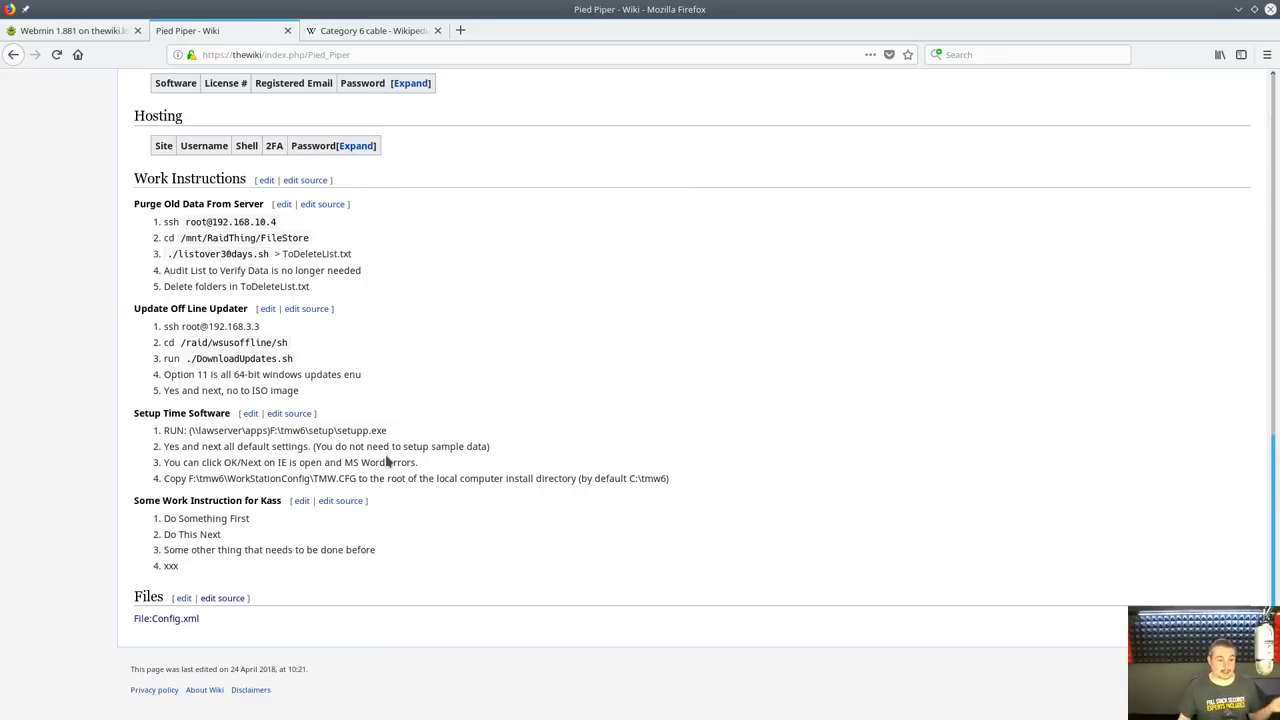
scroll(387, 461, "up", 3)
scroll(343, 306, "down", 3)
Add a Sub-heading 2 titled 'Another Work Instruction' below the Kass list
left_click(266, 179)
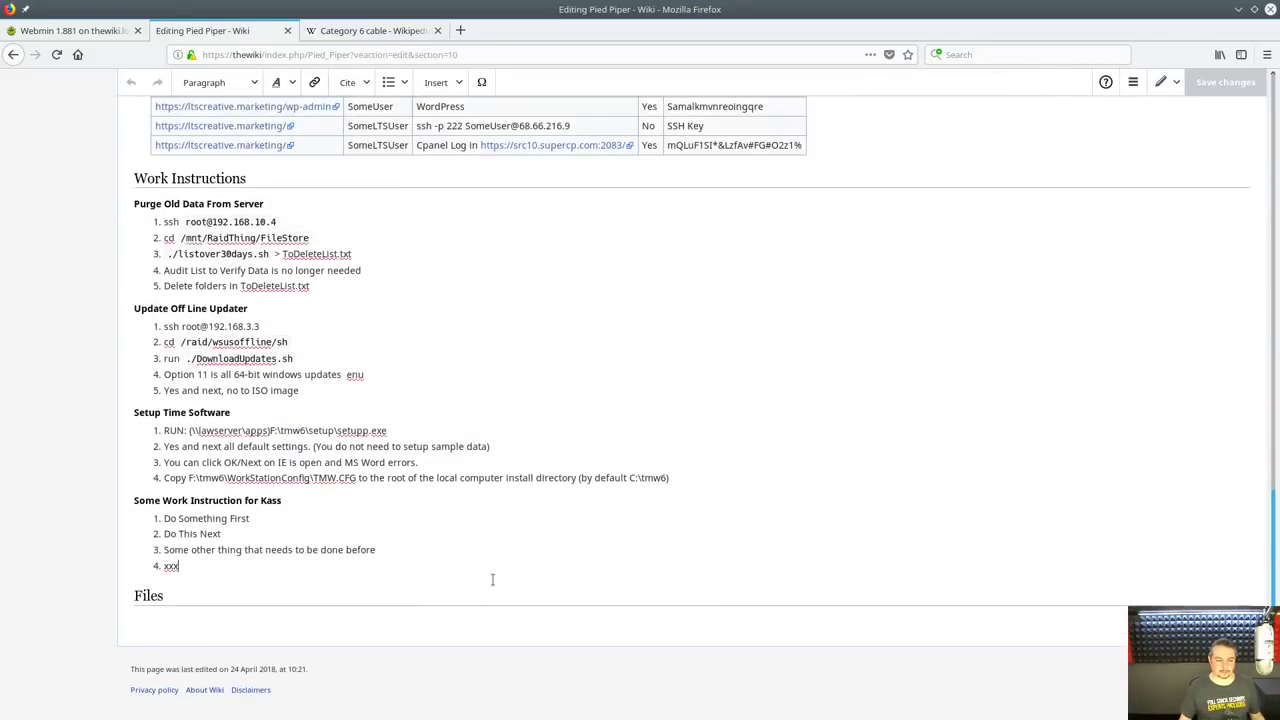
left_click(398, 619)
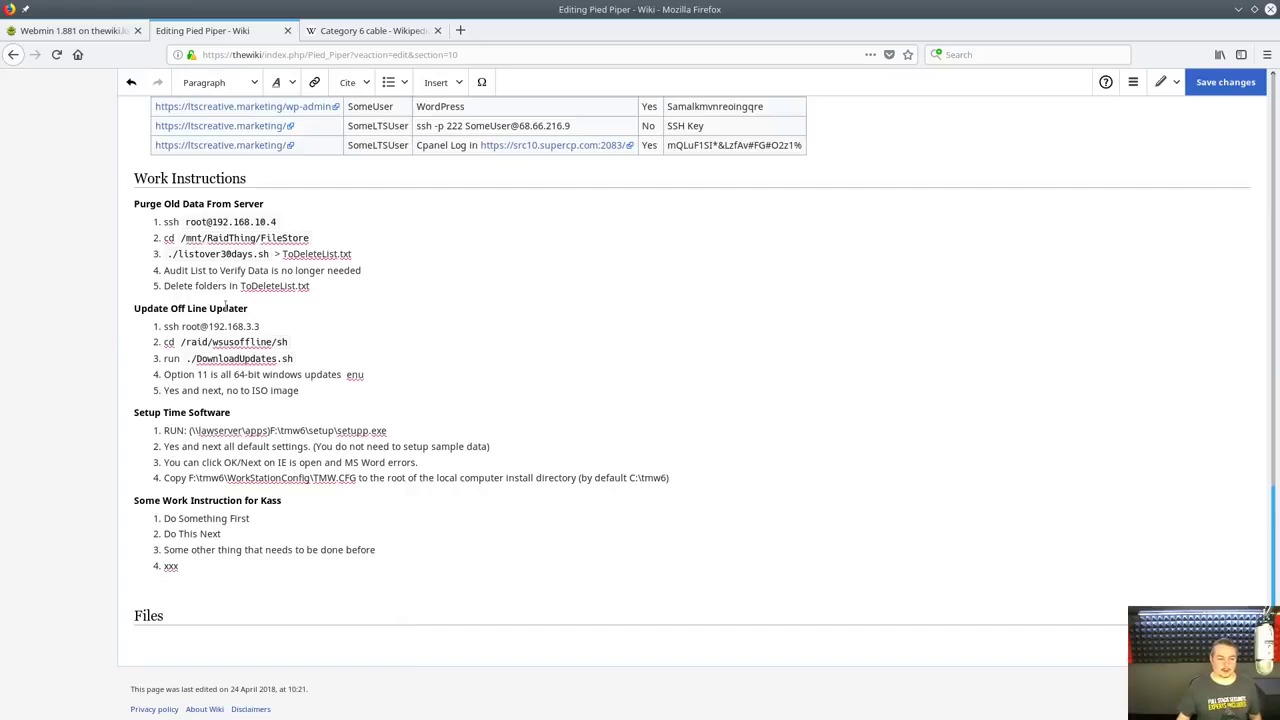
left_click(305, 505)
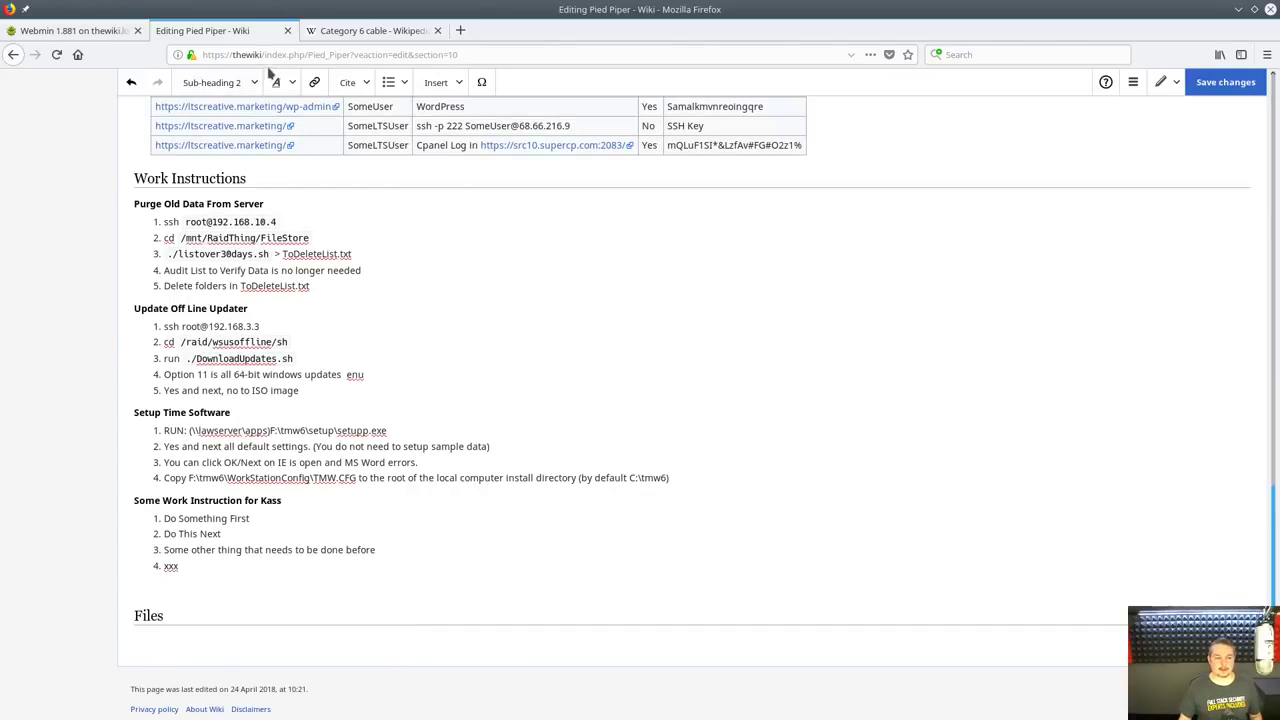
left_click(283, 179)
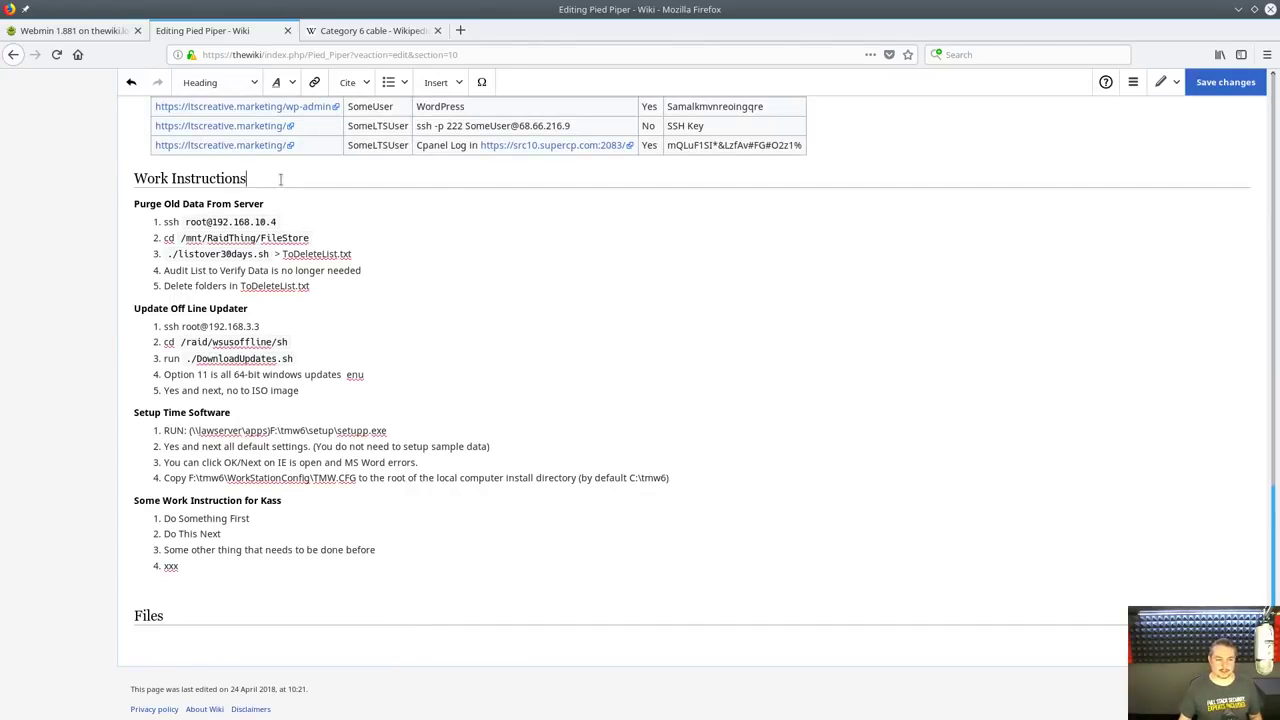
left_click(136, 500)
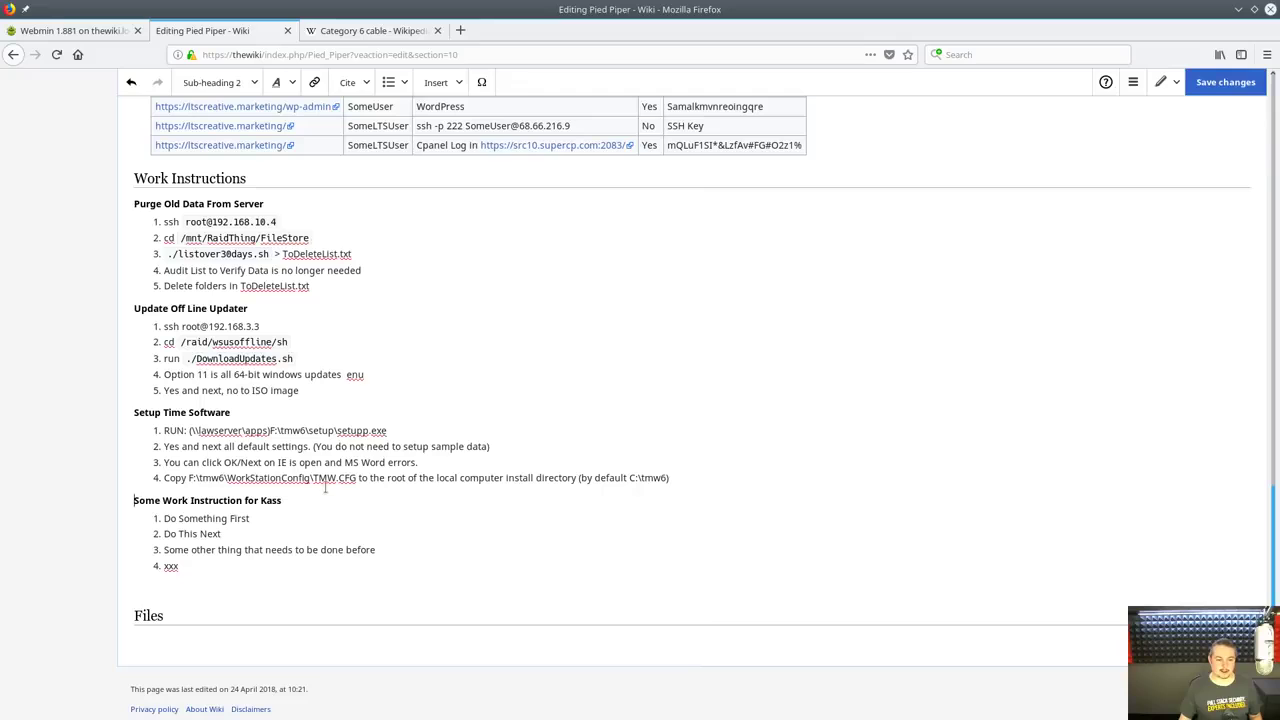
left_click(205, 595)
left_click(235, 83)
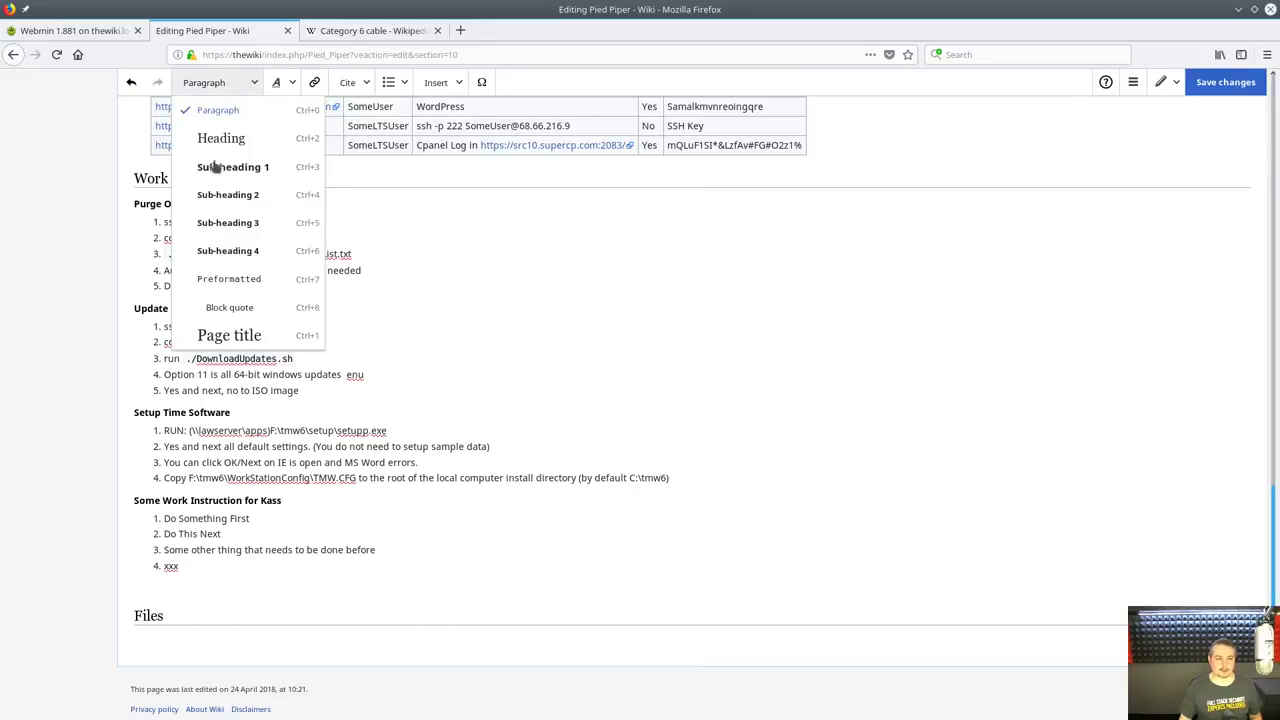
left_click(250, 196)
type("Ansible")
key("shift+Home")
type("Another Work Instruction")
Under the new sub-heading, add a numbered list with 'This first' and 'This Second'
key("Return")
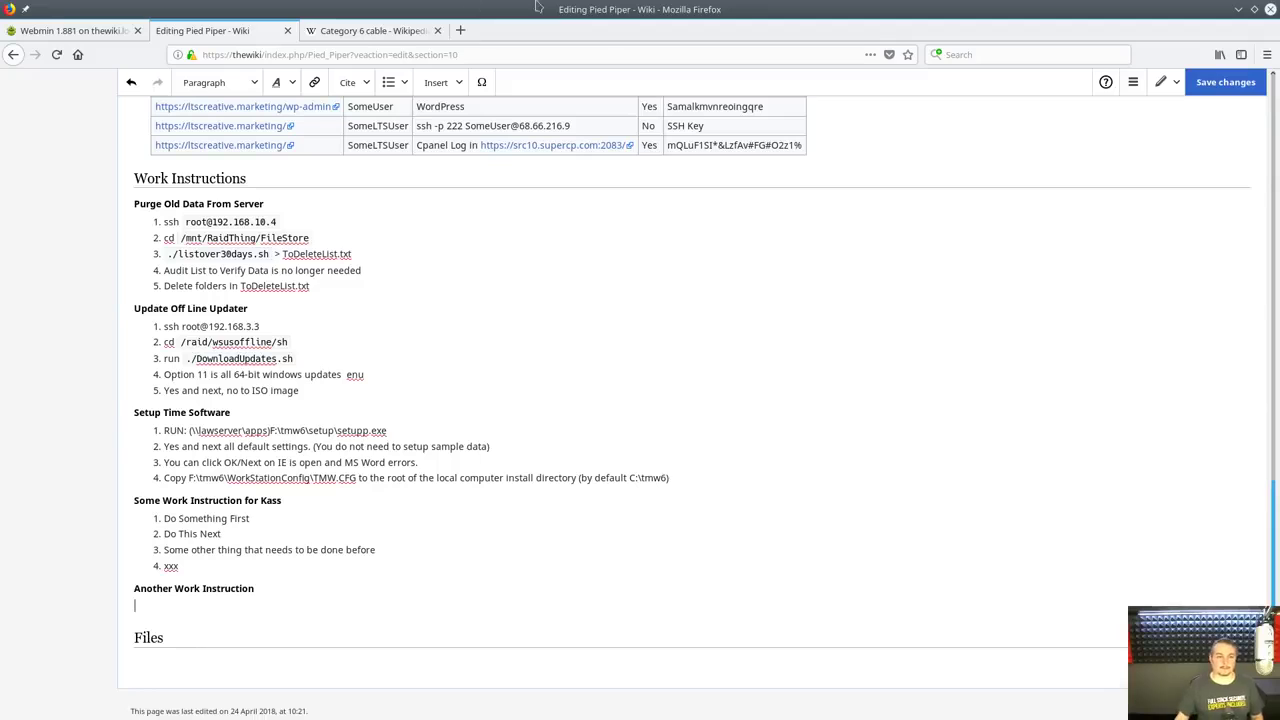
left_click(391, 85)
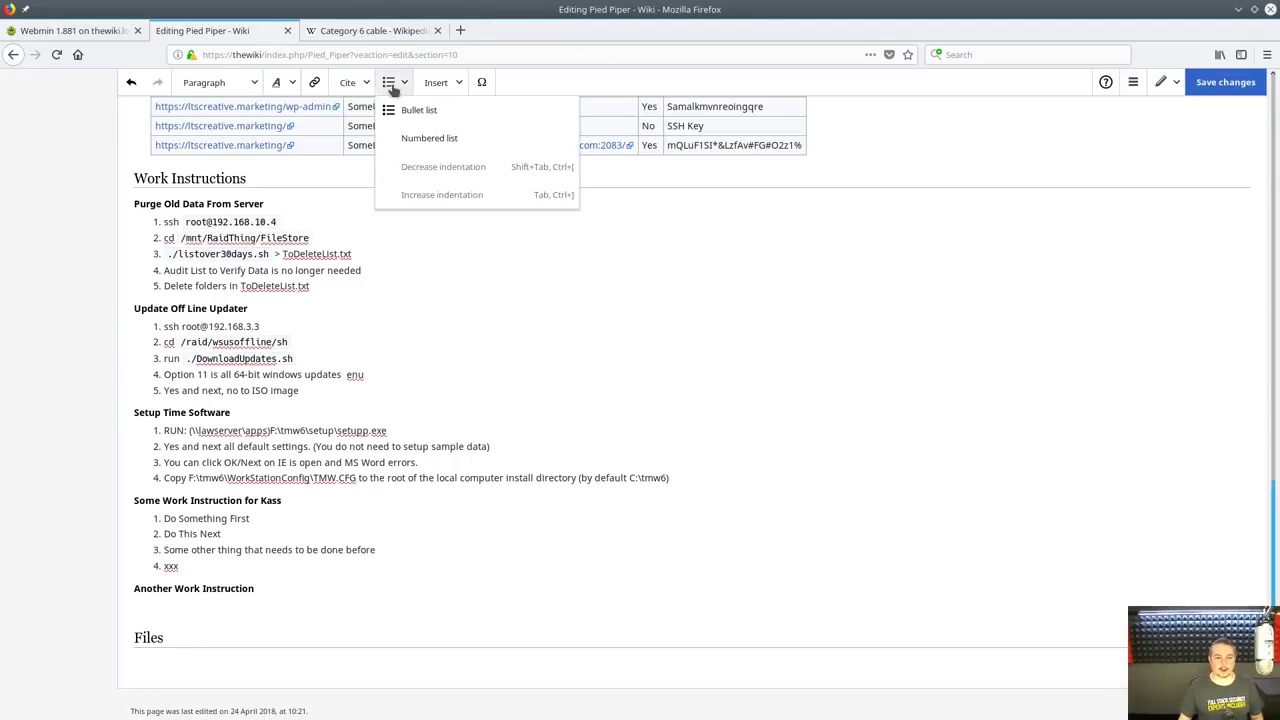
left_click(436, 140)
type("This")
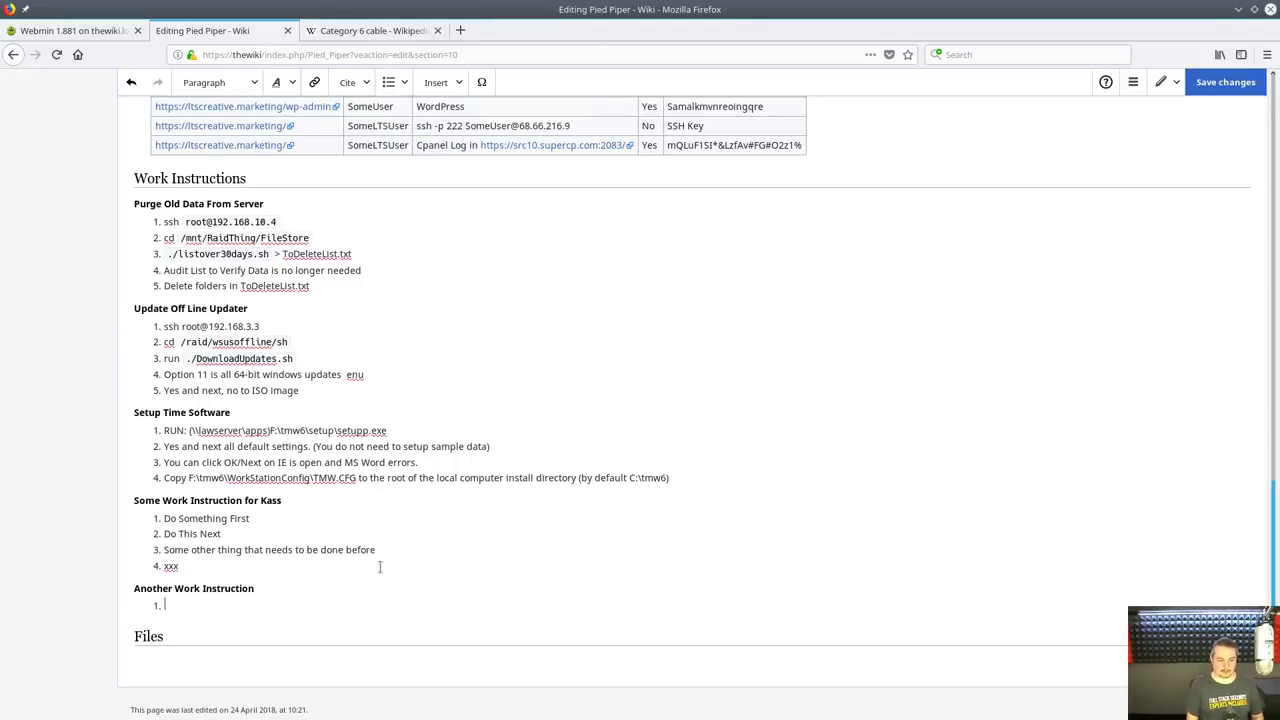
type(" first")
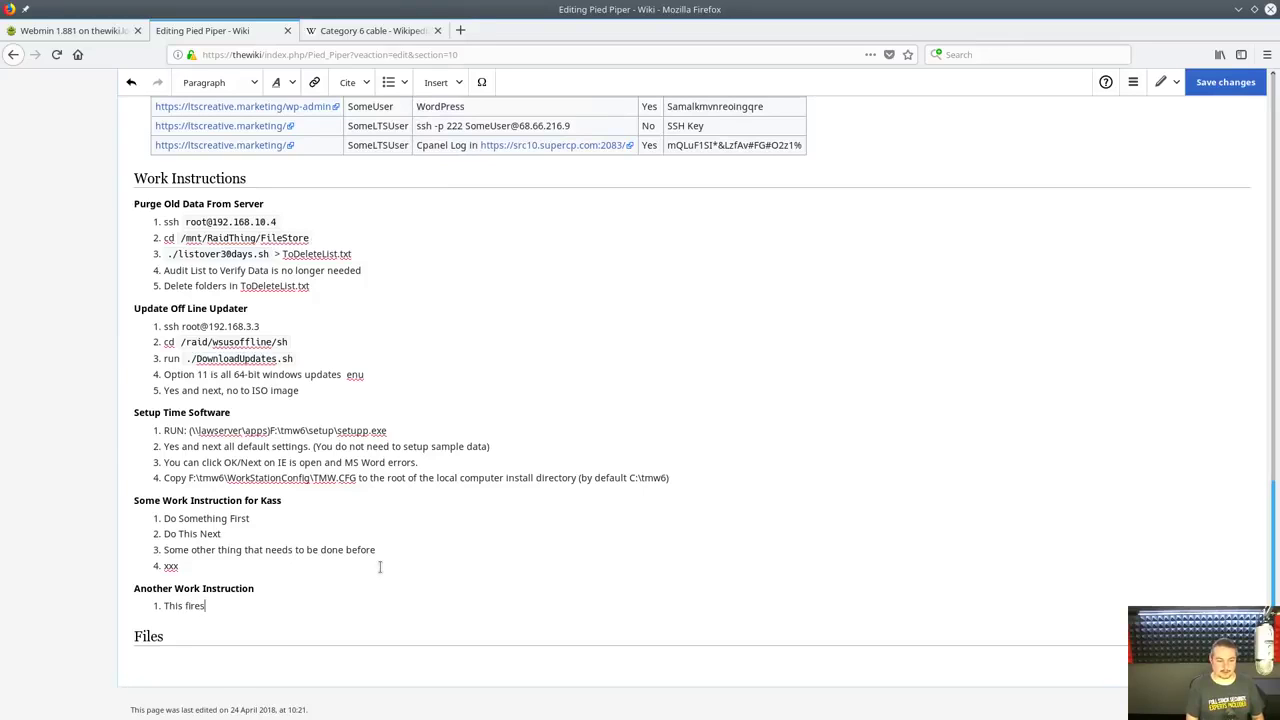
key("Return")
type("This Second")
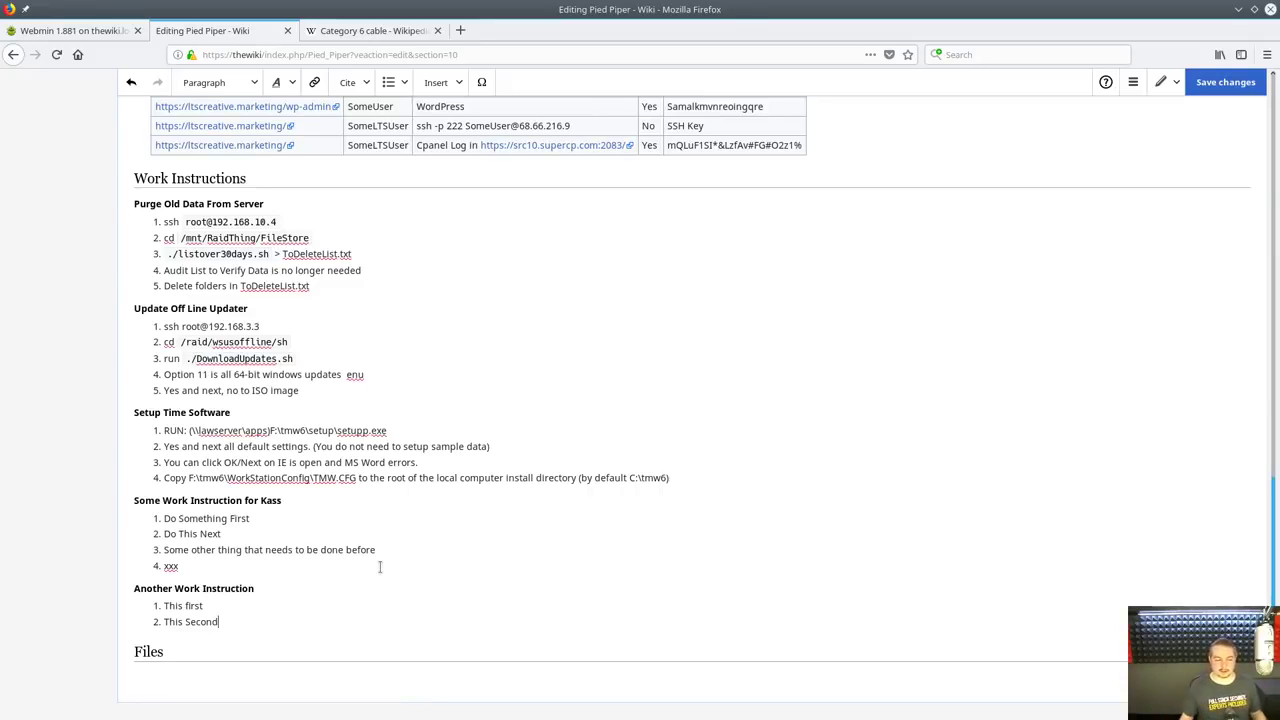
left_click(1226, 82)
Save the Pied Piper edit and scroll through the published page
left_click(763, 294)
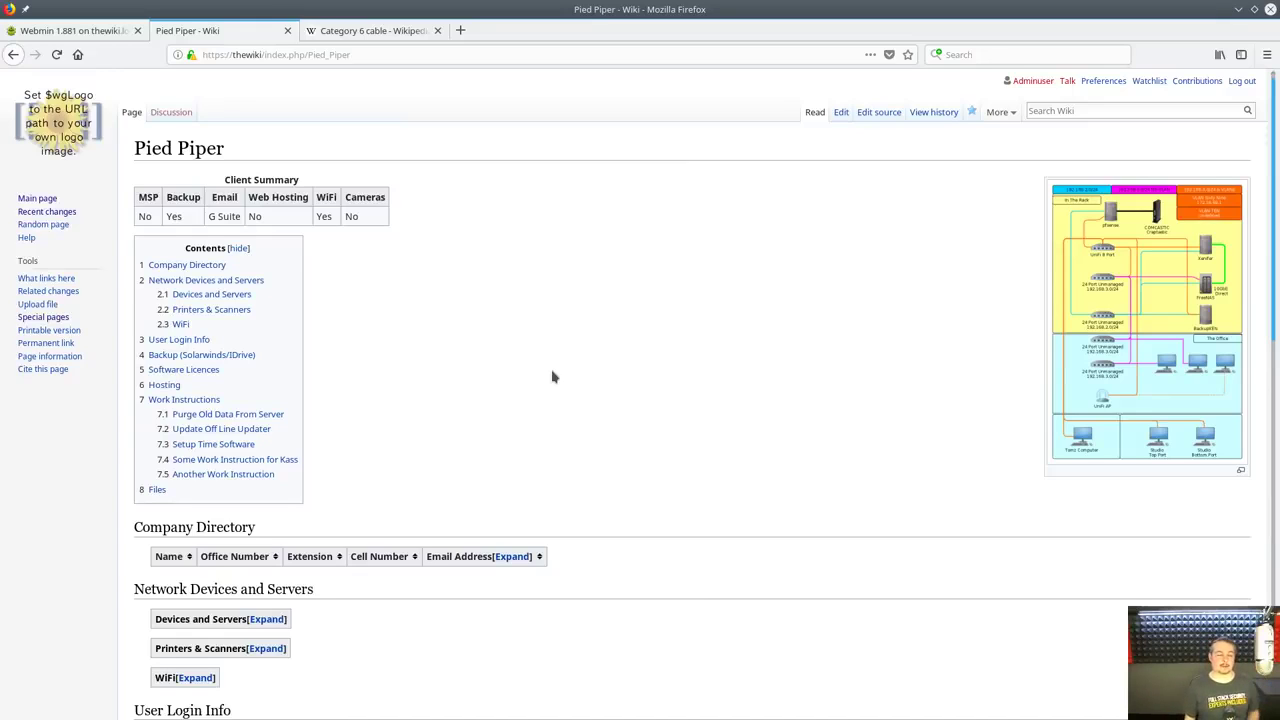
scroll(553, 377, "down", 3)
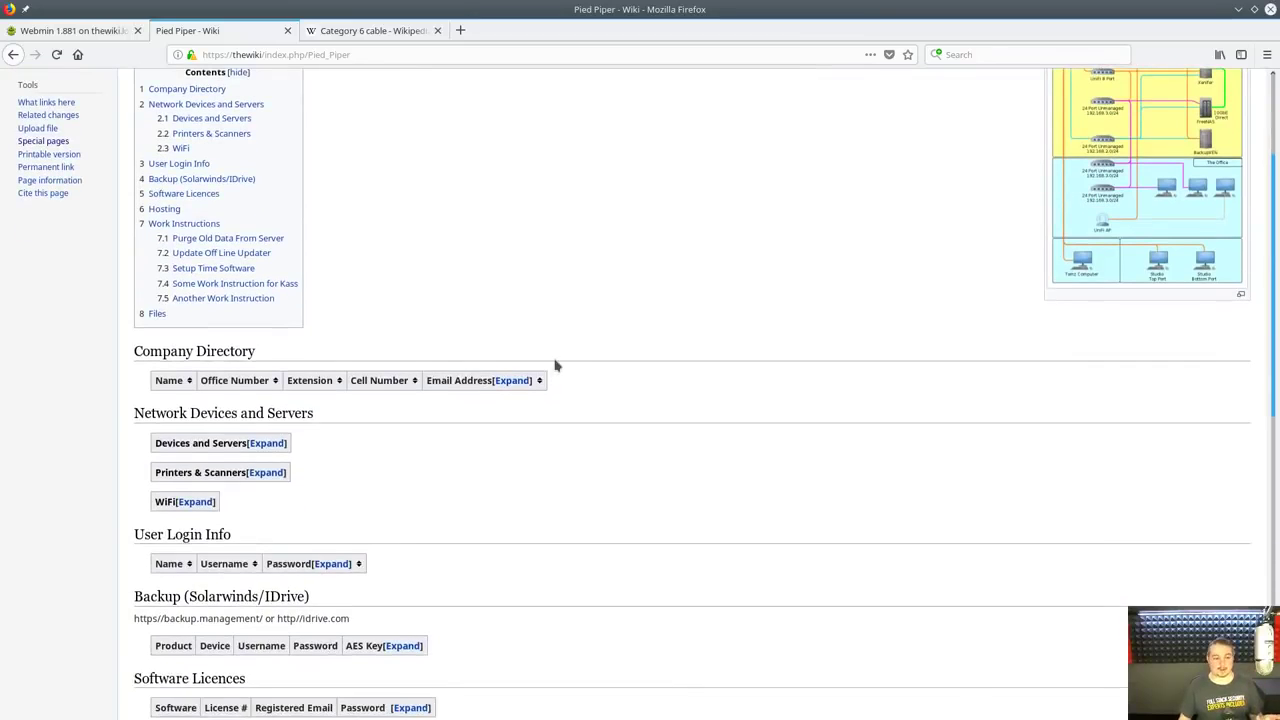
scroll(554, 366, "up", 3)
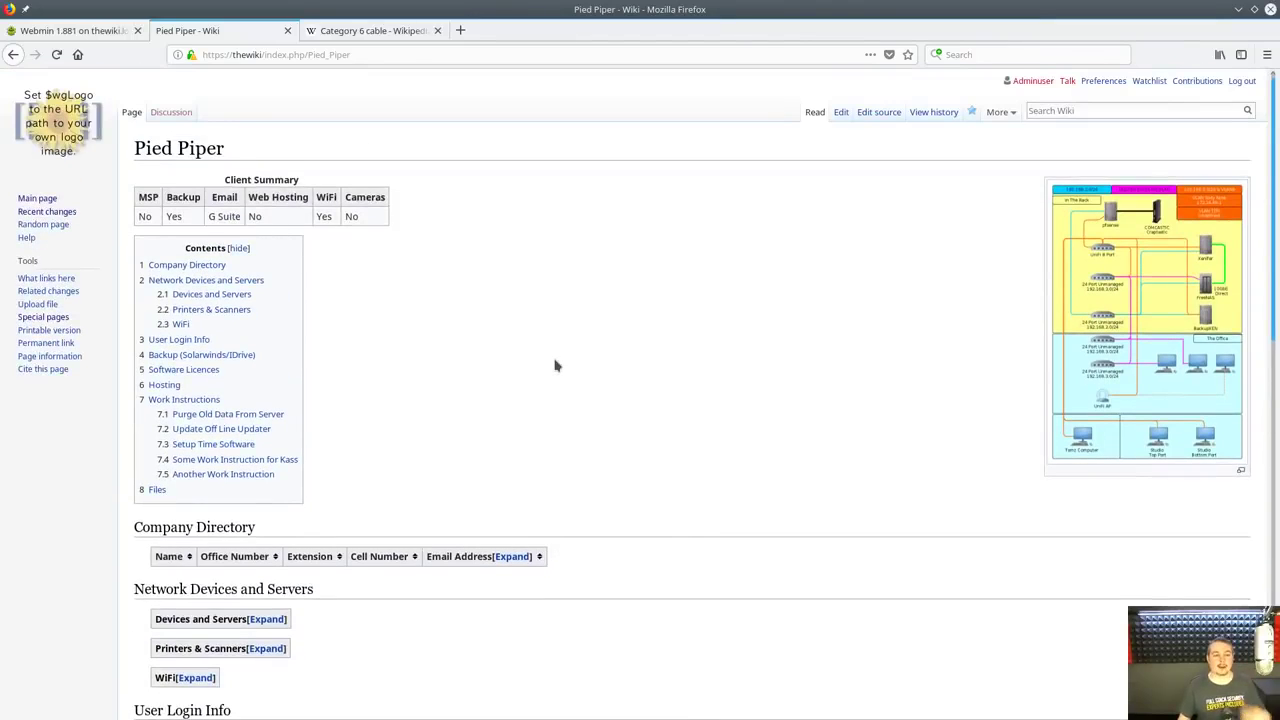
scroll(550, 370, "down", 8)
scroll(538, 377, "down", 1)
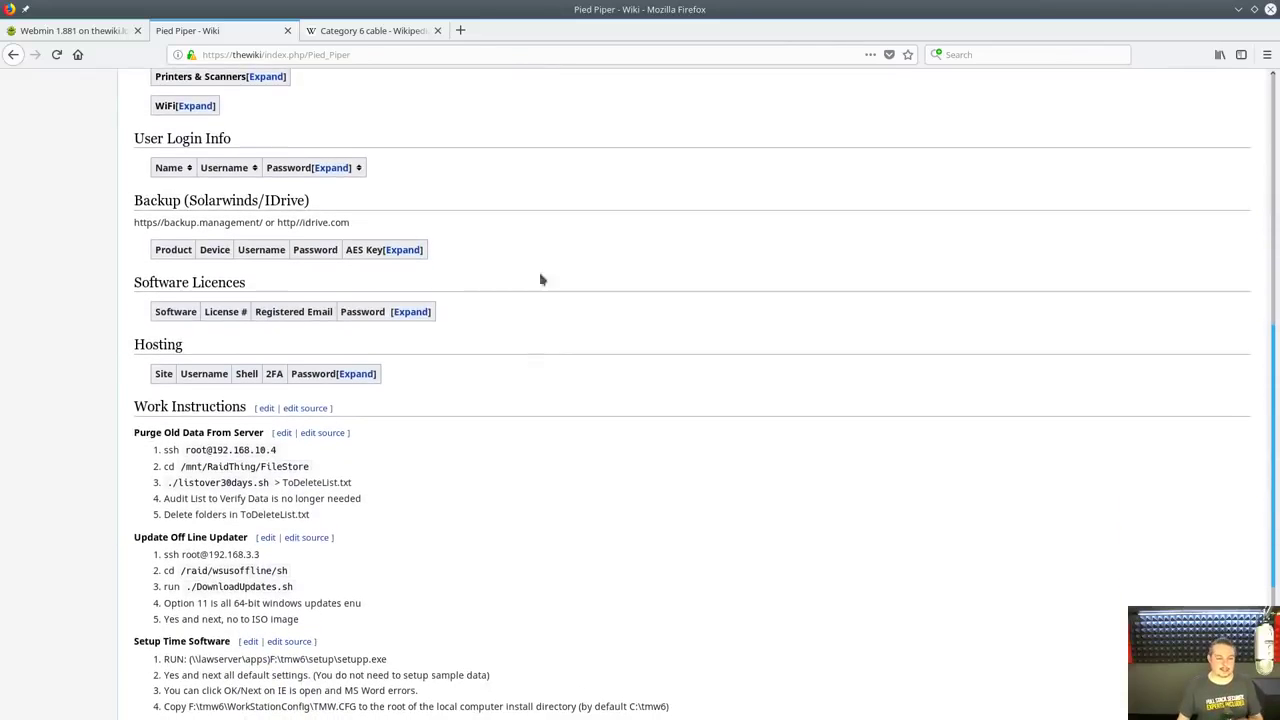
Expand the Software Licences and Hosting tables to show their rows
left_click(406, 312)
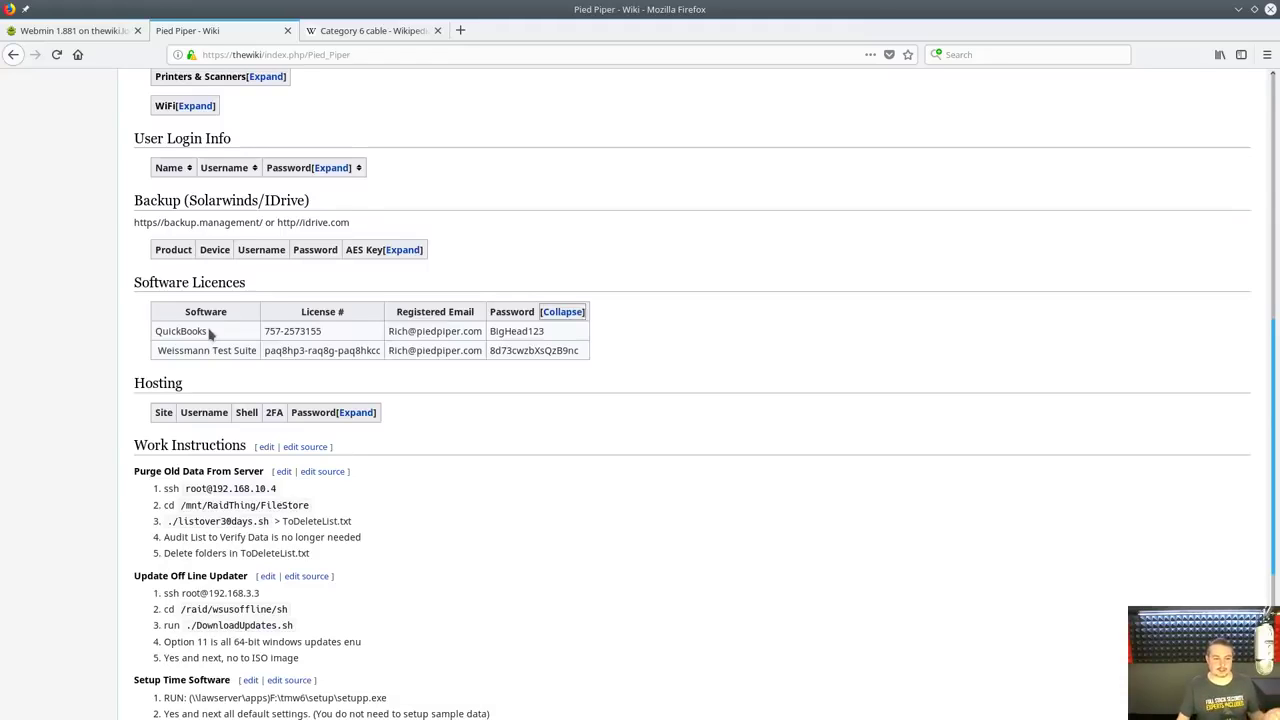
scroll(535, 440, "down", 3)
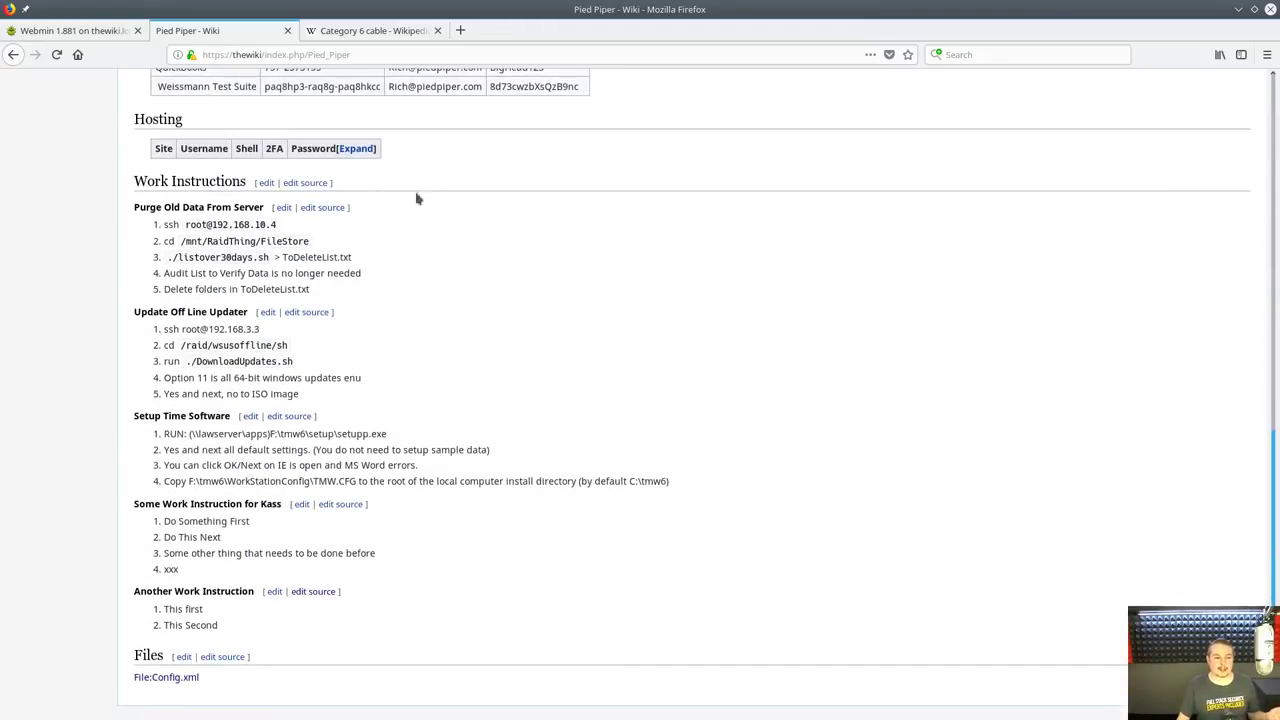
scroll(282, 212, "up", 2)
left_click(356, 280)
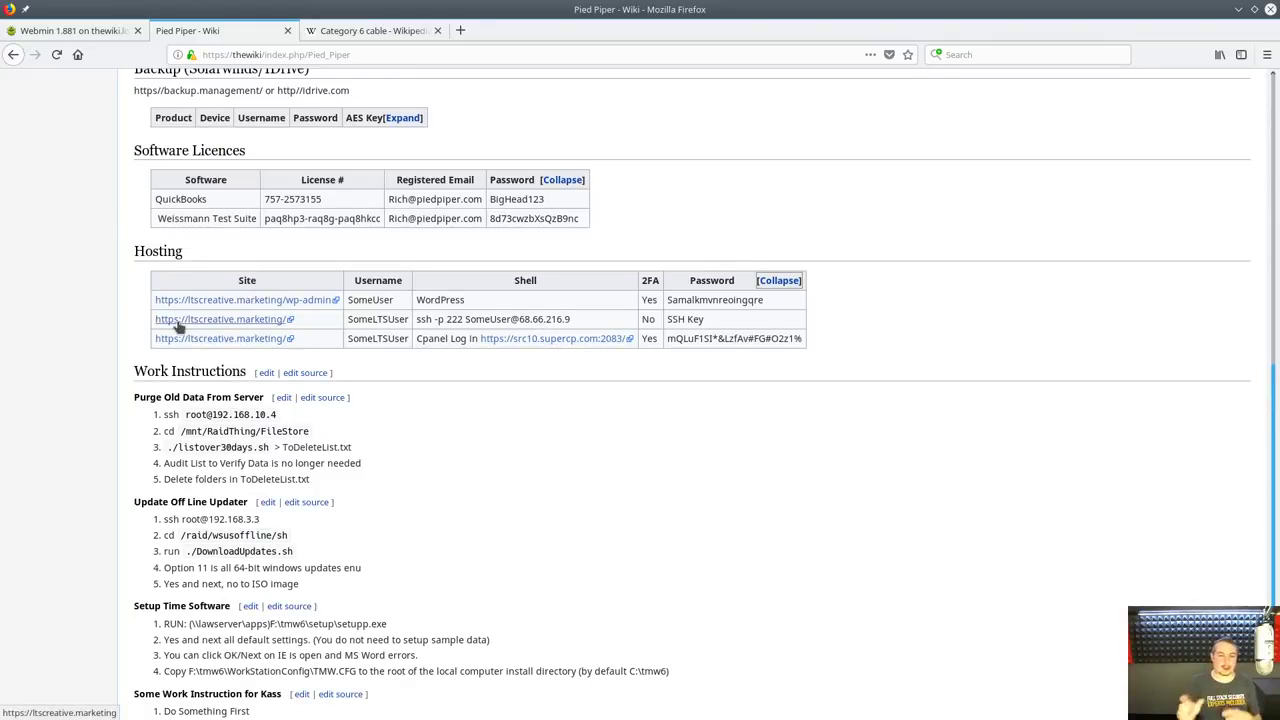
scroll(785, 498, "down", 5)
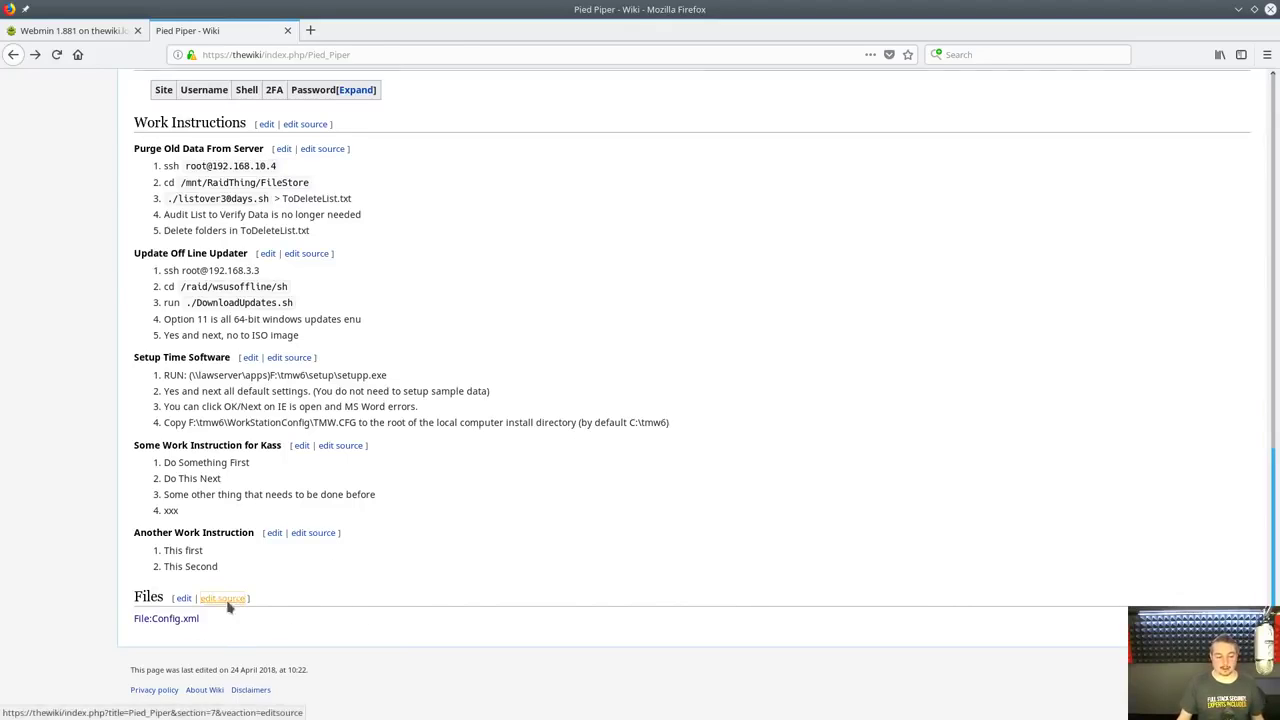
In the Files section source, upload PiperFirewall.xml as own work via Insert > Media
left_click(228, 601)
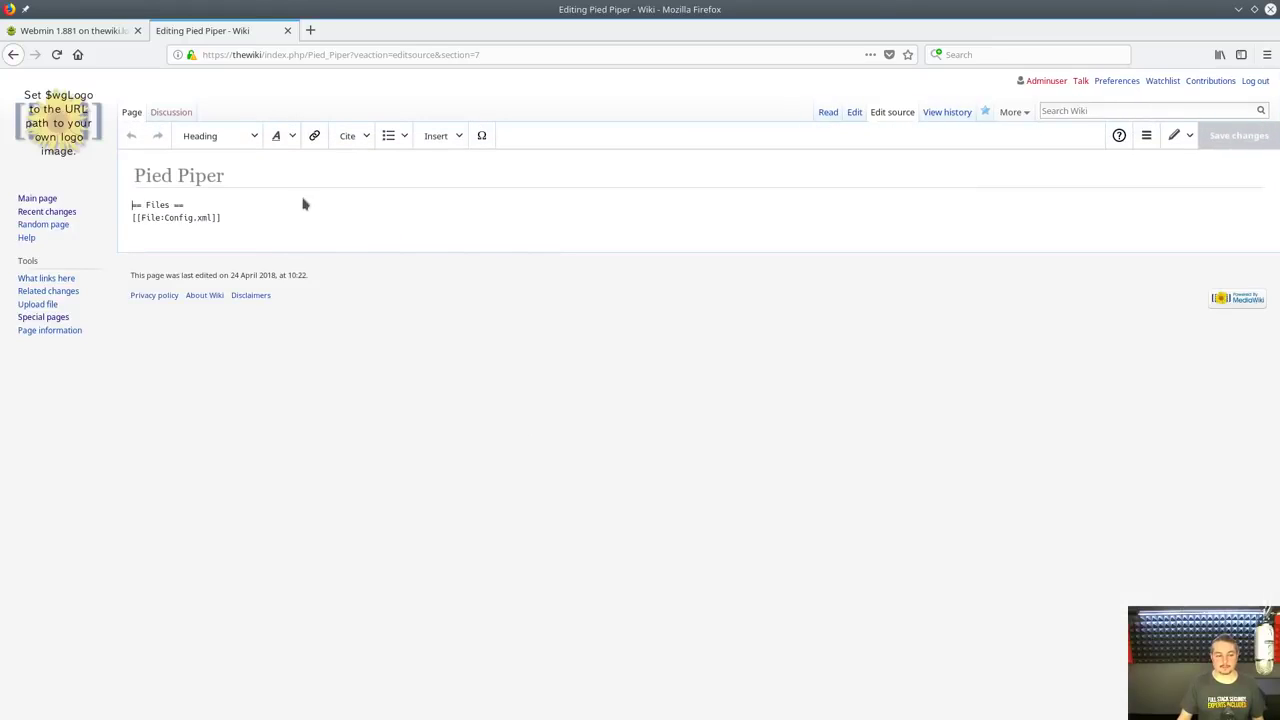
left_click(462, 135)
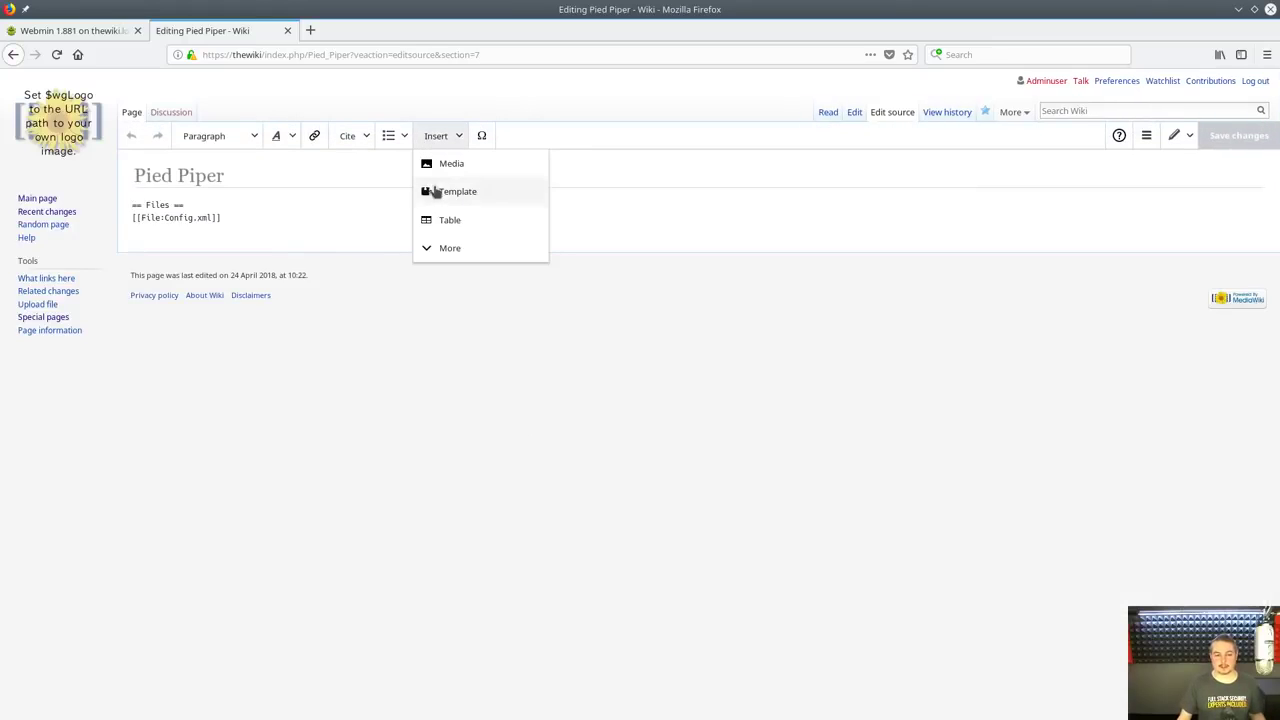
left_click(452, 163)
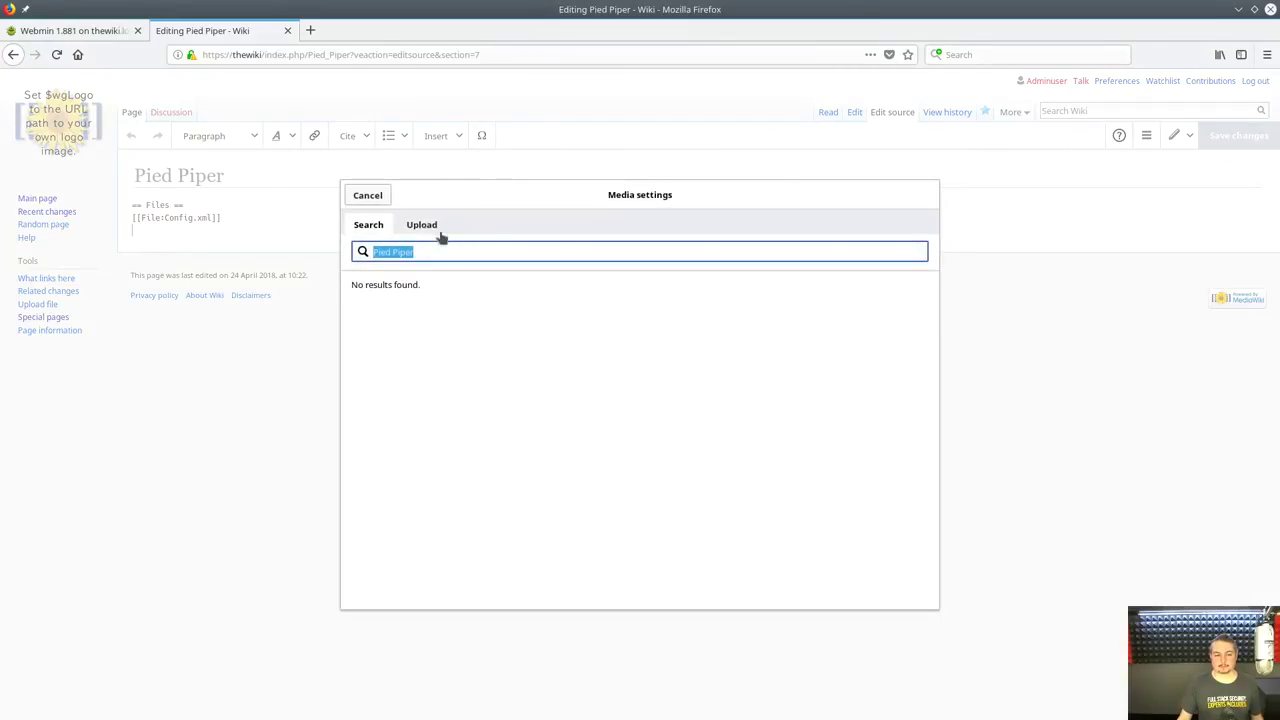
left_click(423, 234)
left_click(652, 286)
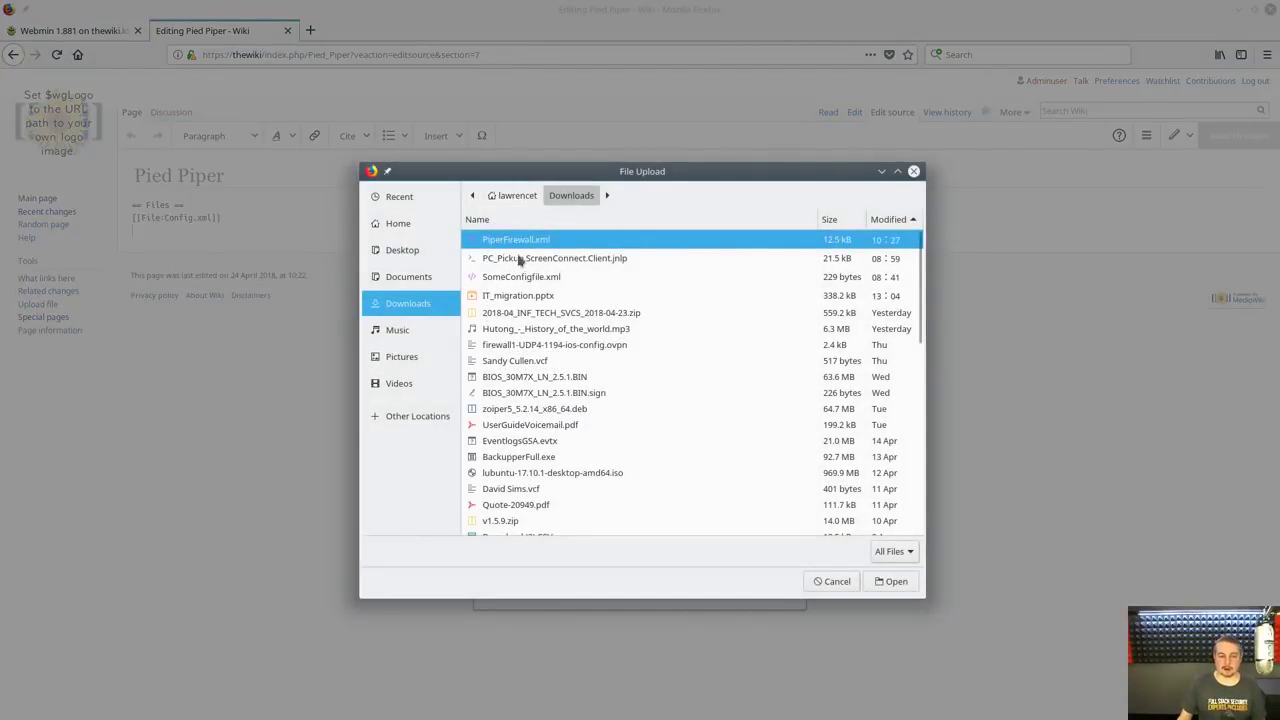
left_click(889, 581)
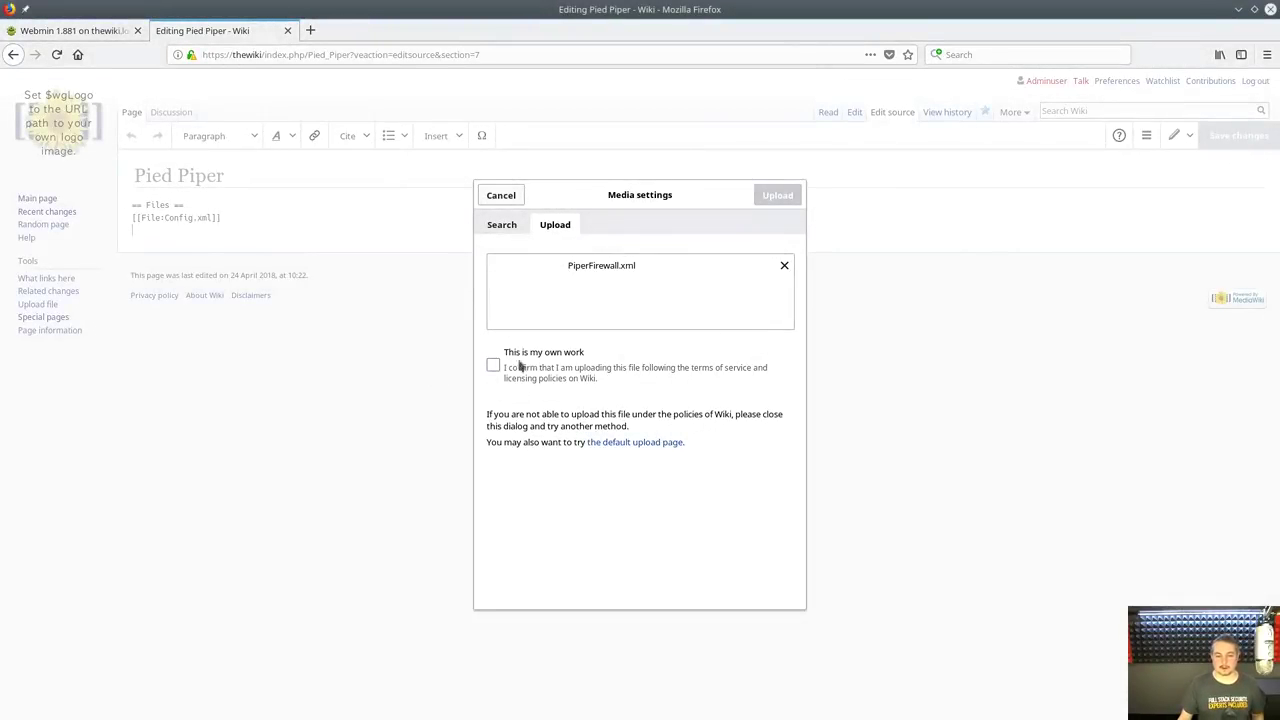
left_click(494, 366)
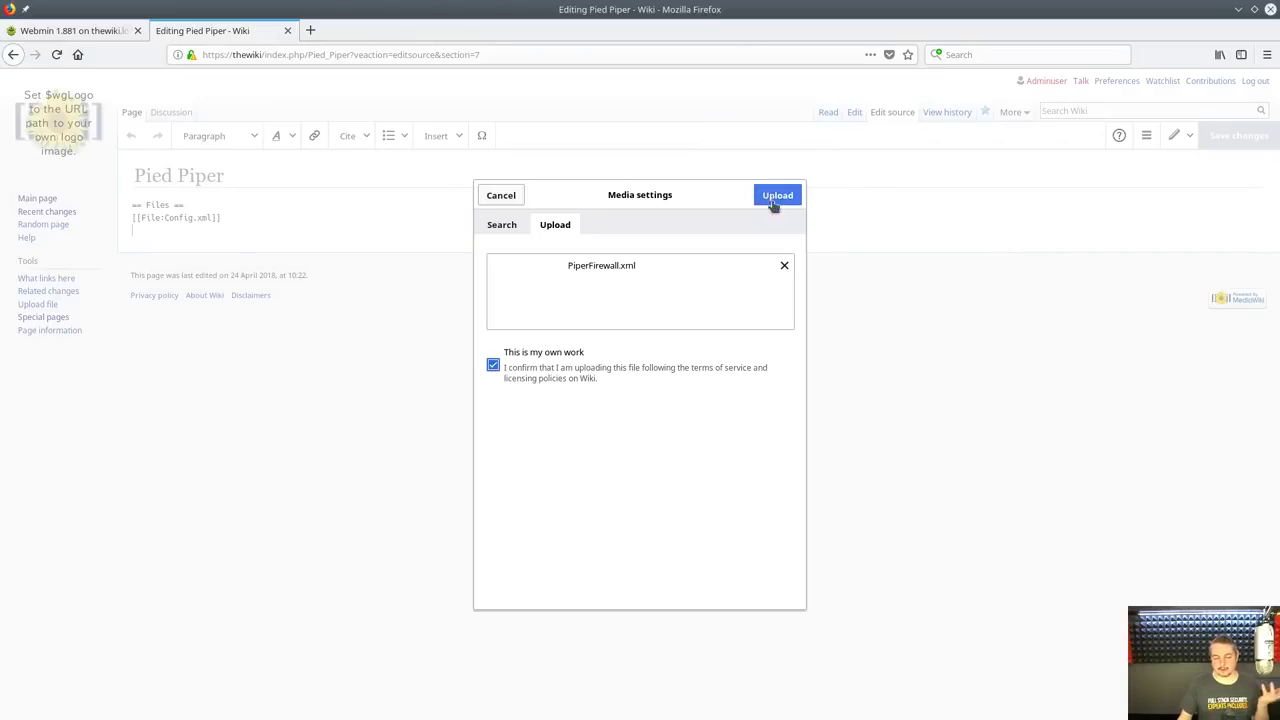
left_click(786, 194)
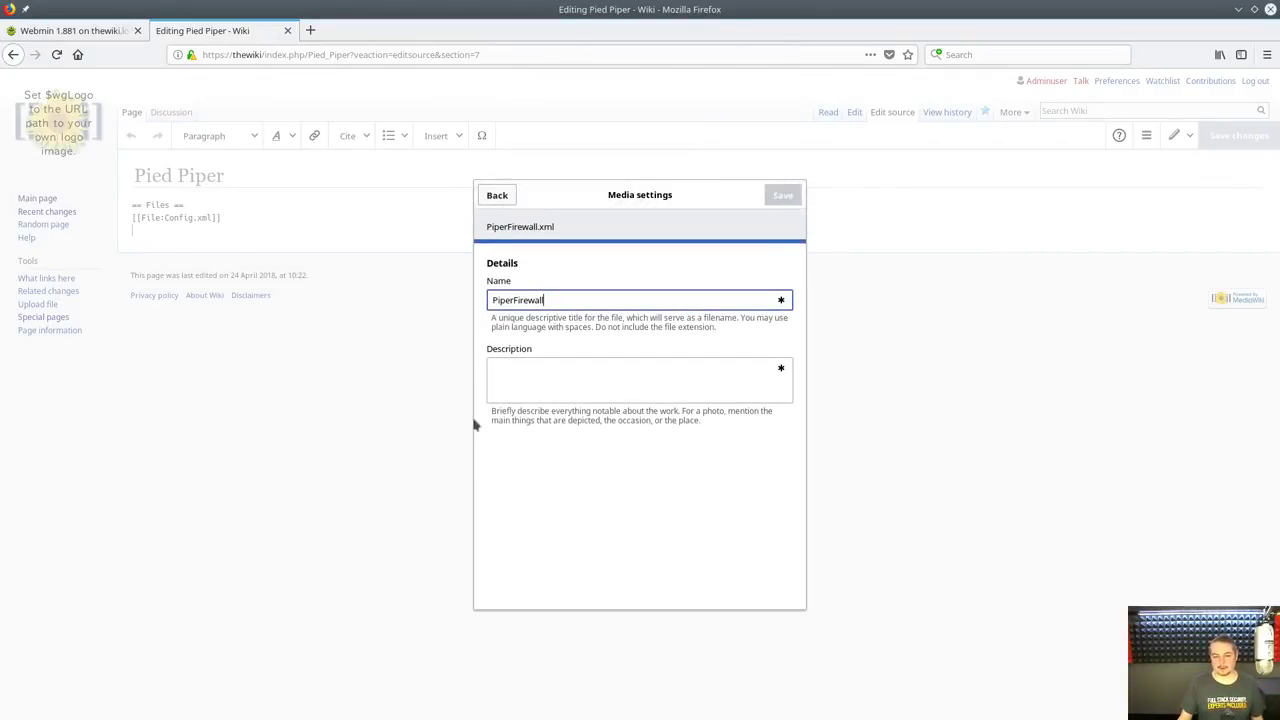
Describe the upload as a firewall backup, insert its link, and remove the thumb option
left_click(568, 380)
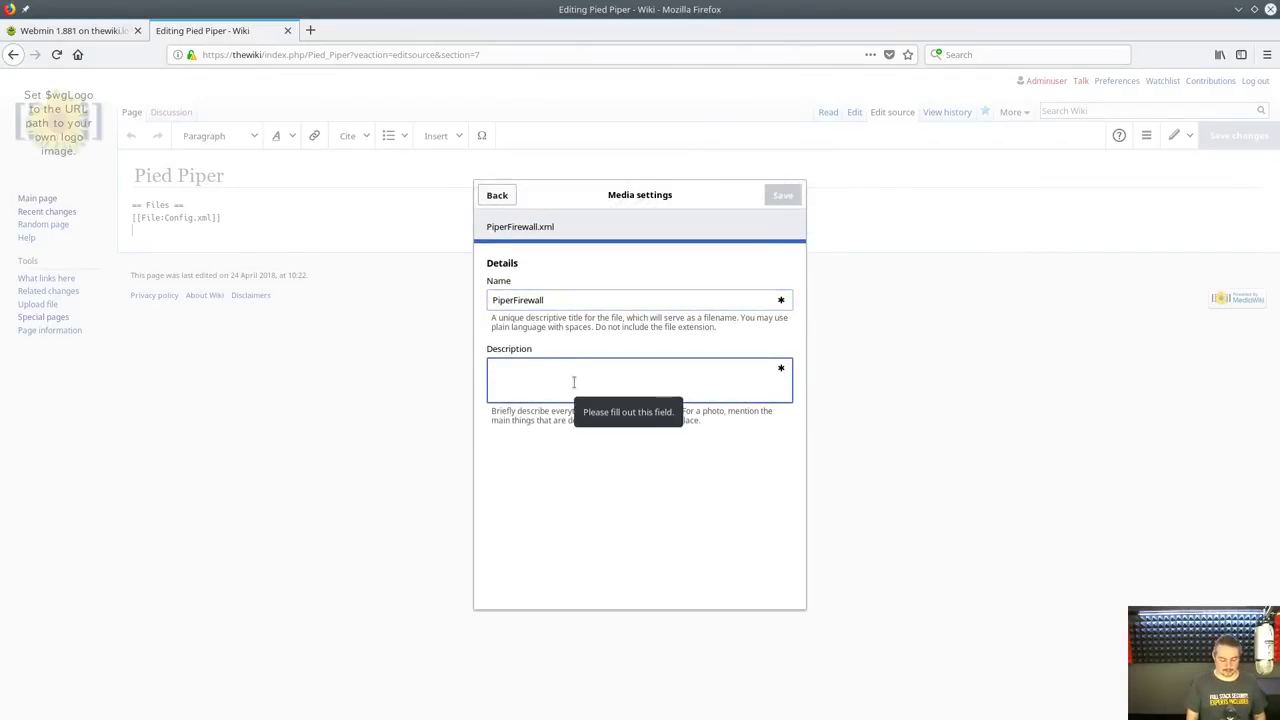
type("Backupe")
key("BackSpace")
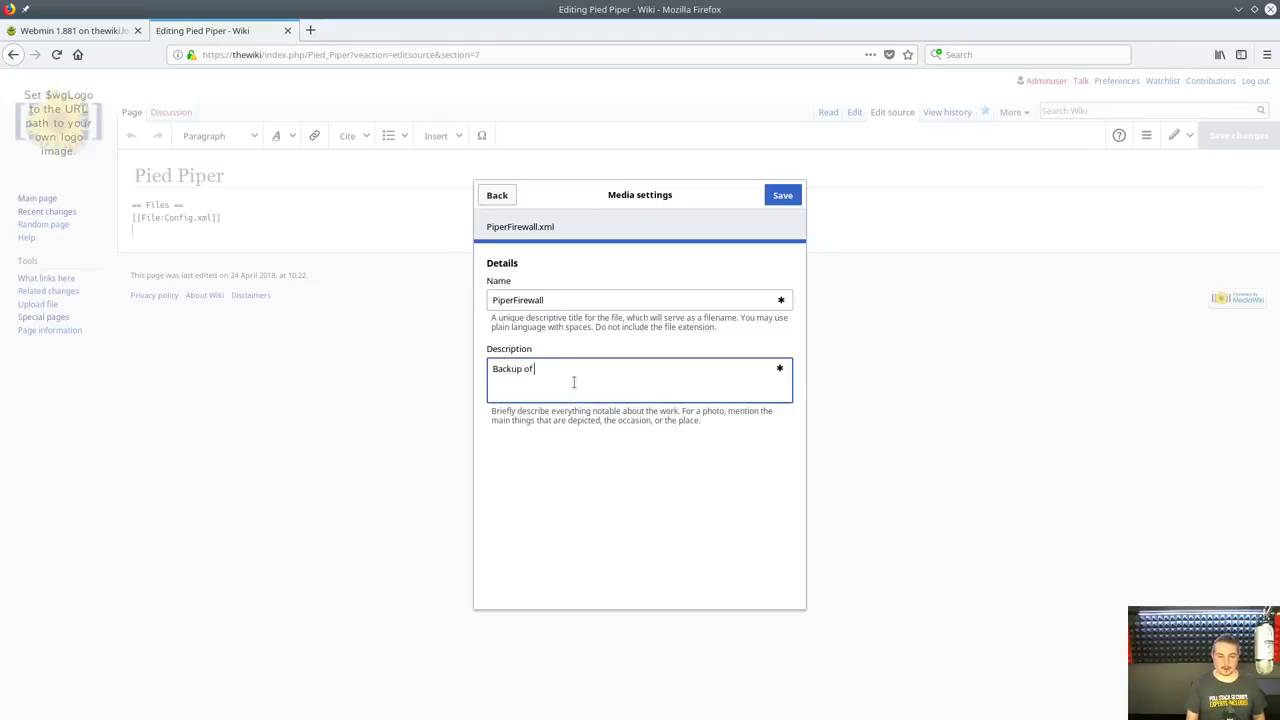
type("of Firewall before changes on 4/20")
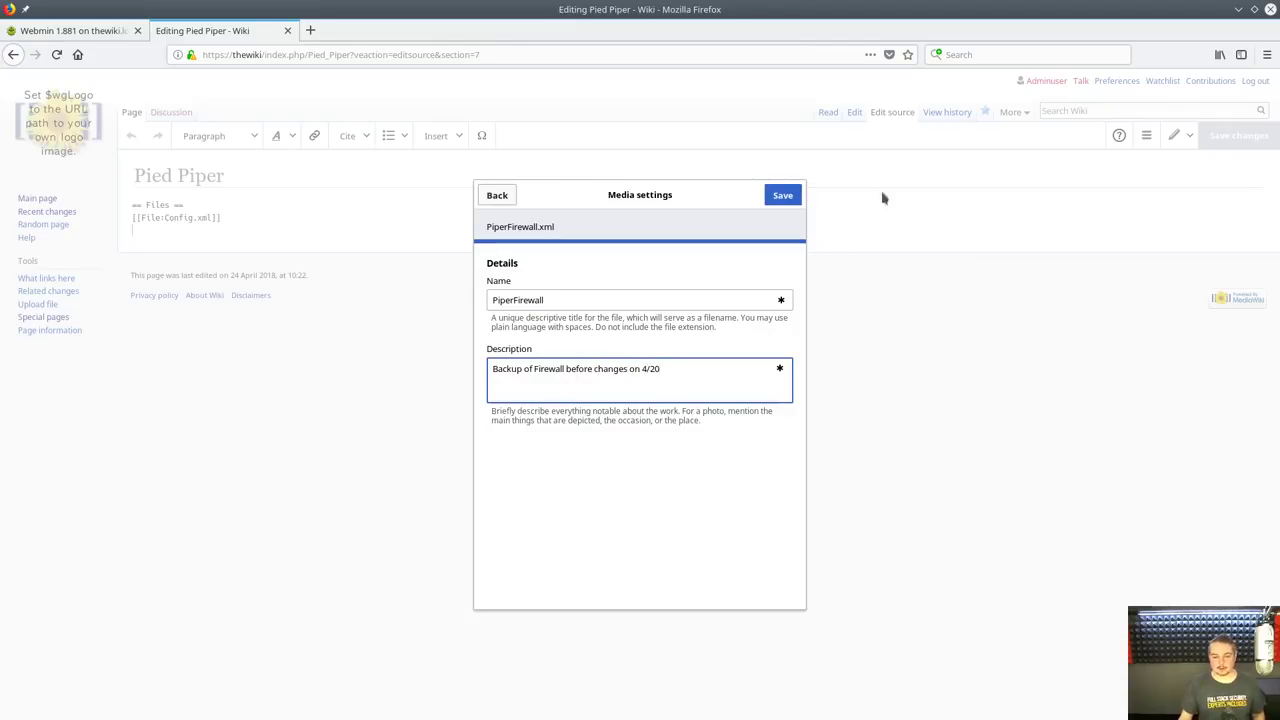
left_click(785, 206)
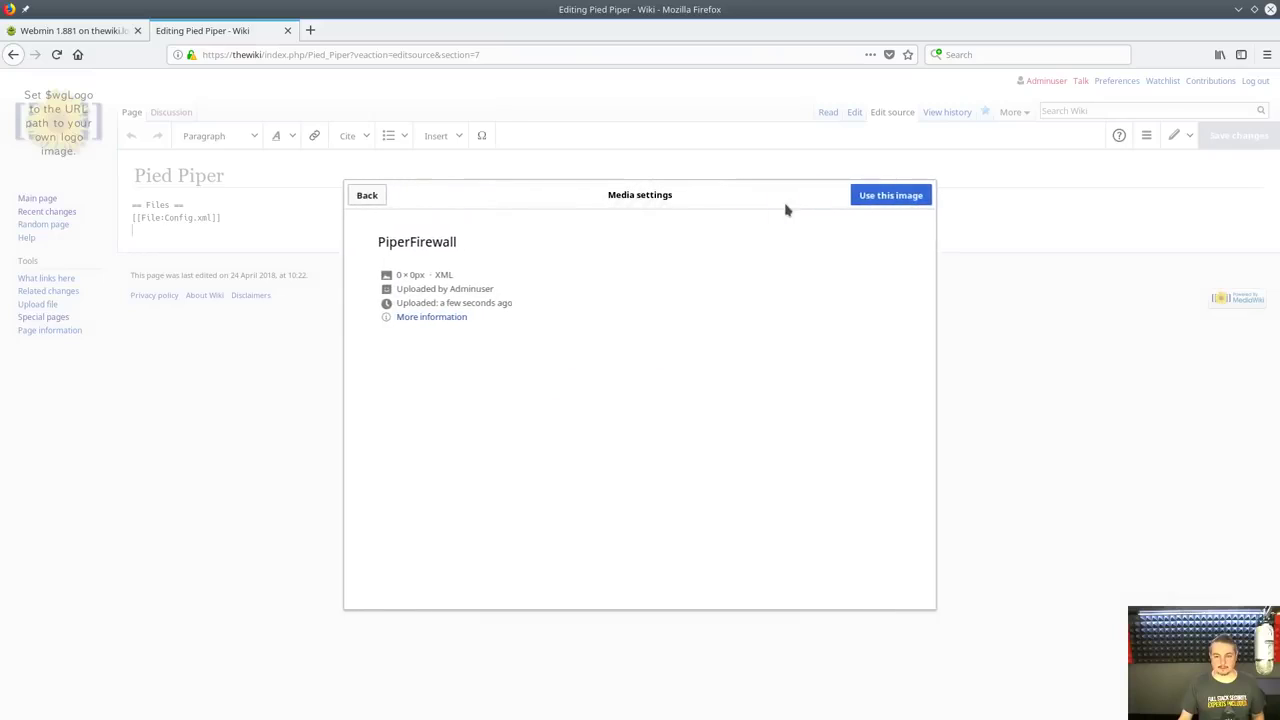
left_click(893, 196)
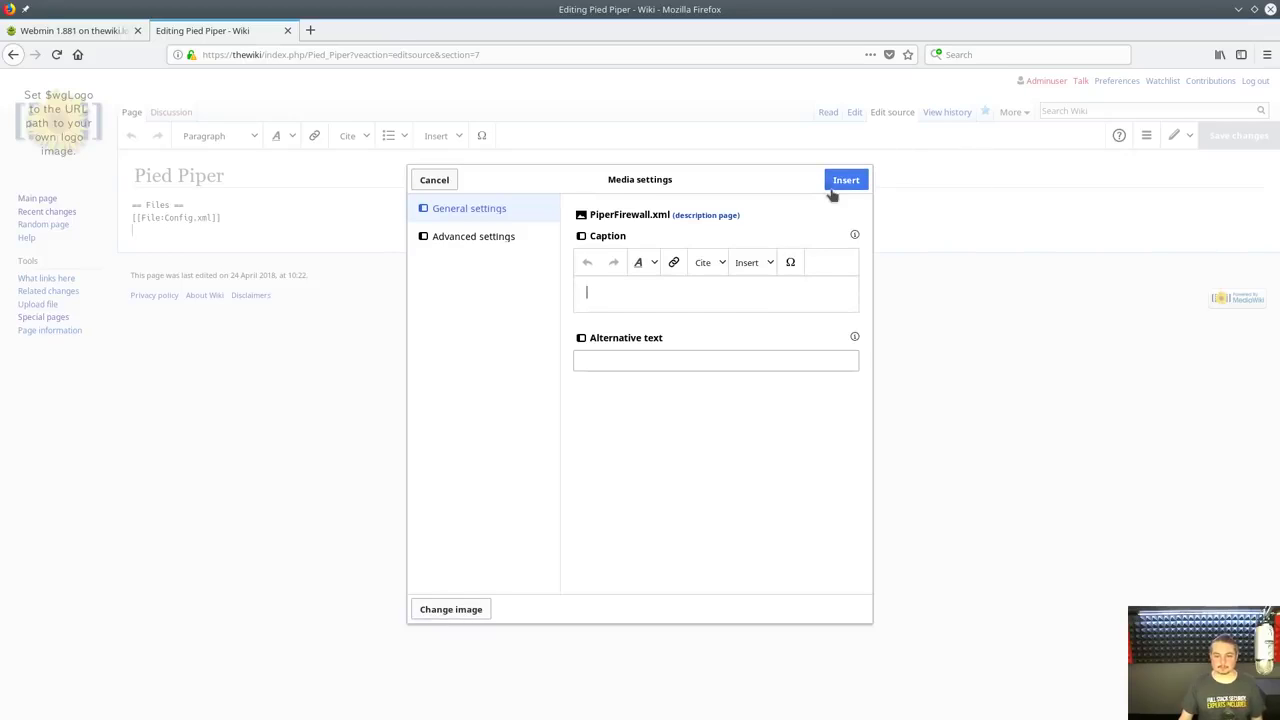
left_click(845, 180)
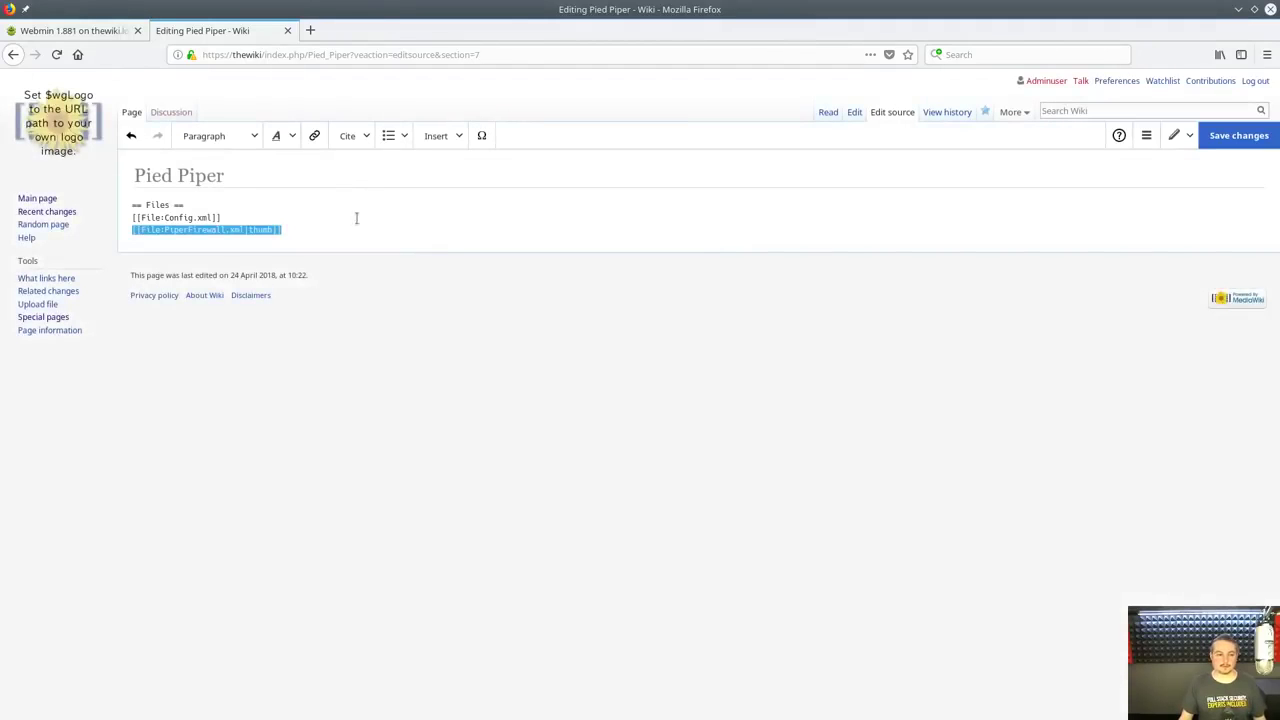
key("Down")
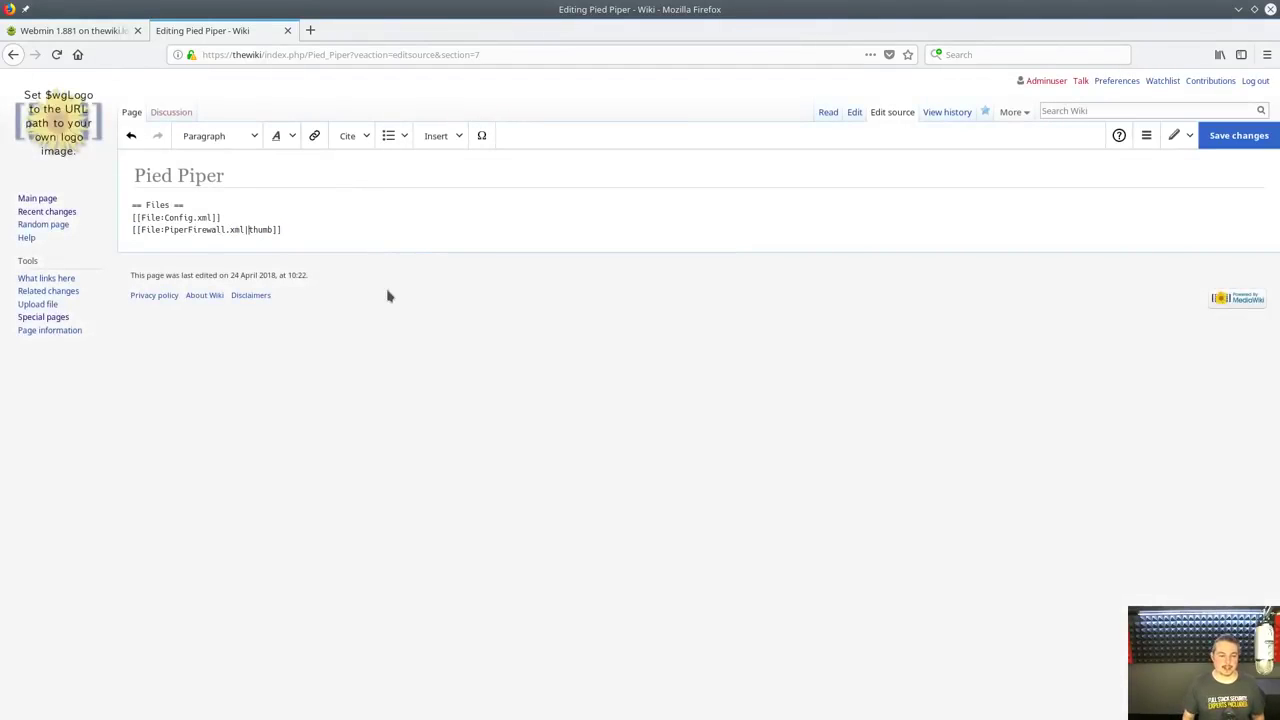
key("Delete")
key("Delete")
key("Delete")
left_click(528, 204)
left_click(1240, 140)
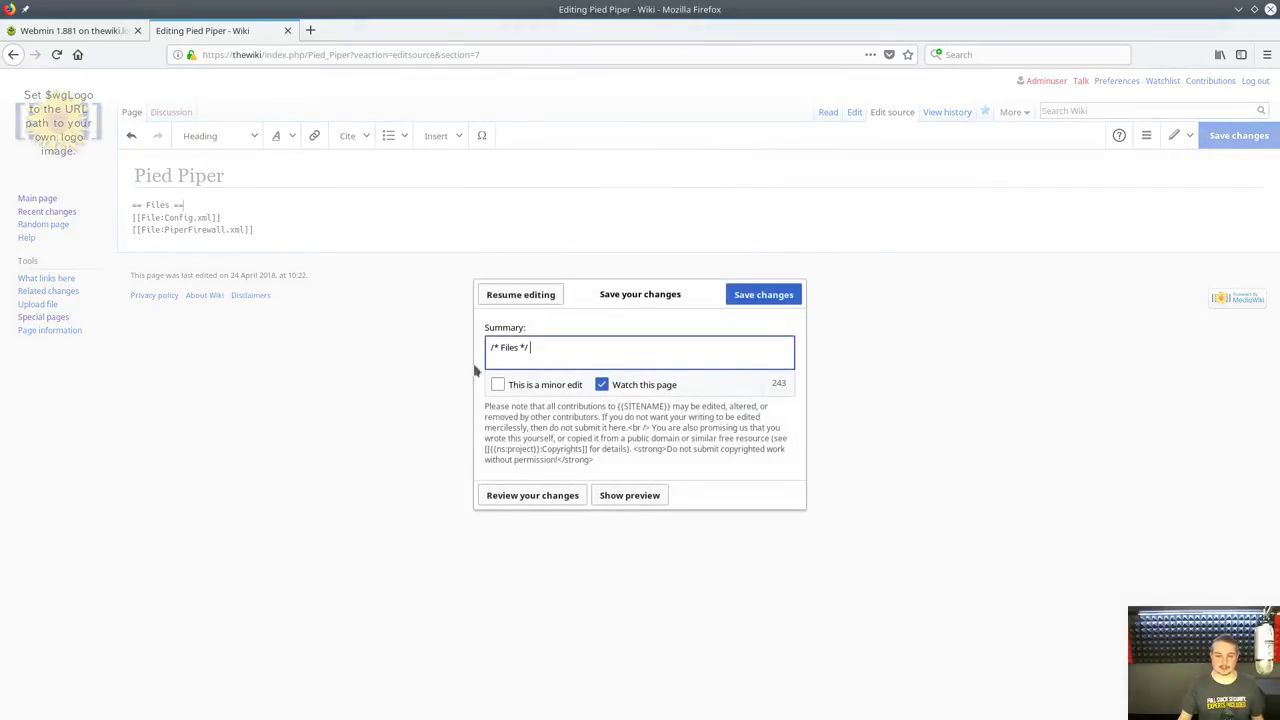
left_click(771, 298)
scroll(457, 608, "down", 15)
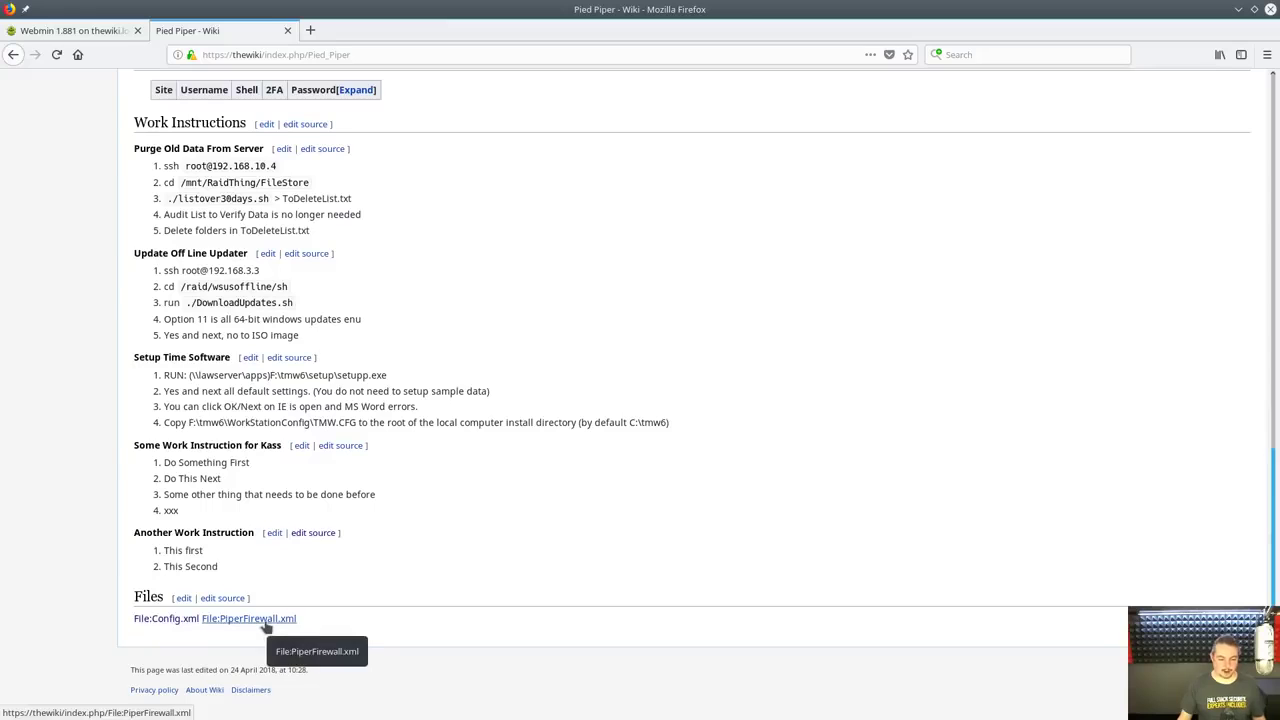
left_click(261, 622)
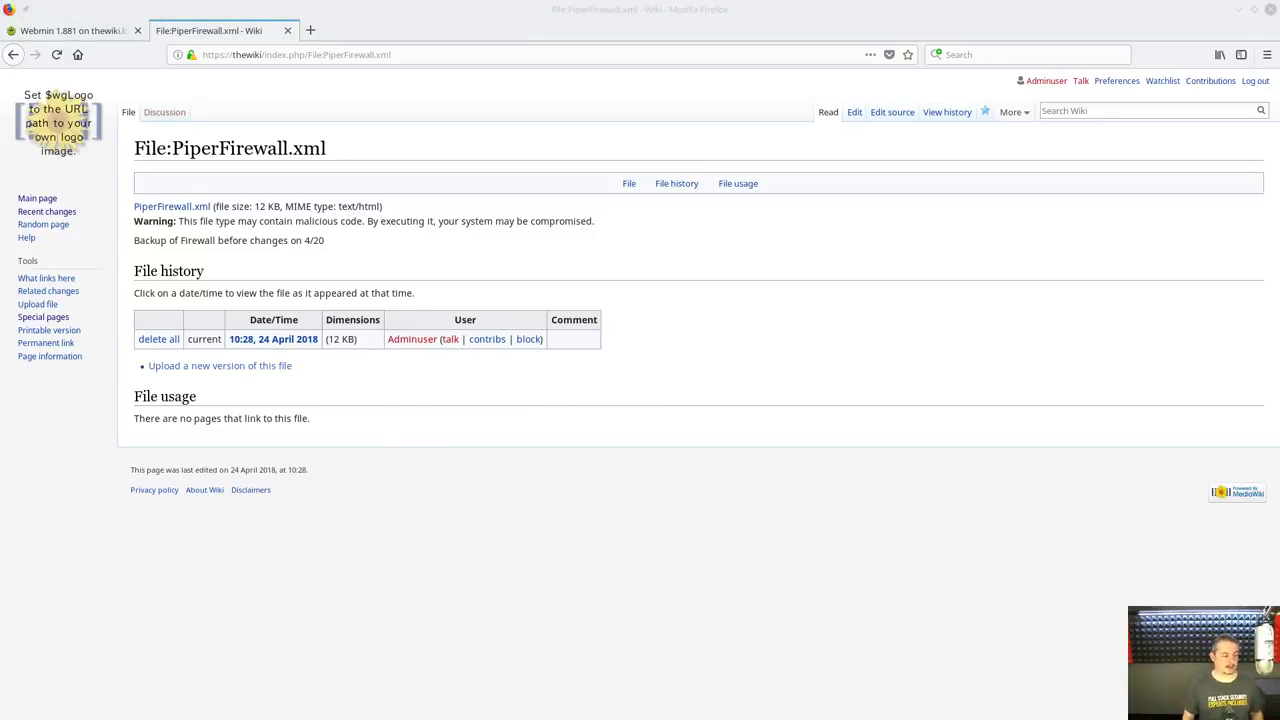
key("alt+Left")
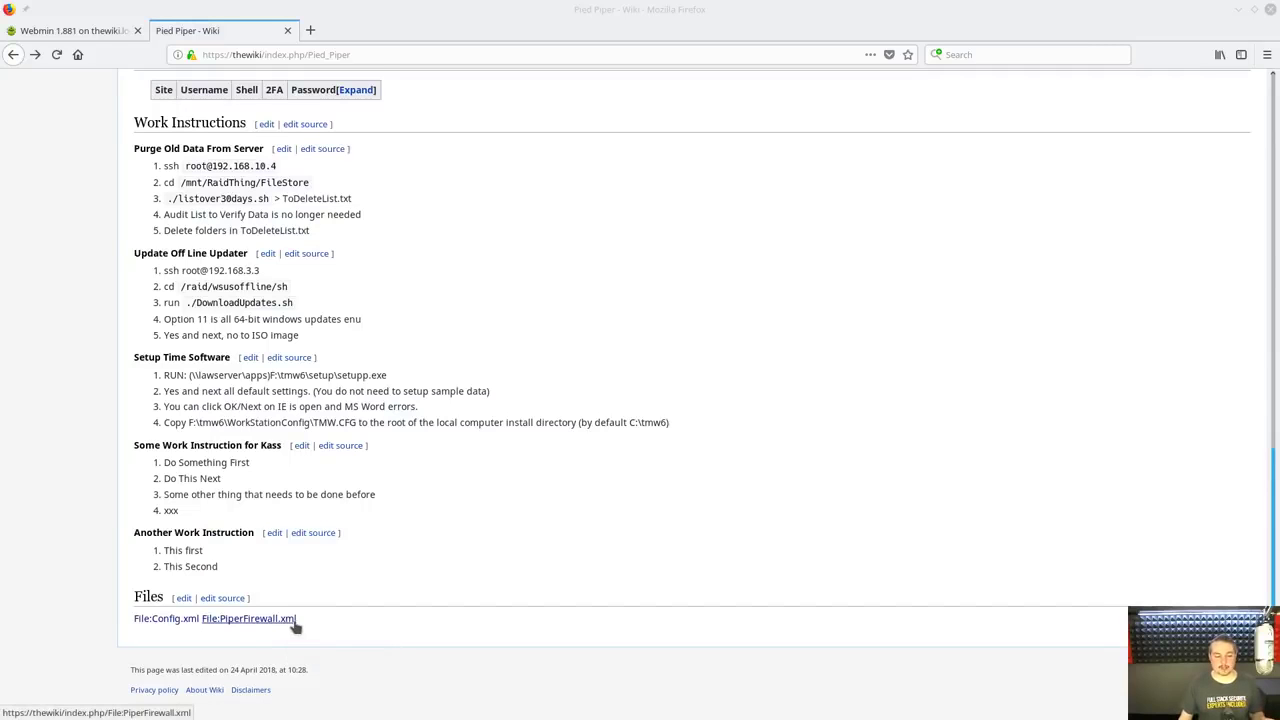
Add a line break after [[File:Config.xml]] in the Files section source and save the edit
left_click(182, 600)
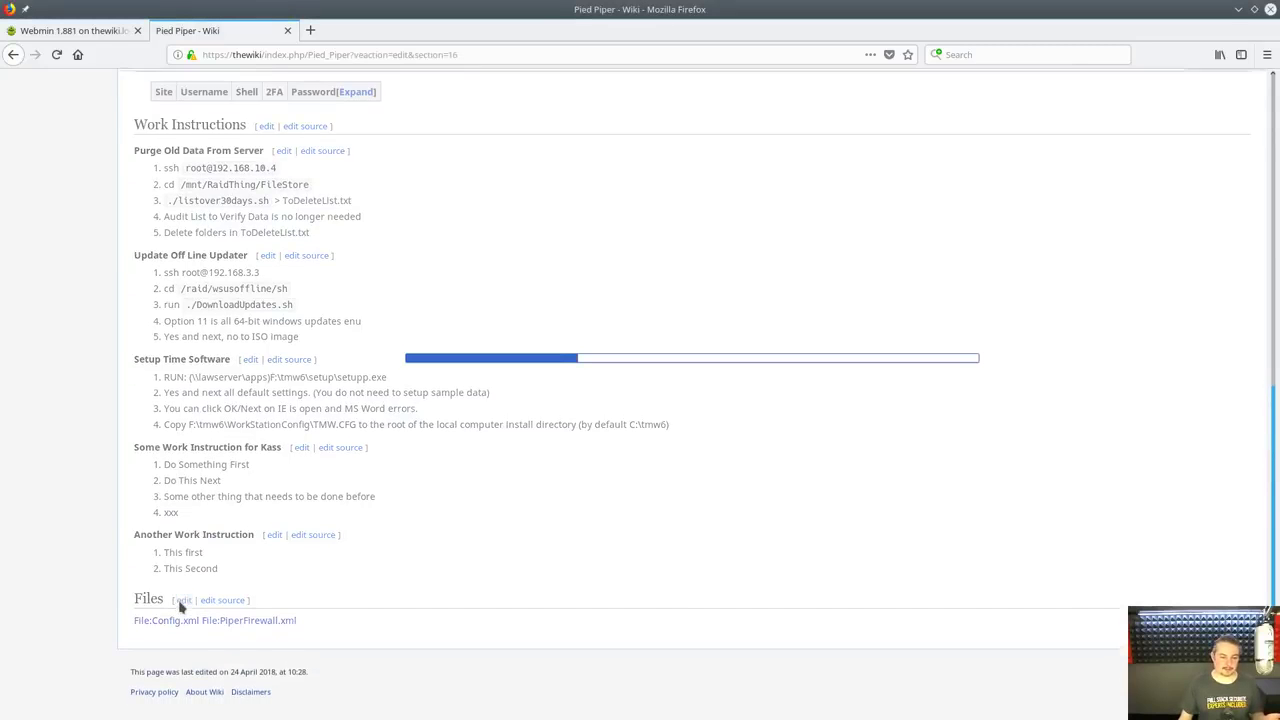
key("alt+Left")
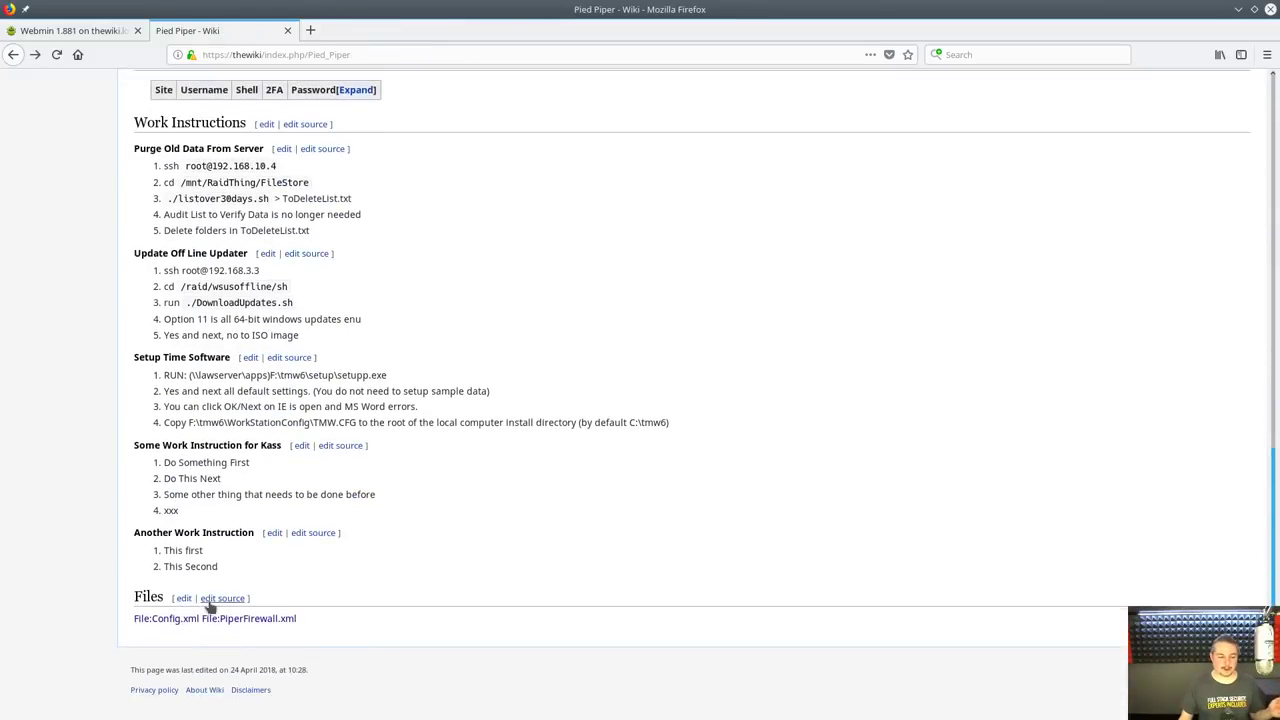
left_click(210, 600)
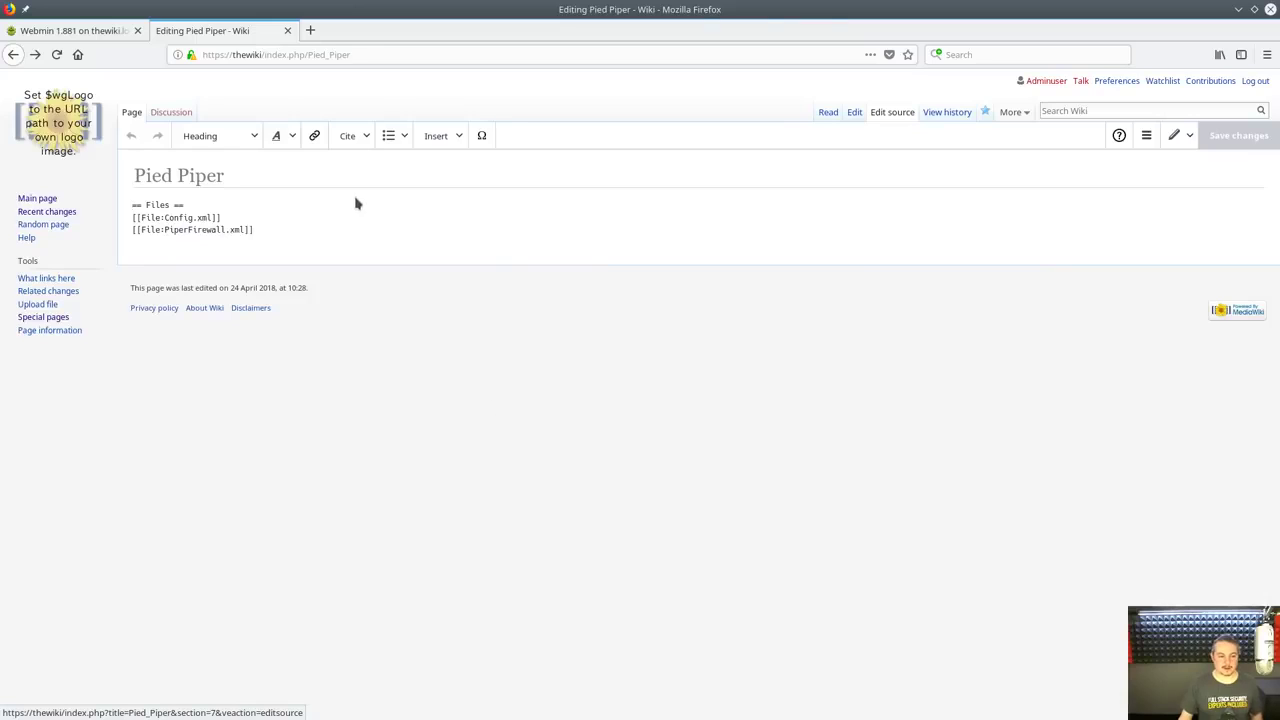
left_click(296, 216)
key("Return")
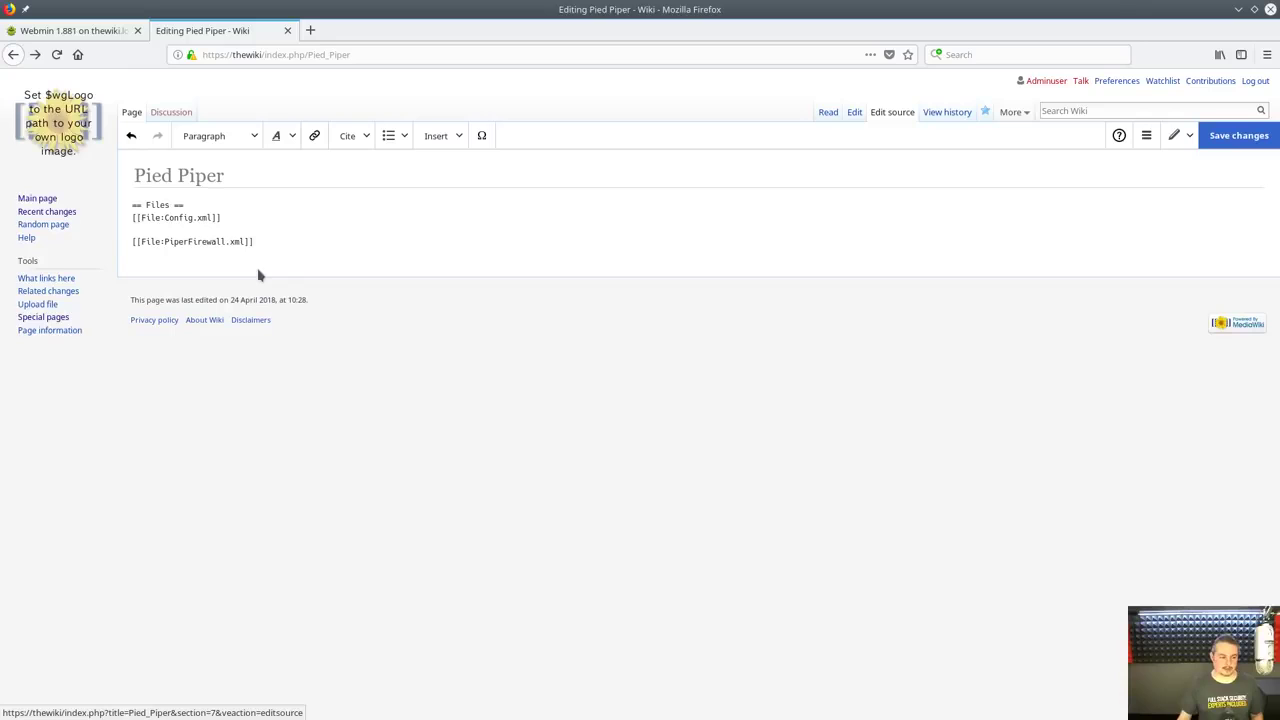
left_click(1228, 136)
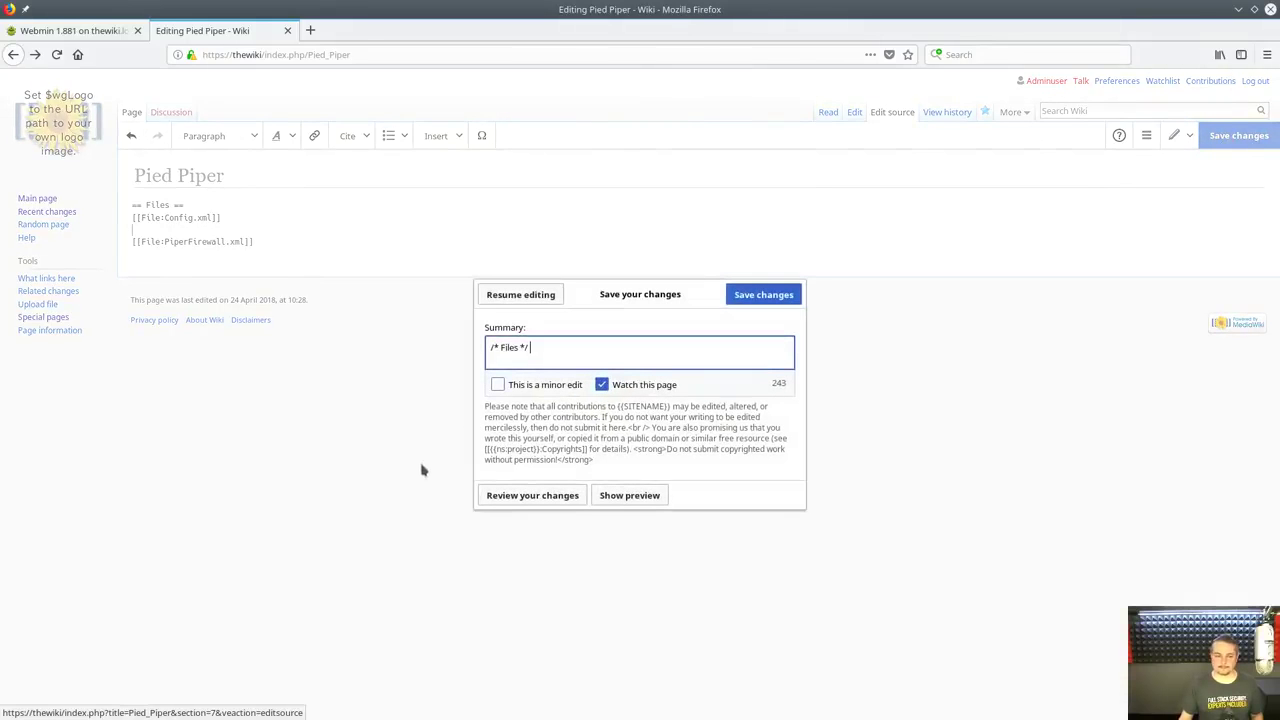
left_click(759, 304)
scroll(562, 530, "down", 8)
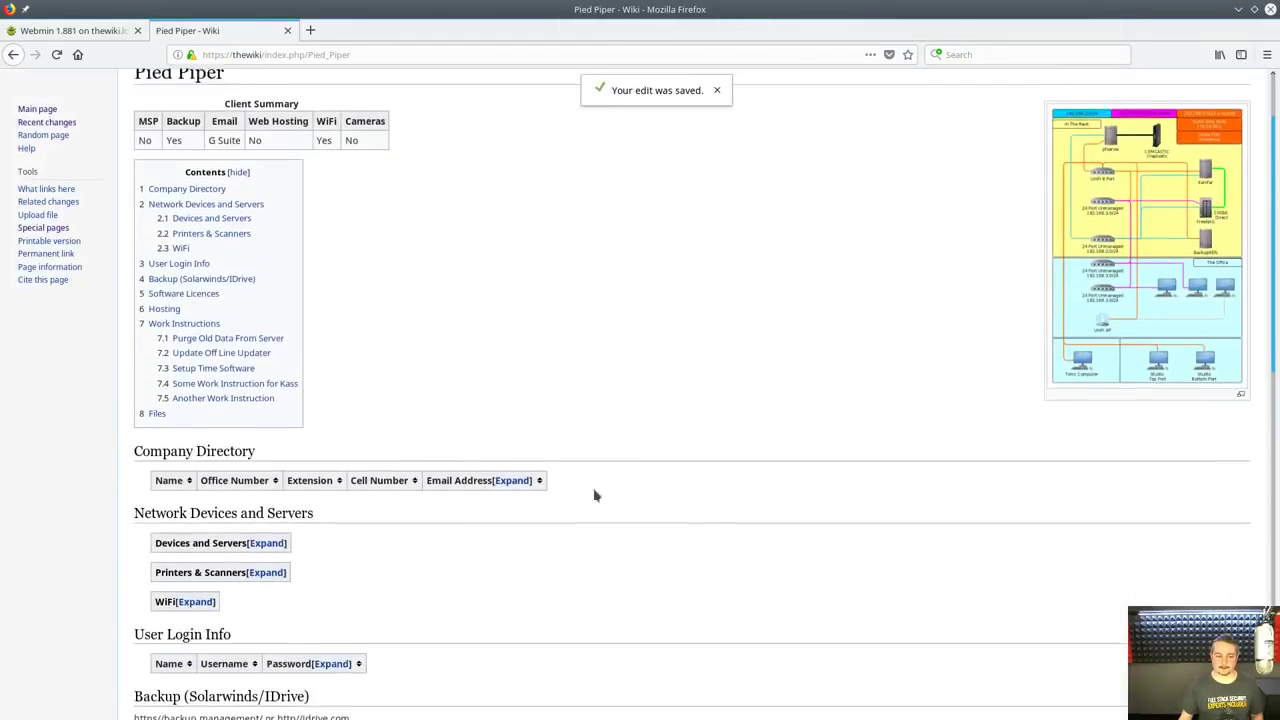
scroll(557, 538, "down", 8)
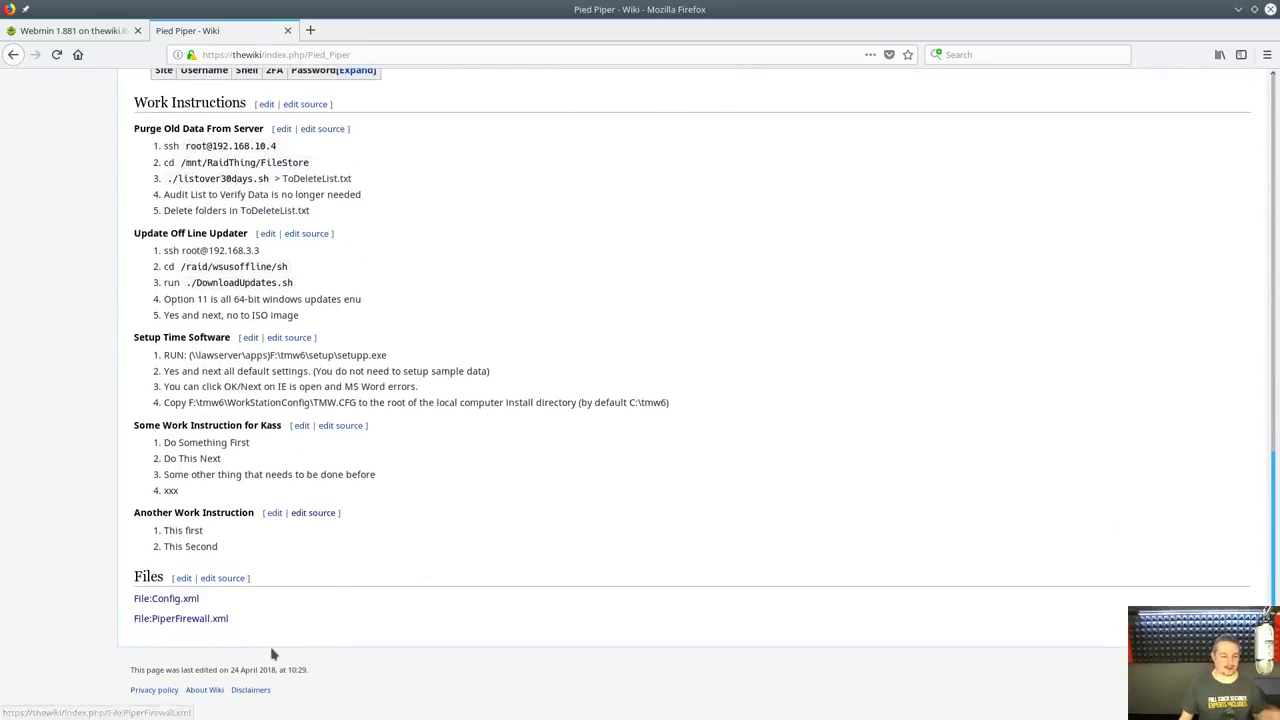
Upload PiperFirewall.xml from Downloads as a new file version commented 'Some change made'
left_click(181, 619)
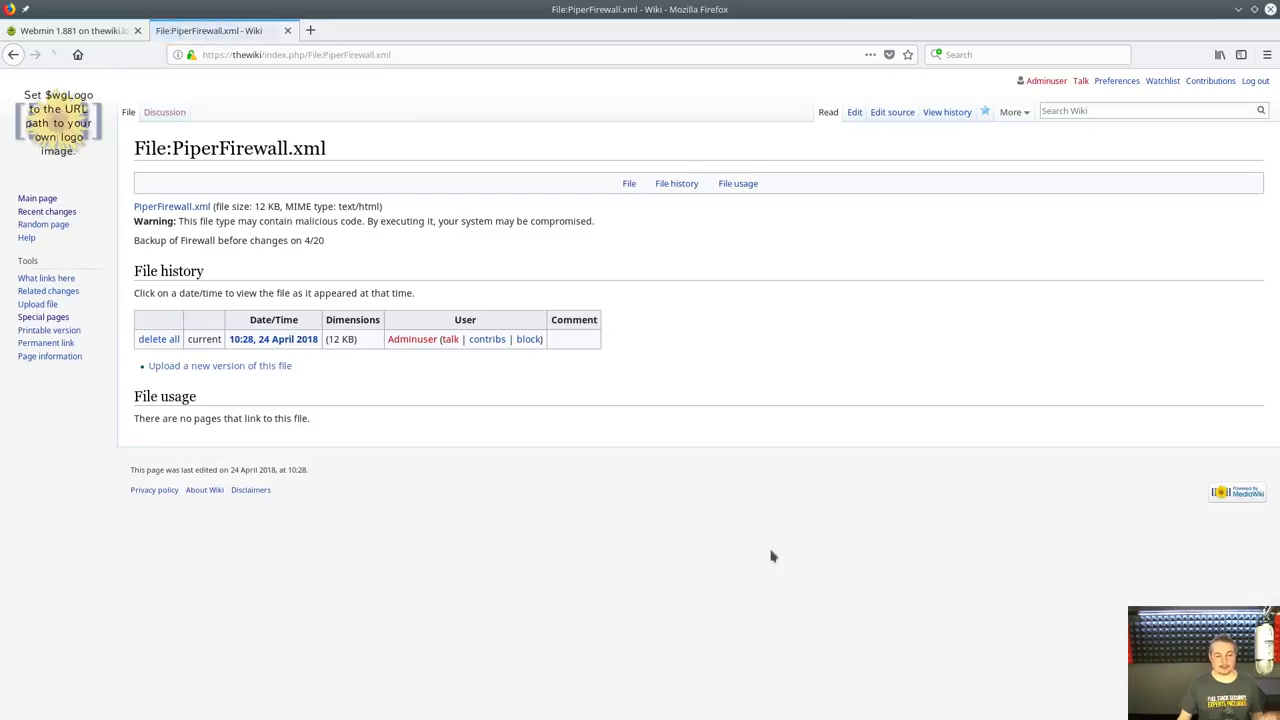
left_click(220, 369)
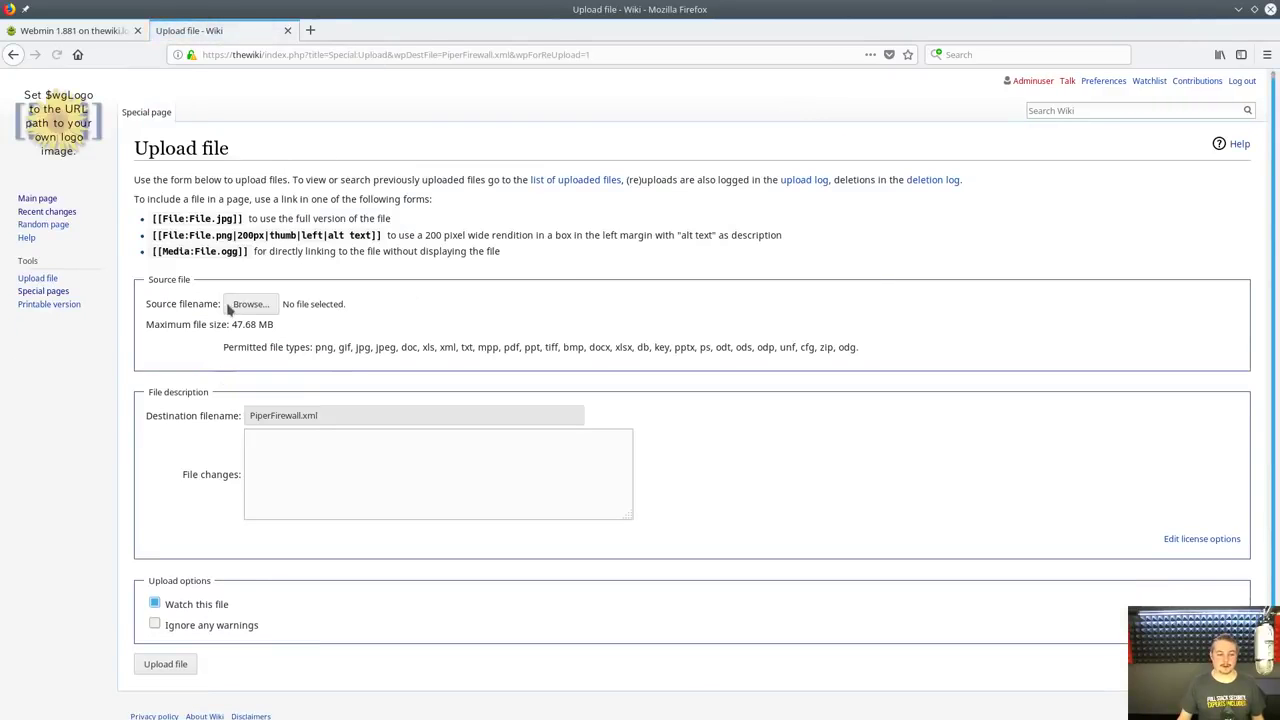
left_click(232, 304)
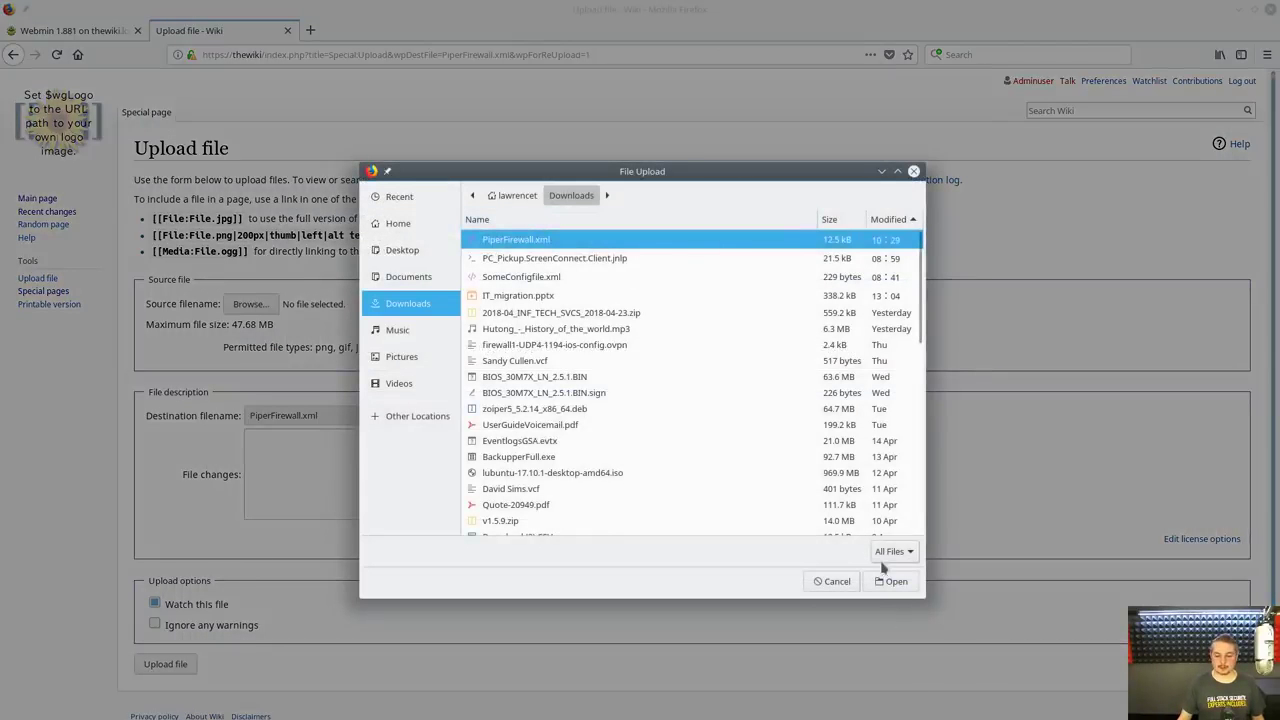
left_click(895, 582)
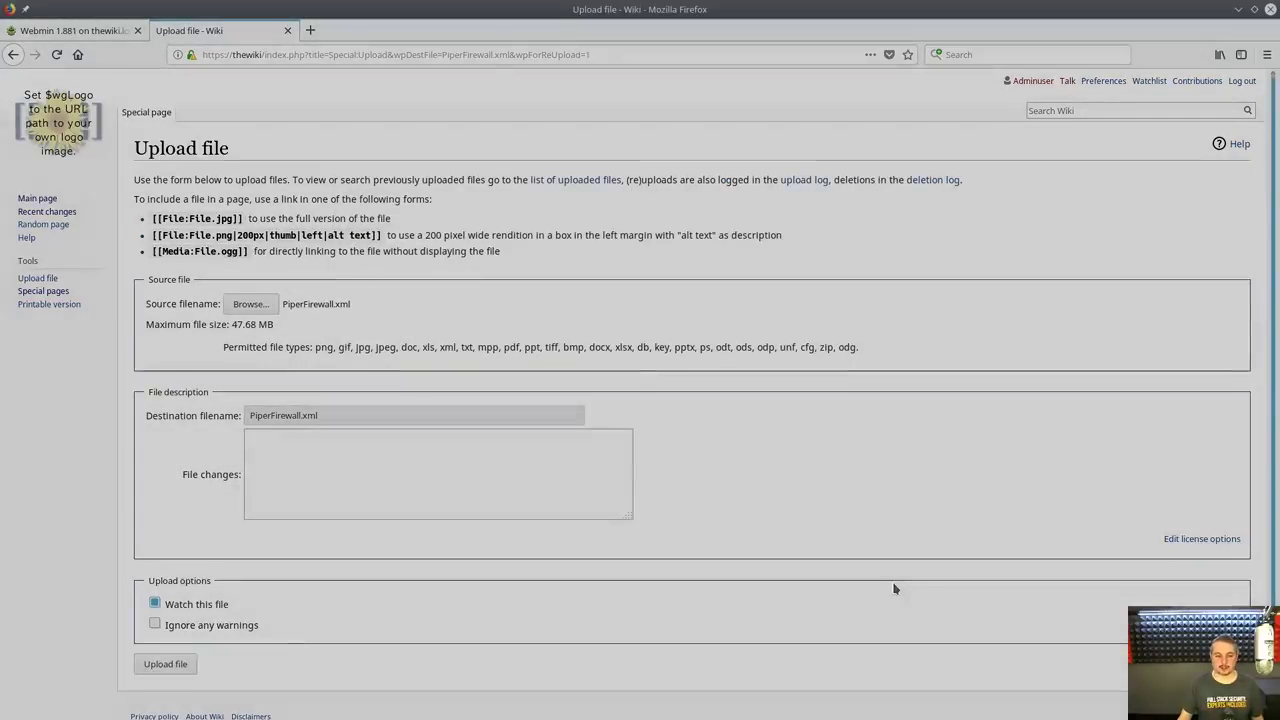
left_click(305, 485)
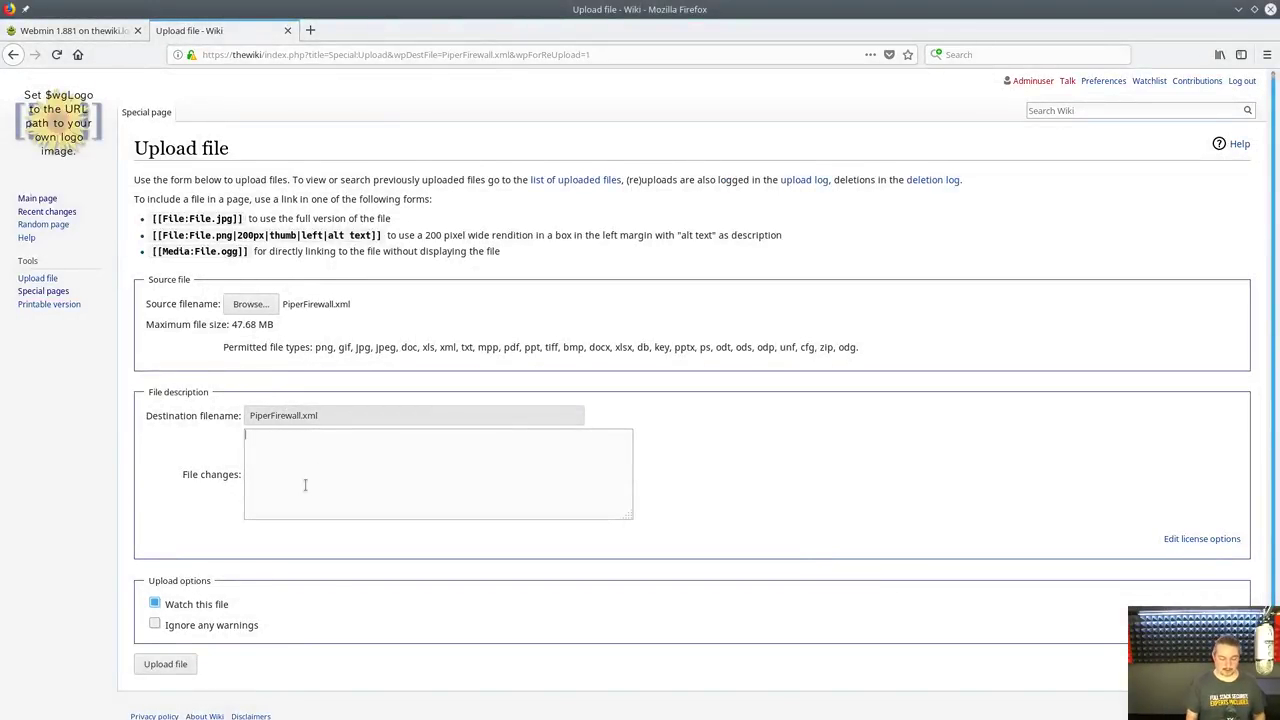
type("Some change made")
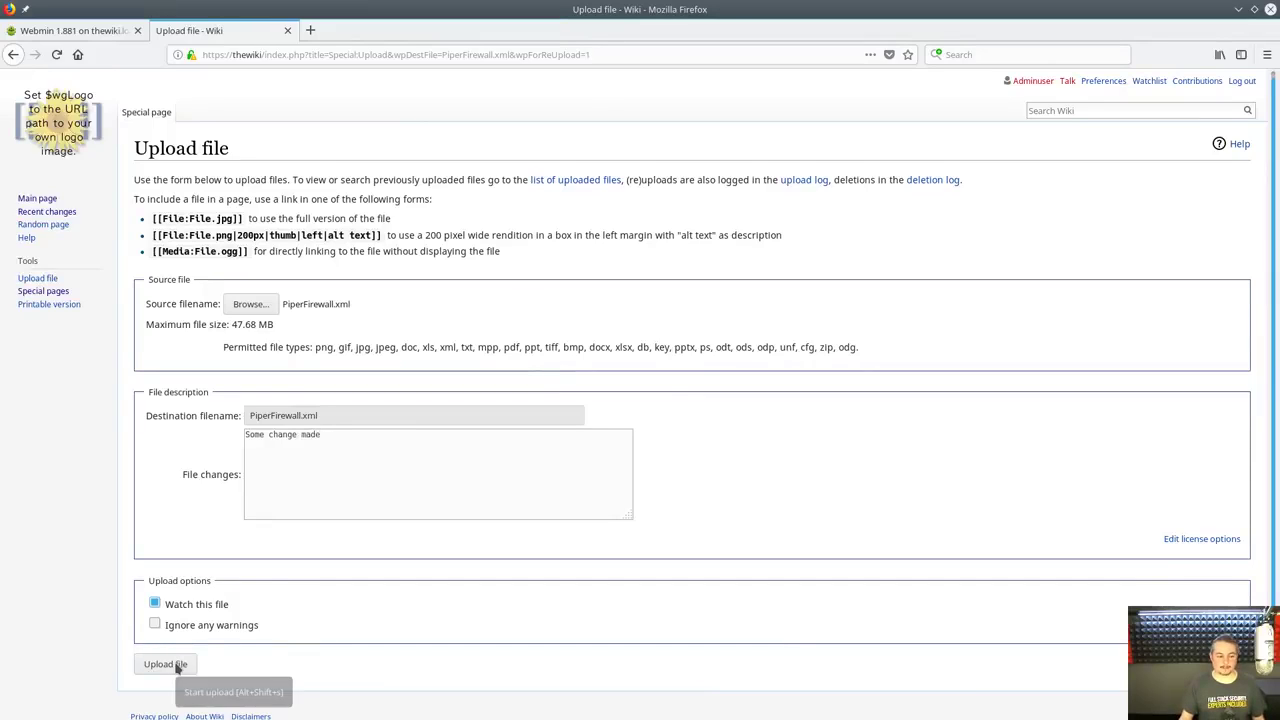
left_click(166, 664)
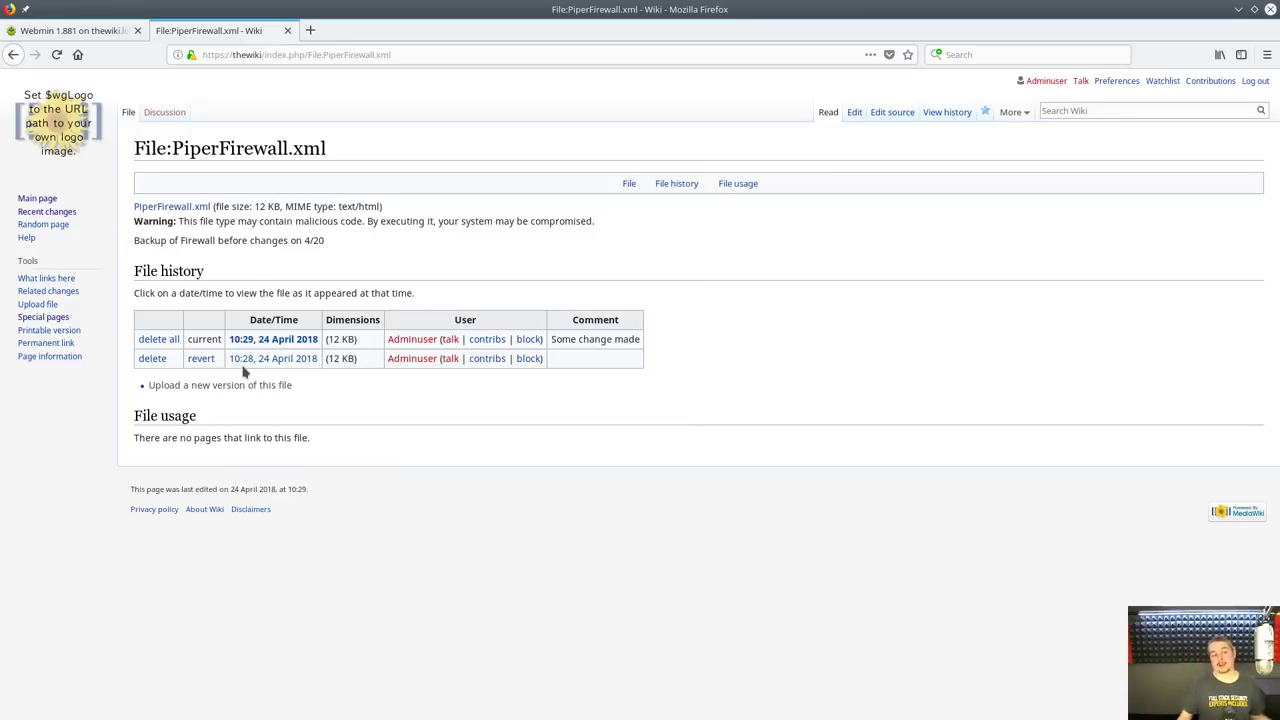
Compare File:PiperFirewall.xml's two revisions from its history, then return to the history list
left_click(946, 111)
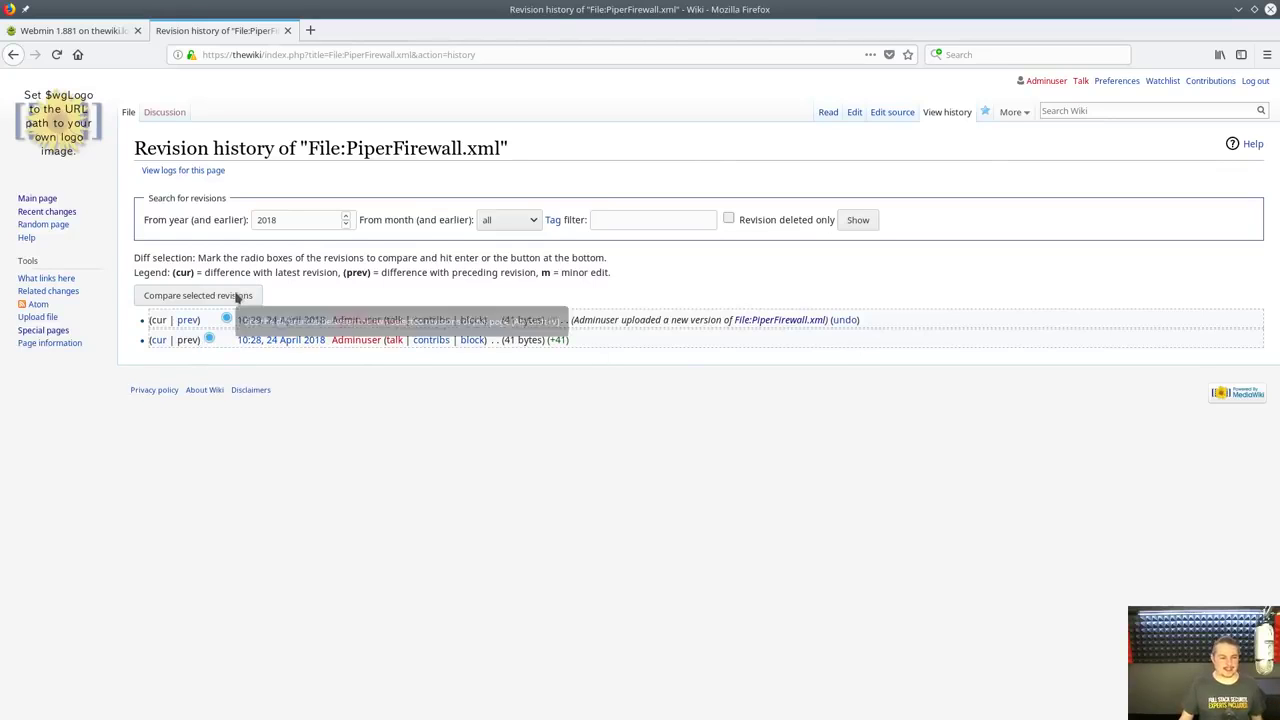
left_click(175, 298)
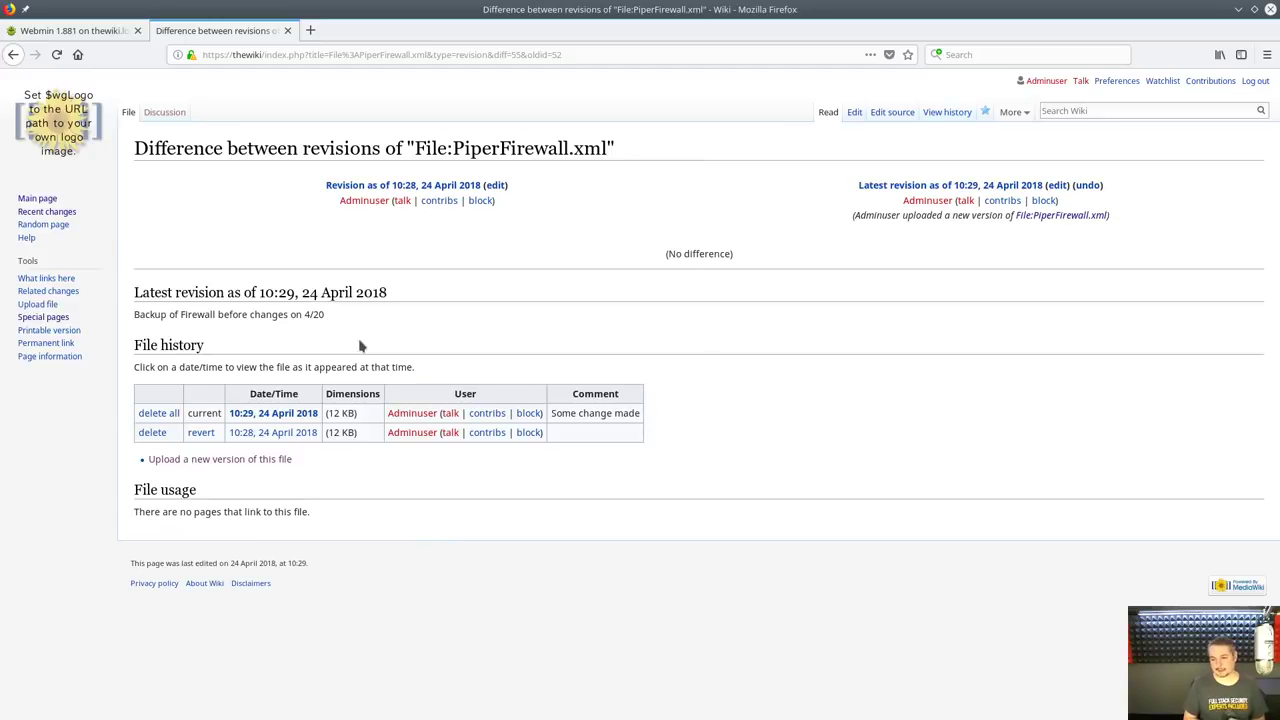
key("alt+Left")
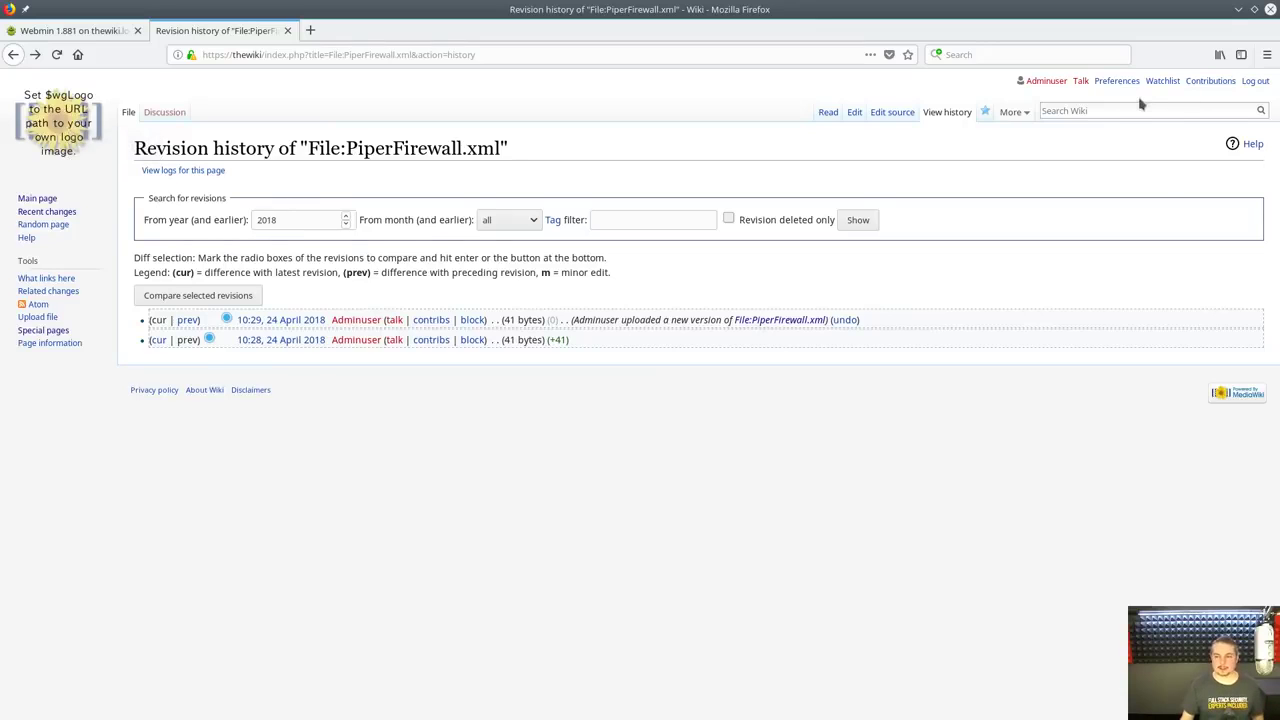
From the Pied Piper page, delete File:Config.xml along with all its history
type("pied")
key("Down")
key("Return")
scroll(539, 409, "down", 9)
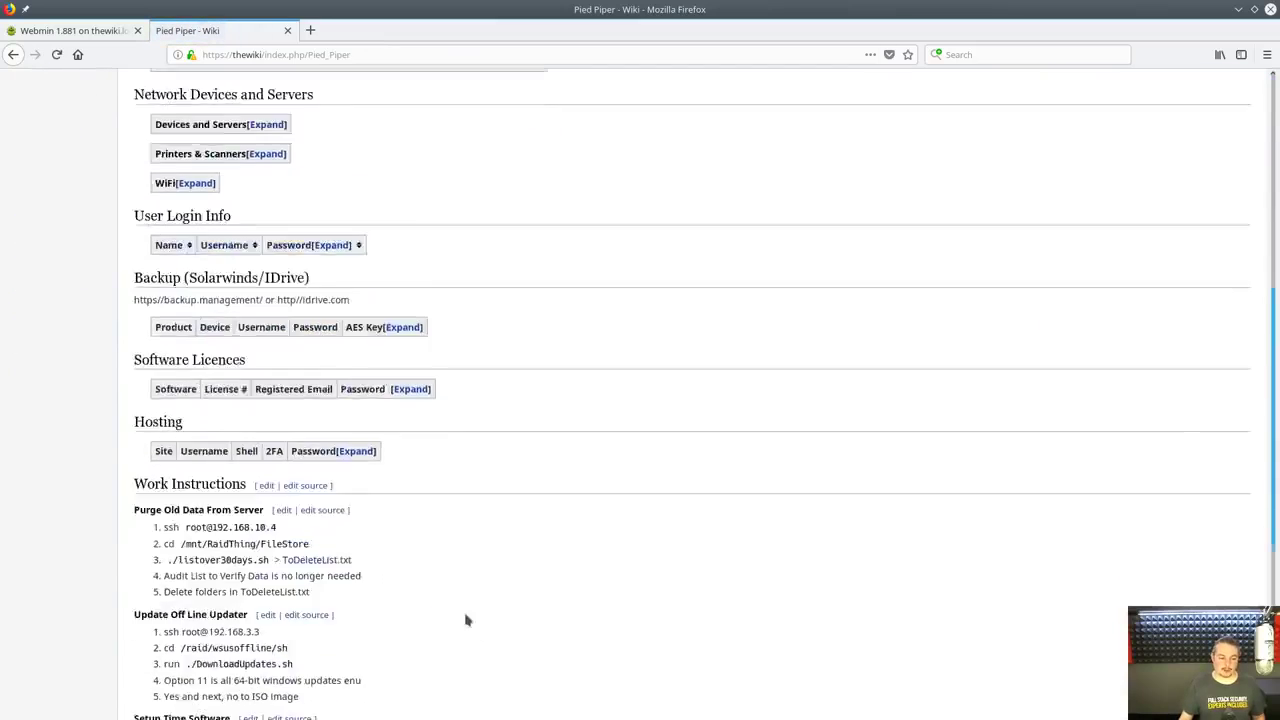
left_click(160, 600)
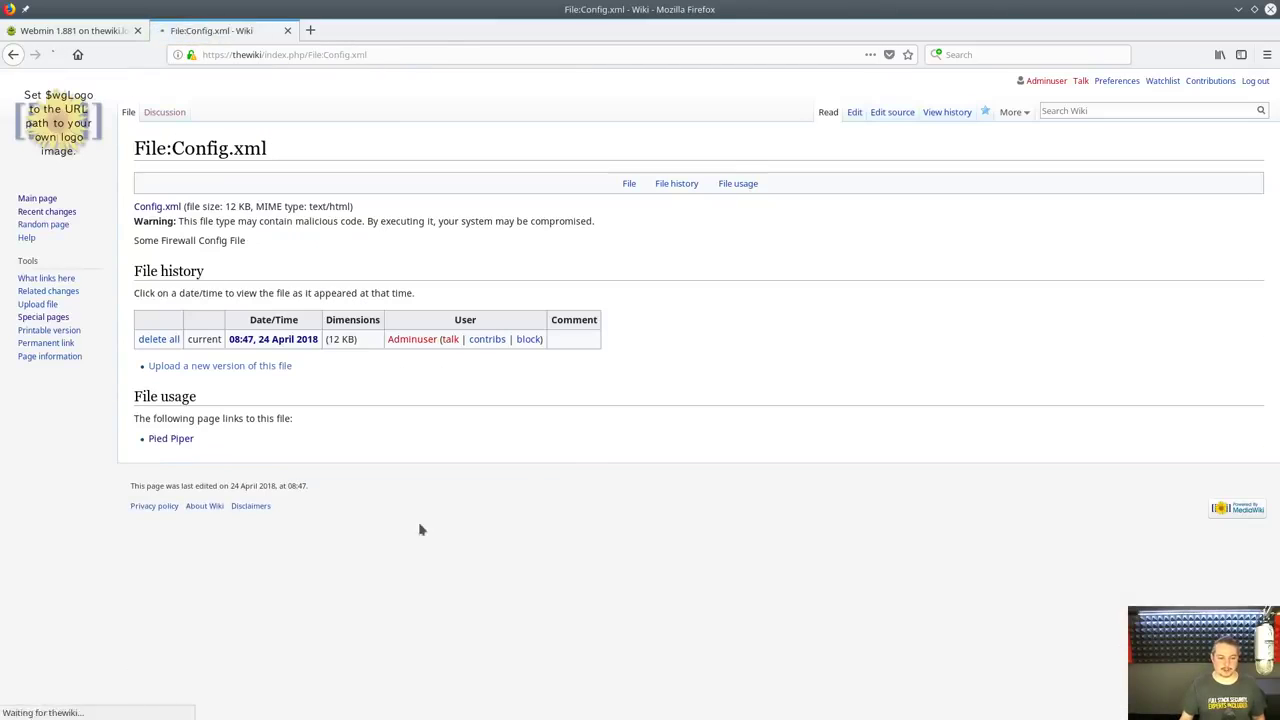
left_click(150, 344)
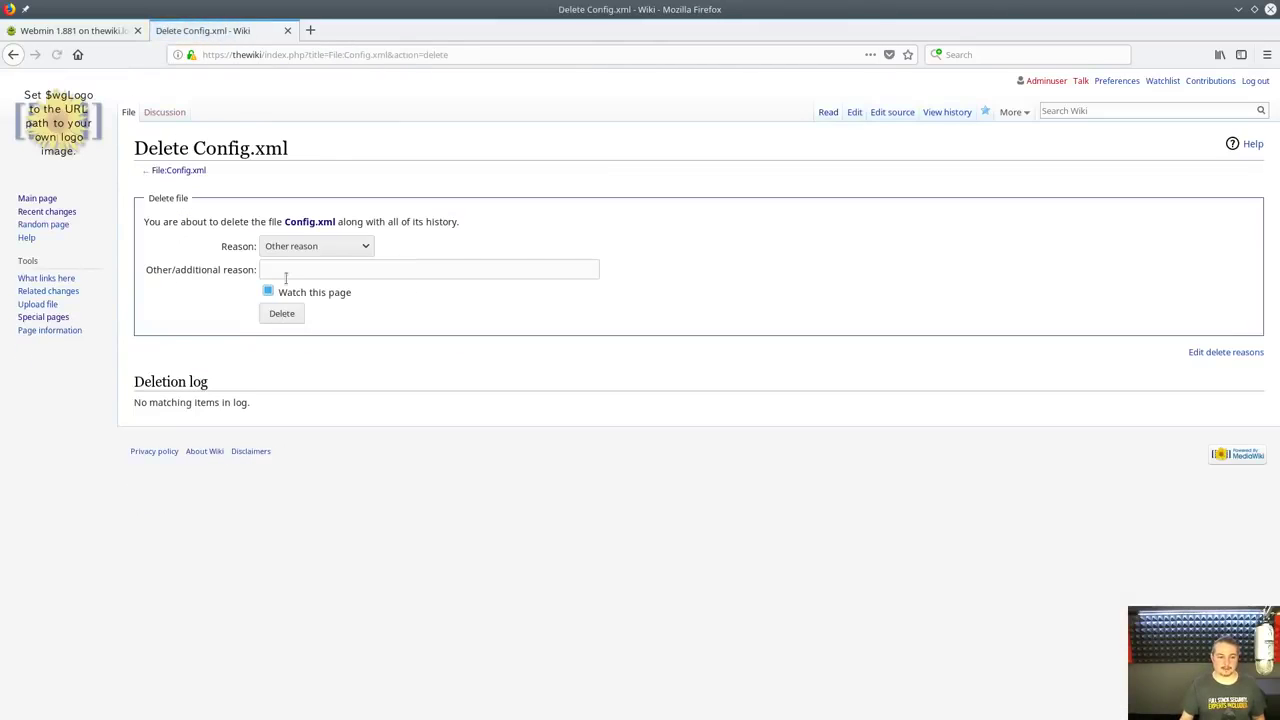
left_click(286, 312)
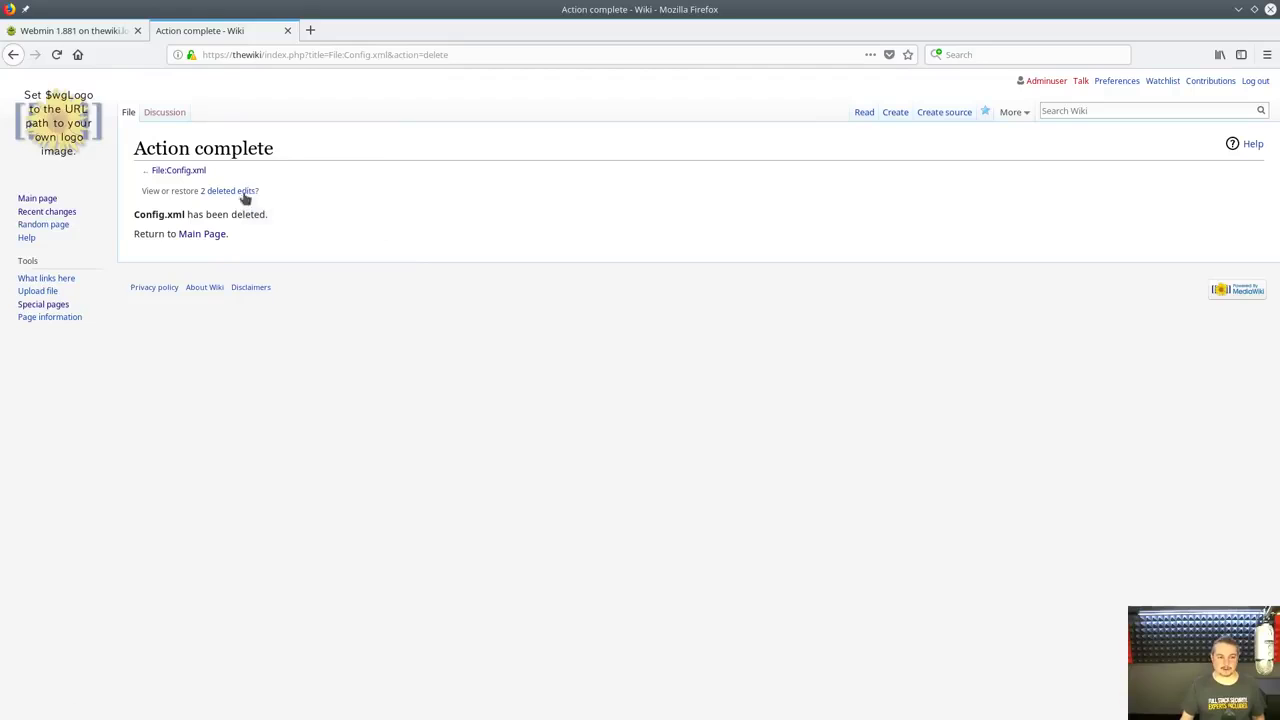
In a new Main Page tab, go to Pied Piper and open File:Config.xml to confirm deletion
middle_click(204, 236)
left_click(366, 40)
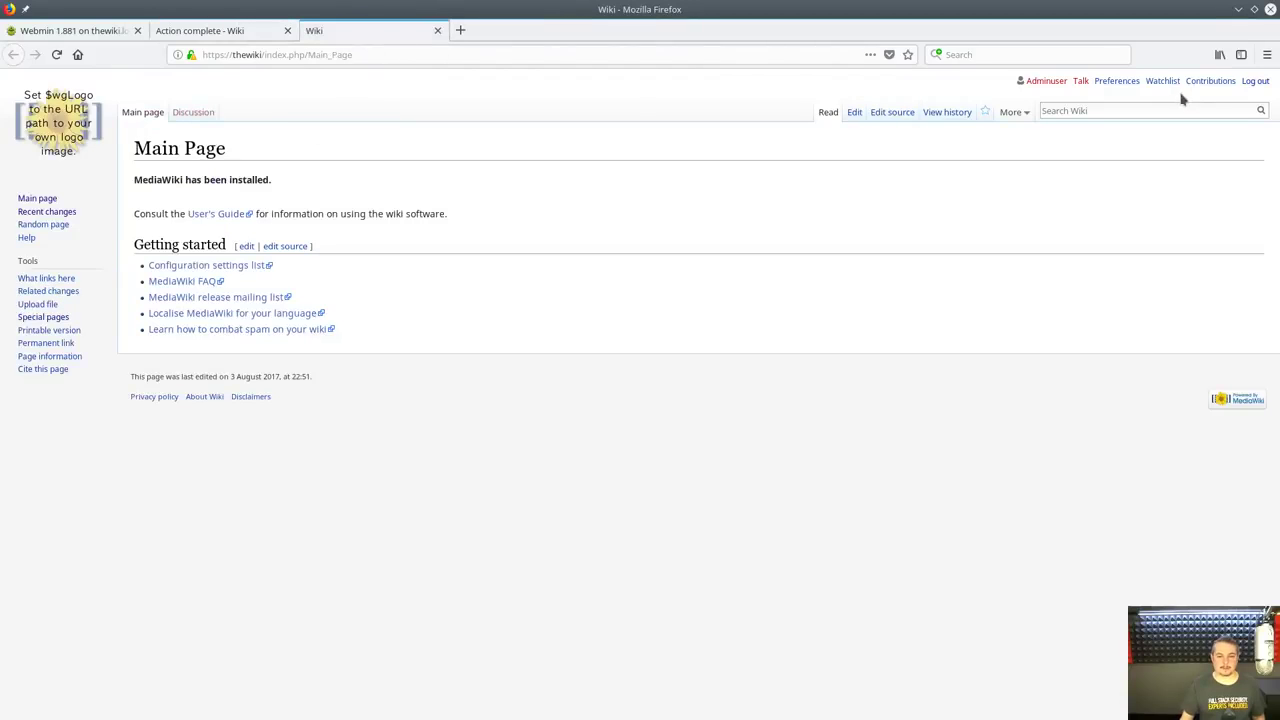
type("pi")
left_click(1040, 126)
scroll(526, 694, "down", 15)
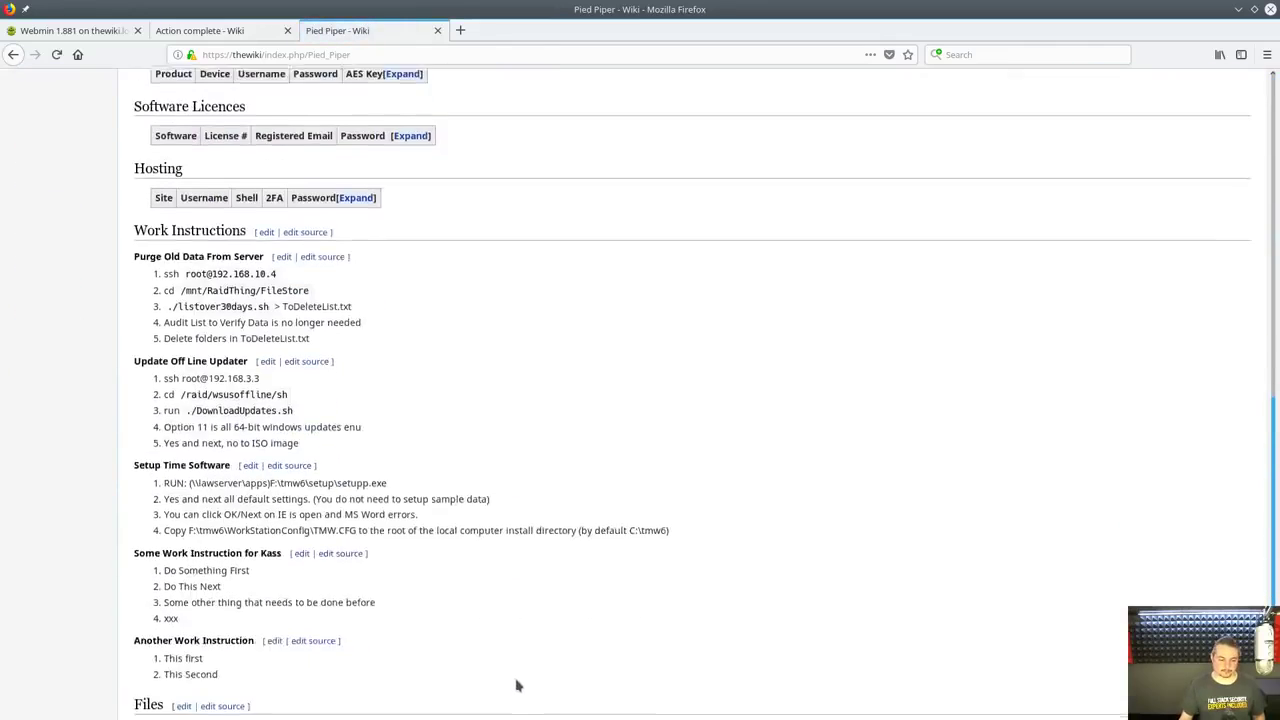
left_click(190, 598)
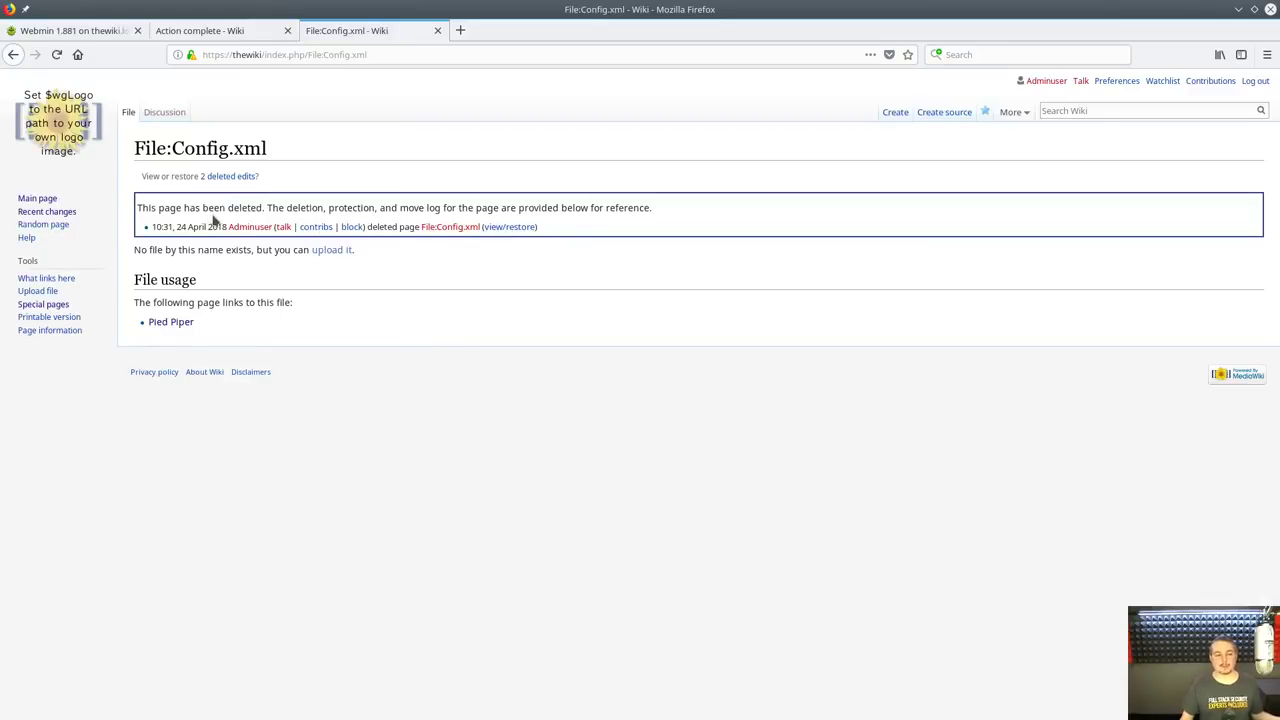
Restore the deleted Config.xml with its history and view the deletion log
left_click(500, 228)
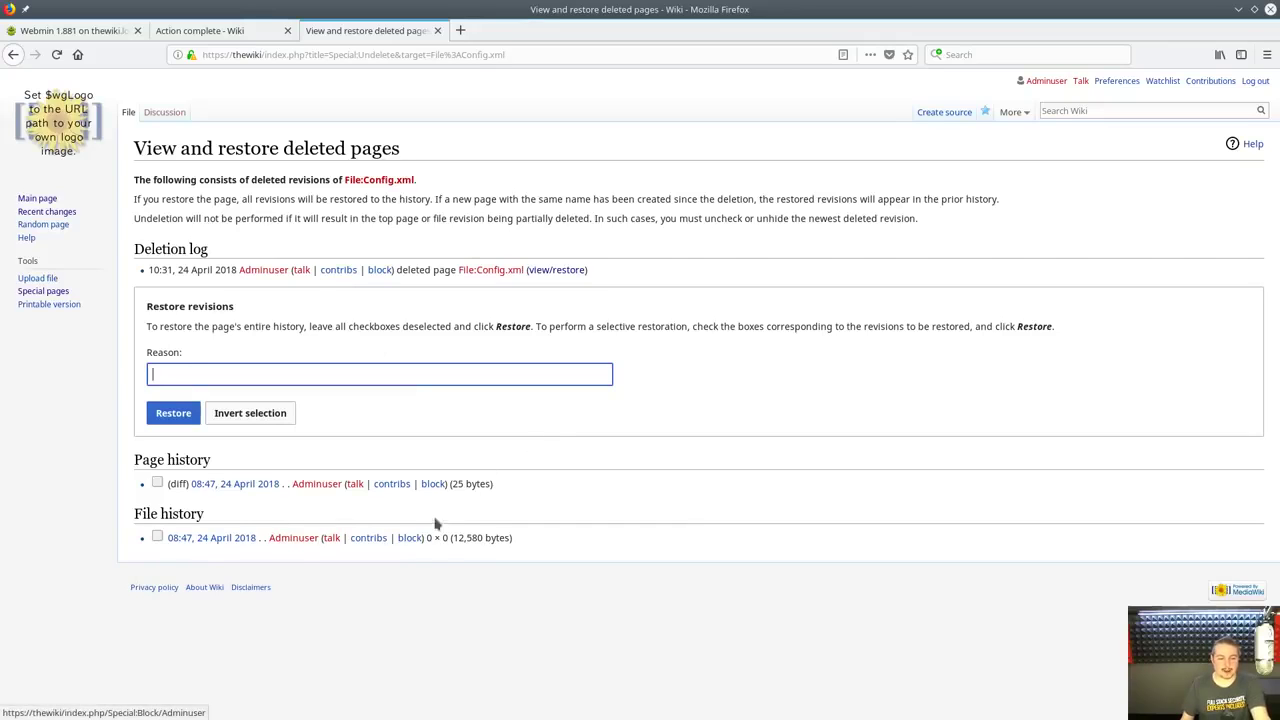
left_click(167, 420)
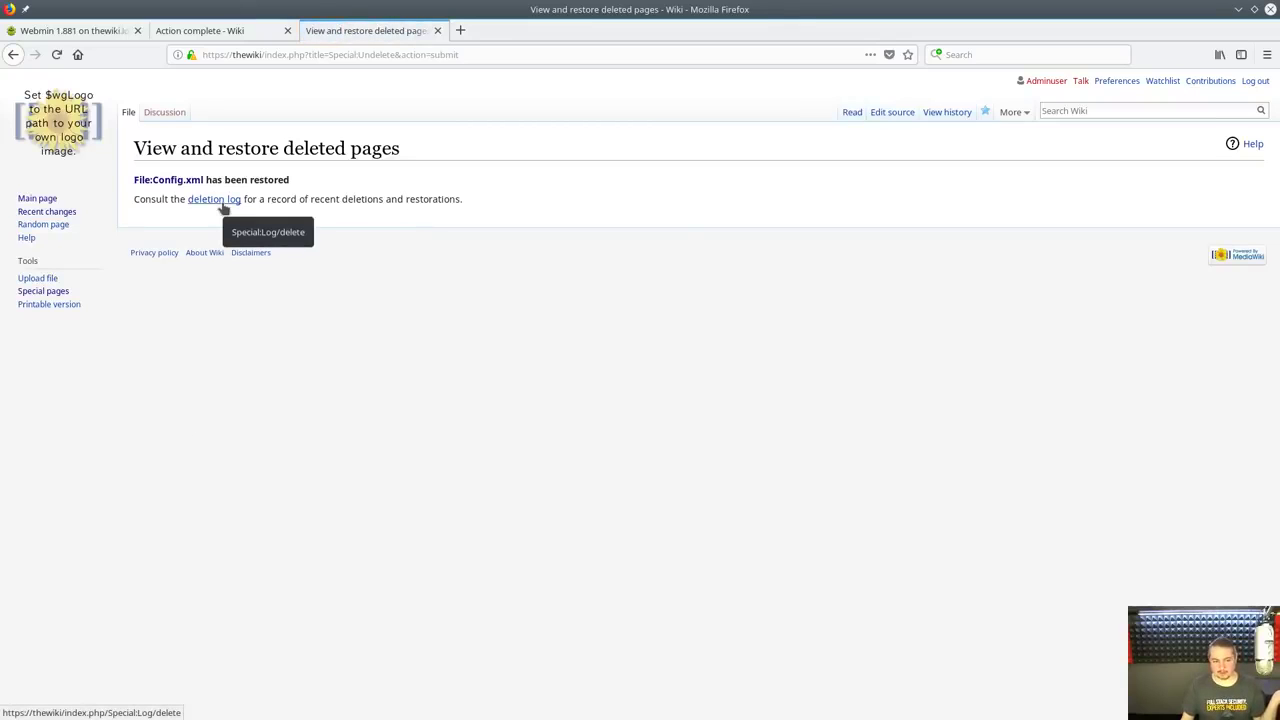
key("alt+Left")
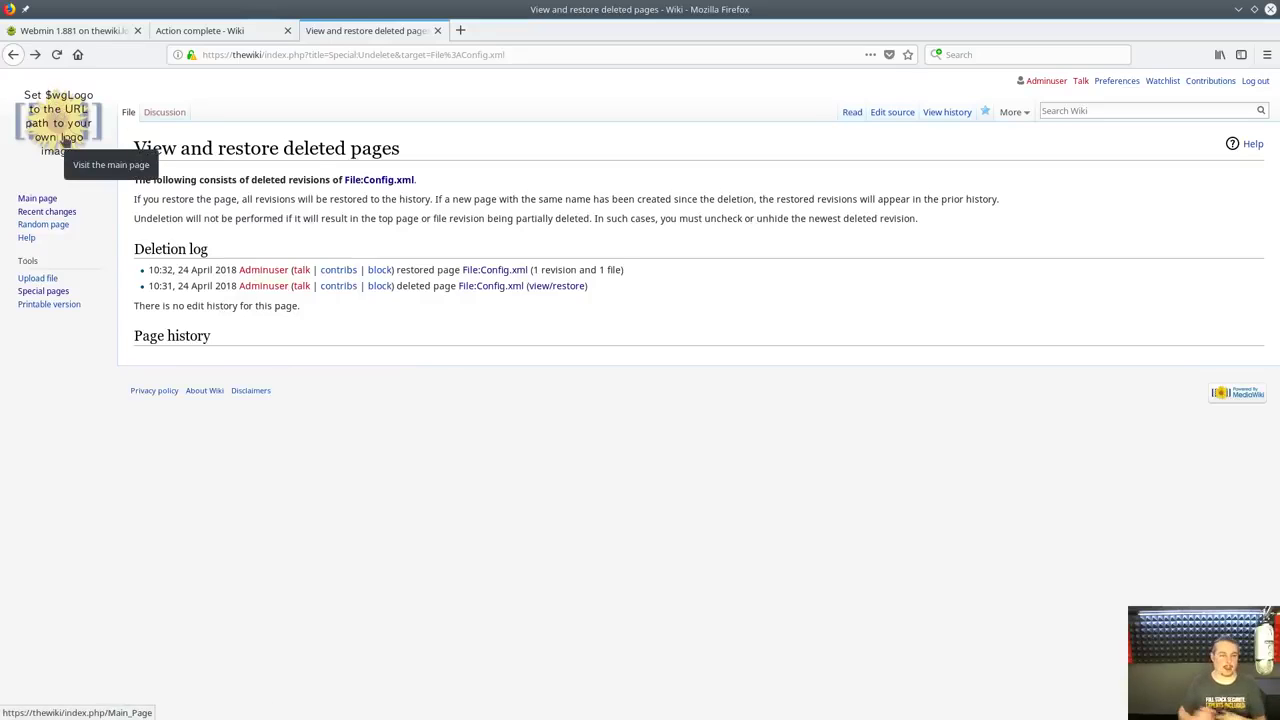
Search for the Pied Piper page and scroll down to its Files section
left_click(1134, 111)
type("Pied Piper")
key("Return")
scroll(438, 517, "down", 5)
scroll(438, 517, "down", 10)
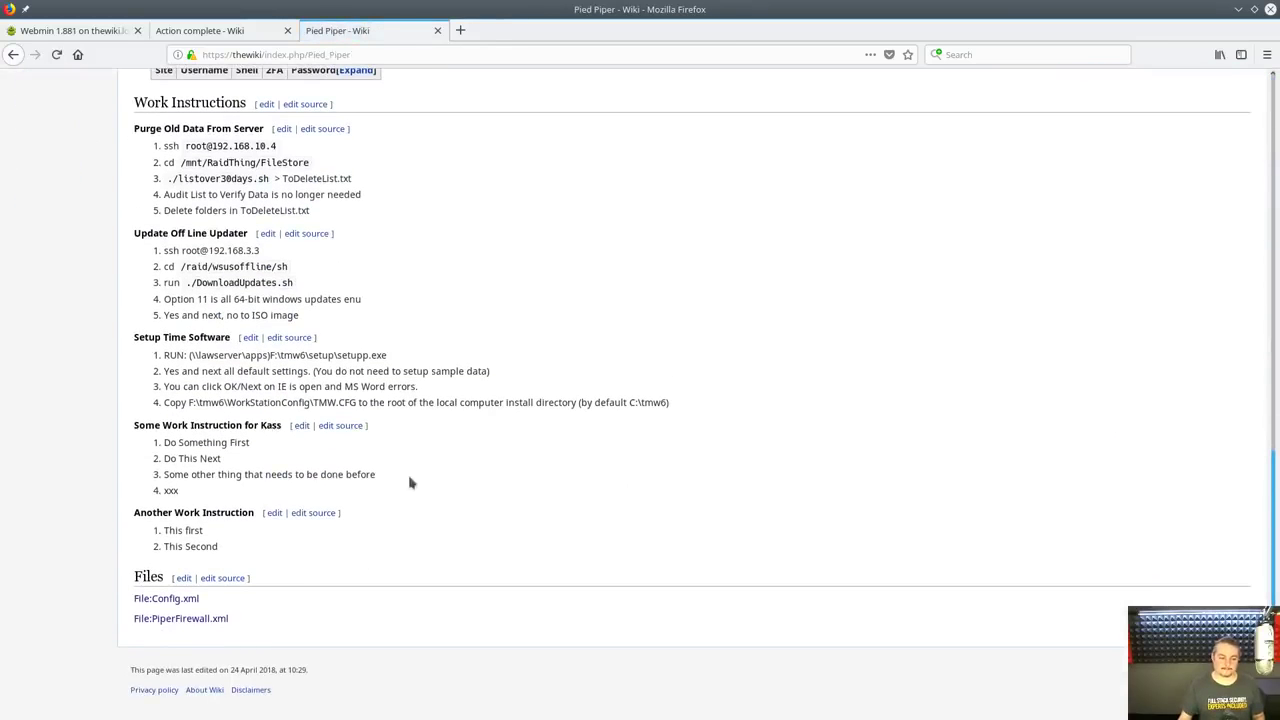
Check Config.xml, then review Recent changes for today's deletion, upload and page-creation entries
left_click(185, 599)
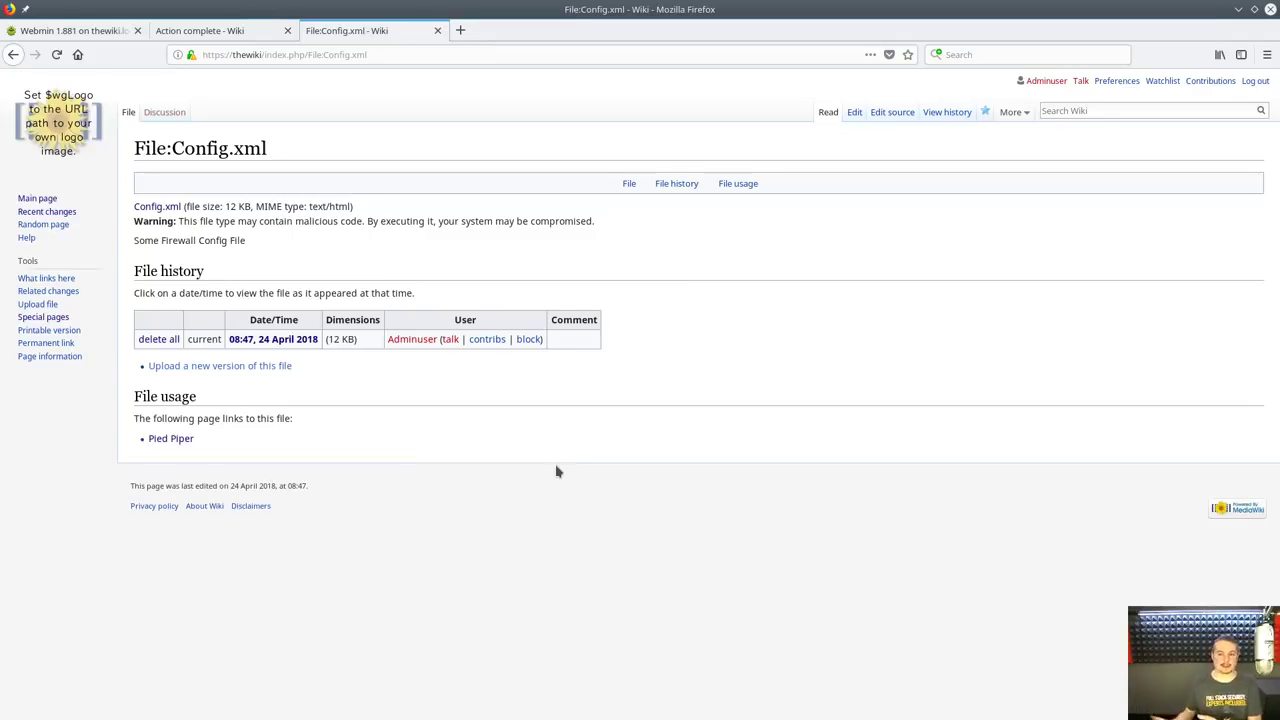
left_click(37, 199)
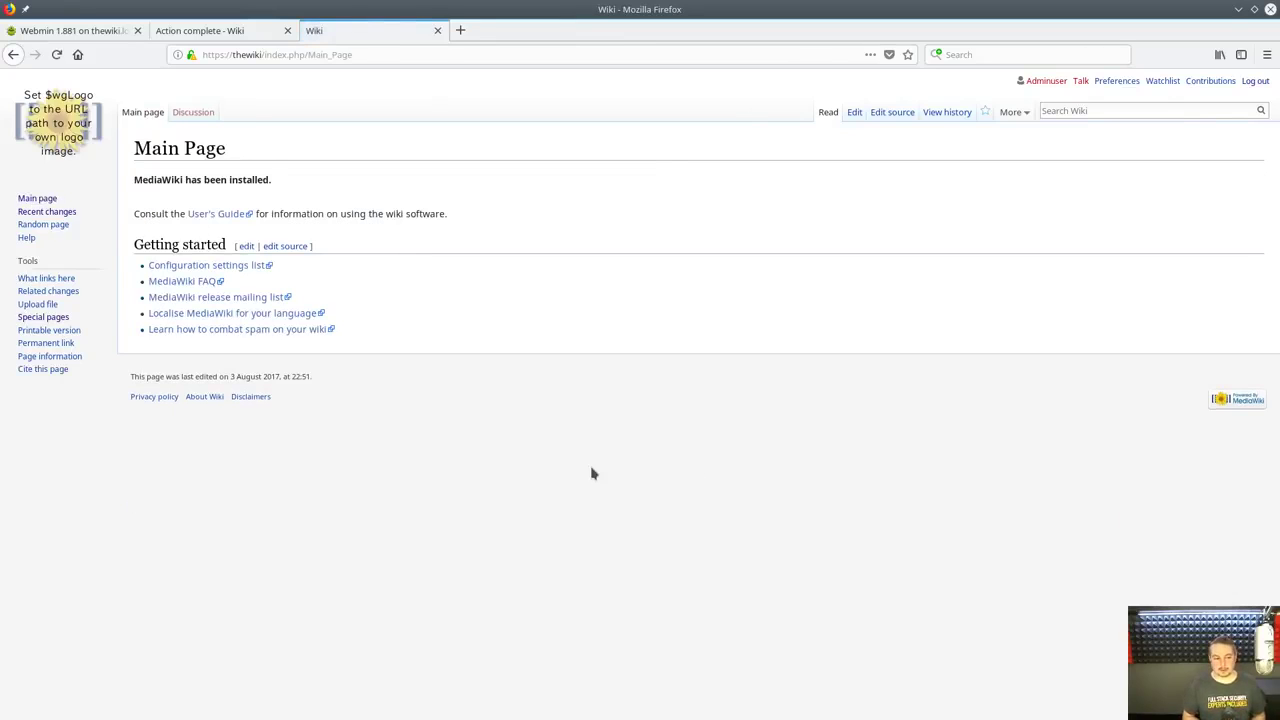
left_click(47, 212)
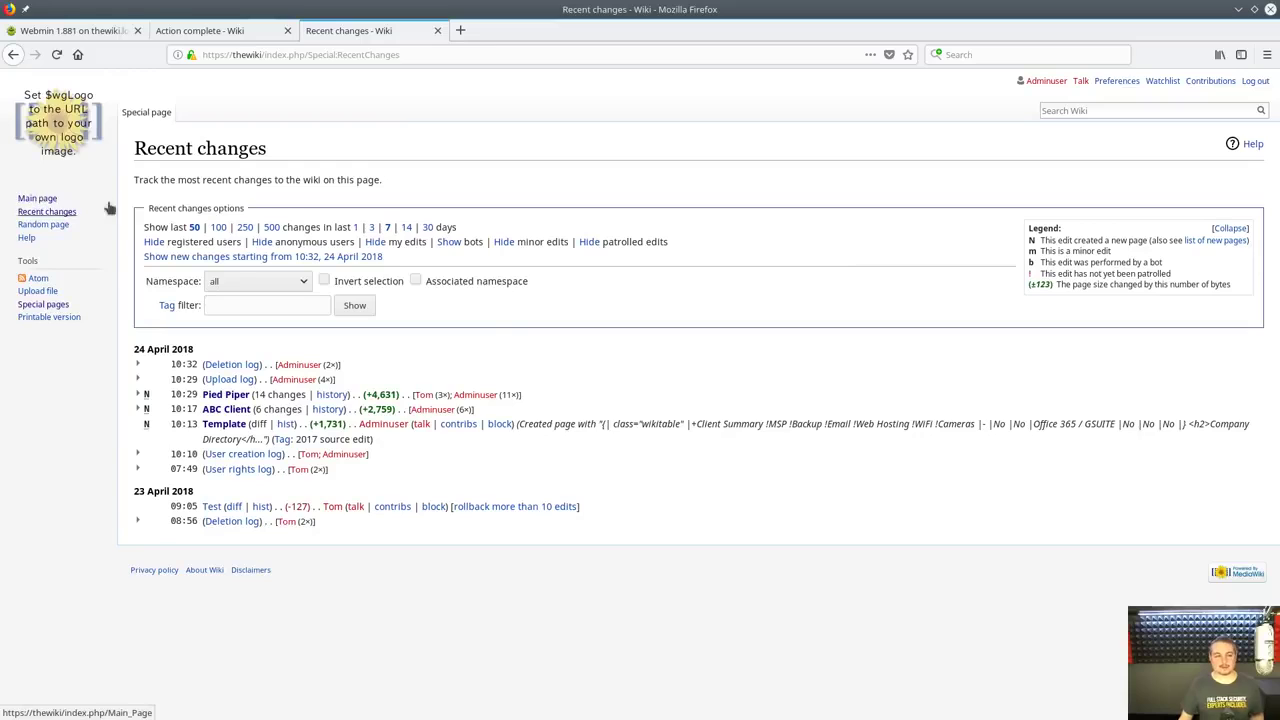
left_click(54, 200)
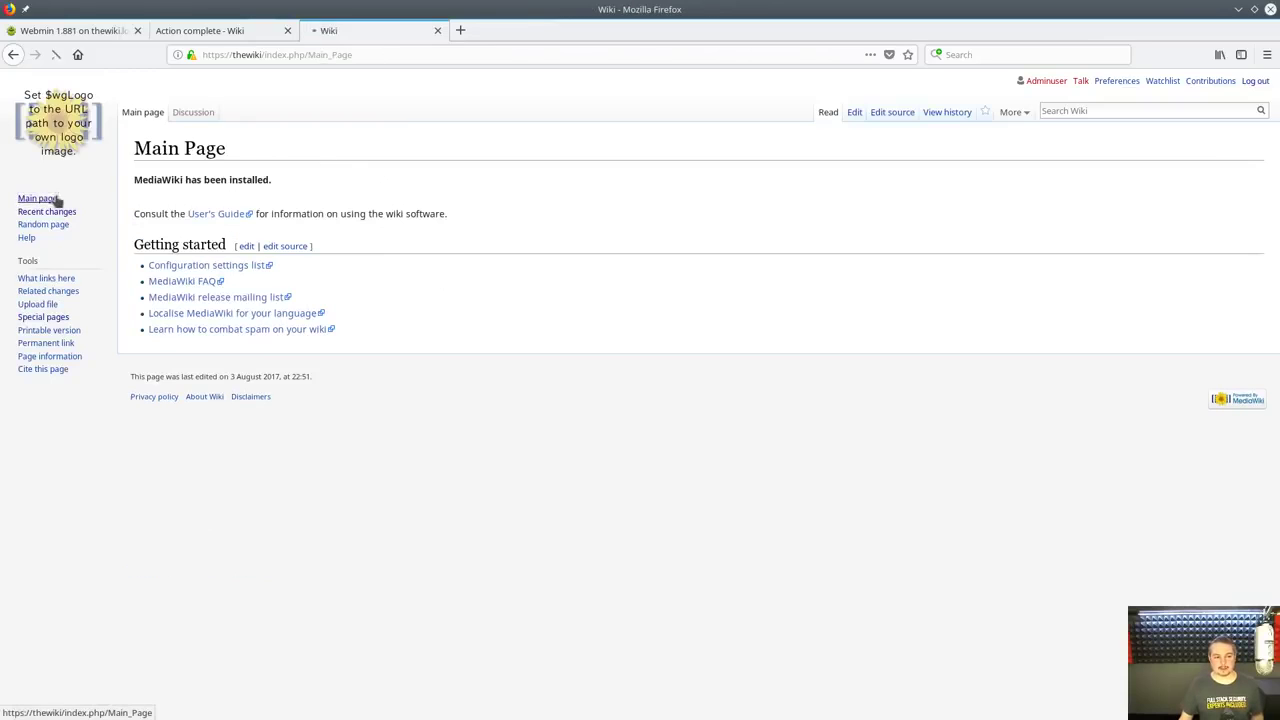
Replace the Main Page wikitext with '<h2> Recent Changes </h2>' and {{Special:RecentChanges/50}}, then save
left_click(853, 114)
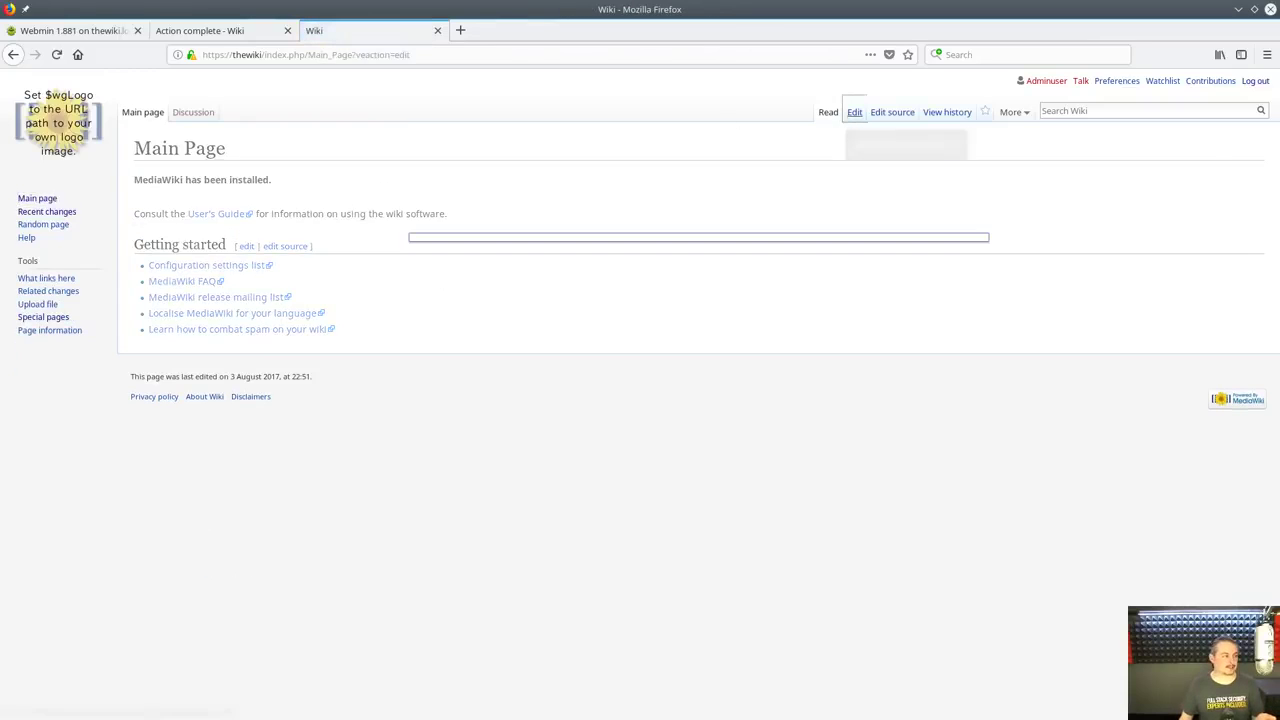
left_click(892, 112)
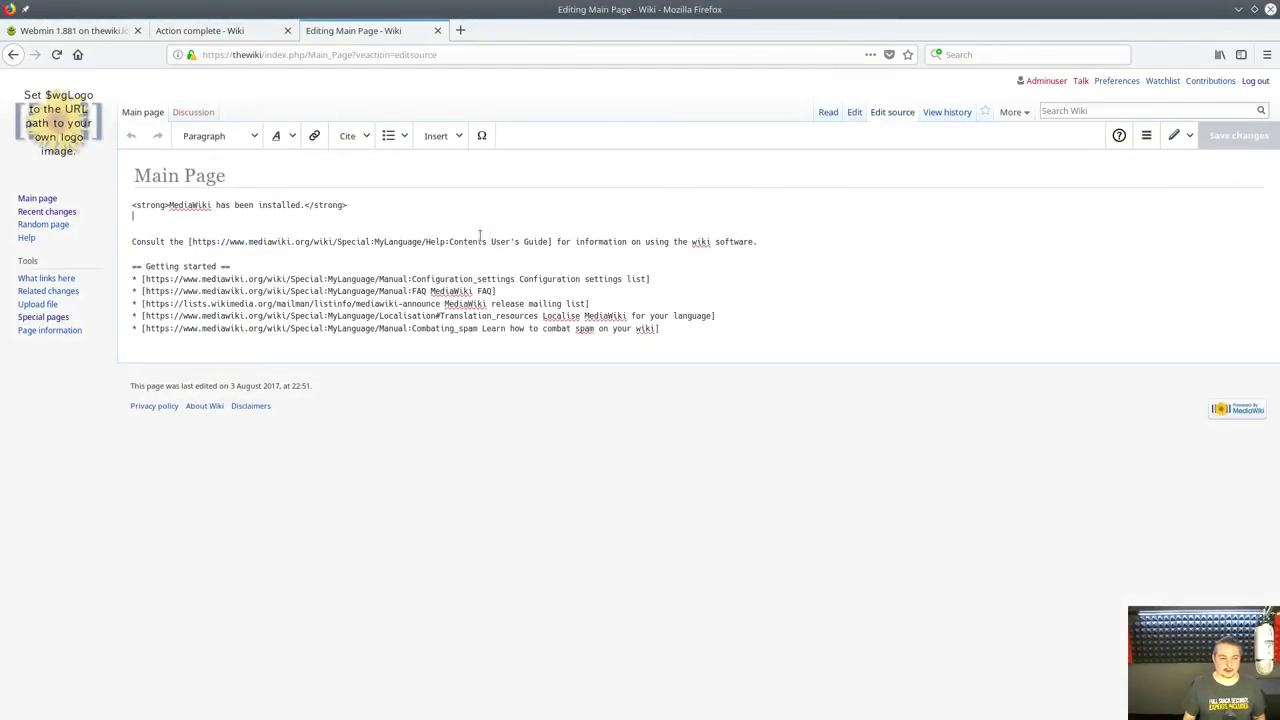
triple_click(480, 241)
key("ctrl+shift+End")
key("BackSpace")
type("<h2> Recent Changes </h2> {{Special:RecentChanges/50}}")
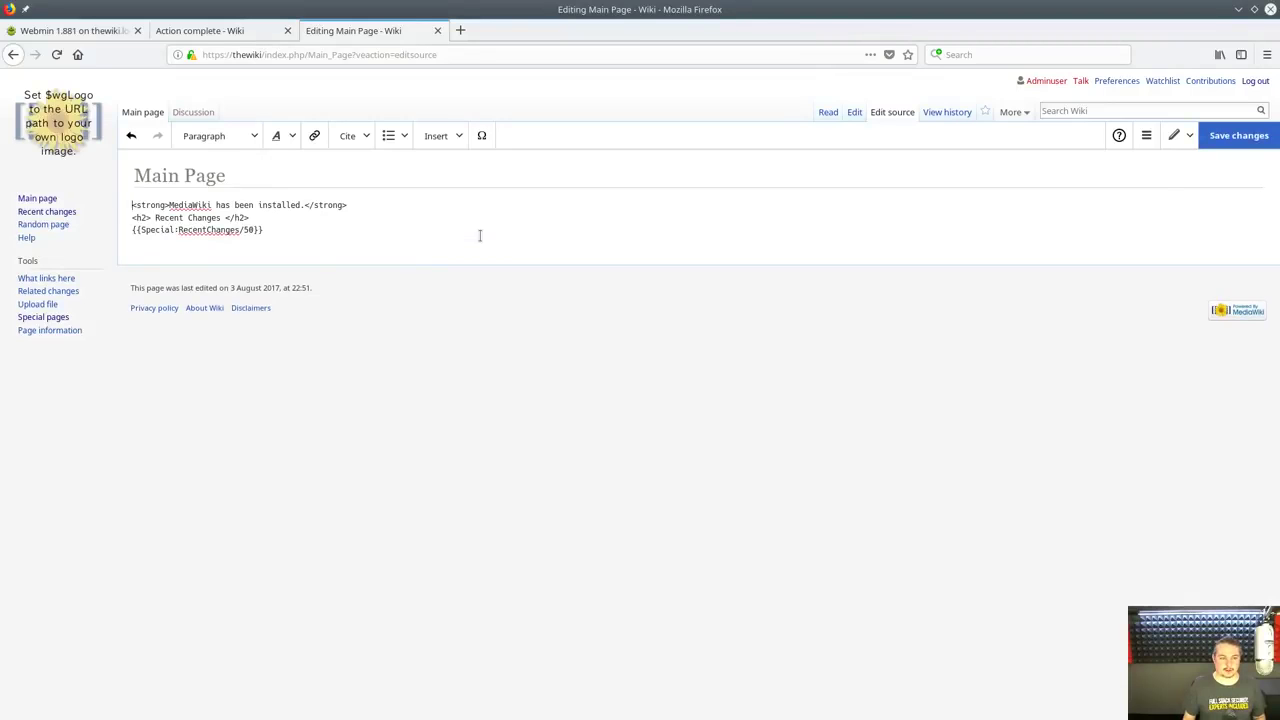
triple_click(371, 205)
key("BackSpace")
key("Delete")
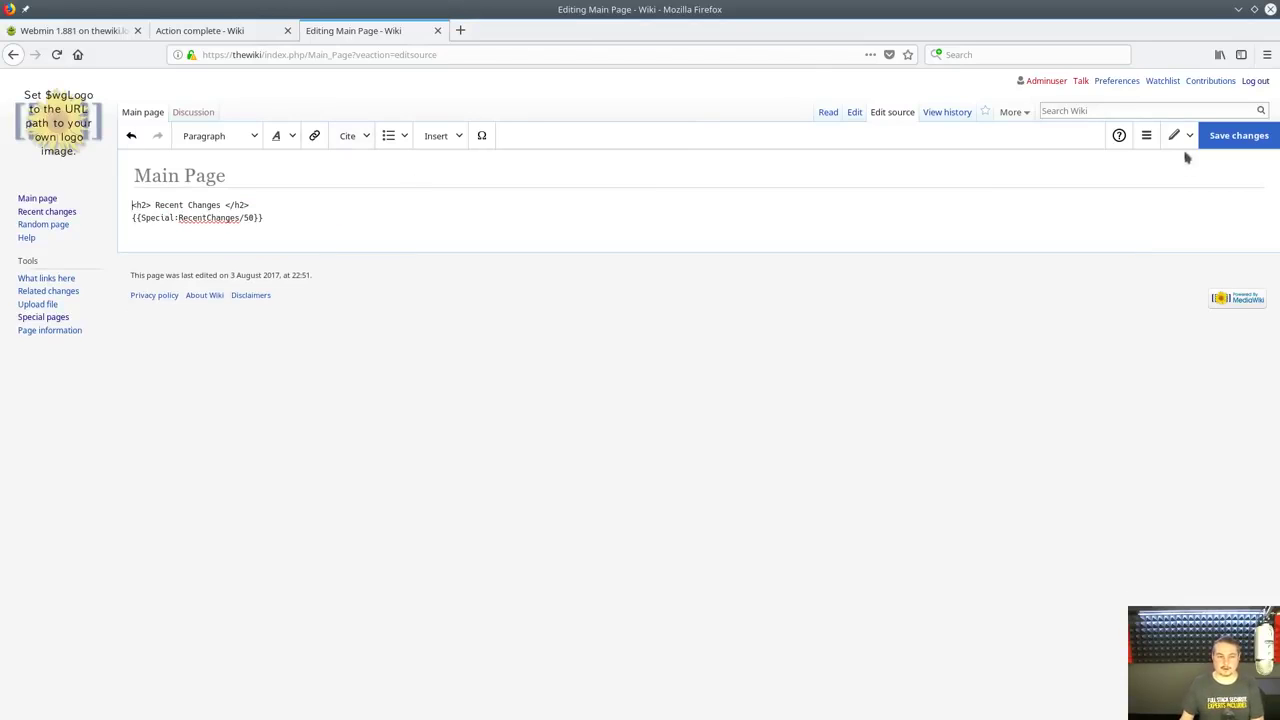
left_click(1252, 143)
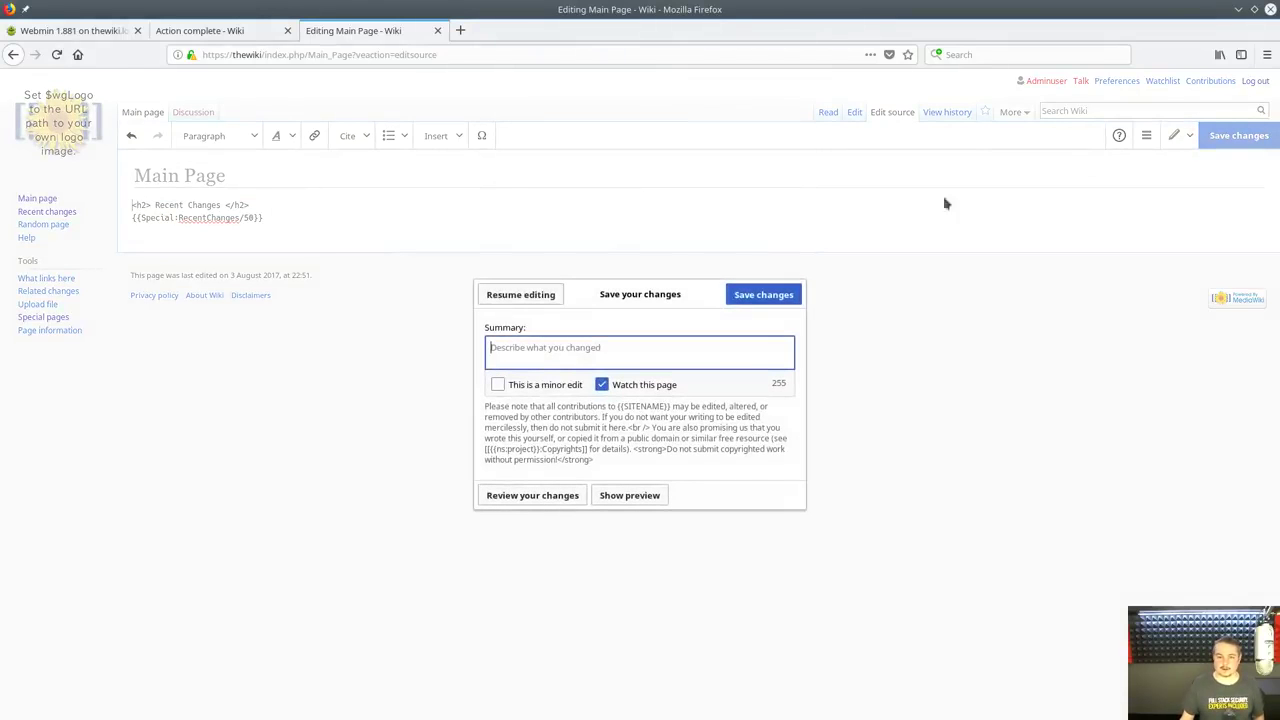
left_click(765, 294)
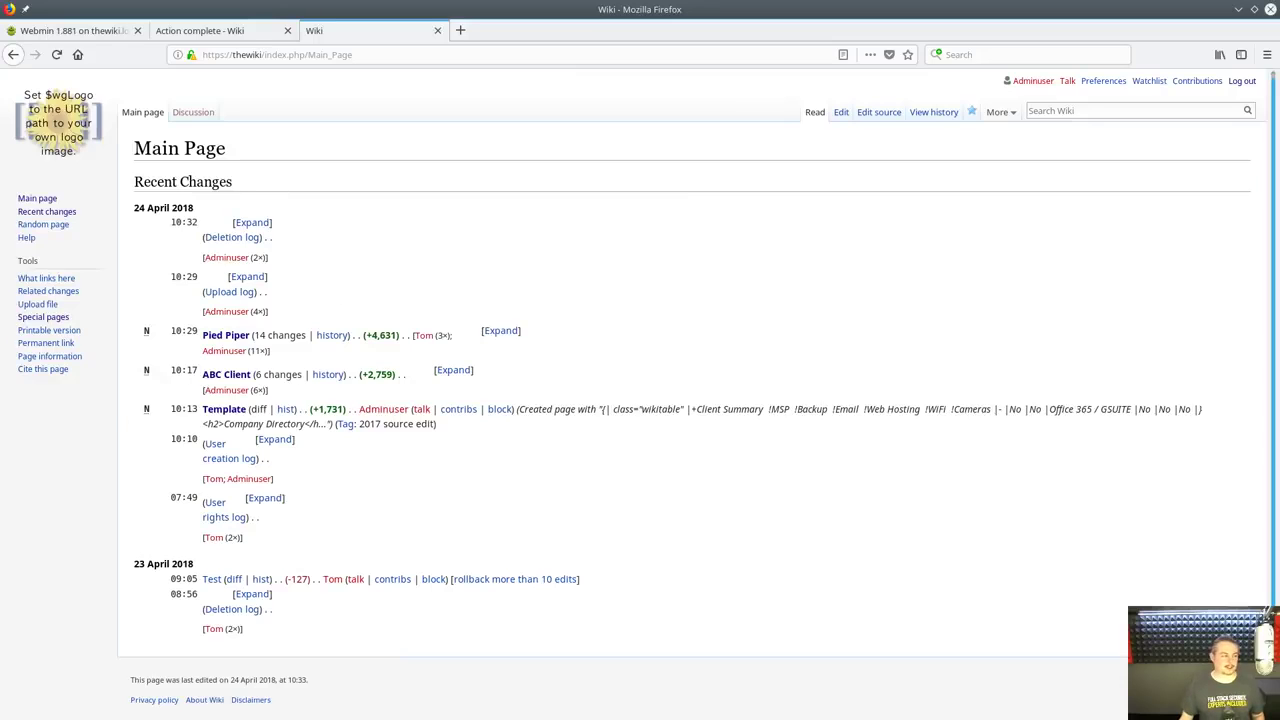
Add a {{Special:AllPages}} line above the RecentChanges embed in the Main Page source and save
left_click(879, 112)
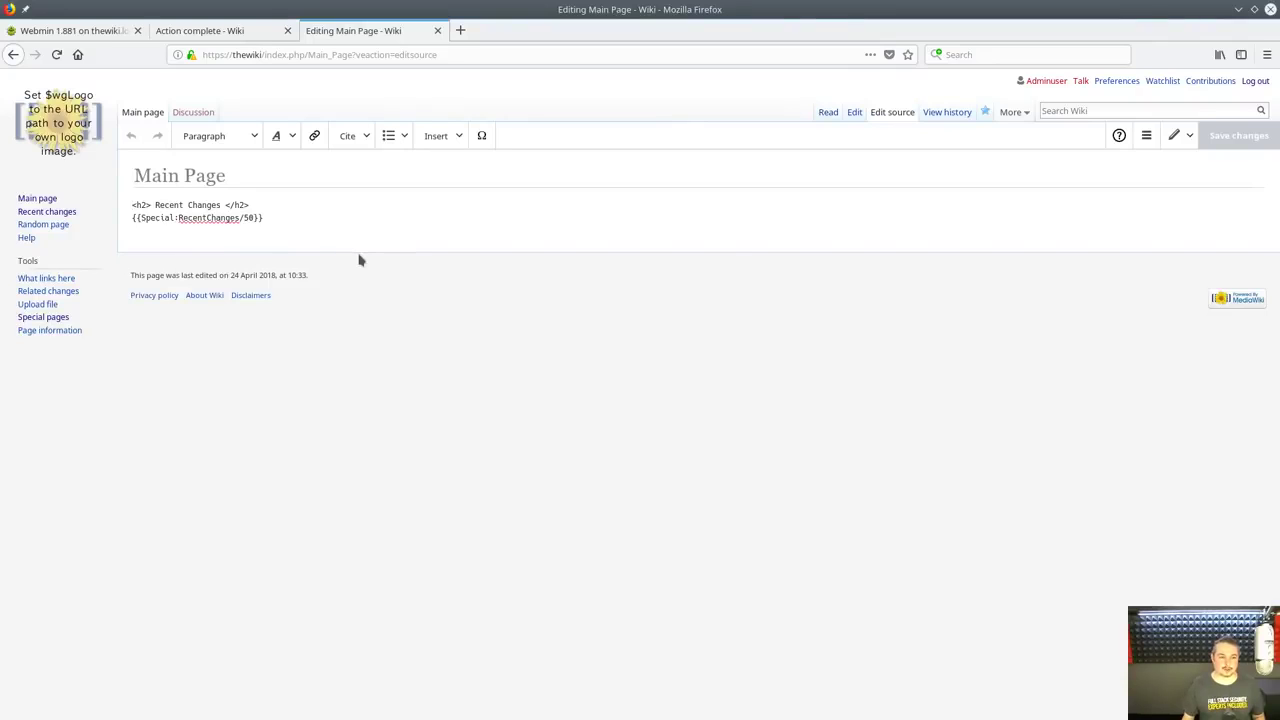
key("shift+Home")
key("ctrl+c")
key("Up")
key("Return")
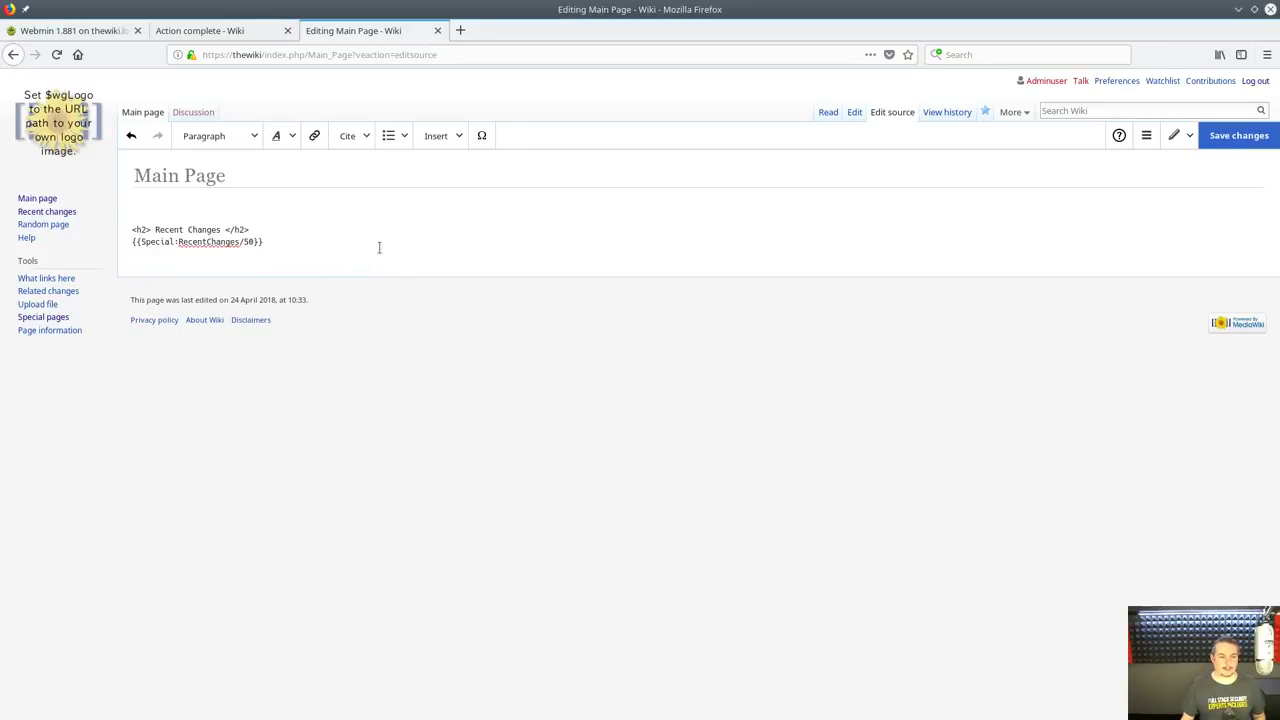
key("ctrl+v")
key("Left")
key("Left")
key("Left")
key("Left")
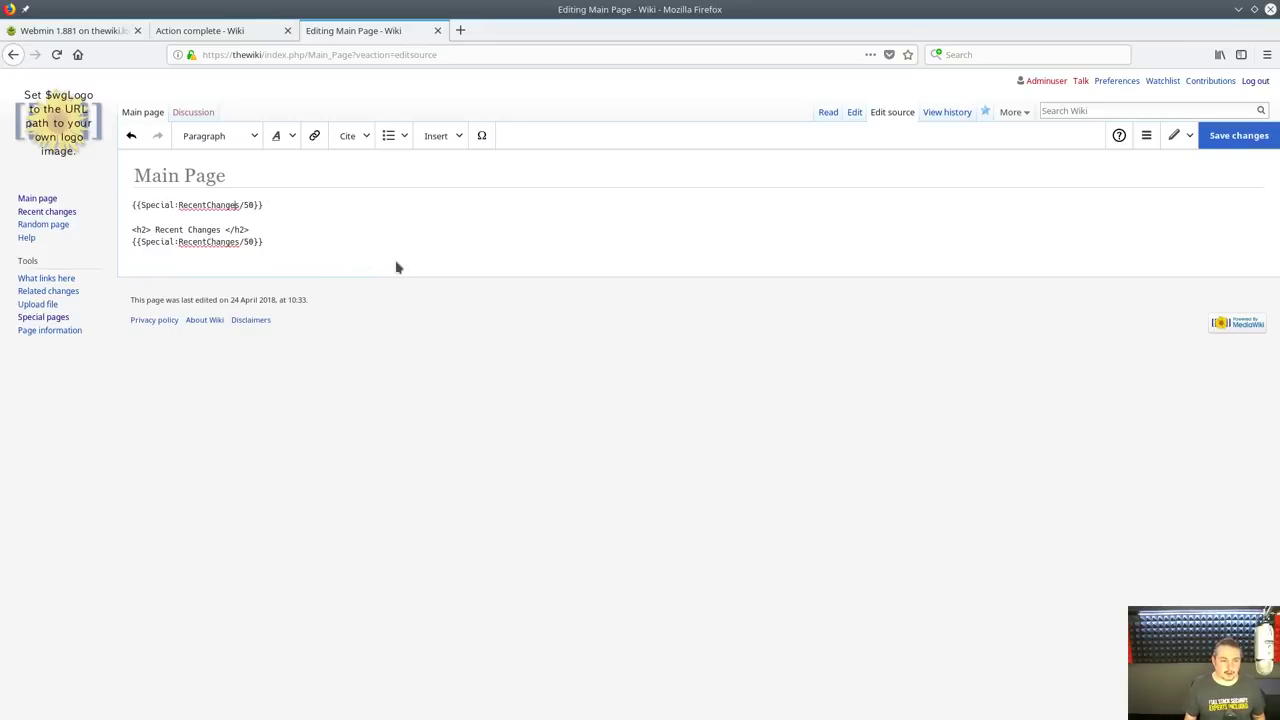
key("BackSpace")
key("Delete")
key("Delete")
key("ctrl+shift+Left")
type("AllPages")
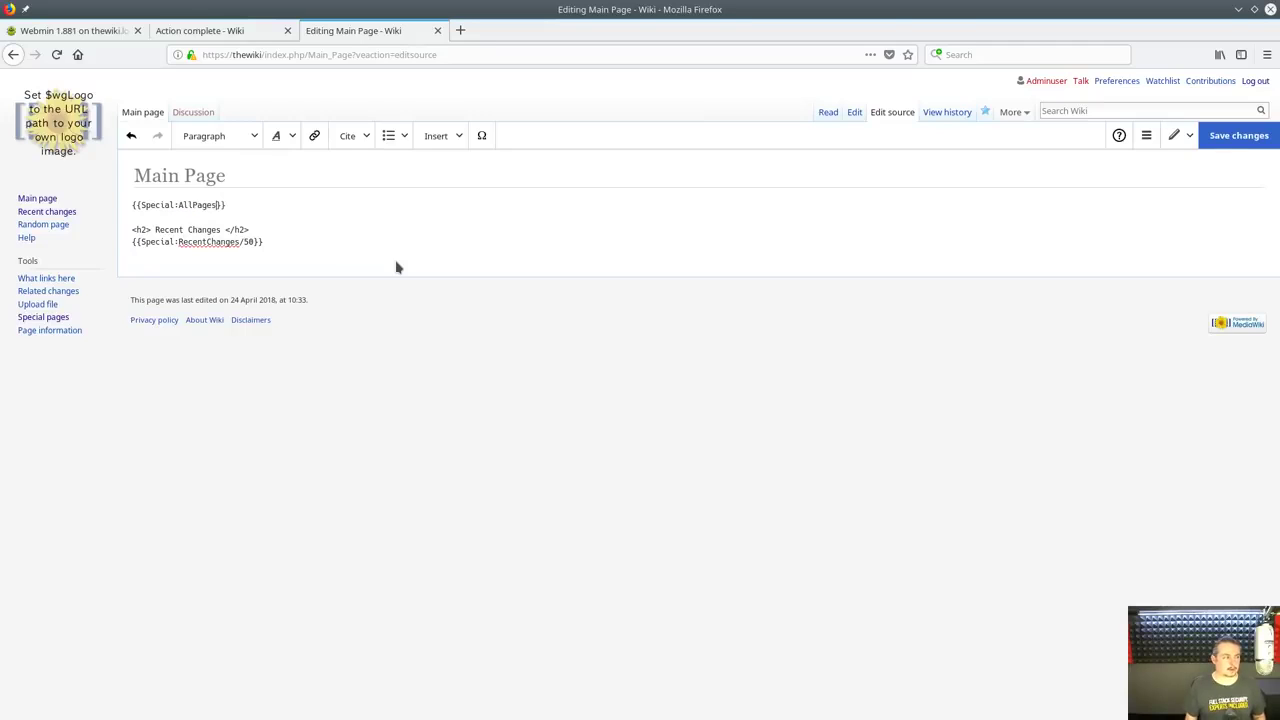
left_click(1236, 137)
left_click(763, 294)
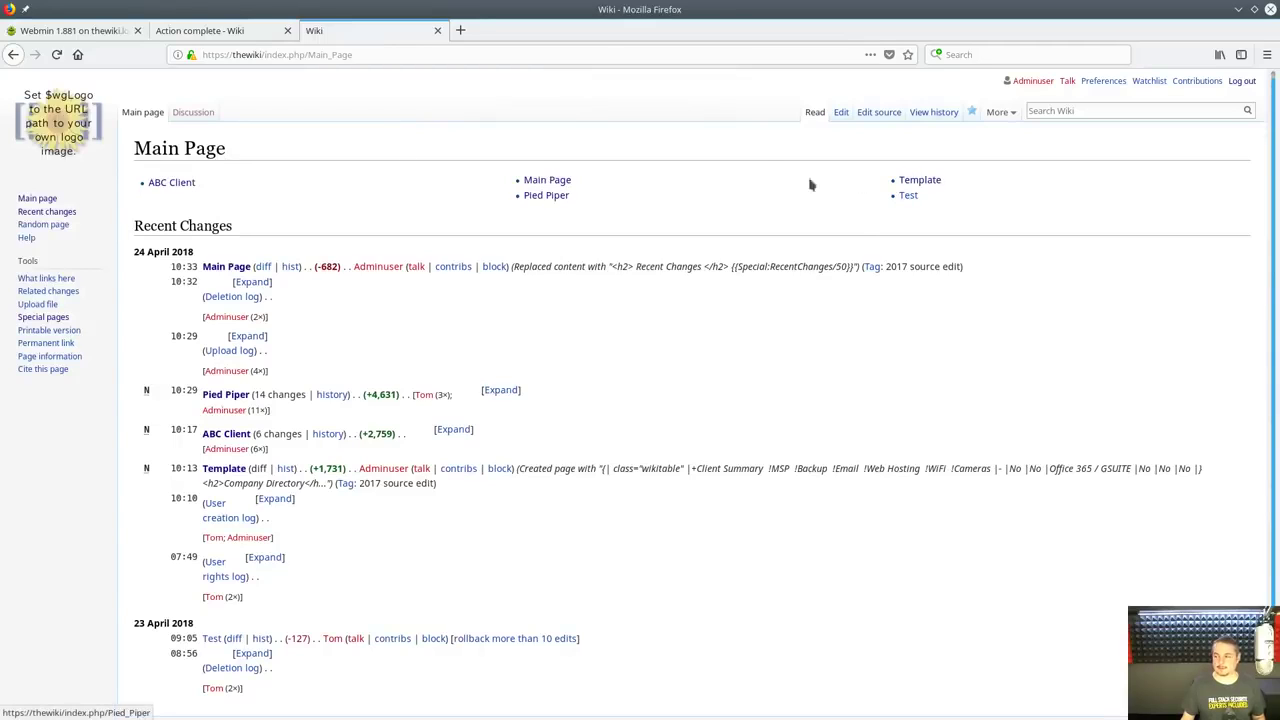
Search the wiki for 'Another Client'
left_click(1079, 111)
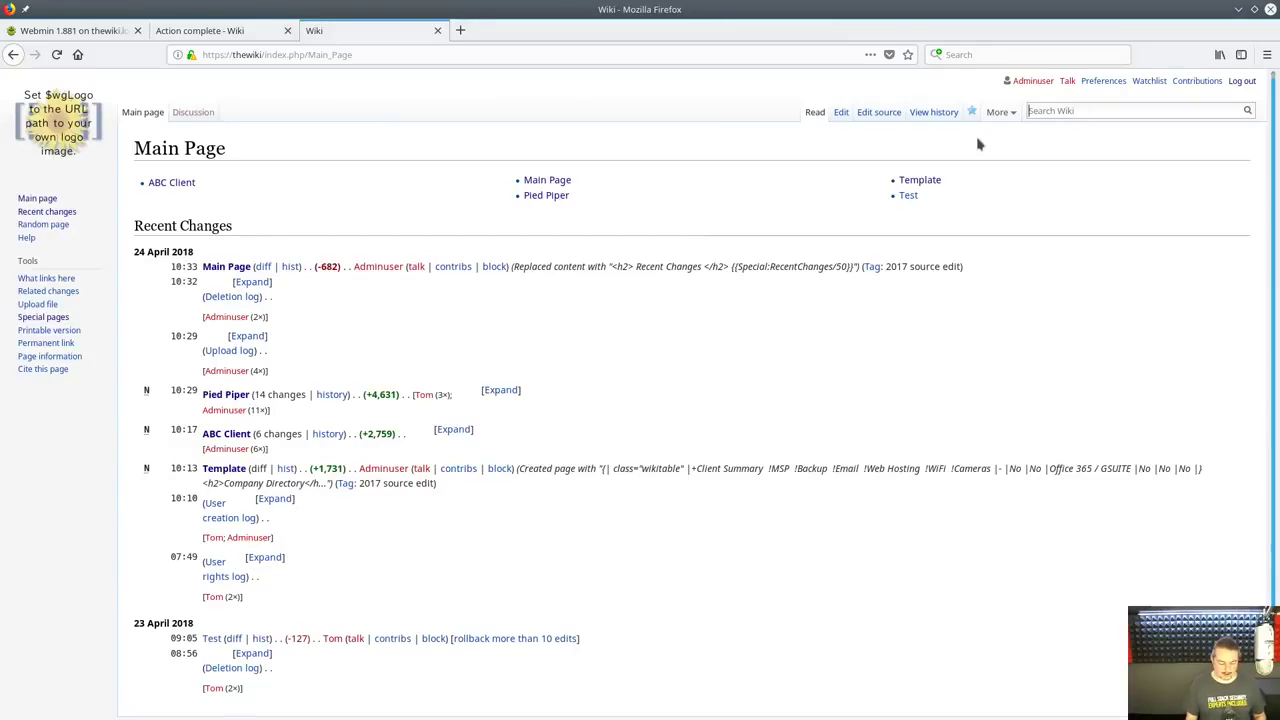
type("Another Client")
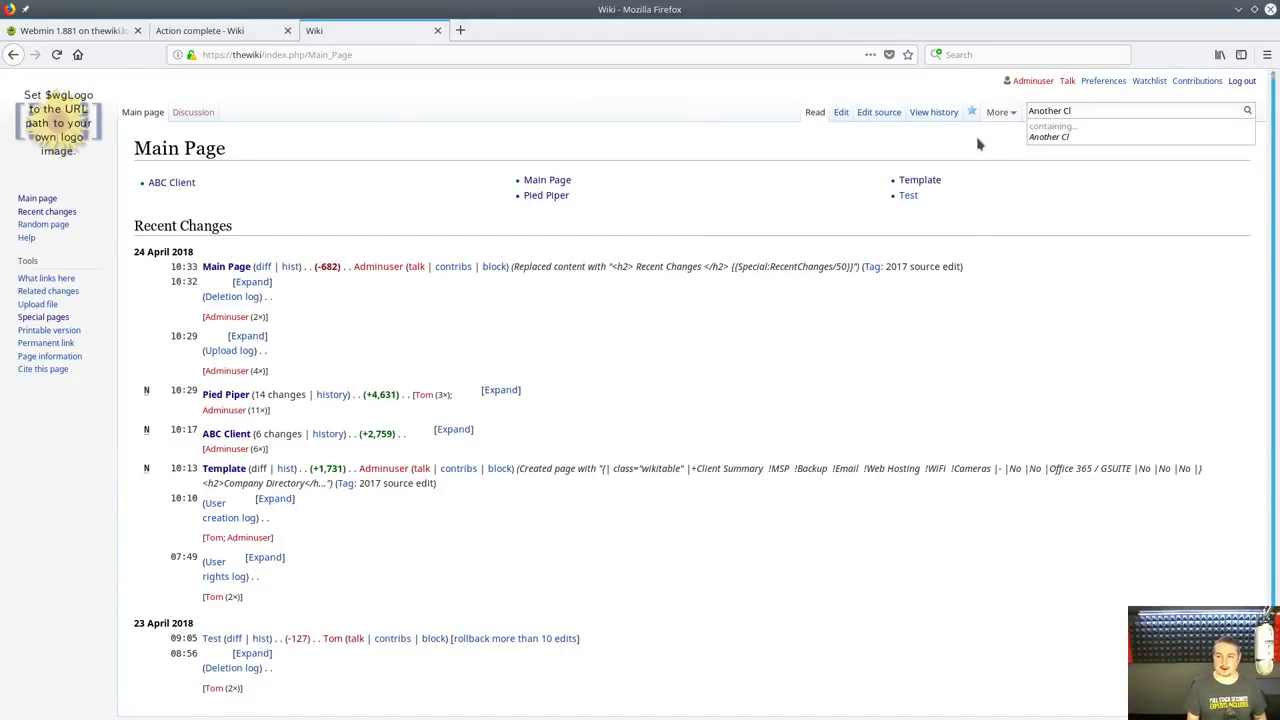
key("Return")
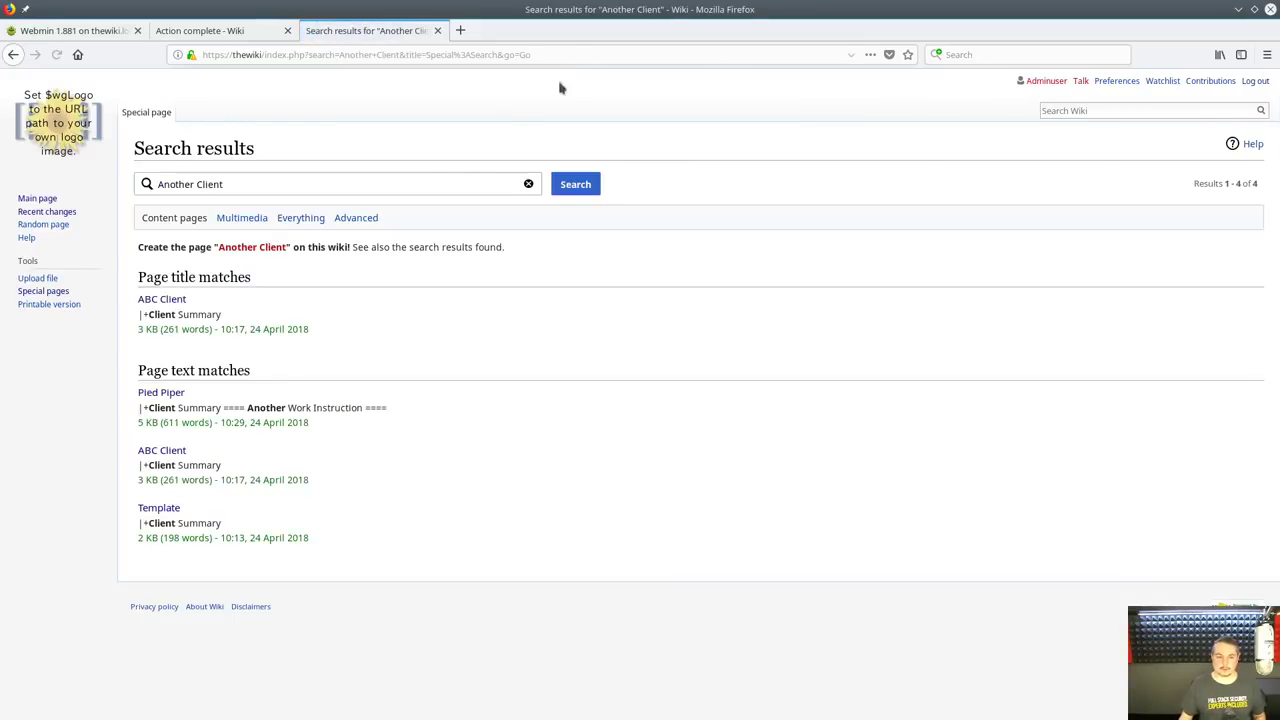
Create the Another Client page with placeholder text 'ascascasc', then return to the Main Page
left_click(253, 248)
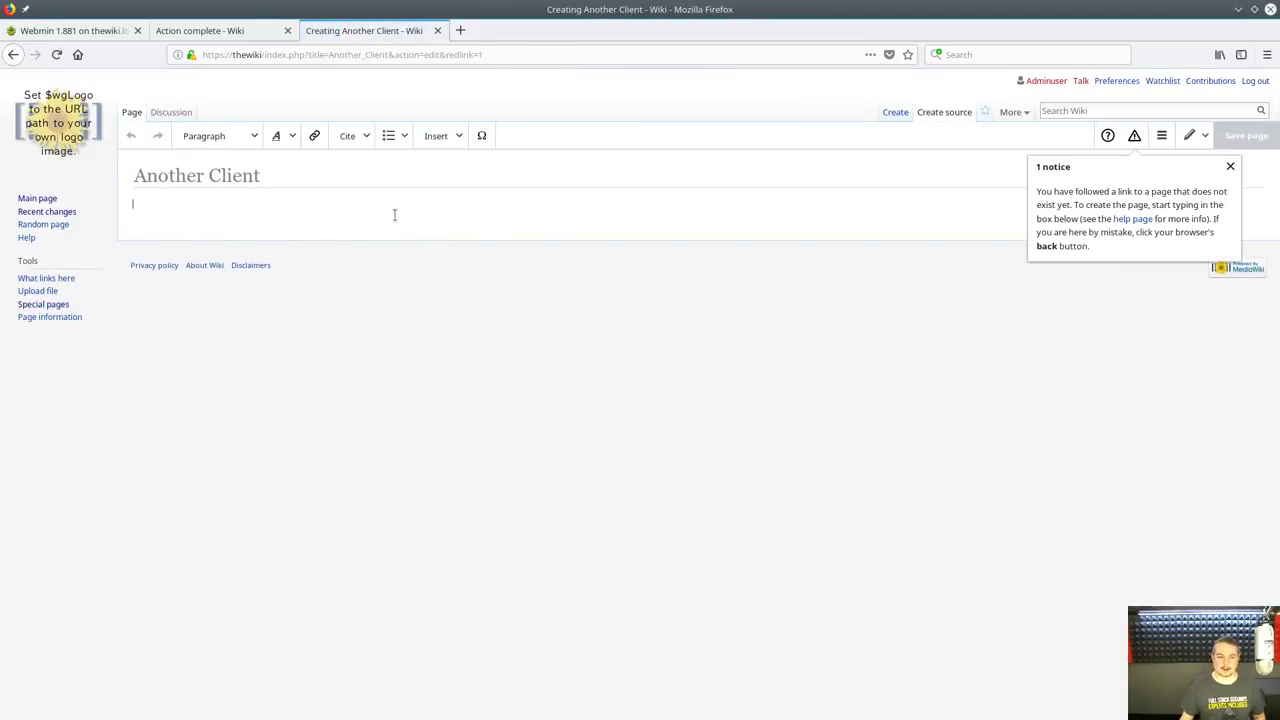
type("ascascasc")
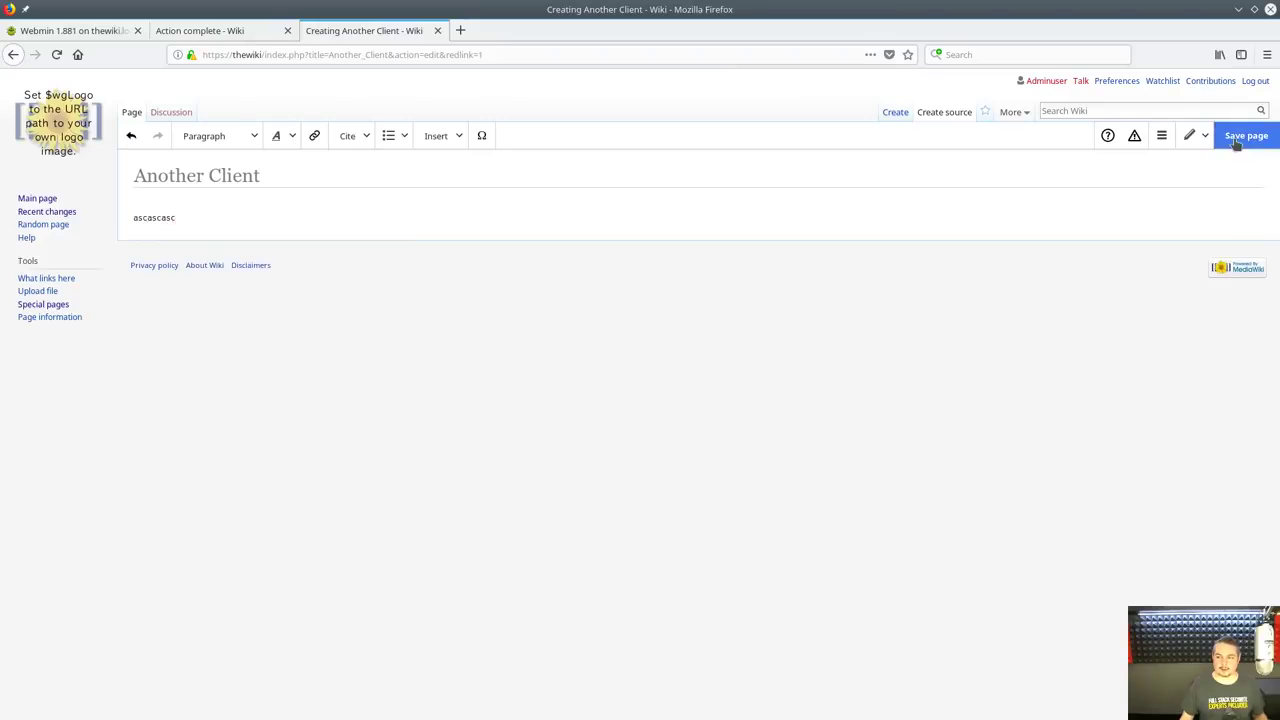
left_click(1238, 137)
left_click(771, 294)
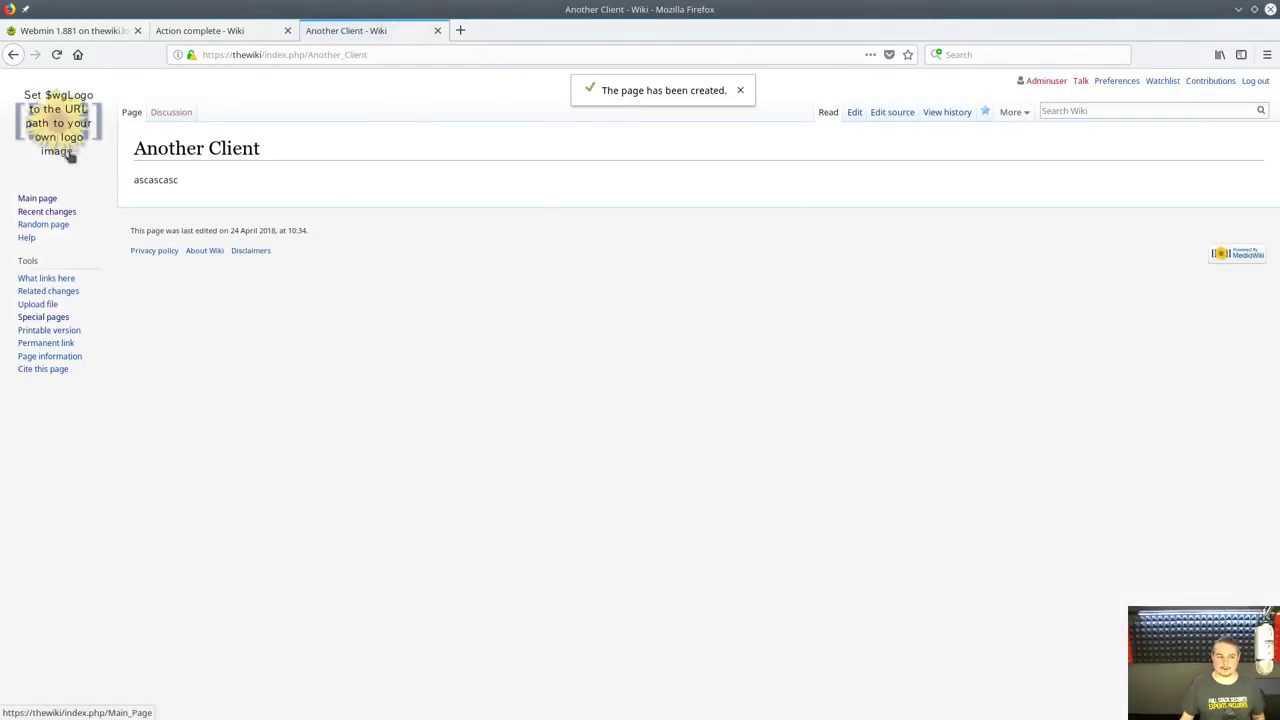
left_click(70, 152)
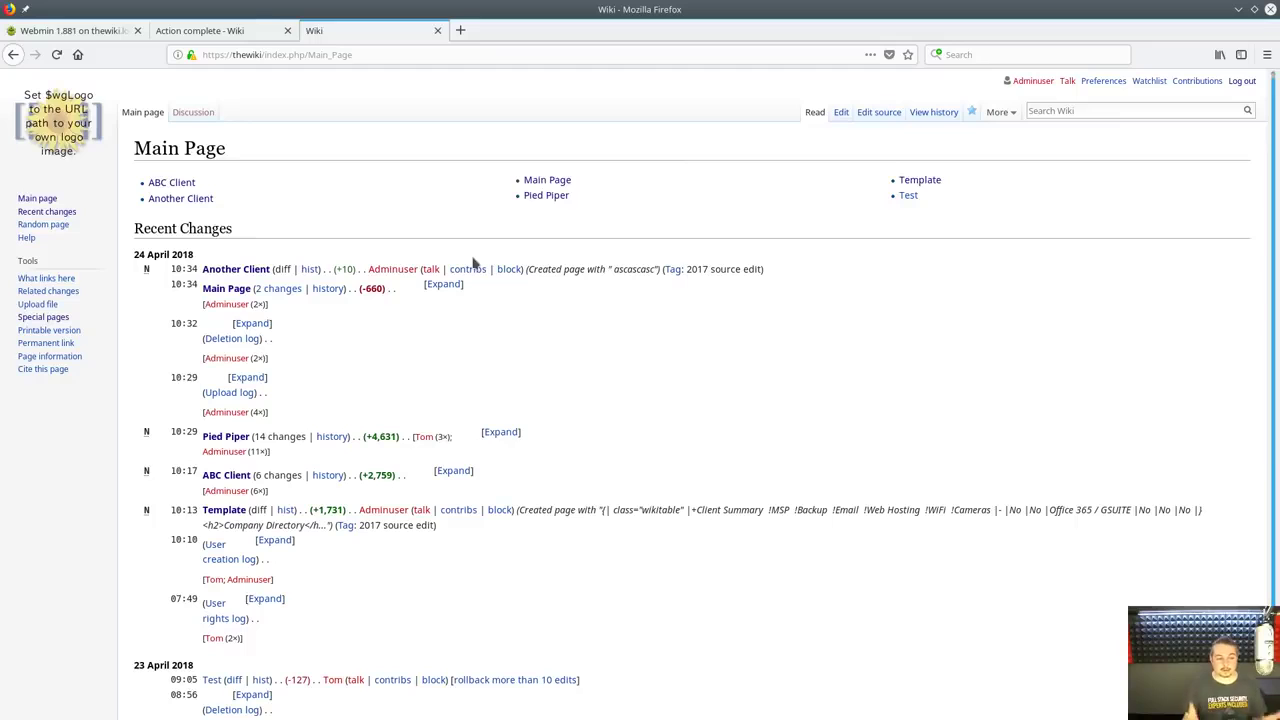
scroll(494, 314, "down", 2)
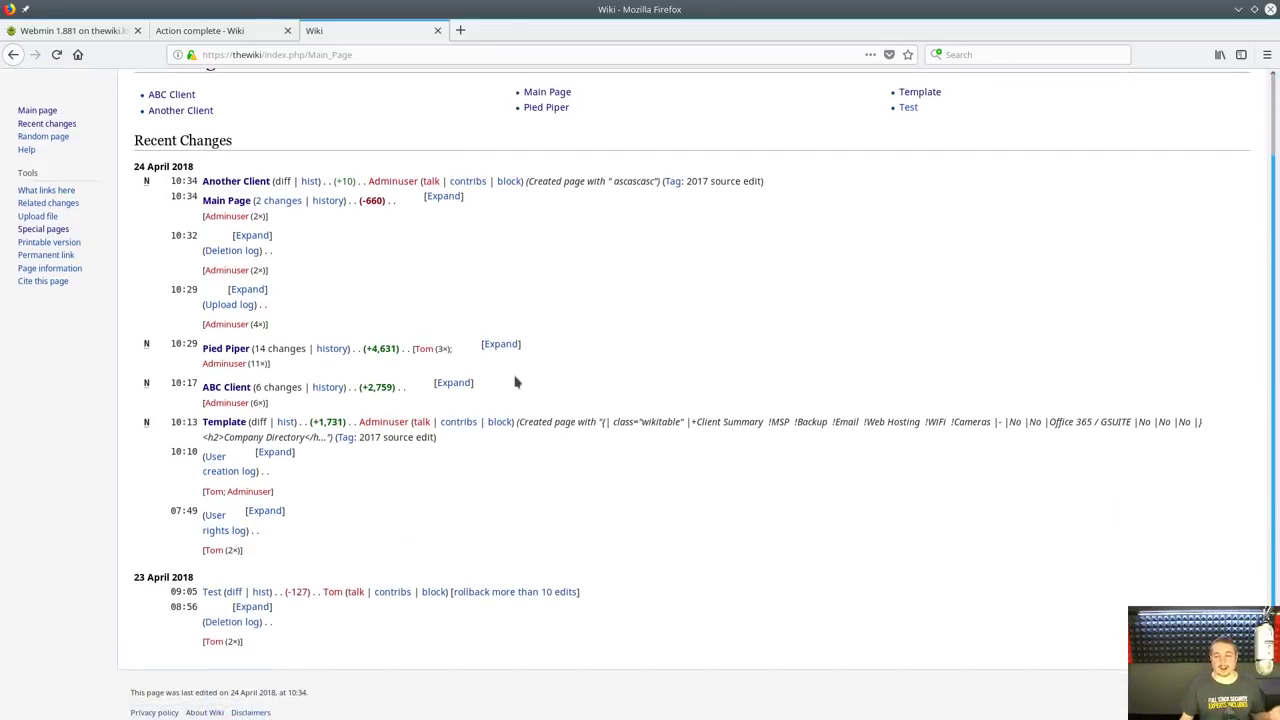
scroll(1091, 245, "up", 3)
left_click(1052, 111)
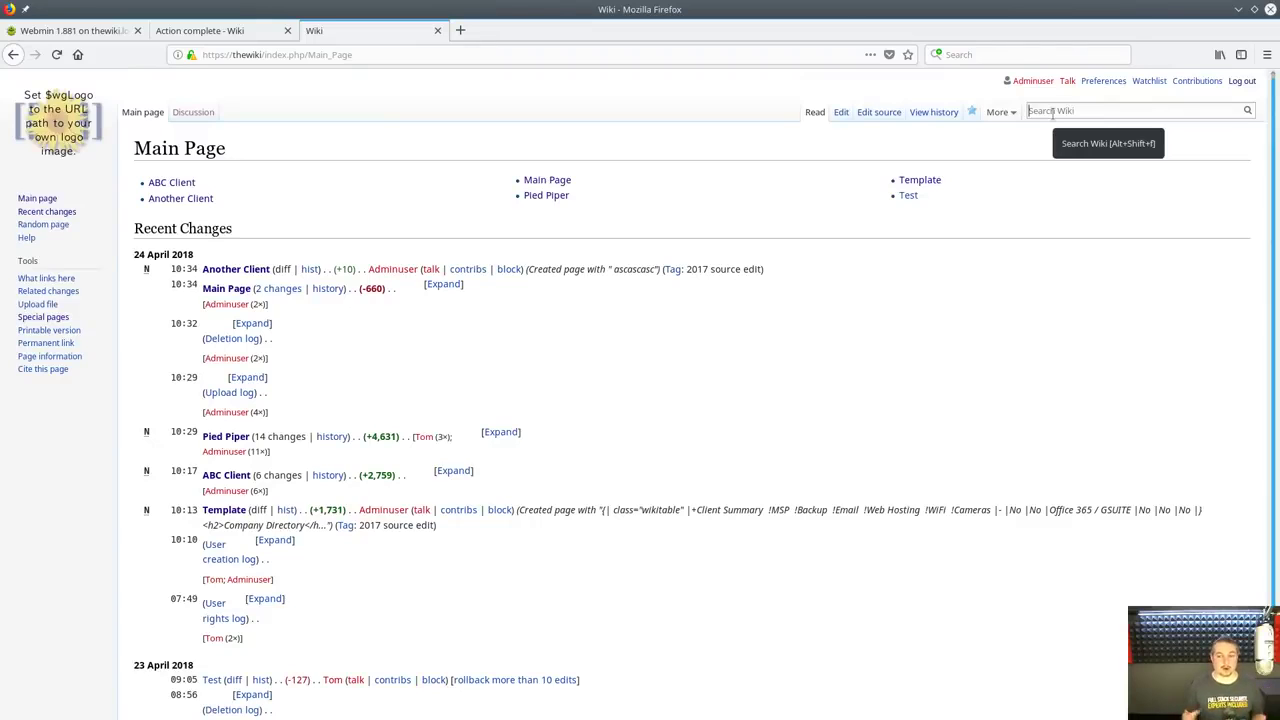
left_click(808, 383)
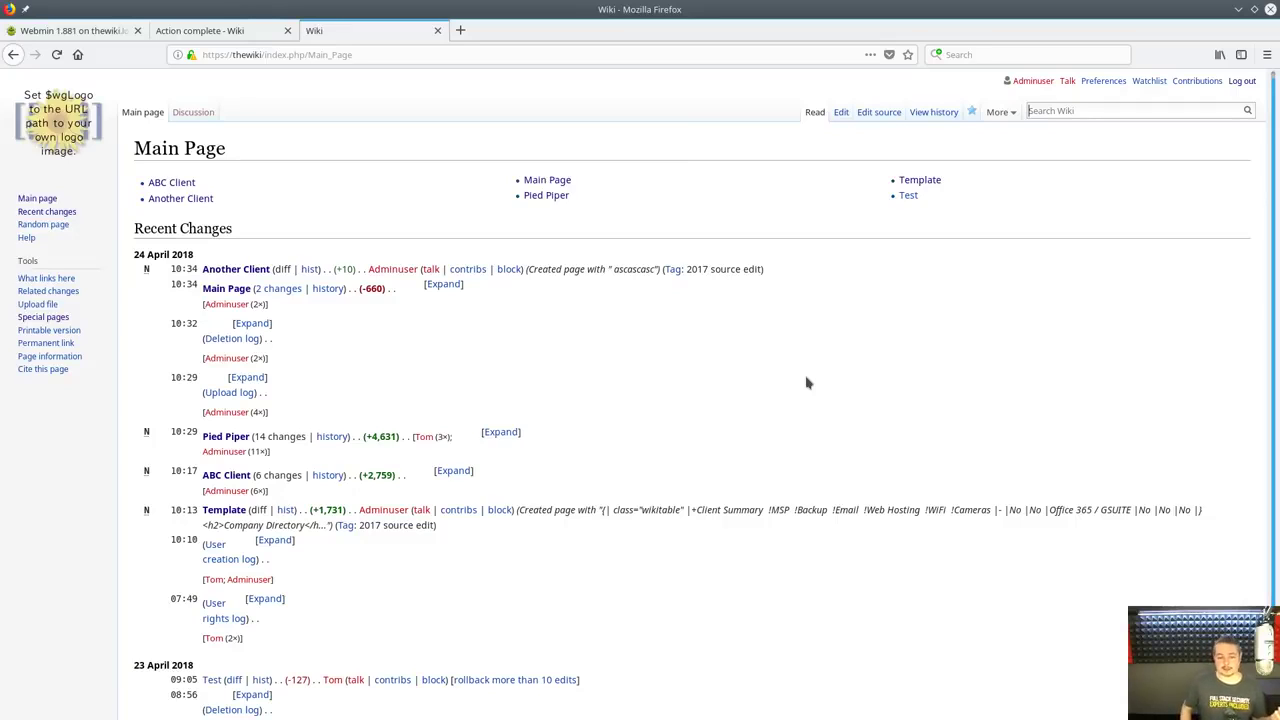
key("alt+shift+f")
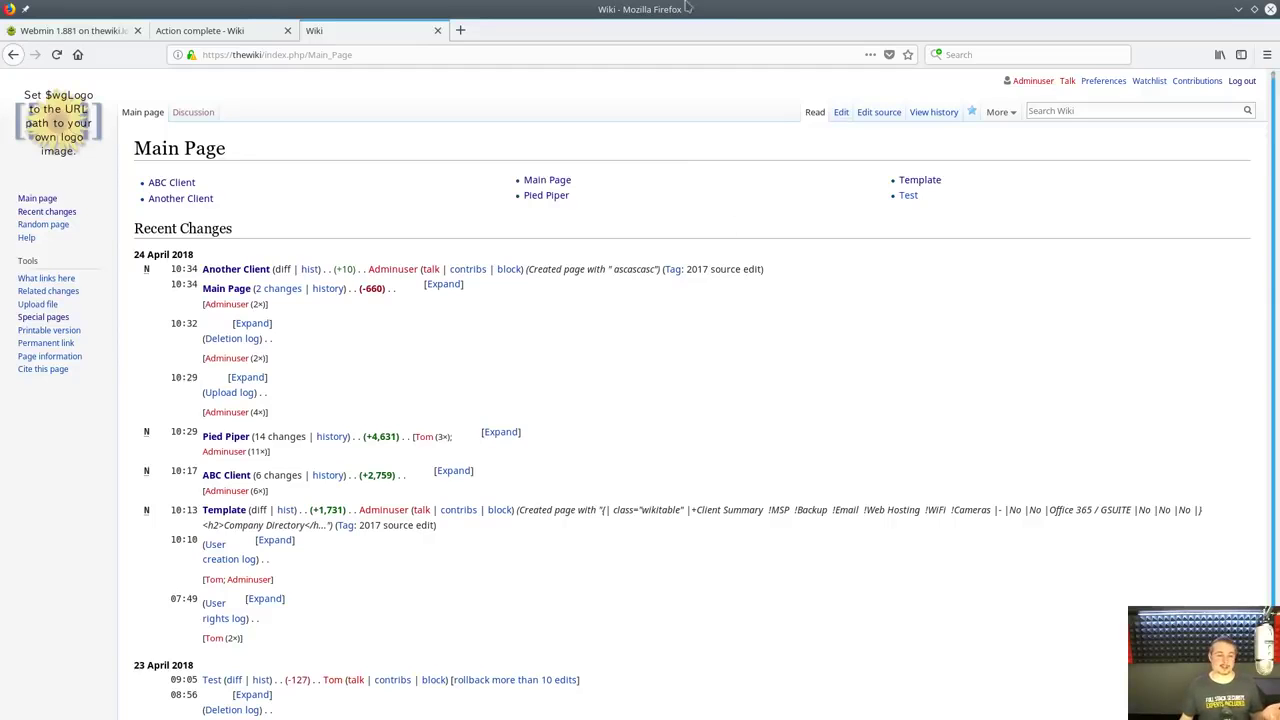
scroll(600, 515, "down", 3)
scroll(617, 530, "up", 3)
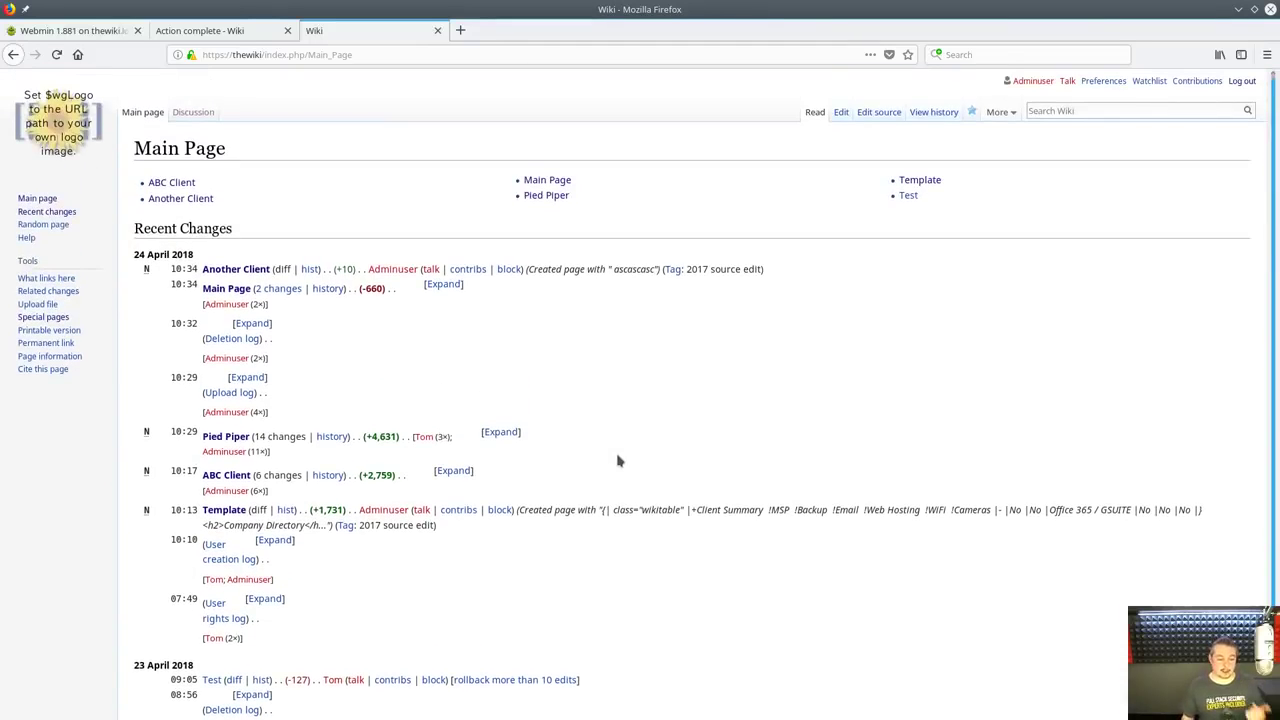
key("alt+shift+f")
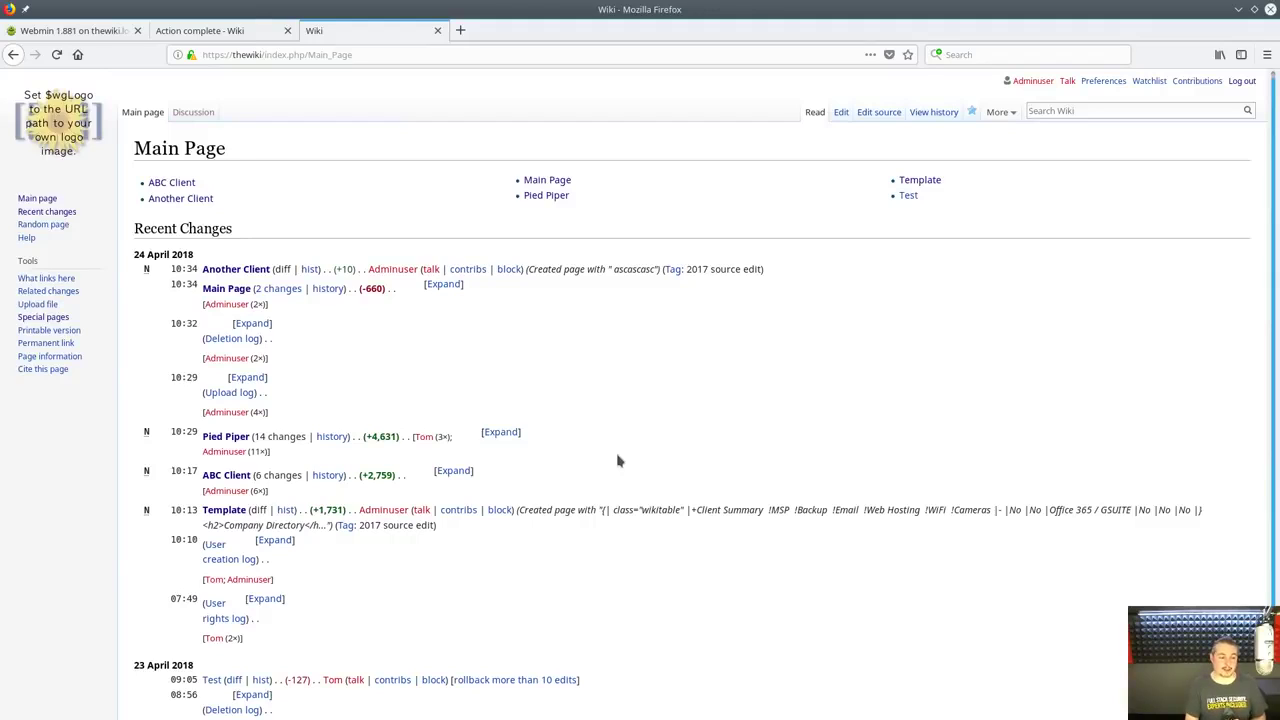